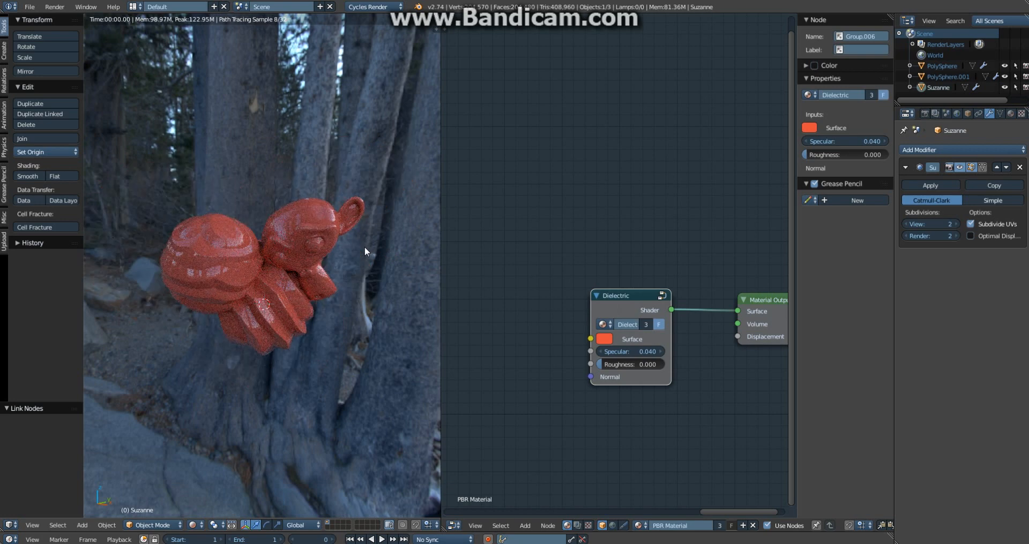
pyautogui.scroll(5, 364, 246)
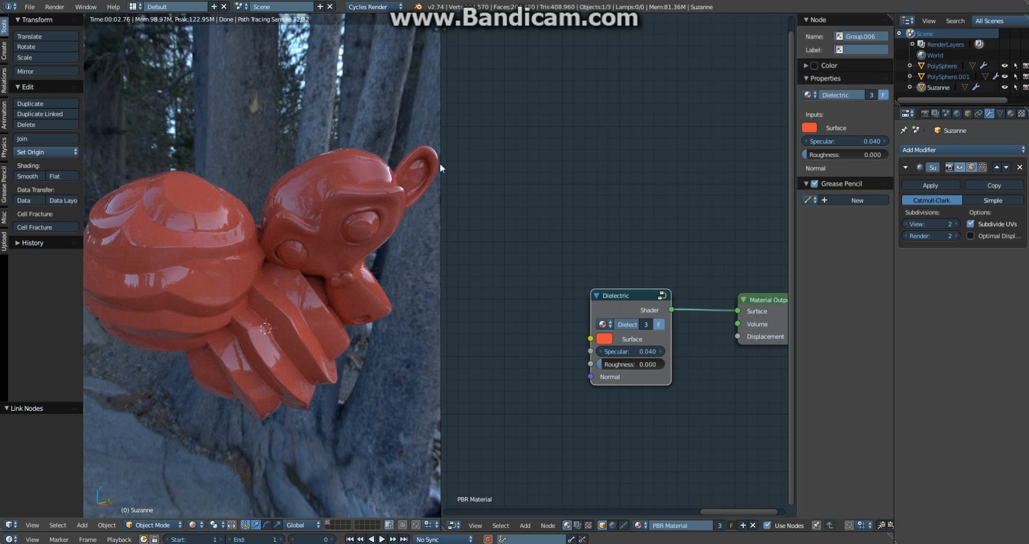
pyautogui.moveTo(639, 303); pyautogui.dragTo(598, 325)
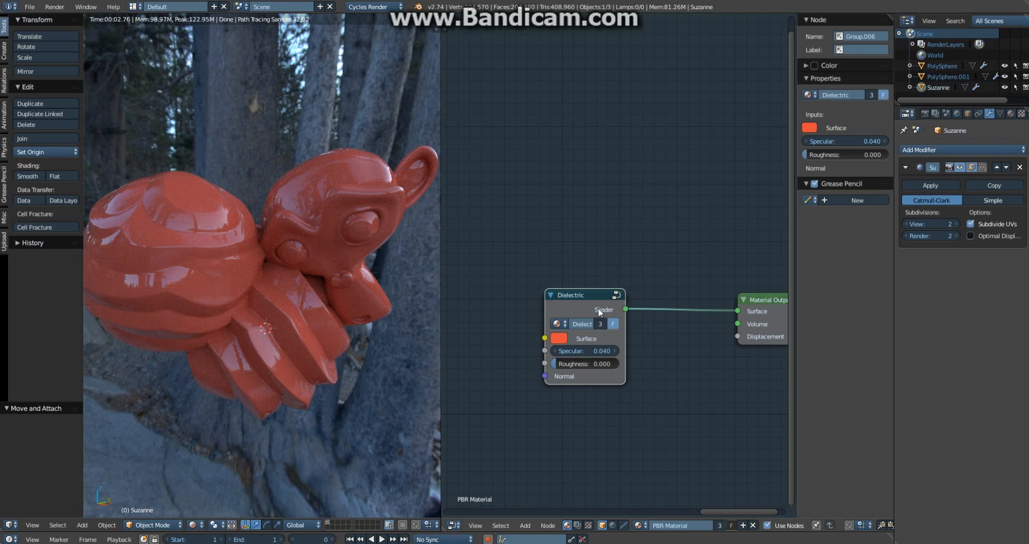
pyautogui.hotkey('ctrl', 'z')
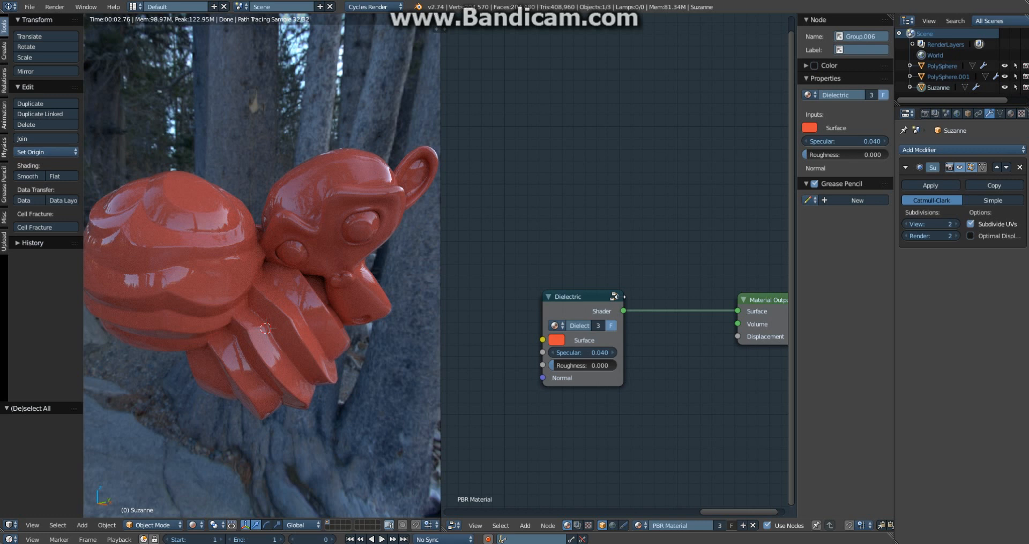
pyautogui.click(583, 300)
pyautogui.moveTo(584, 308); pyautogui.dragTo(532, 256)
pyautogui.moveTo(539, 252); pyautogui.dragTo(551, 245, button='middle')
pyautogui.click(551, 244)
pyautogui.moveTo(551, 246); pyautogui.dragTo(555, 297)
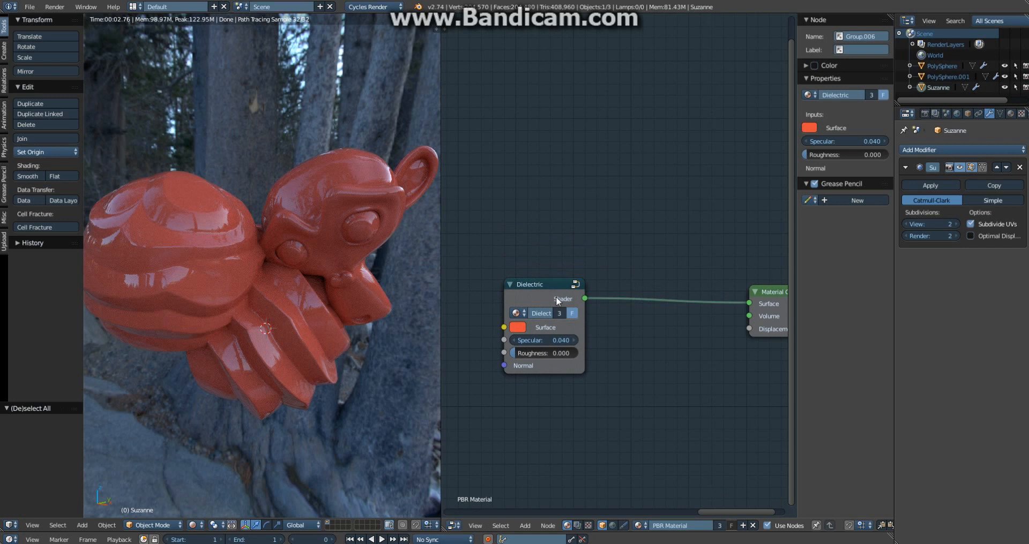
# Delete the Dielectric group node from the PBR Material node tree.
pyautogui.click(555, 297)
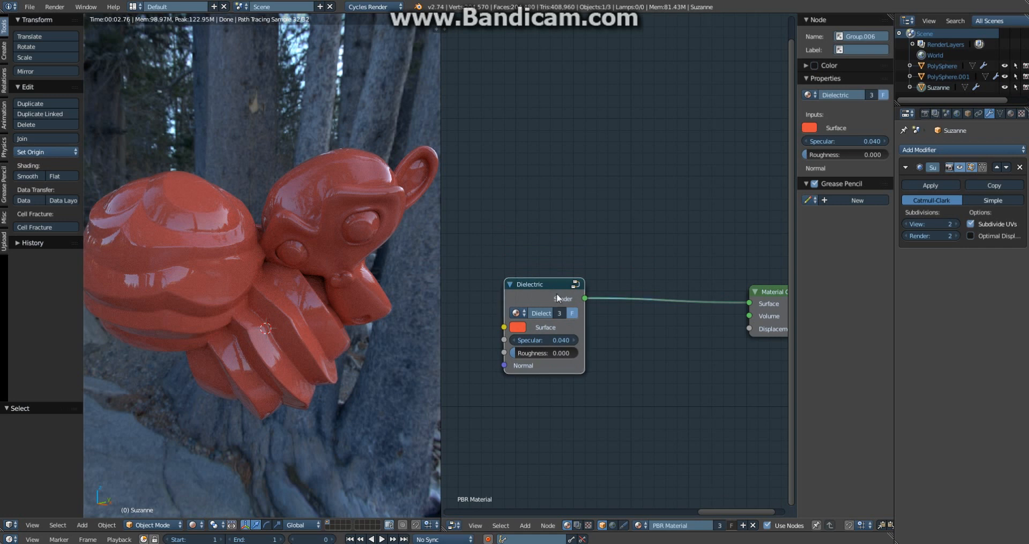
pyautogui.press('Delete')
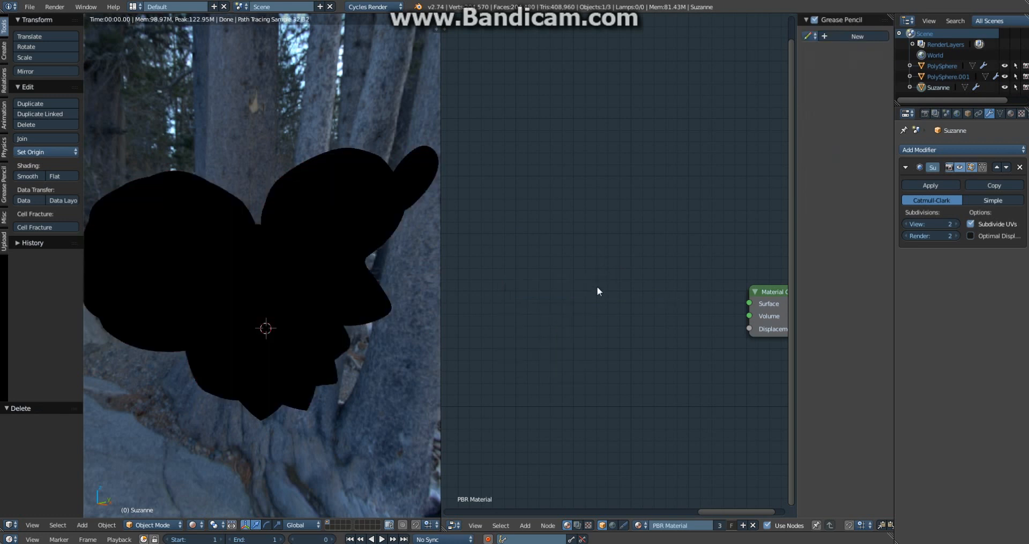
# Add a Mix Shader node and connect its Shader output to the Surface input of the Material Output.
pyautogui.moveTo(597, 286); pyautogui.dragTo(580, 272, button='middle')
pyautogui.hotkey('shift', 'a')
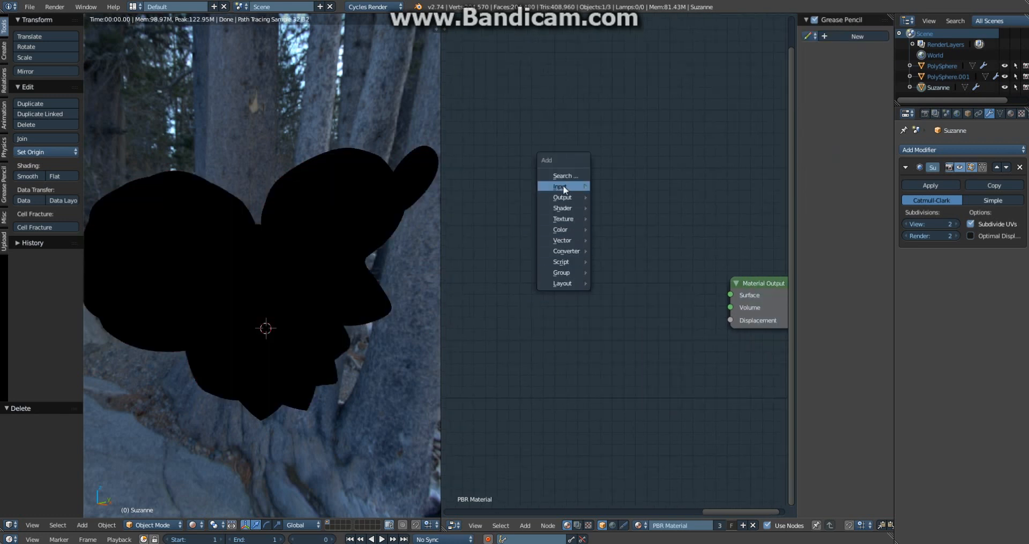
pyautogui.moveTo(563, 188)
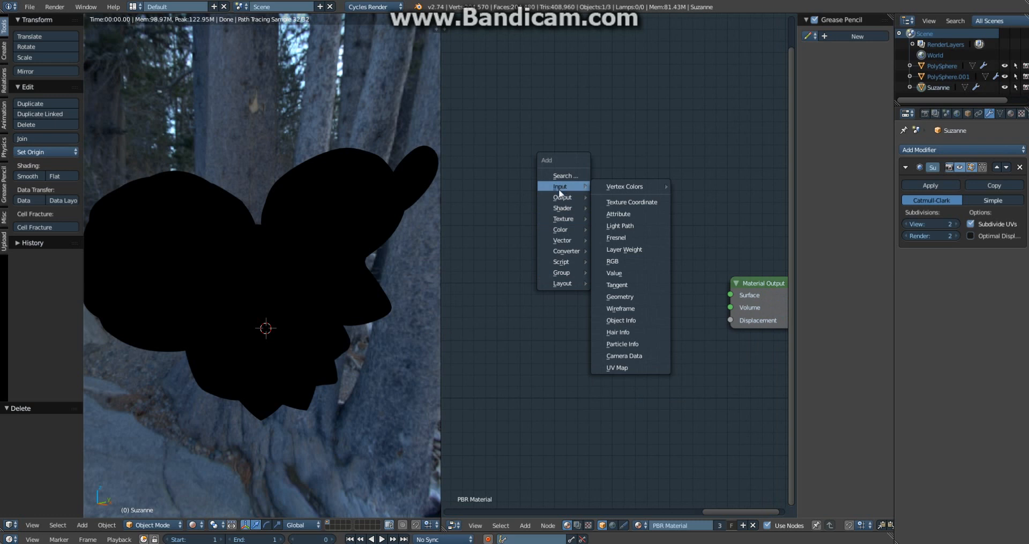
pyautogui.moveTo(558, 208)
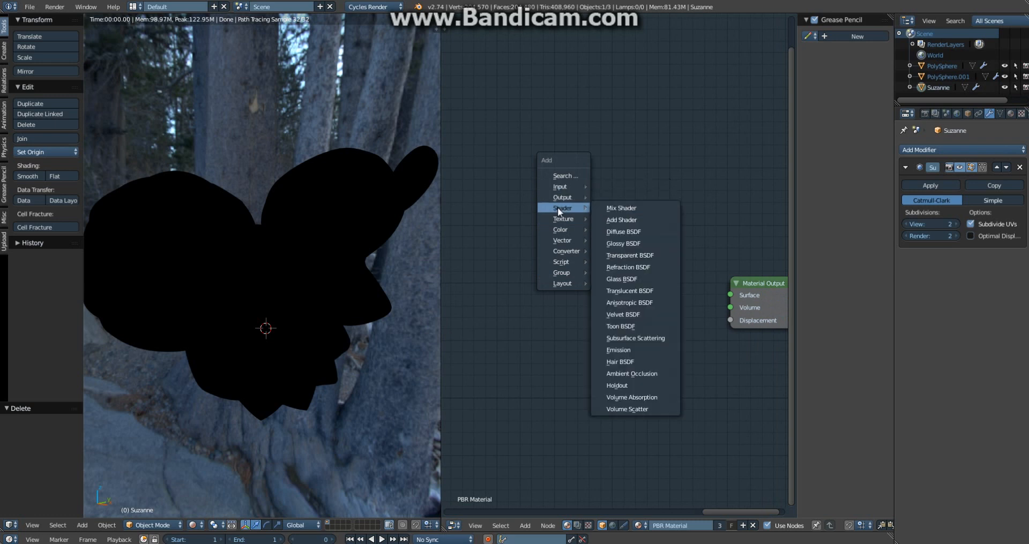
pyautogui.click(617, 216)
pyautogui.click(605, 271)
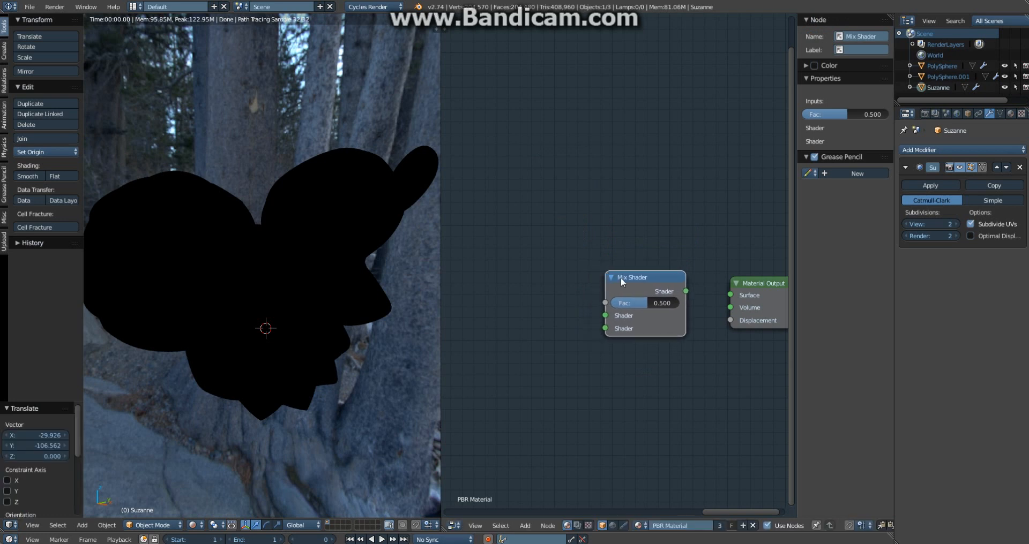
pyautogui.keyDown('ctrl'); pyautogui.keyDown('shift'); pyautogui.click(620, 276); pyautogui.keyUp('shift'); pyautogui.keyUp('ctrl')
pyautogui.press('g')
pyautogui.click(649, 276)
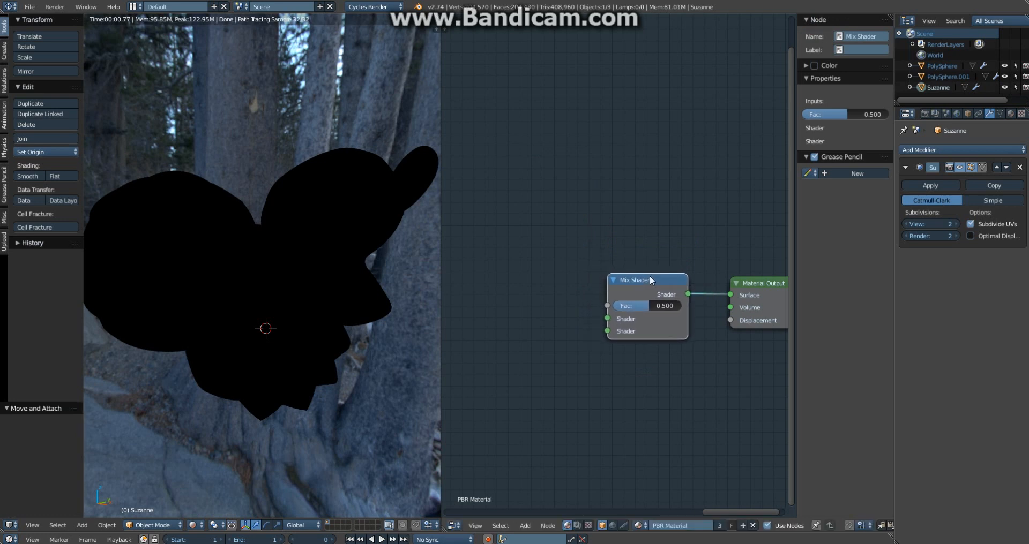
pyautogui.press('a')
# Add a Fresnel group node, connect its Fresnel output to the Mix Shader's Fac input, and place it just above and before the Mix Shader.
pyautogui.moveTo(549, 284); pyautogui.dragTo(626, 274, button='middle')
pyautogui.hotkey('shift', 'a')
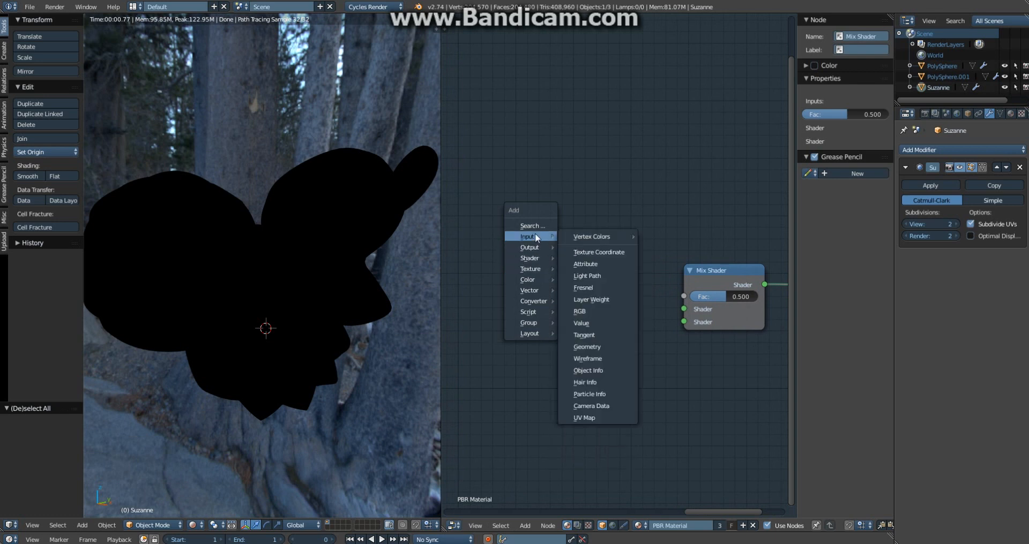
pyautogui.moveTo(514, 323)
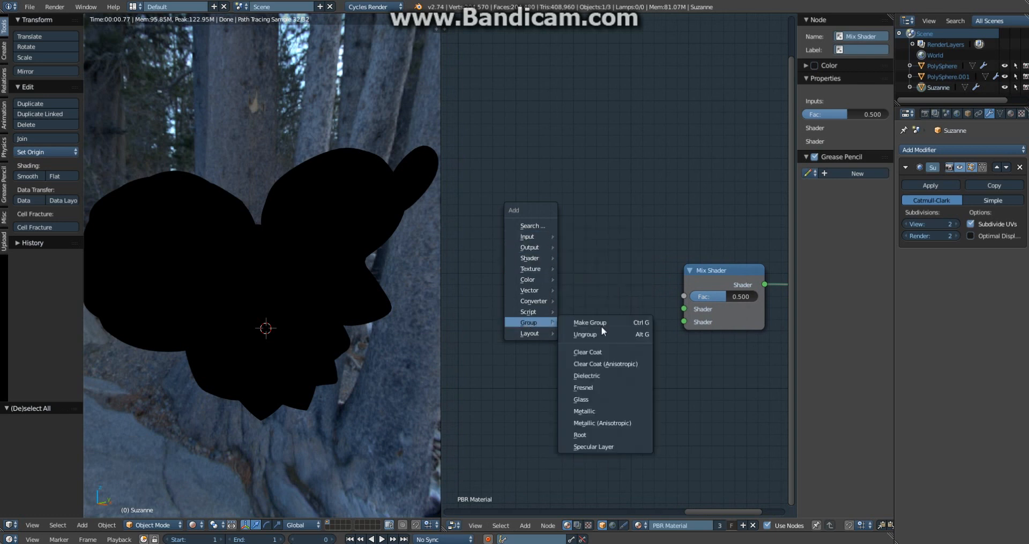
pyautogui.click(606, 388)
pyautogui.click(528, 190)
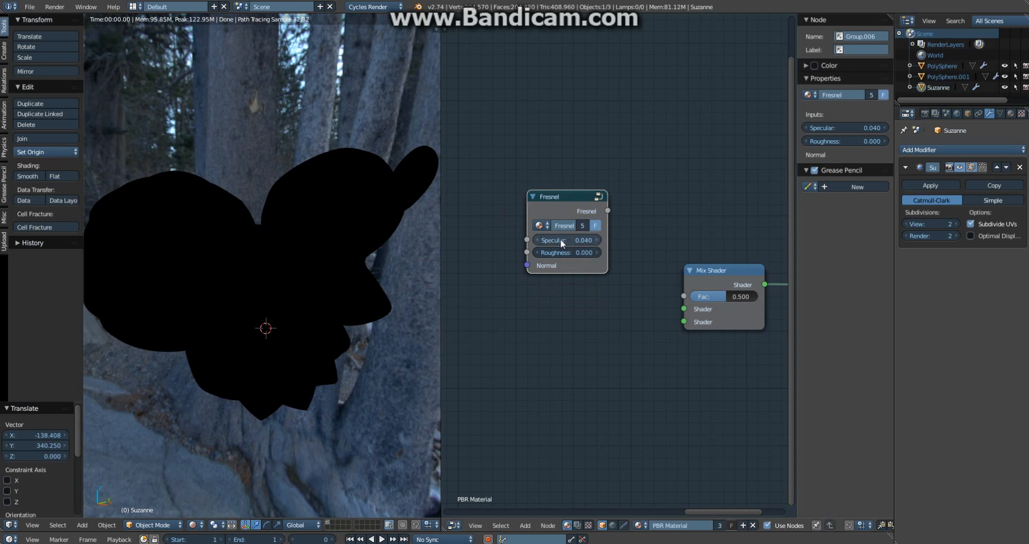
pyautogui.moveTo(607, 211); pyautogui.dragTo(684, 296)
pyautogui.moveTo(558, 197); pyautogui.dragTo(608, 200)
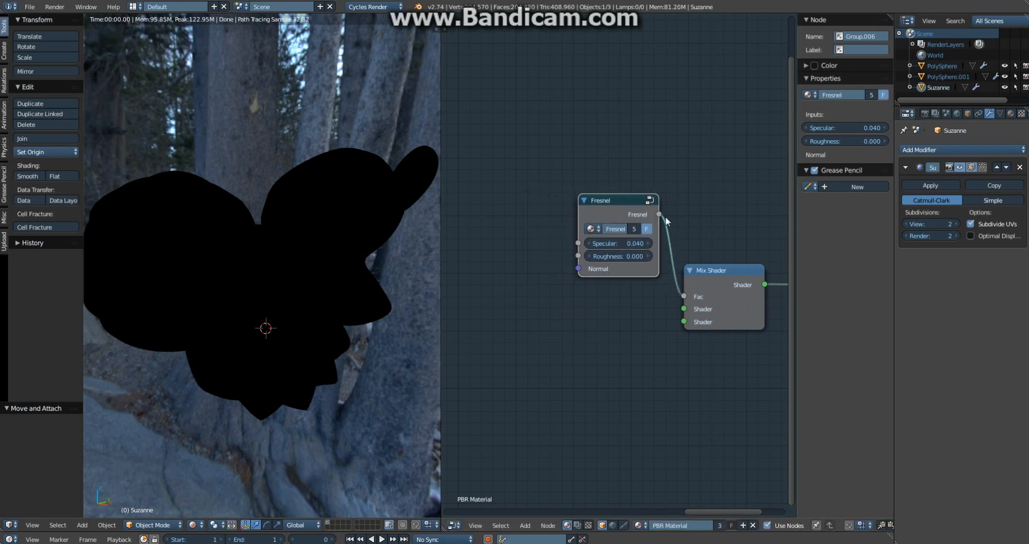
# Preview the Fresnel group's output on the model, testing Roughness at 1.000 before resetting it to 0.
pyautogui.keyDown('ctrl'); pyautogui.keyDown('shift'); pyautogui.click(640, 242); pyautogui.keyUp('shift'); pyautogui.keyUp('ctrl')
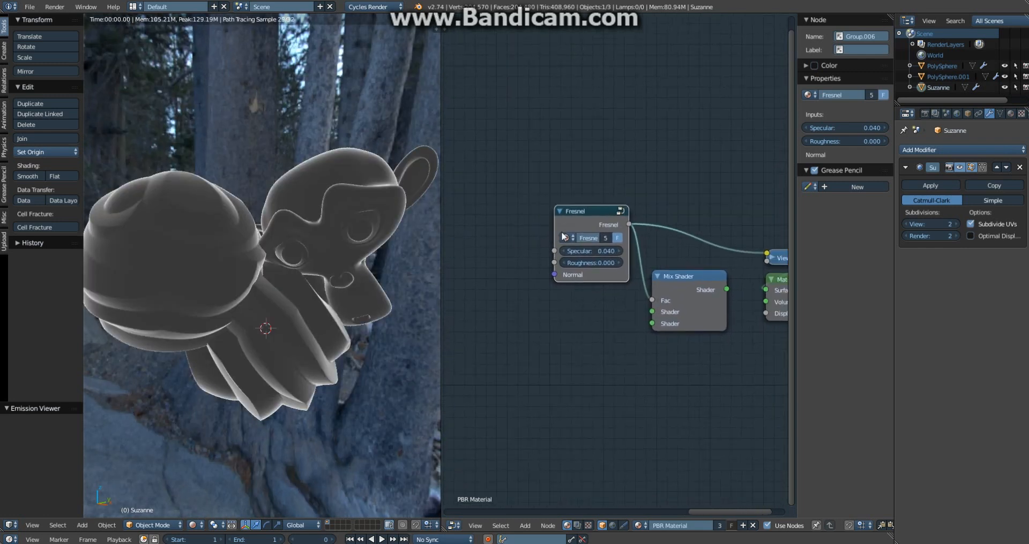
pyautogui.moveTo(620, 262); pyautogui.dragTo(631, 263)
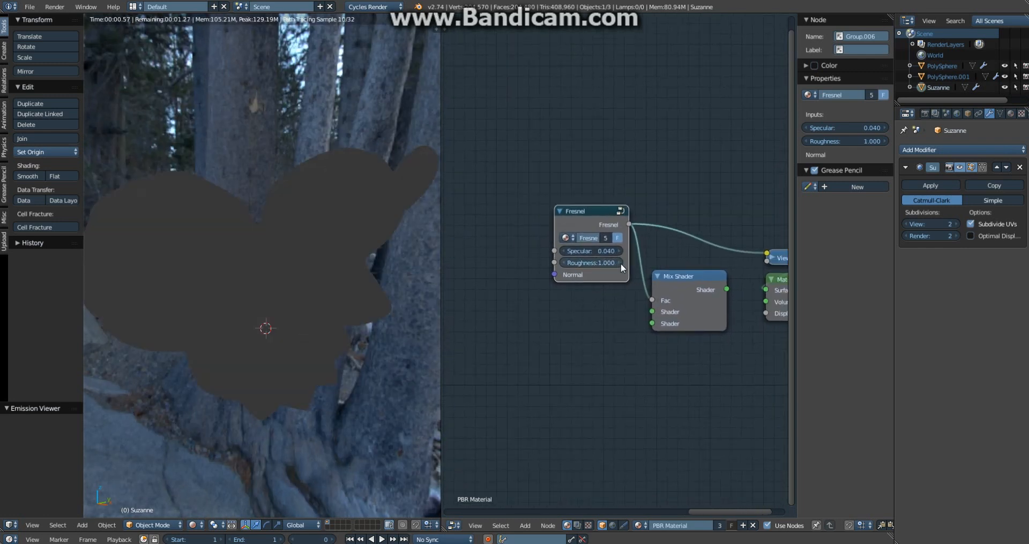
pyautogui.click(591, 263)
pyautogui.write('0')
pyautogui.press('Return')
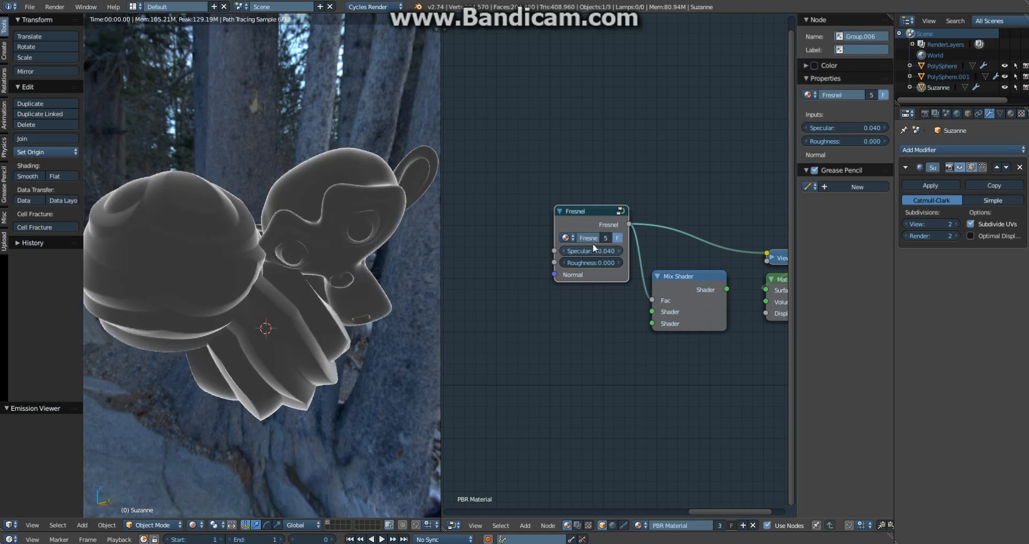
# Examine the nodes inside the Fresnel group, from Layer Weight and Root through the Mix nodes to the Group Output.
pyautogui.press('Tab')
pyautogui.moveTo(664, 303); pyautogui.dragTo(497, 301, button='middle')
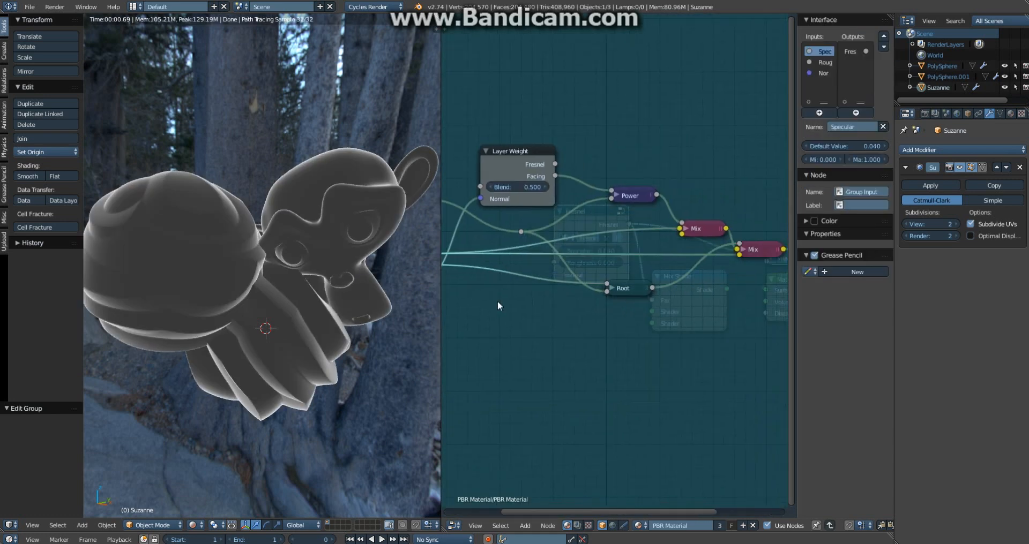
pyautogui.click(625, 290)
pyautogui.press('a')
pyautogui.moveTo(752, 251); pyautogui.dragTo(638, 262, button='middle')
pyautogui.scroll(-1, 638, 262)
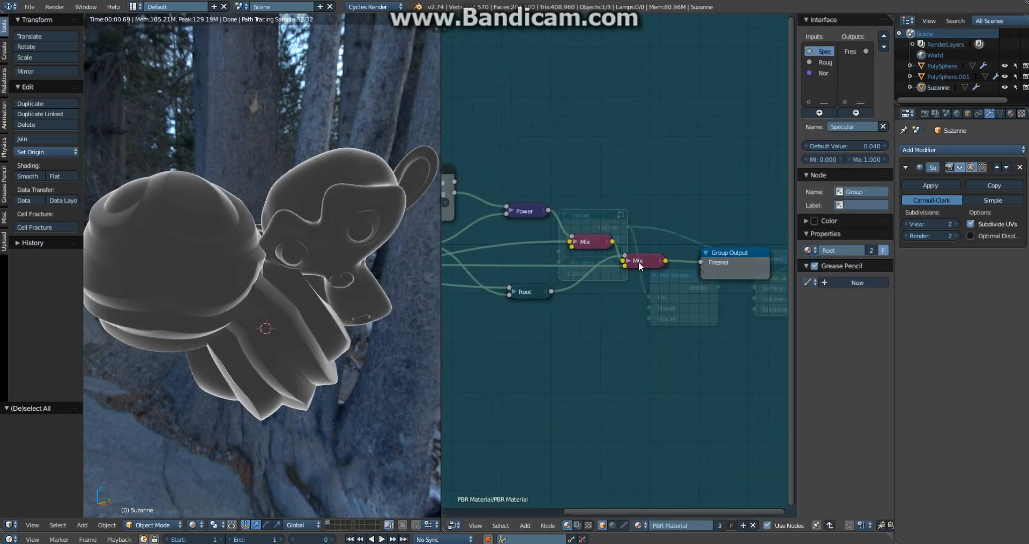
pyautogui.moveTo(638, 262)
pyautogui.mouseDown()
pyautogui.moveTo(658, 262)
pyautogui.moveTo(649, 262)
pyautogui.mouseUp()
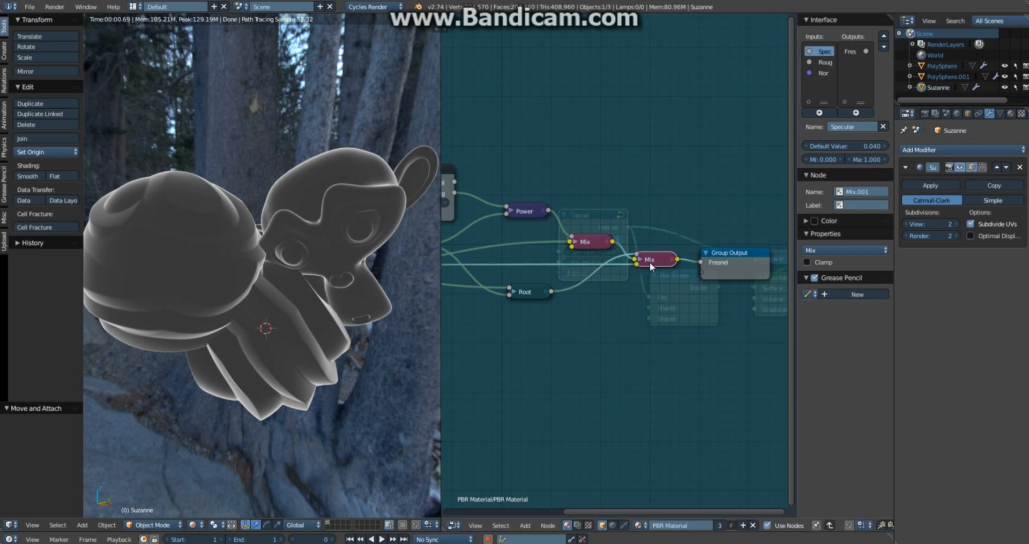
pyautogui.scroll(5, 651, 263)
pyautogui.moveTo(760, 260); pyautogui.dragTo(793, 228, button='middle')
pyautogui.scroll(5, 723, 263)
pyautogui.scroll(-10, 593, 220)
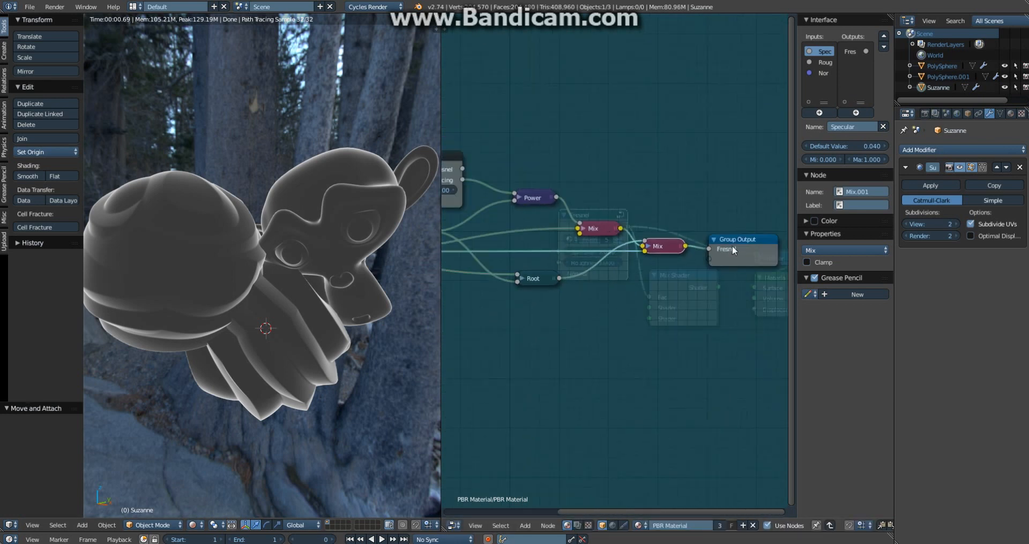
pyautogui.press('Tab')
# Move the Fresnel node away from the Mix Shader and reconnect the Mix Shader to the Material Output in place of the preview.
pyautogui.moveTo(603, 227); pyautogui.dragTo(560, 202)
pyautogui.press('a')
pyautogui.moveTo(691, 282); pyautogui.dragTo(682, 264, button='middle')
pyautogui.keyDown('ctrl'); pyautogui.keyDown('shift'); pyautogui.click(682, 264); pyautogui.keyUp('shift'); pyautogui.keyUp('ctrl')
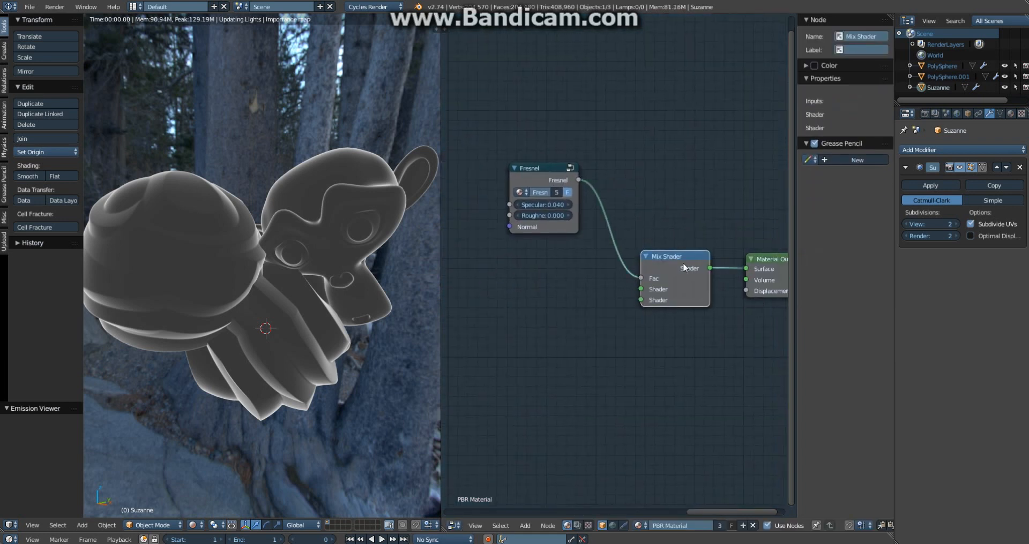
# Add a Diffuse BSDF node directly below the Fresnel group node.
pyautogui.moveTo(532, 294); pyautogui.dragTo(616, 278, button='middle')
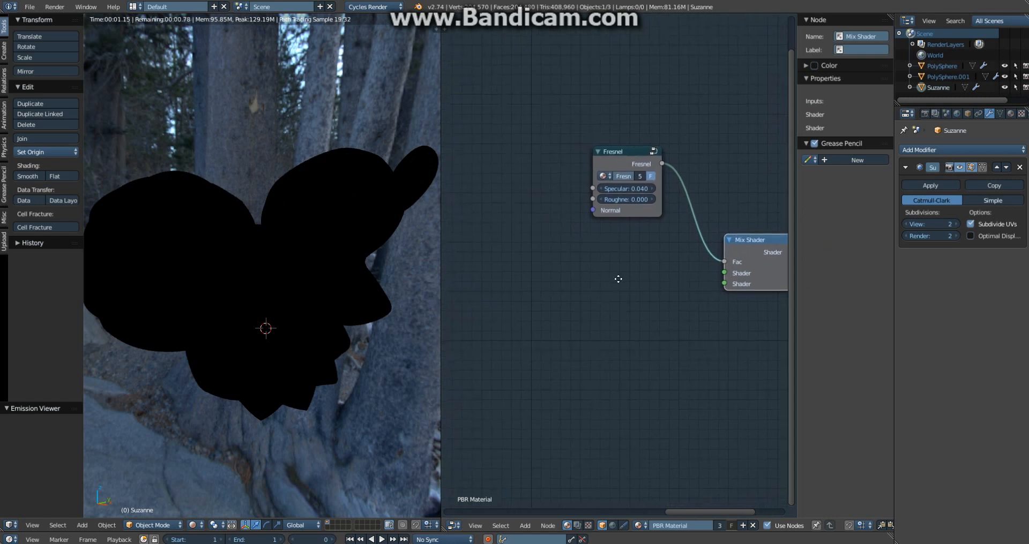
pyautogui.hotkey('shift', 'a')
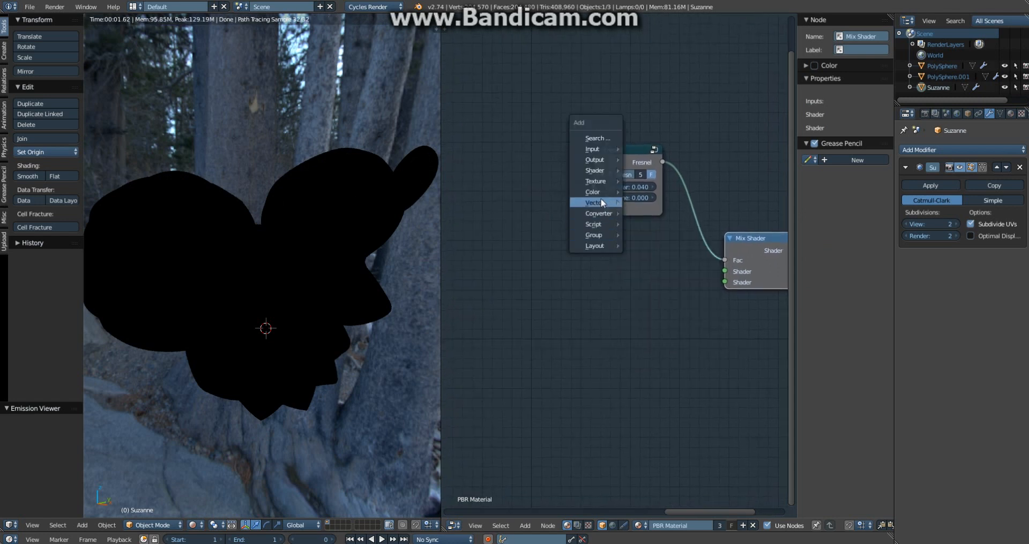
pyautogui.moveTo(605, 169)
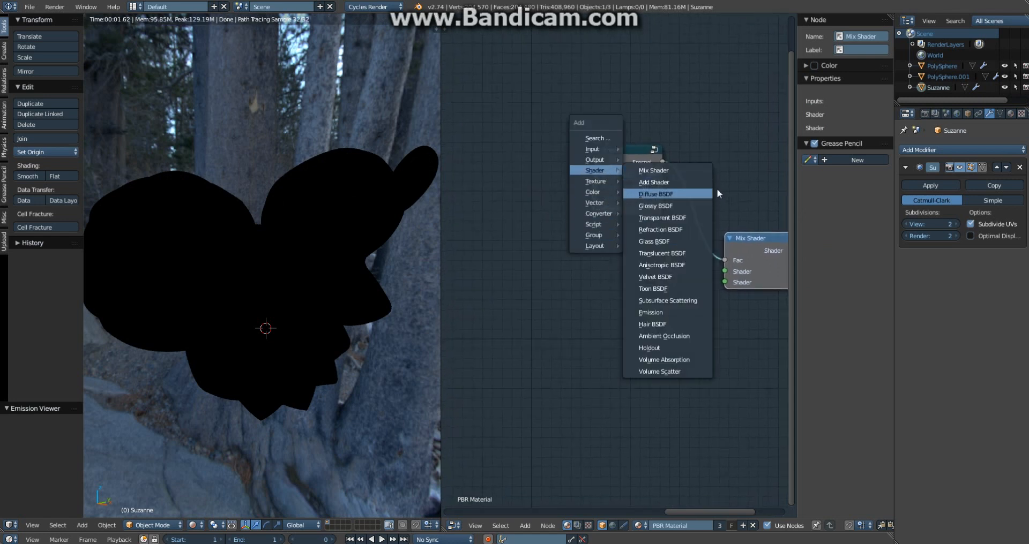
pyautogui.click(677, 194)
pyautogui.click(591, 225)
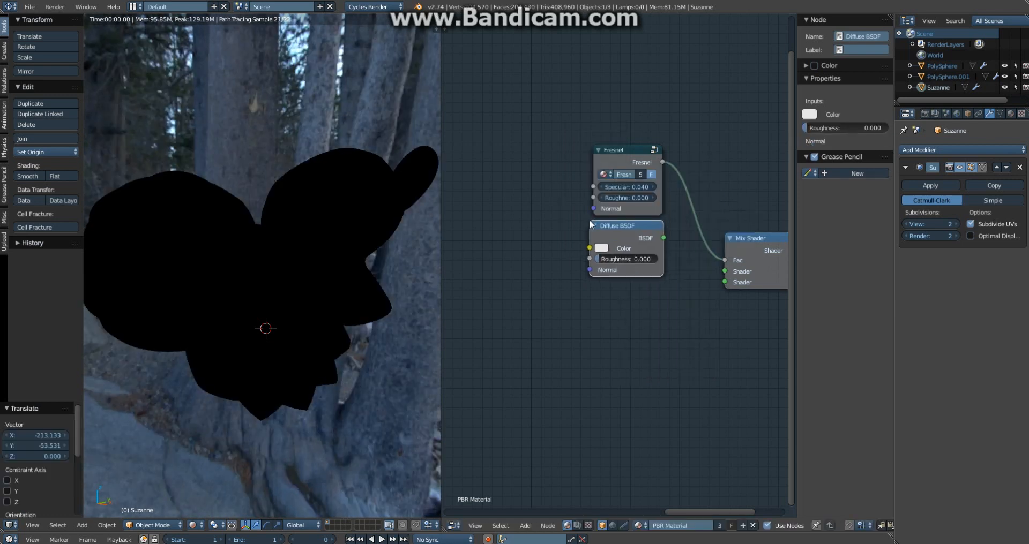
# Add a Glossy BSDF node directly below the Diffuse BSDF node.
pyautogui.hotkey('shift', 'a')
pyautogui.moveTo(621, 295)
pyautogui.click(670, 328)
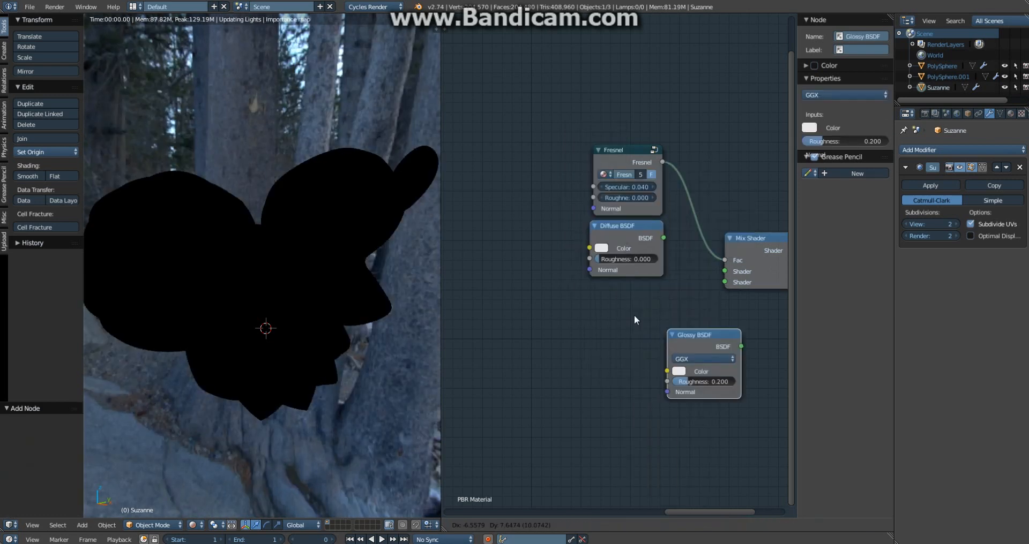
pyautogui.click(595, 287)
# Set the Diffuse BSDF colour to orange-red, and give the Glossy BSDF a pure white colour with Roughness 0.000.
pyautogui.click(601, 248)
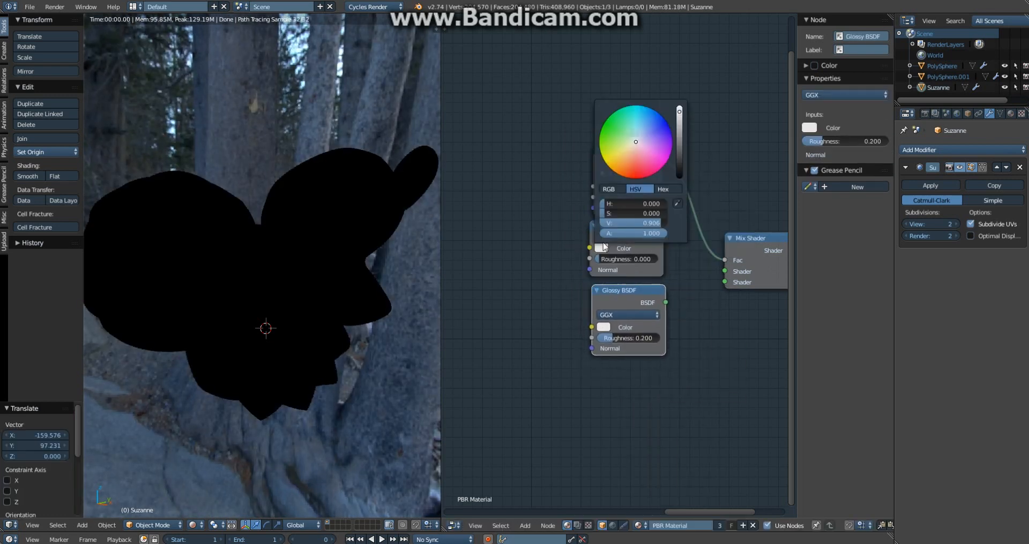
pyautogui.click(637, 166)
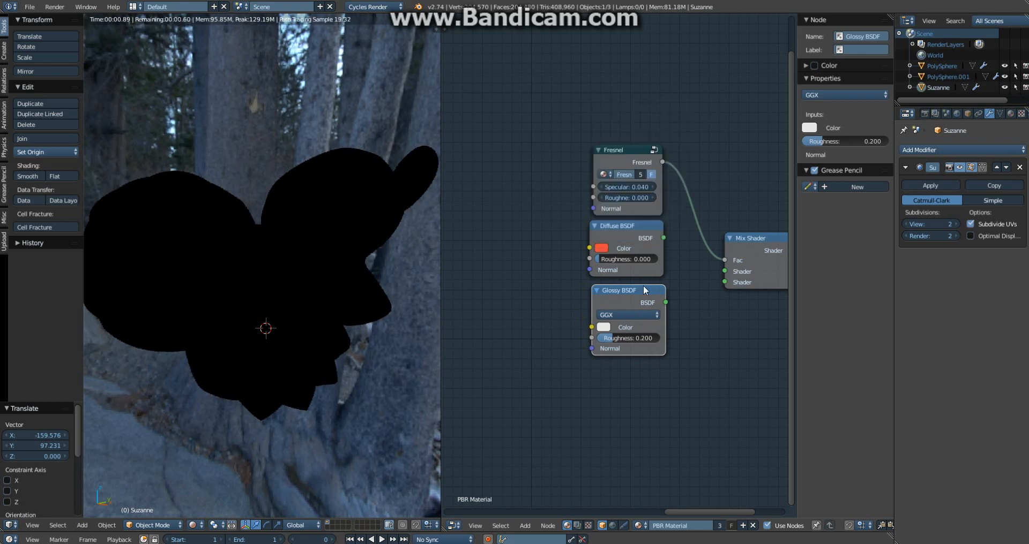
pyautogui.press('a')
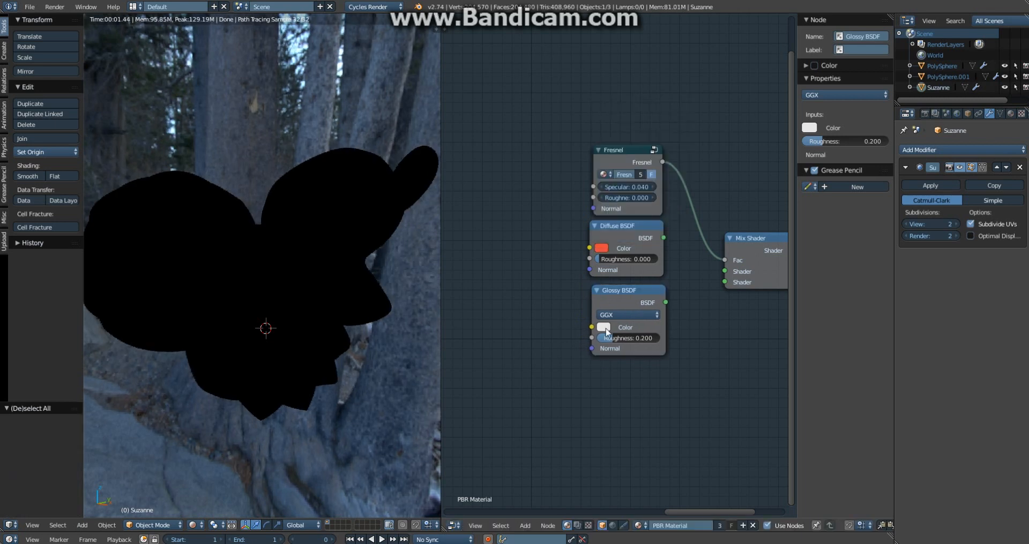
pyautogui.click(603, 327)
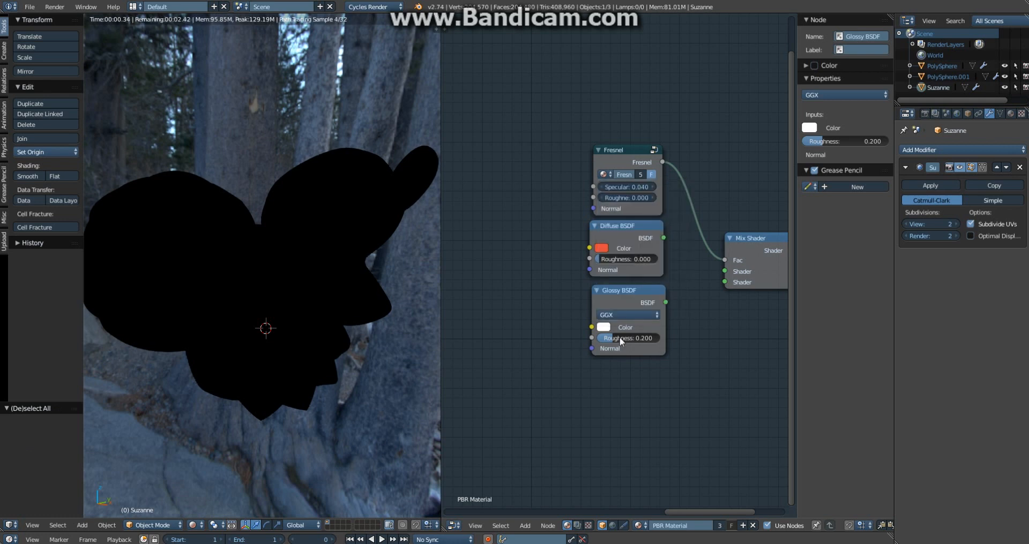
pyautogui.moveTo(619, 341); pyautogui.dragTo(546, 347)
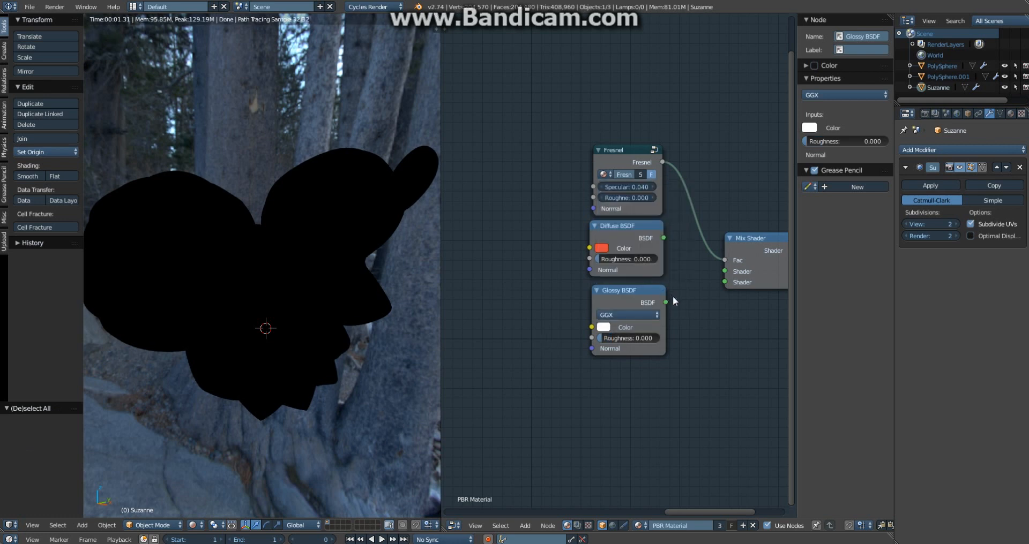
# Connect the Glossy BSDF to the Mix Shader's second Shader input and the Diffuse BSDF to its first.
pyautogui.moveTo(665, 302); pyautogui.dragTo(724, 282)
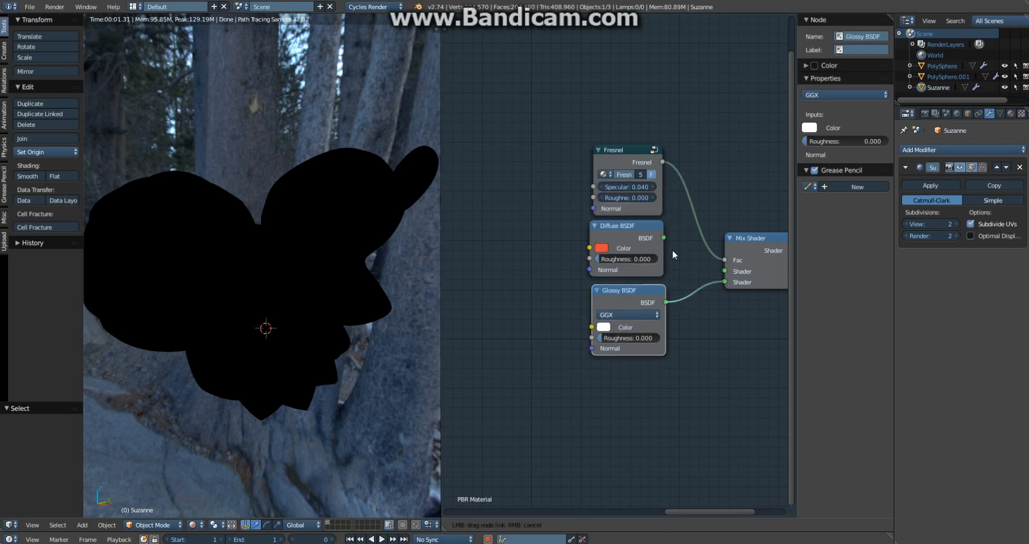
pyautogui.moveTo(661, 241); pyautogui.dragTo(724, 272)
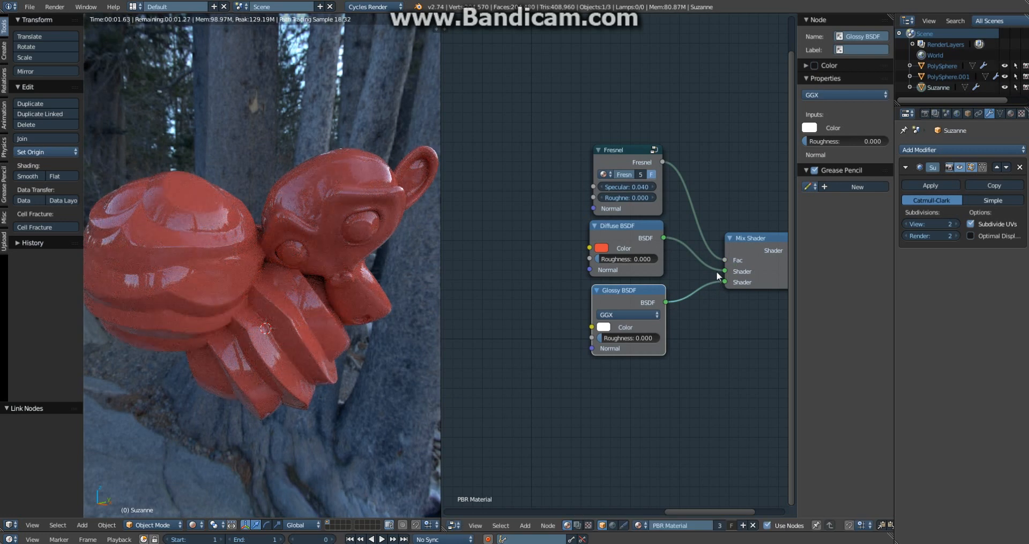
# Set Roughness to 0.400 on the Fresnel group and copy the same value to the Diffuse BSDF and Glossy BSDF nodes.
pyautogui.moveTo(627, 234); pyautogui.dragTo(629, 233)
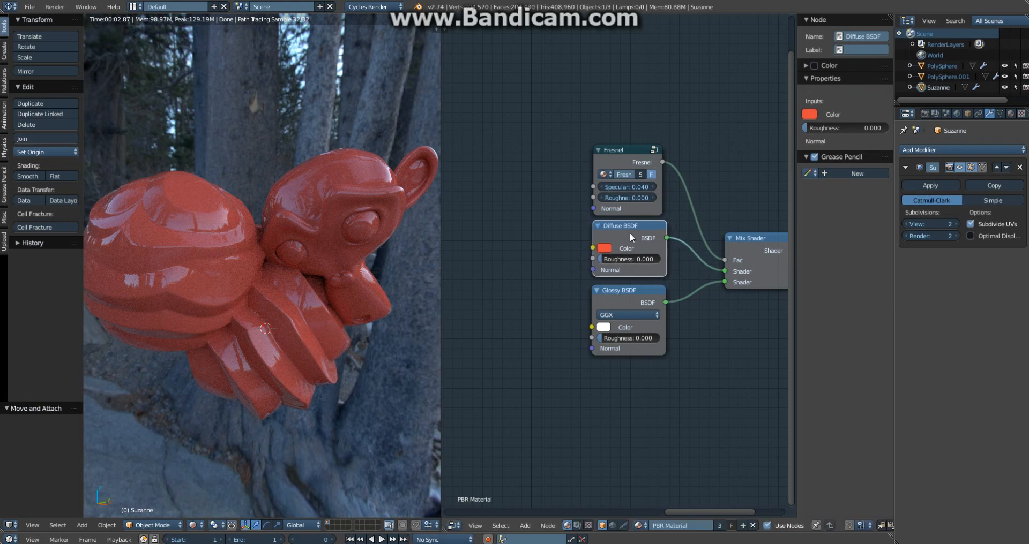
pyautogui.click(632, 301)
pyautogui.scroll(-1, 304, 296)
pyautogui.moveTo(304, 297)
pyautogui.mouseDown(button='middle')
pyautogui.moveTo(352, 269)
pyautogui.moveTo(306, 285)
pyautogui.mouseUp(button='middle')
pyautogui.moveTo(628, 198); pyautogui.dragTo(653, 198)
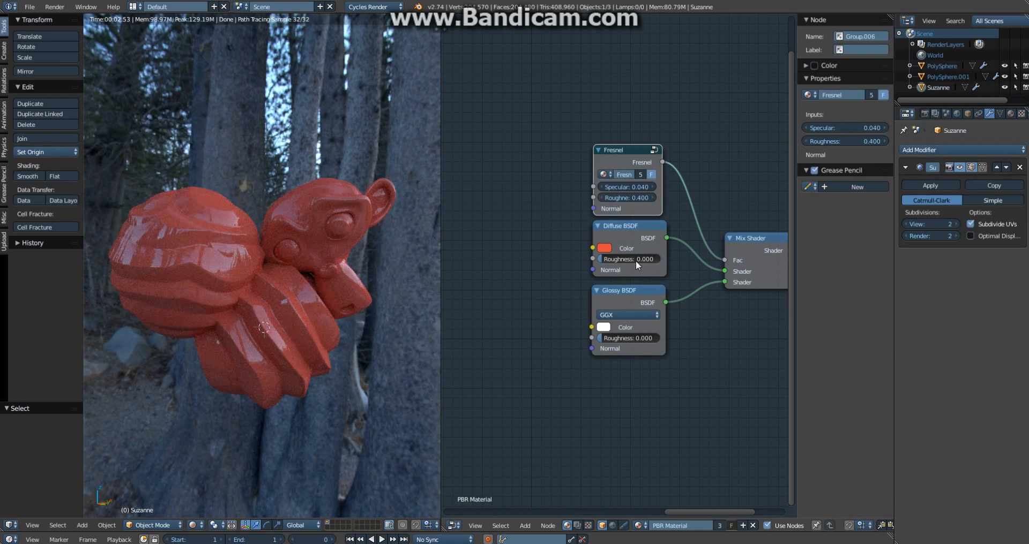
pyautogui.hotkey('ctrl', 'v')
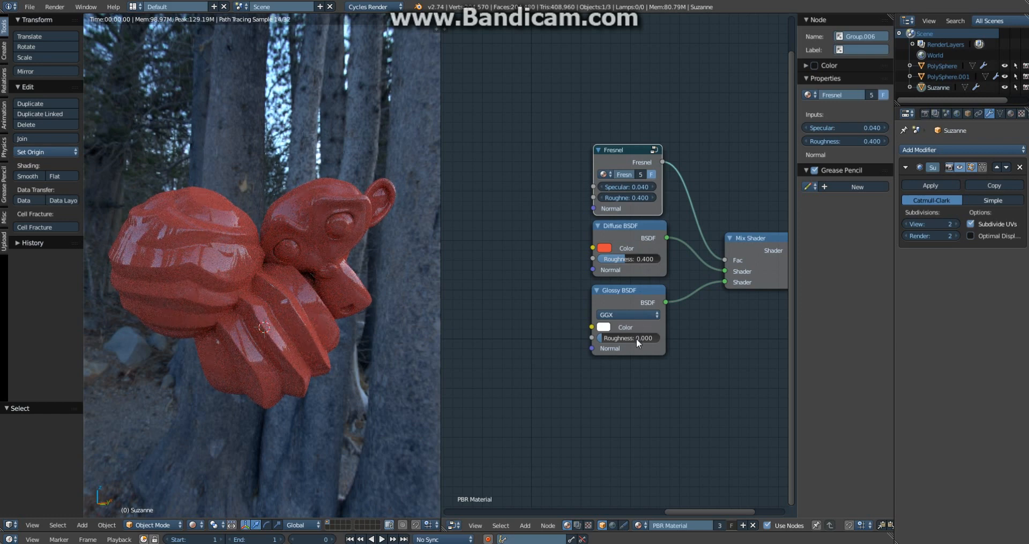
pyautogui.hotkey('ctrl', 'v')
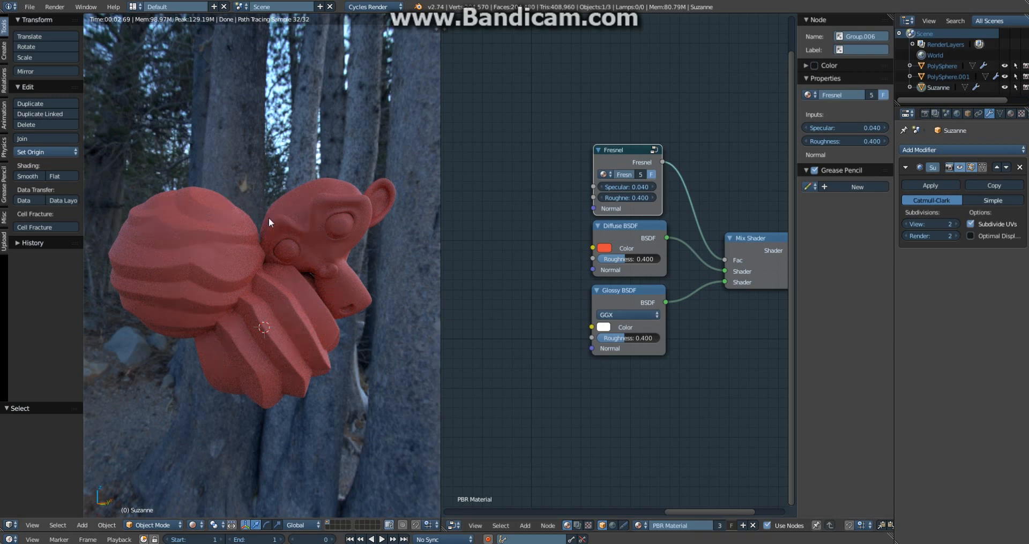
# Set the Diffuse BSDF Roughness to 0.200 and paste the same value into the Fresnel group and Glossy BSDF Roughness.
pyautogui.moveTo(268, 218); pyautogui.dragTo(174, 221, button='middle')
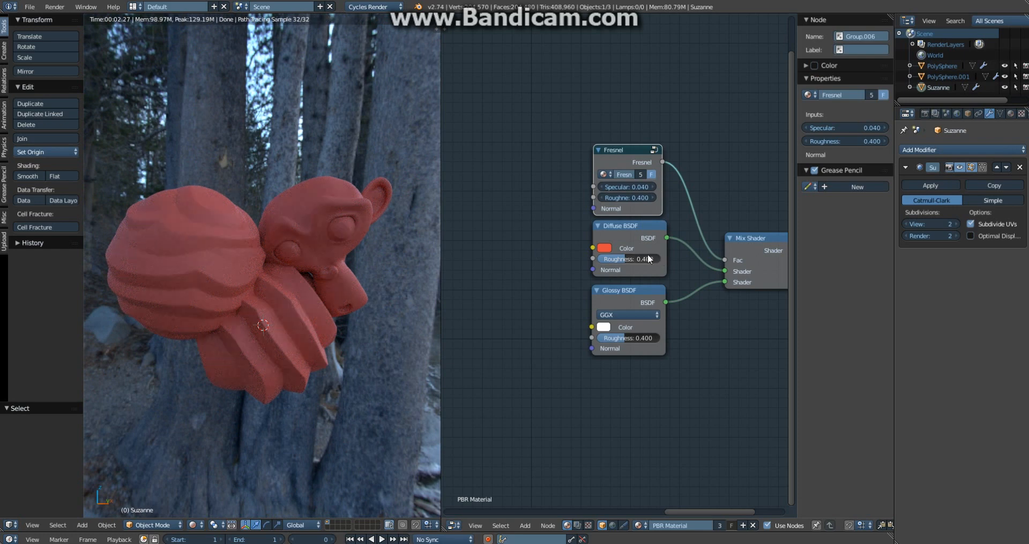
pyautogui.moveTo(648, 259); pyautogui.dragTo(616, 259)
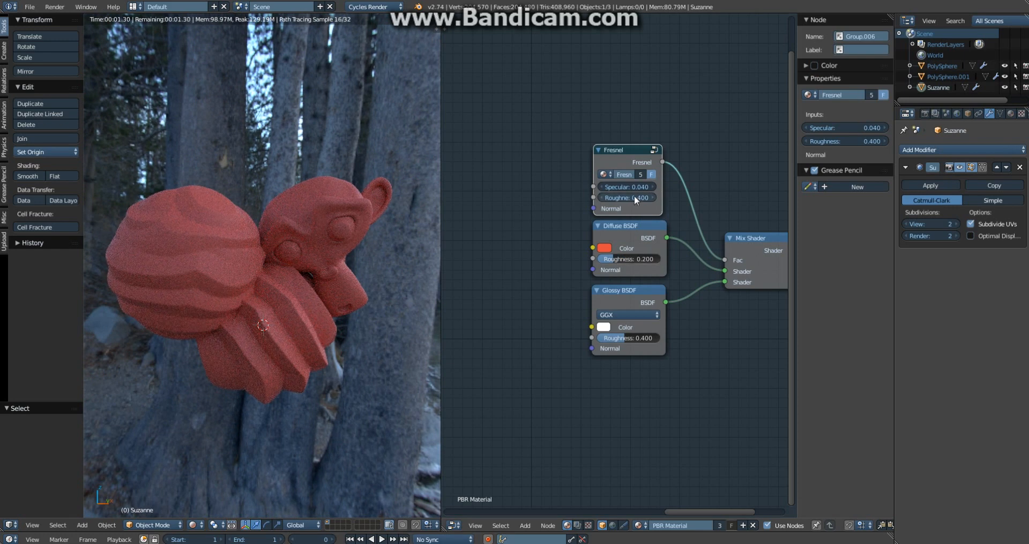
pyautogui.hotkey('ctrl', 'v')
pyautogui.hotkey('ctrl', 'v')
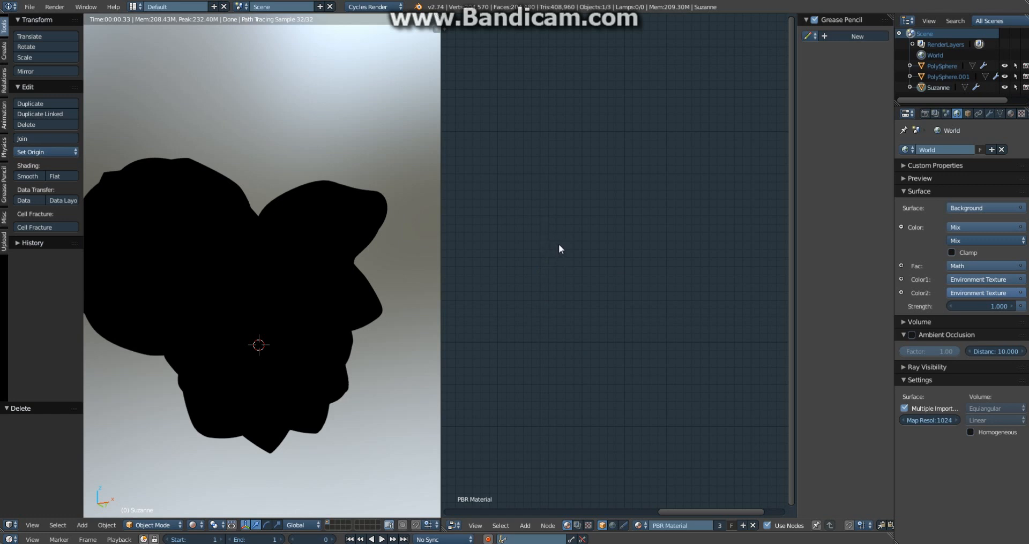
# Add a Layer Weight input node in the empty area well before the Material Output node.
pyautogui.moveTo(594, 287); pyautogui.dragTo(593, 223, button='middle')
pyautogui.hotkey('shift', 'a')
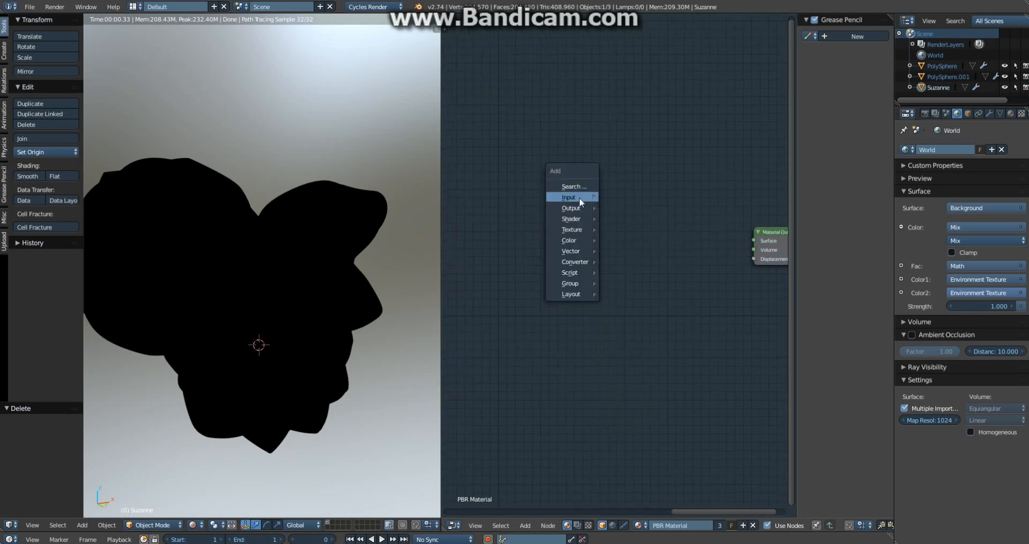
pyautogui.moveTo(569, 221)
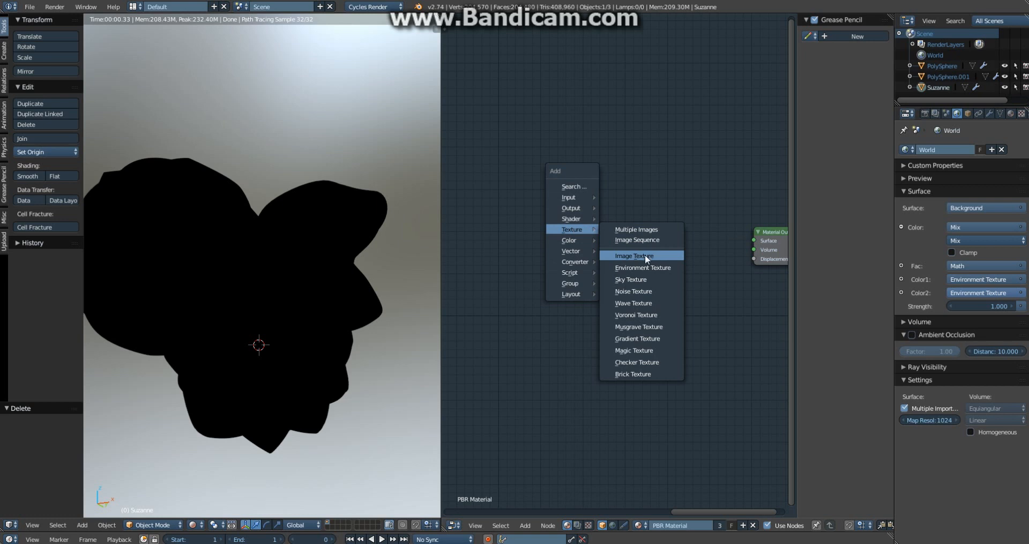
pyautogui.moveTo(570, 198)
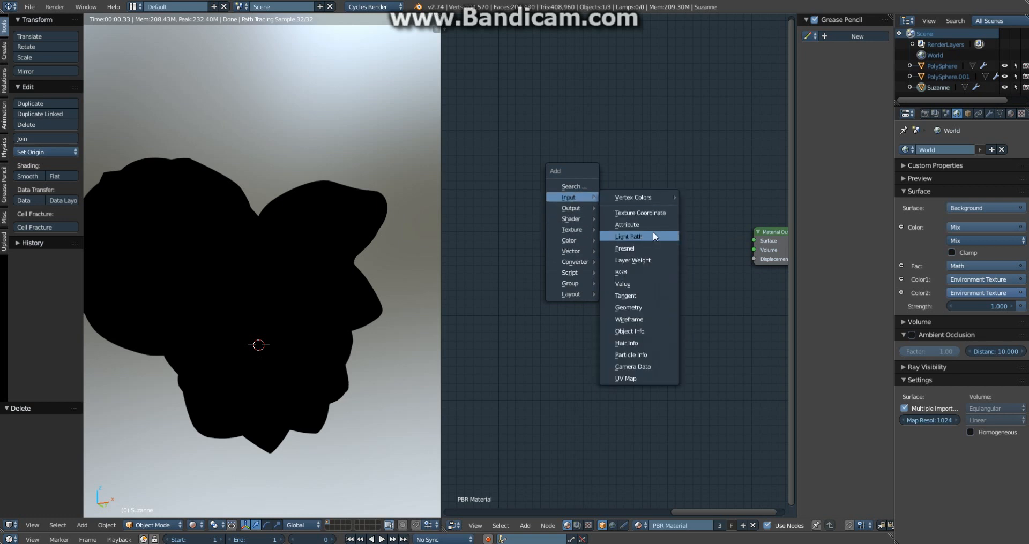
pyautogui.click(633, 260)
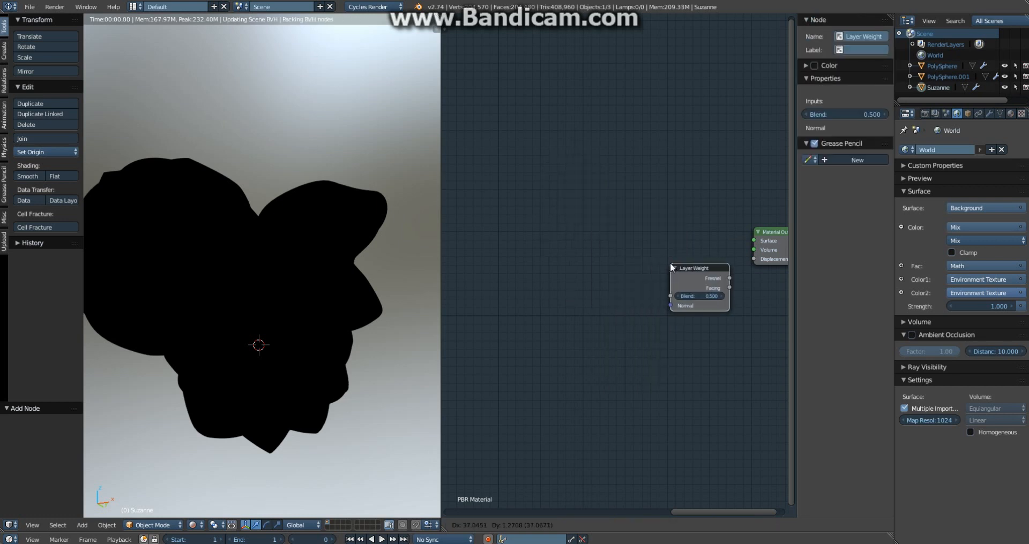
pyautogui.click(503, 201)
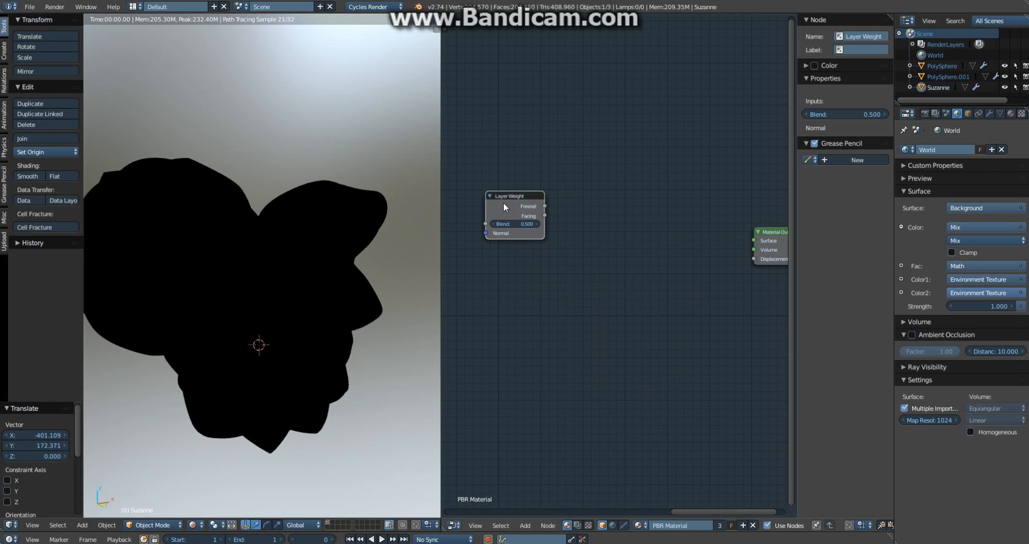
# Preview the Layer Weight's Facing output on the model through an emission viewer, and move the node farther from the viewer.
pyautogui.keyDown('ctrl'); pyautogui.keyDown('shift'); pyautogui.click(506, 204); pyautogui.keyUp('shift'); pyautogui.keyUp('ctrl')
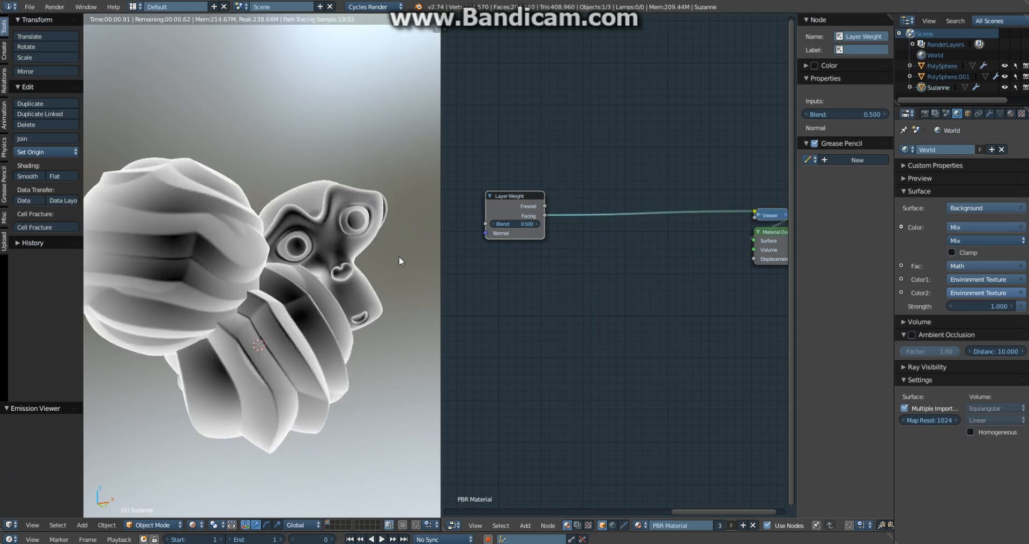
pyautogui.scroll(-3, 345, 262)
pyautogui.moveTo(346, 262); pyautogui.dragTo(327, 272, button='middle')
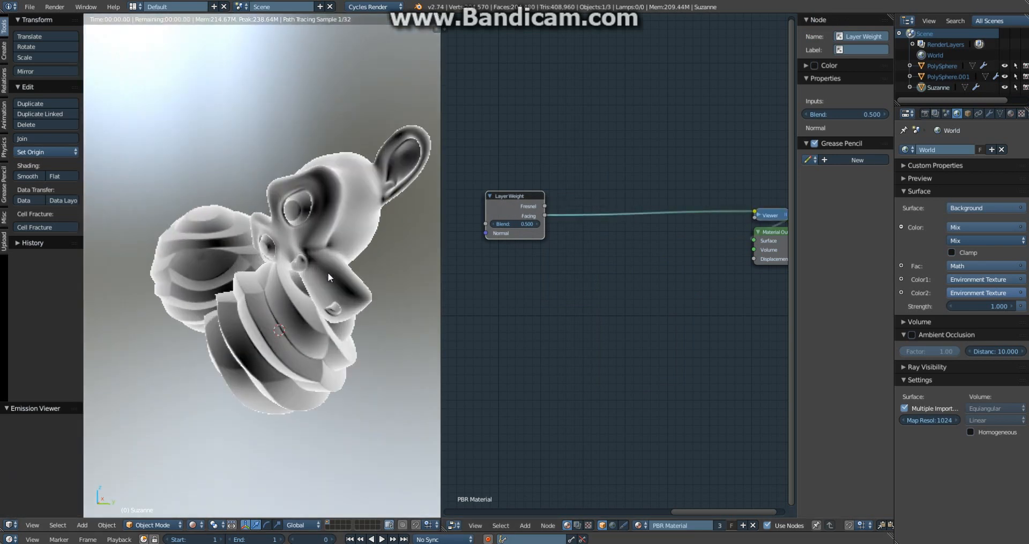
pyautogui.scroll(2, 320, 275)
pyautogui.click(531, 213)
pyautogui.moveTo(530, 213); pyautogui.dragTo(489, 177)
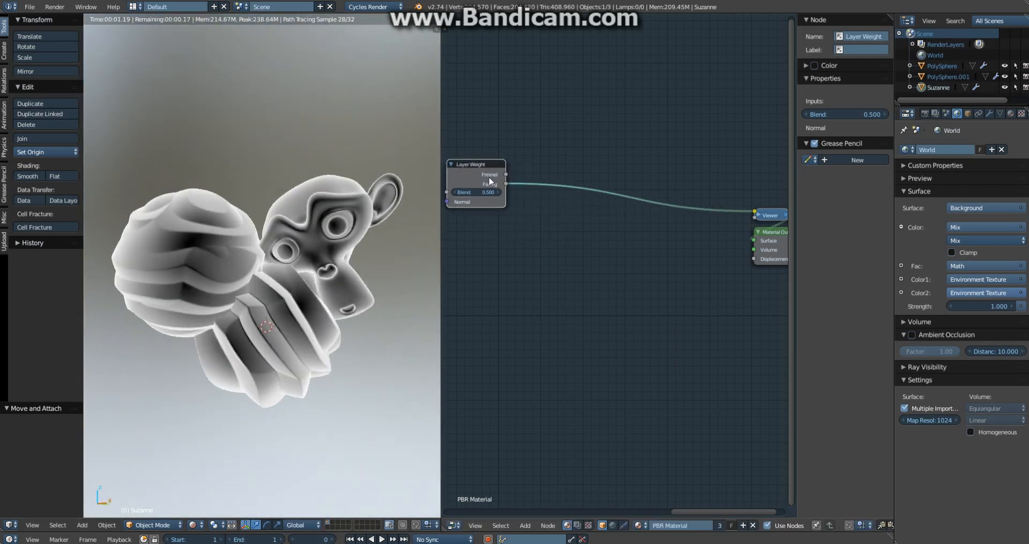
# Insert a Math node on the link between the Layer Weight's Facing output and the viewer.
pyautogui.press('a')
pyautogui.hotkey('shift', 'a')
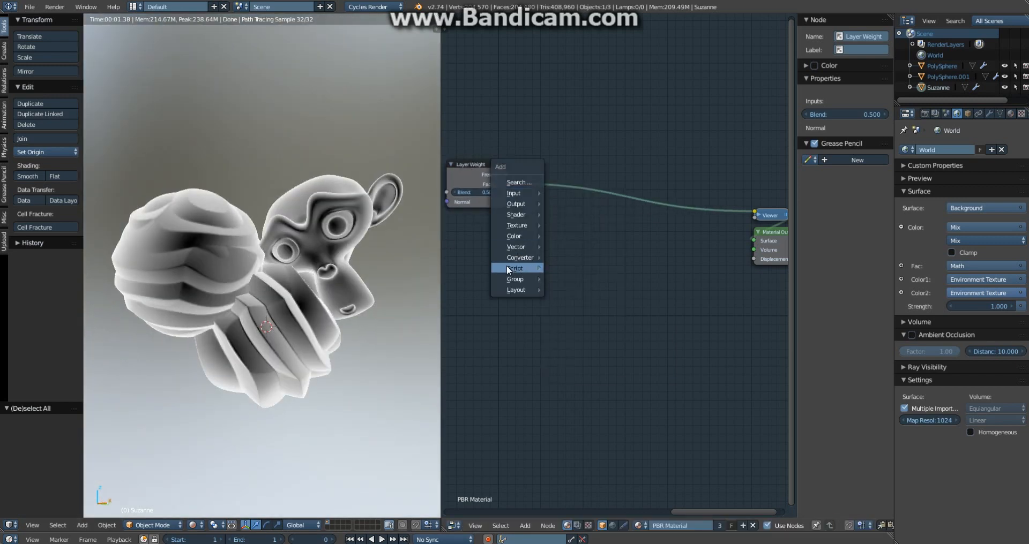
pyautogui.moveTo(512, 256)
pyautogui.click(573, 253)
pyautogui.click(558, 164)
# Set the Math node's operation to Power with an exponent of 5, and move the node slightly upwards.
pyautogui.click(565, 186)
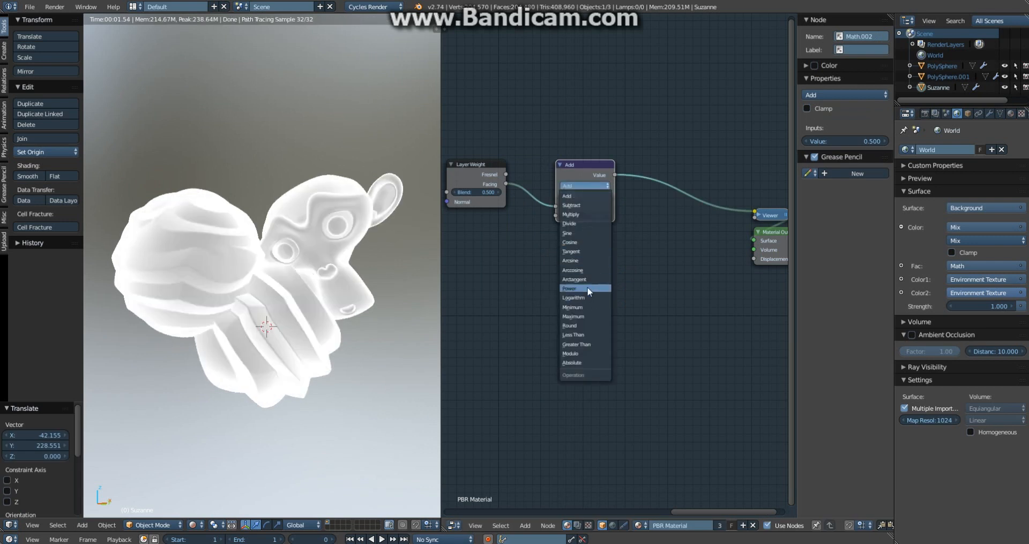
pyautogui.click(584, 298)
pyautogui.click(581, 186)
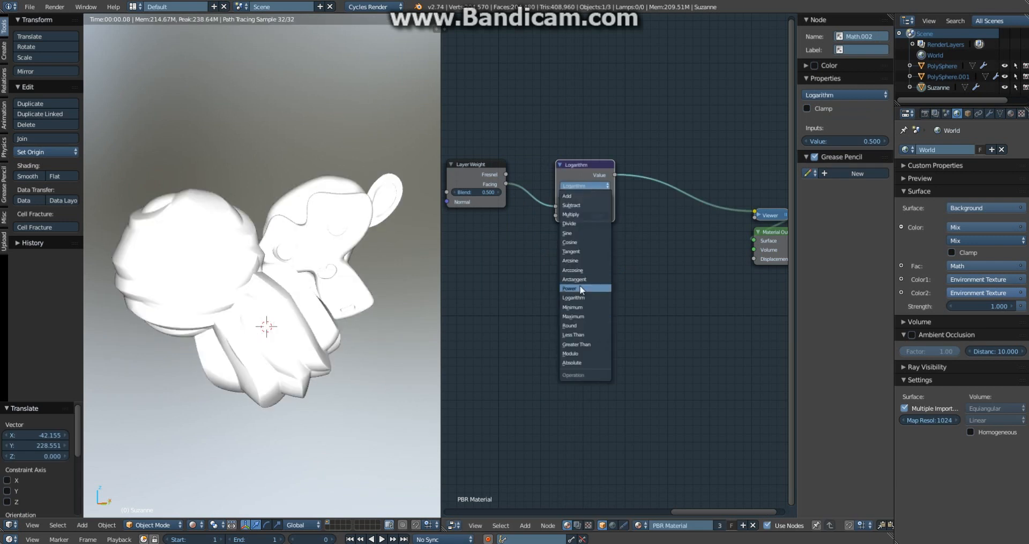
pyautogui.click(582, 289)
pyautogui.click(584, 216)
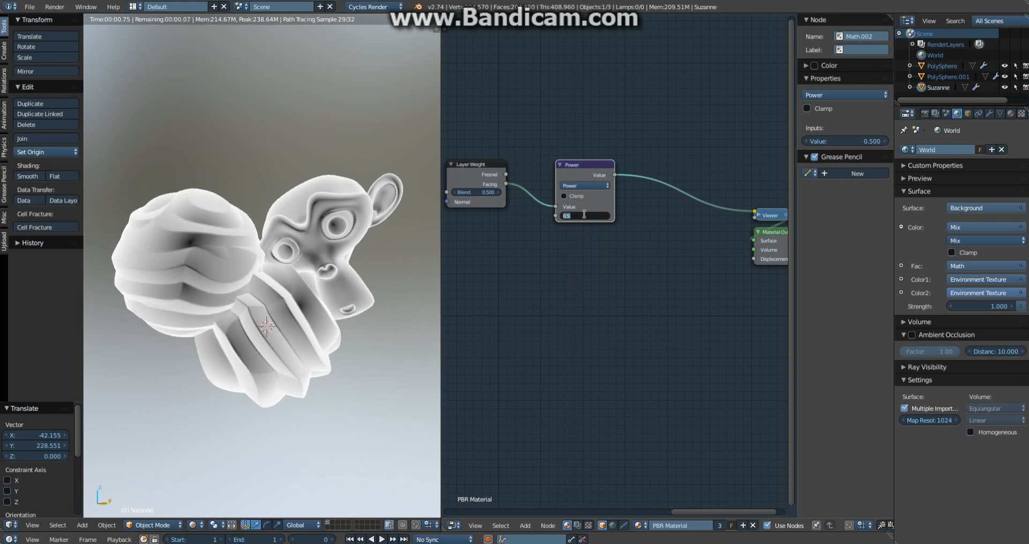
pyautogui.write('5')
pyautogui.press('Return')
pyautogui.press('g')
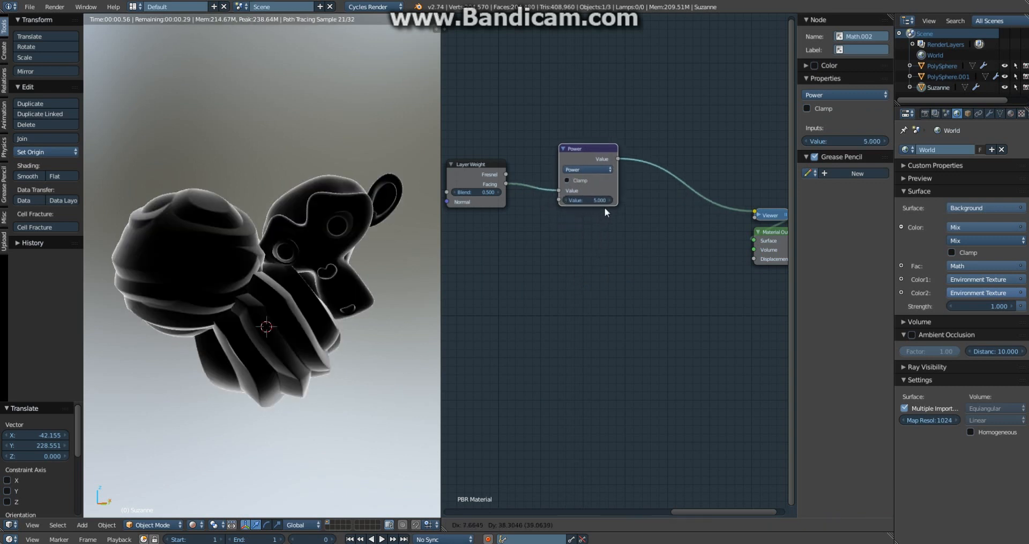
pyautogui.click(603, 207)
# Move the Layer Weight and Power nodes together farther from the viewer, and nudge the Power node into place.
pyautogui.moveTo(606, 212); pyautogui.dragTo(674, 207, button='middle')
pyautogui.press('a')
pyautogui.press('b')
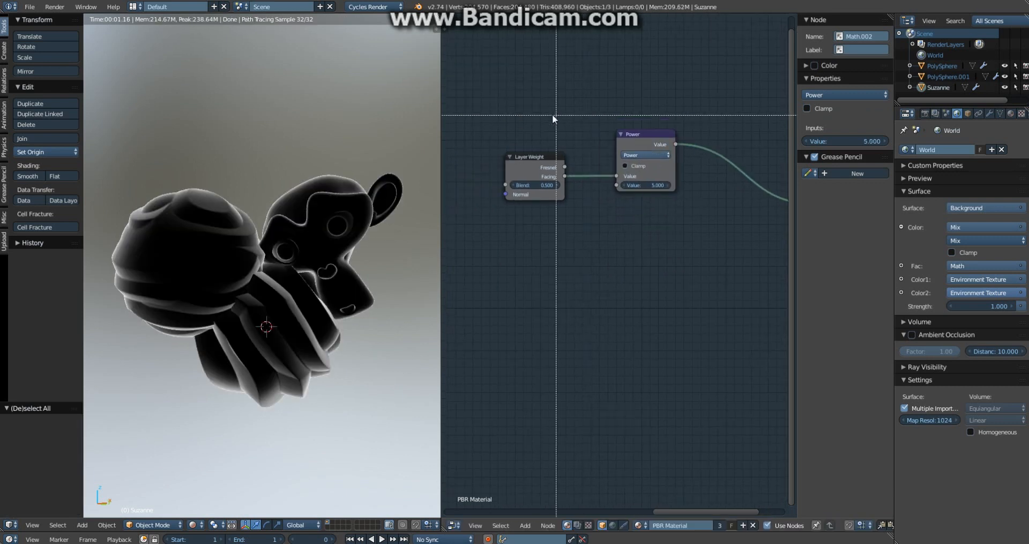
pyautogui.moveTo(555, 115); pyautogui.dragTo(638, 204)
pyautogui.press('g')
pyautogui.click(584, 178)
pyautogui.press('a')
pyautogui.moveTo(610, 208); pyautogui.dragTo(604, 264, button='middle')
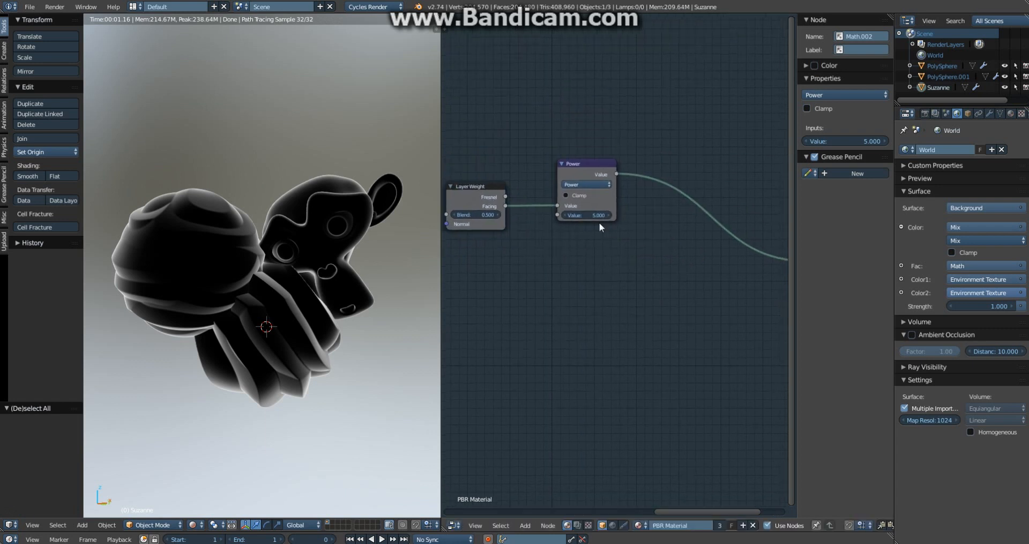
pyautogui.moveTo(592, 171); pyautogui.dragTo(591, 173)
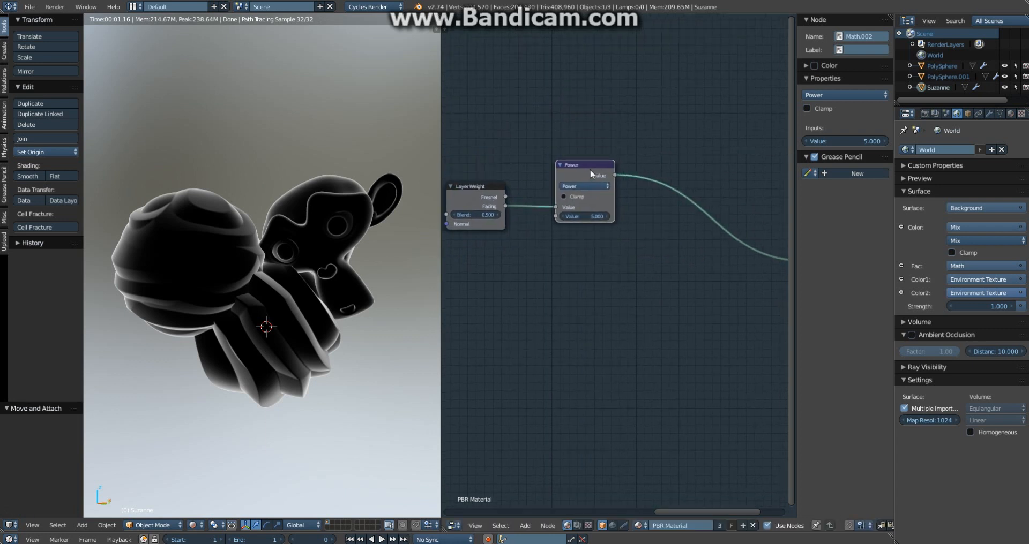
# Try an exponent of 0.2 on the Power node and restore the exponent to 5.
pyautogui.scroll(1, 625, 178)
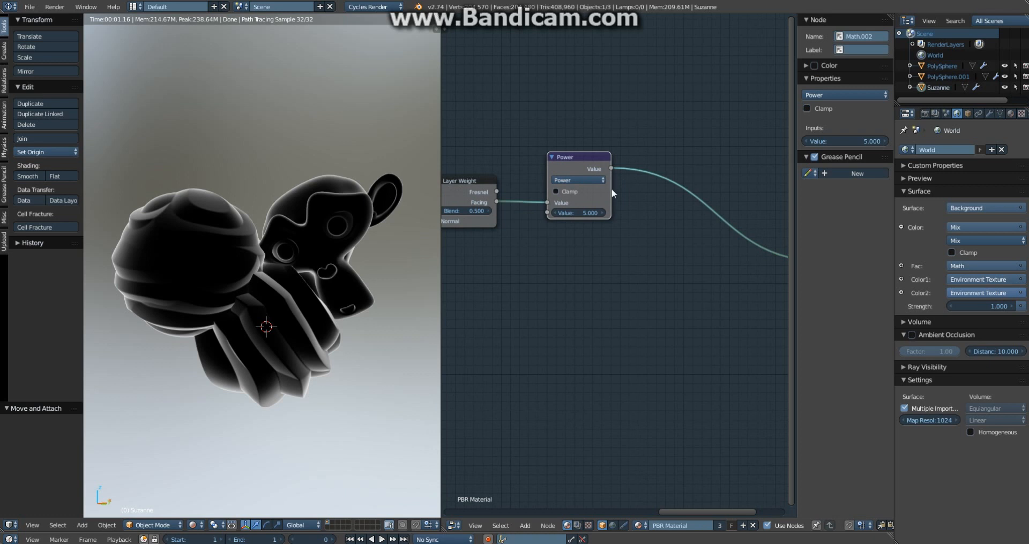
pyautogui.click(584, 213)
pyautogui.write('0.2')
pyautogui.press('Return')
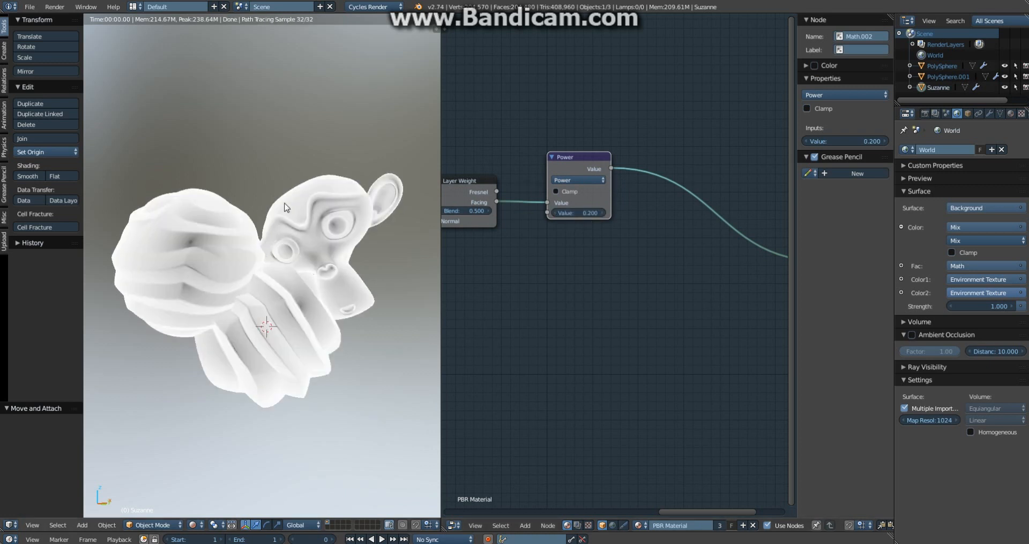
pyautogui.click(585, 213)
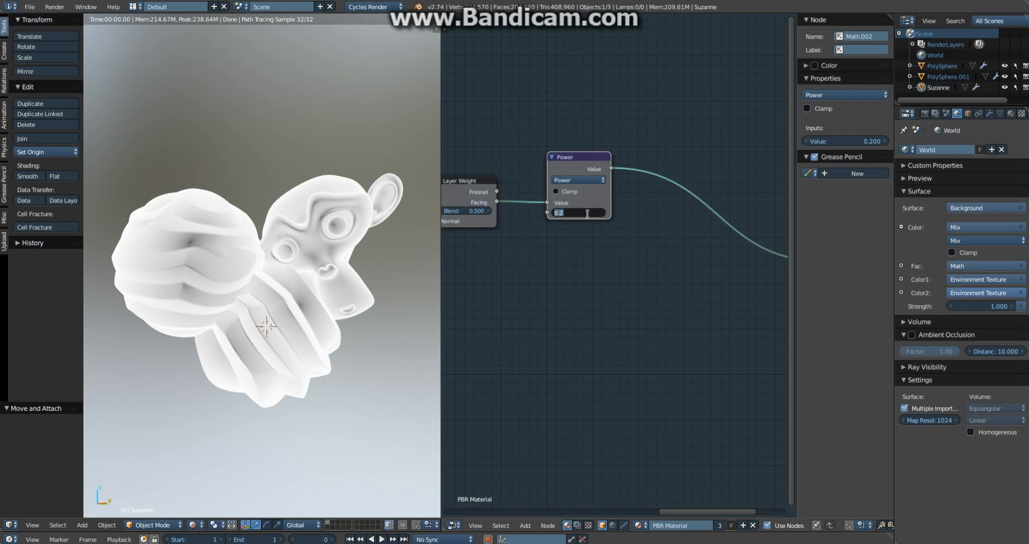
pyautogui.write('5')
pyautogui.press('Return')
# Duplicate the Power node and place the unconnected copy below the original.
pyautogui.scroll(-1, 589, 257)
pyautogui.hotkey('shift', 'd')
pyautogui.click(621, 343)
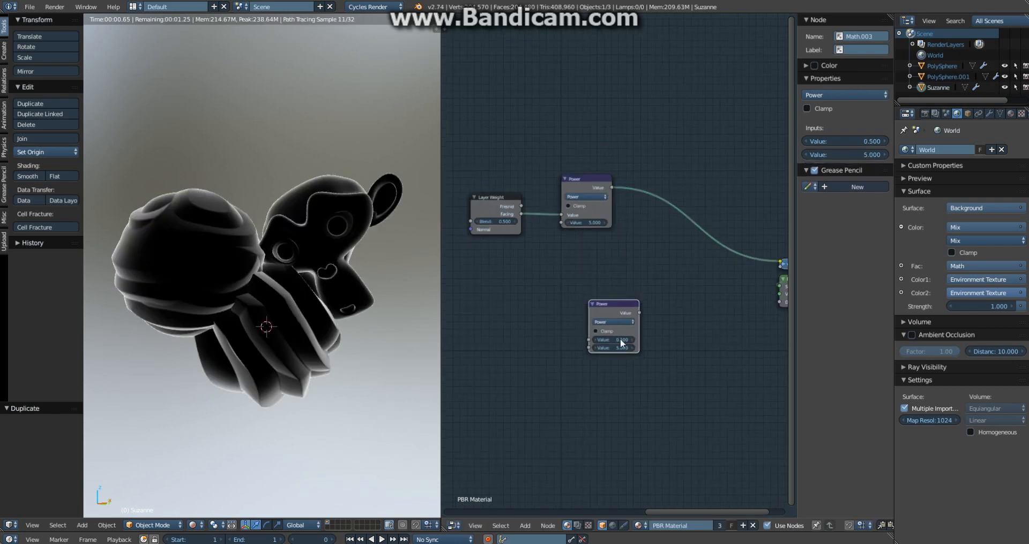
# Add a Math node beside the duplicated Power node and set it to Divide with a first value of 1.
pyautogui.hotkey('shift', 'a')
pyautogui.moveTo(541, 339)
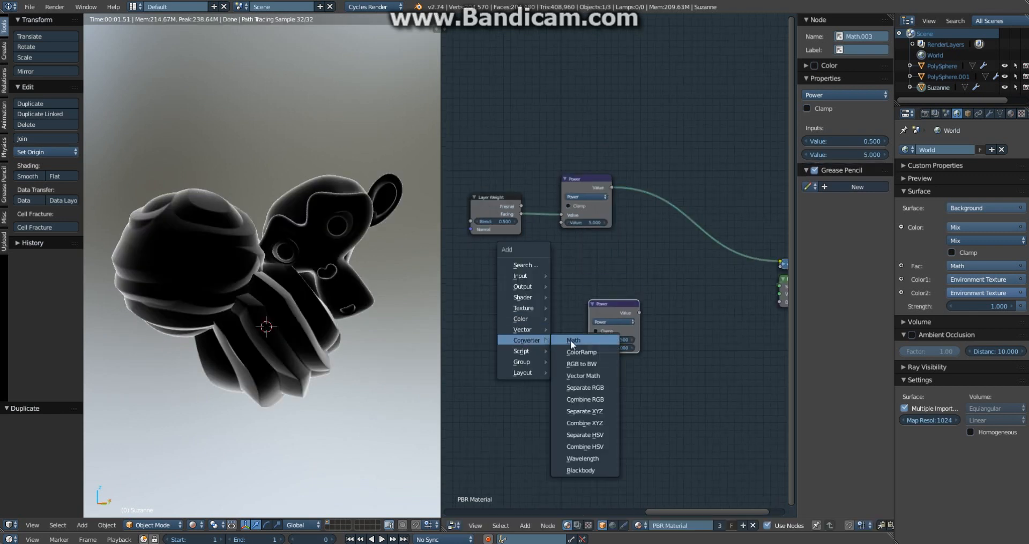
pyautogui.click(571, 340)
pyautogui.click(539, 345)
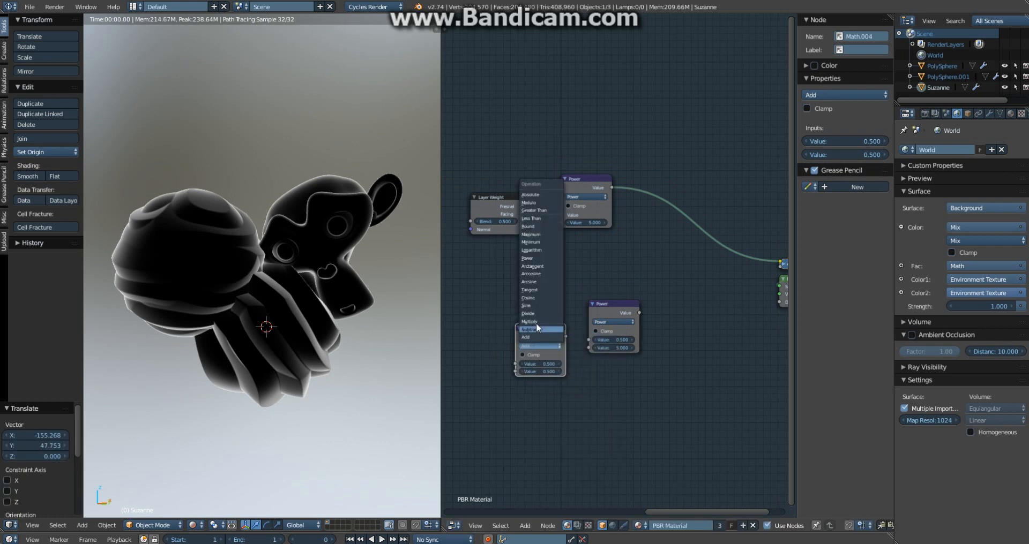
pyautogui.click(539, 343)
pyautogui.click(538, 365)
pyautogui.write('1')
pyautogui.press('Return')
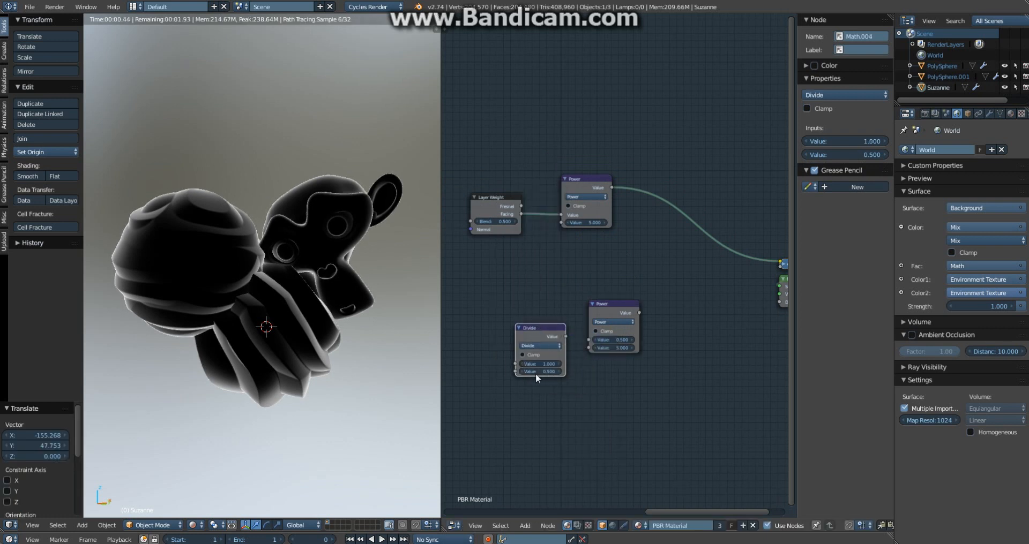
# Connect the Divide output to the duplicated Power node's second Value input and combine both nodes into a node group.
pyautogui.moveTo(535, 331); pyautogui.dragTo(641, 389)
pyautogui.press('a')
pyautogui.press('a')
pyautogui.press('b')
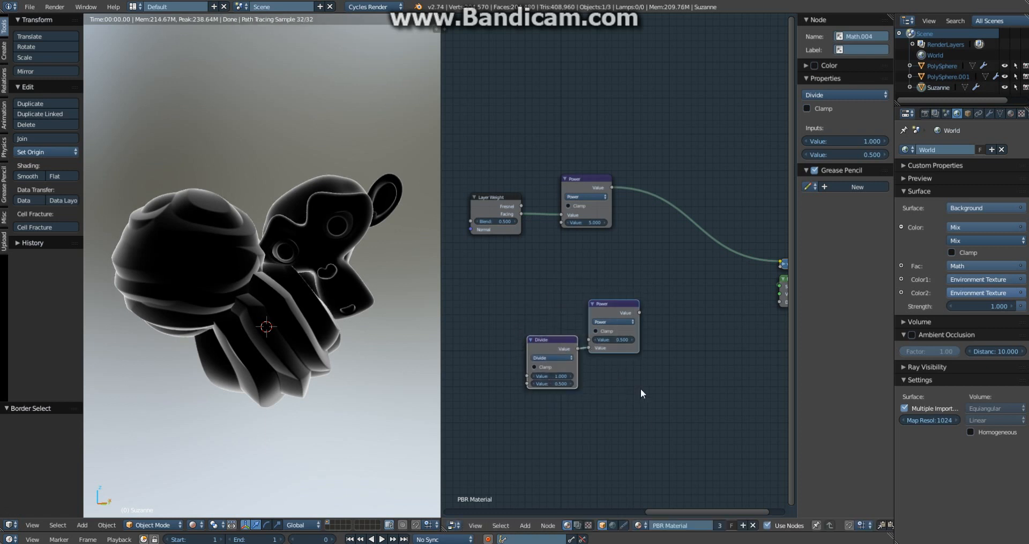
pyautogui.hotkey('ctrl', 'g')
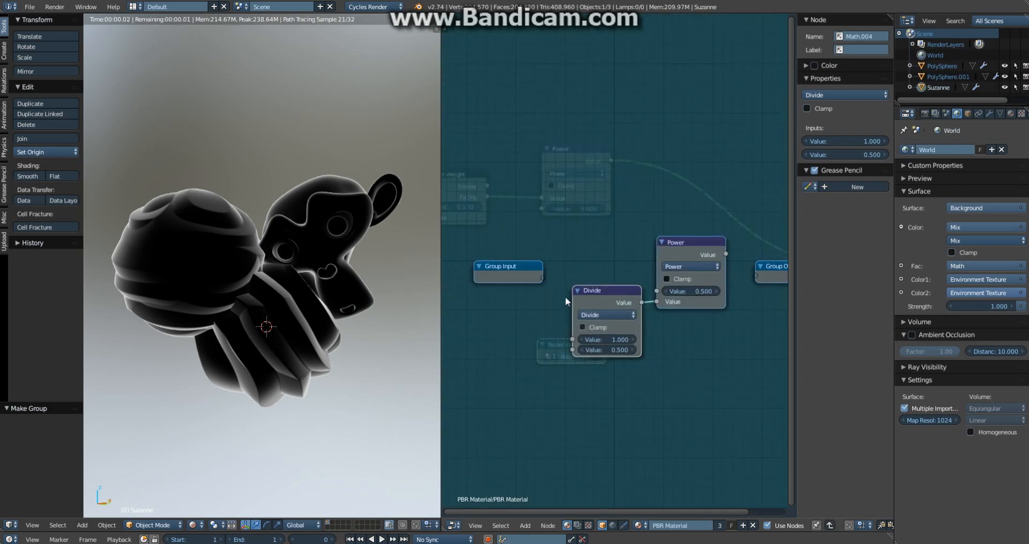
# Connect Group Input sockets to the Power node's first Value and the Divide node's second Value, spacing the nodes apart.
pyautogui.click(521, 275)
pyautogui.moveTo(522, 274); pyautogui.dragTo(599, 316)
pyautogui.click(599, 299)
pyautogui.press('a')
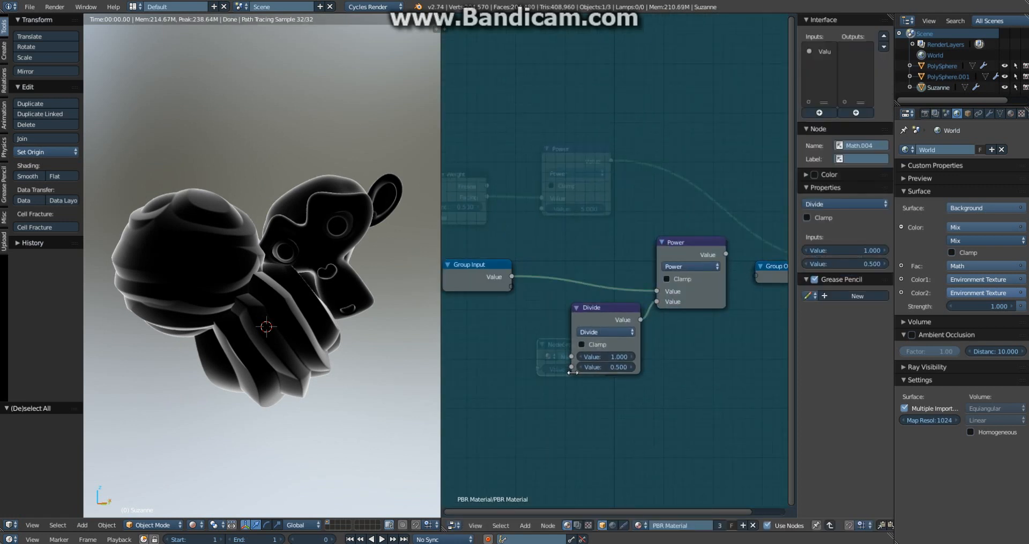
pyautogui.moveTo(572, 368); pyautogui.dragTo(512, 287)
# Rename the group's second input socket, which feeds the Divide node, to Root.
pyautogui.click(822, 62)
pyautogui.click(862, 127)
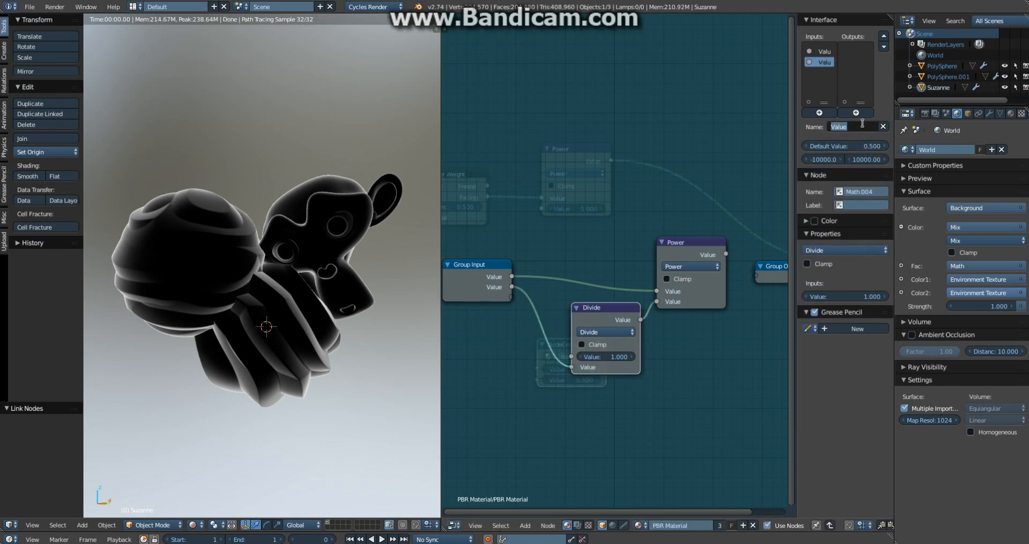
pyautogui.write('oot')
pyautogui.press('Return')
pyautogui.click(871, 127)
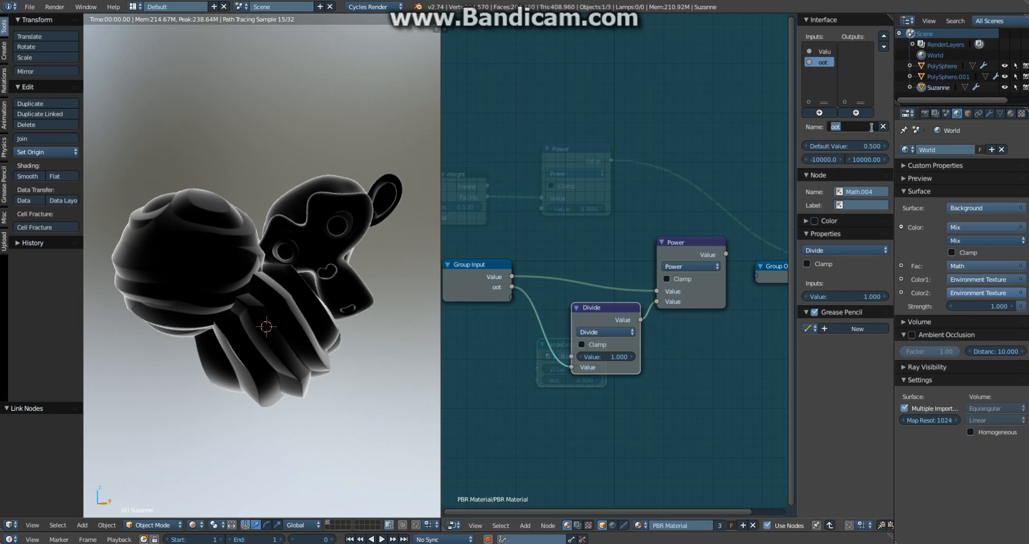
pyautogui.write('Root')
pyautogui.press('Return')
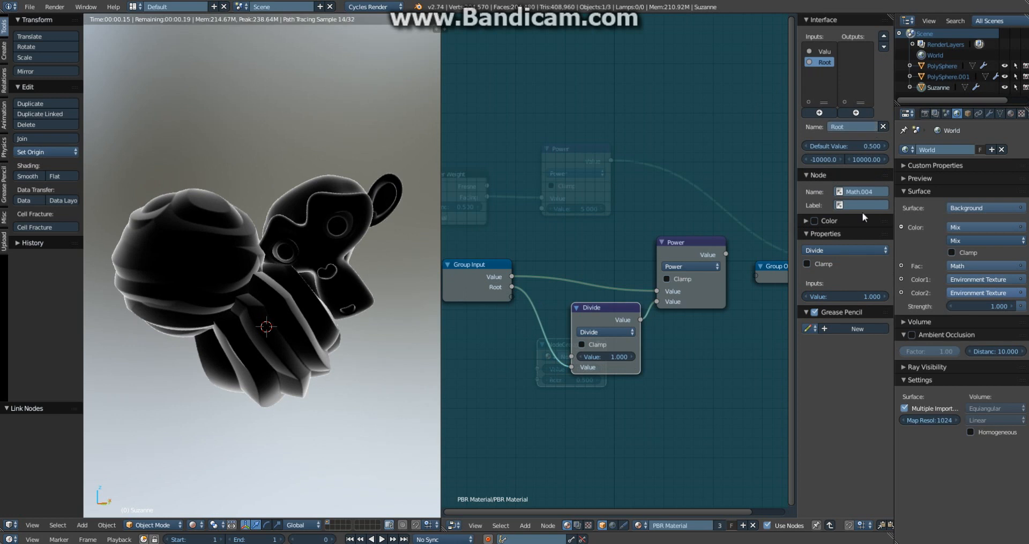
# Connect the Power node's output to the Group Output and collapse both the Power and Divide nodes.
pyautogui.moveTo(725, 254); pyautogui.dragTo(755, 275)
pyautogui.press('g')
pyautogui.press('h')
pyautogui.click(632, 306)
pyautogui.press('h')
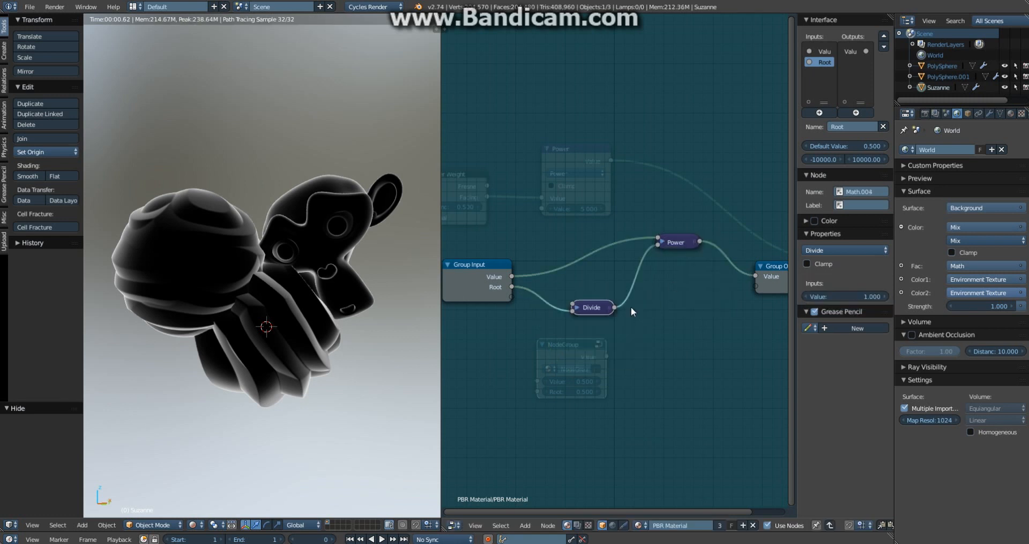
# Reposition the Divide and Power nodes inside the group, keeping both collapsed and Power level with the Group Input's first socket.
pyautogui.press('g')
pyautogui.click(638, 304)
pyautogui.click(673, 239)
pyautogui.press('h')
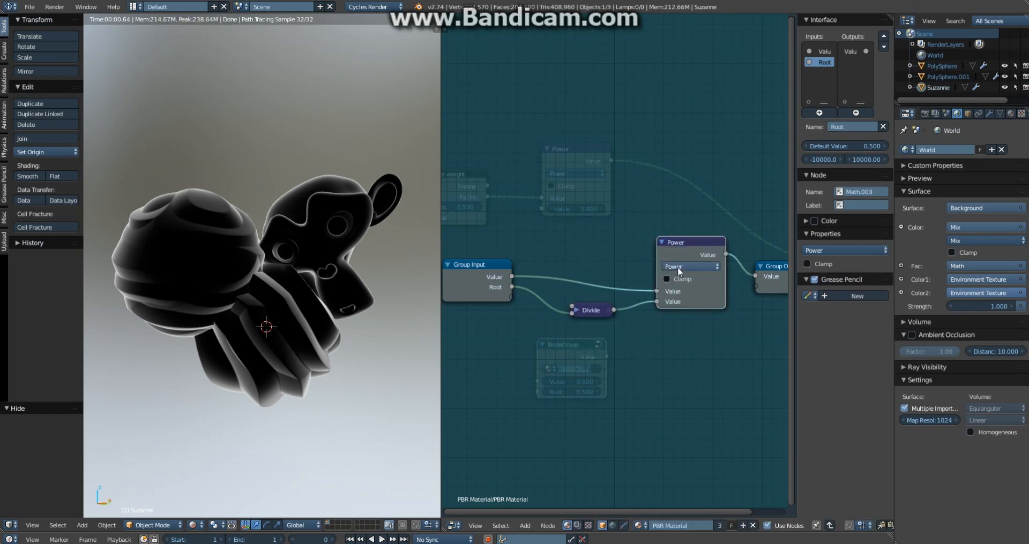
pyautogui.press('h')
pyautogui.press('g')
pyautogui.click(687, 284)
# Move the Group Output, Divide and Group Input nodes closer together, and leave group editing.
pyautogui.moveTo(783, 265); pyautogui.dragTo(769, 265)
pyautogui.press('a')
pyautogui.moveTo(602, 311); pyautogui.dragTo(625, 288)
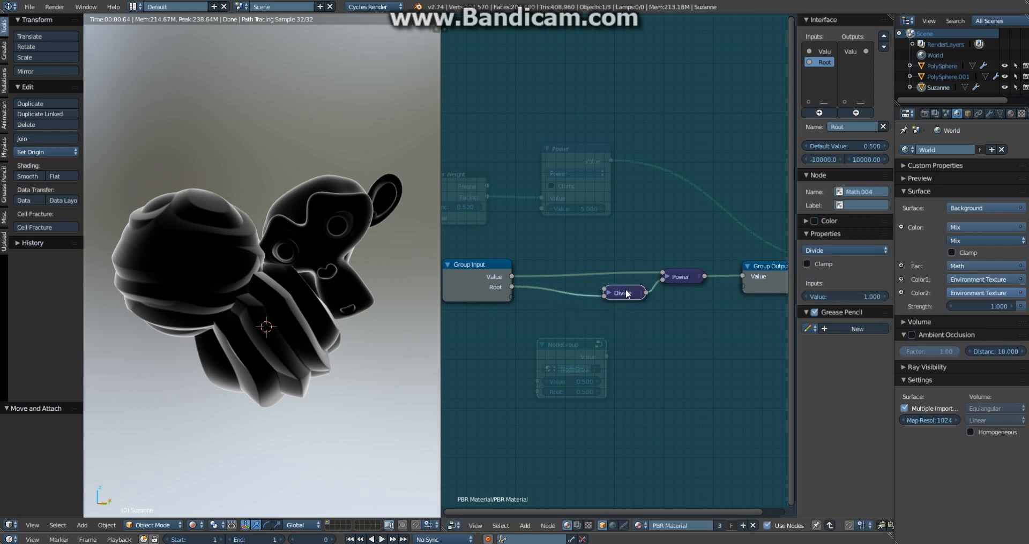
pyautogui.moveTo(491, 266); pyautogui.dragTo(561, 263)
pyautogui.press('Tab')
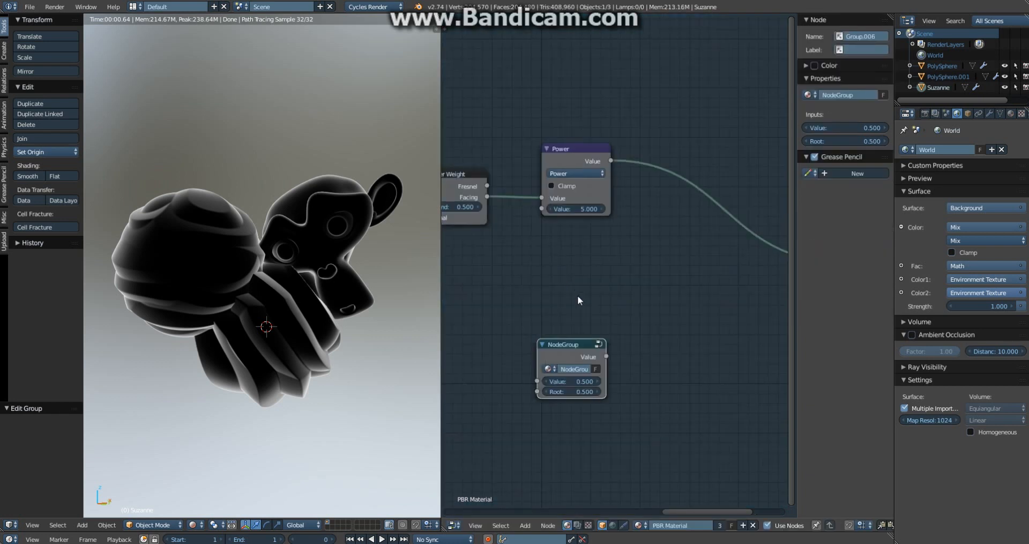
# Move the node group closer to the Power node, name it Root and set its Root input to 5.
pyautogui.moveTo(584, 344); pyautogui.dragTo(596, 301)
pyautogui.doubleClick(588, 325)
pyautogui.write('R')
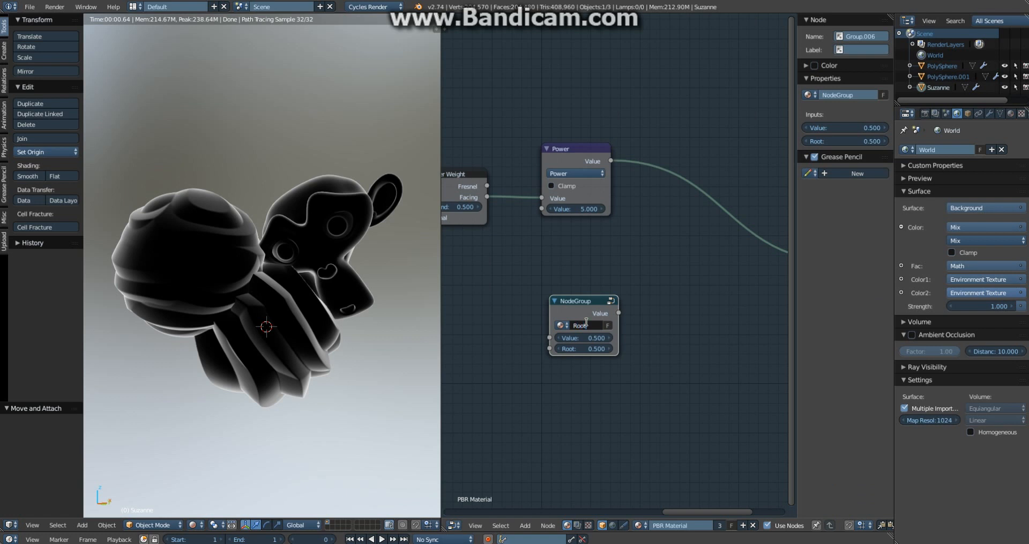
pyautogui.write('oot')
pyautogui.press('Return')
pyautogui.click(590, 349)
pyautogui.write('5')
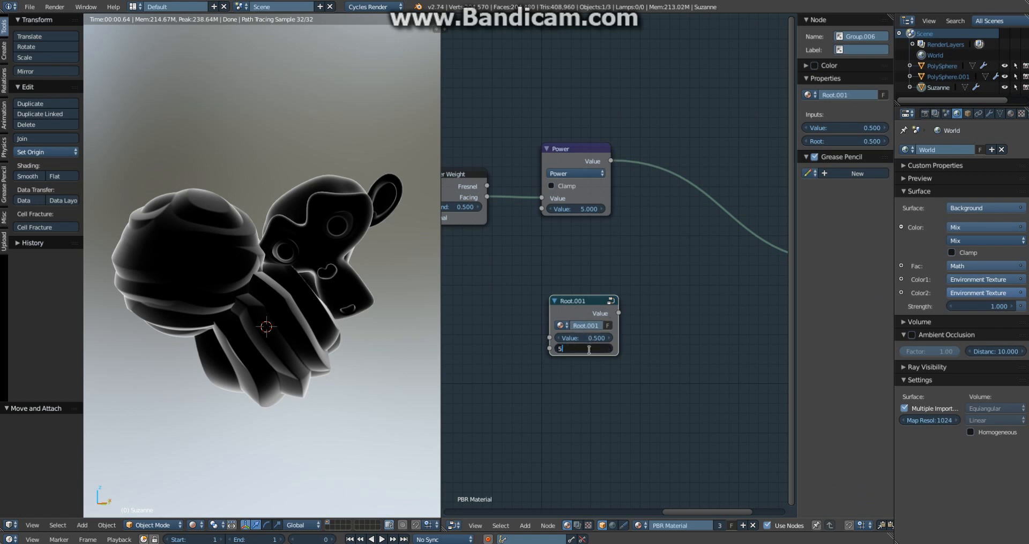
pyautogui.press('Return')
# Connect the Layer Weight node's Facing output to the root group's Value input.
pyautogui.scroll(-1, 637, 365)
pyautogui.moveTo(597, 280); pyautogui.dragTo(670, 314, button='middle')
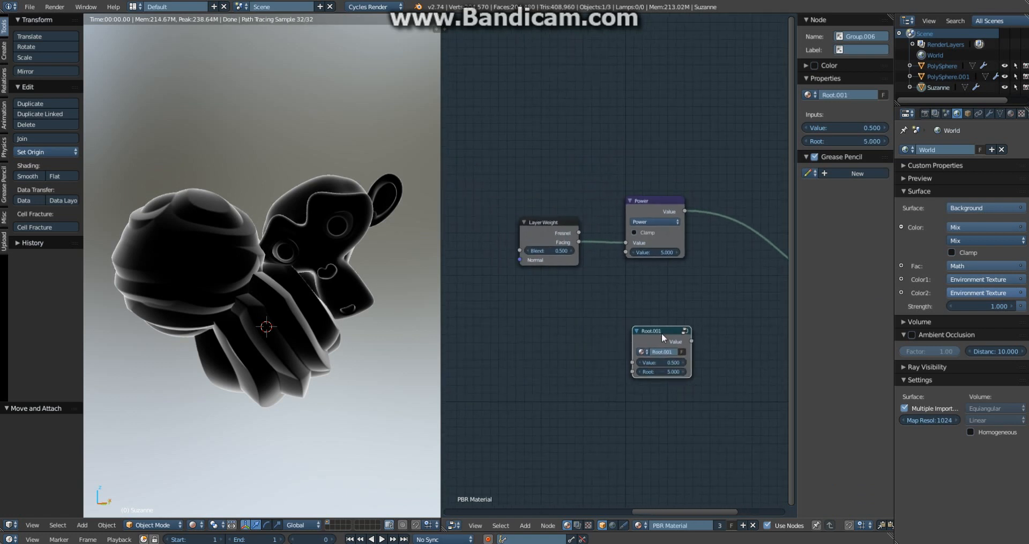
pyautogui.moveTo(660, 331); pyautogui.dragTo(659, 326)
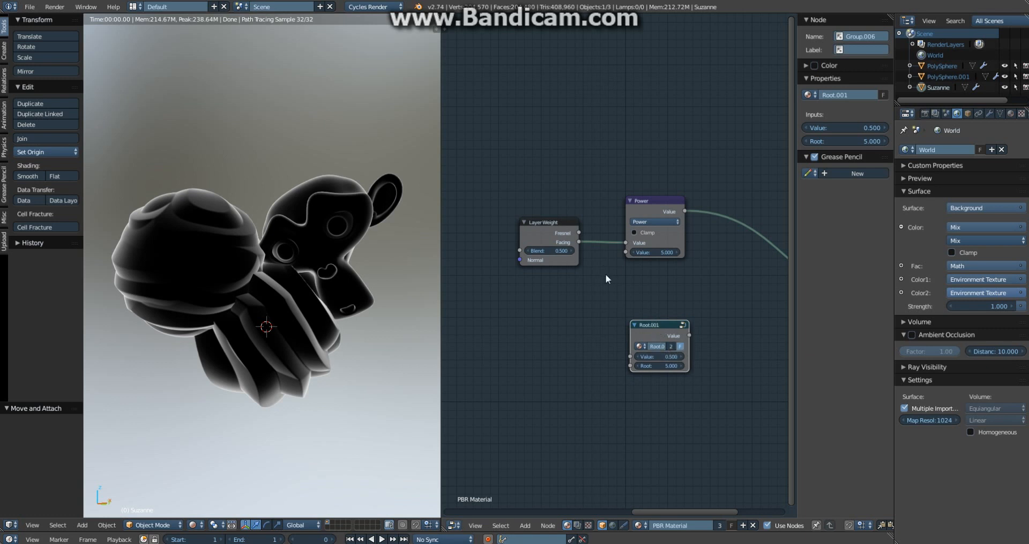
pyautogui.moveTo(579, 242); pyautogui.dragTo(629, 358)
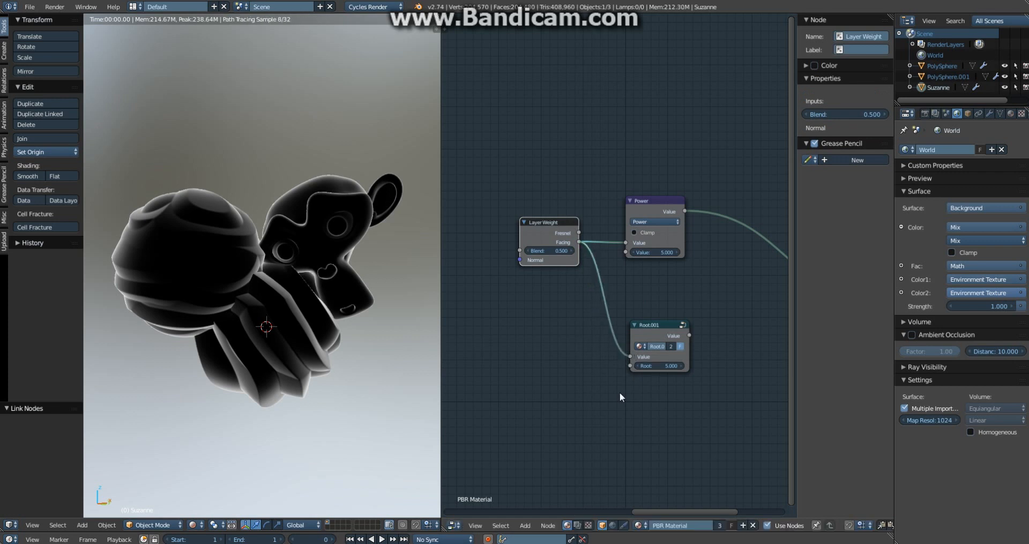
# Compare the root group's output with the Power node's output by previewing each on the models.
pyautogui.scroll(-1, 619, 392)
pyautogui.moveTo(619, 392); pyautogui.dragTo(560, 370, button='middle')
pyautogui.click(609, 311)
pyautogui.keyDown('ctrl'); pyautogui.keyDown('shift'); pyautogui.click(609, 305); pyautogui.keyUp('shift'); pyautogui.keyUp('ctrl')
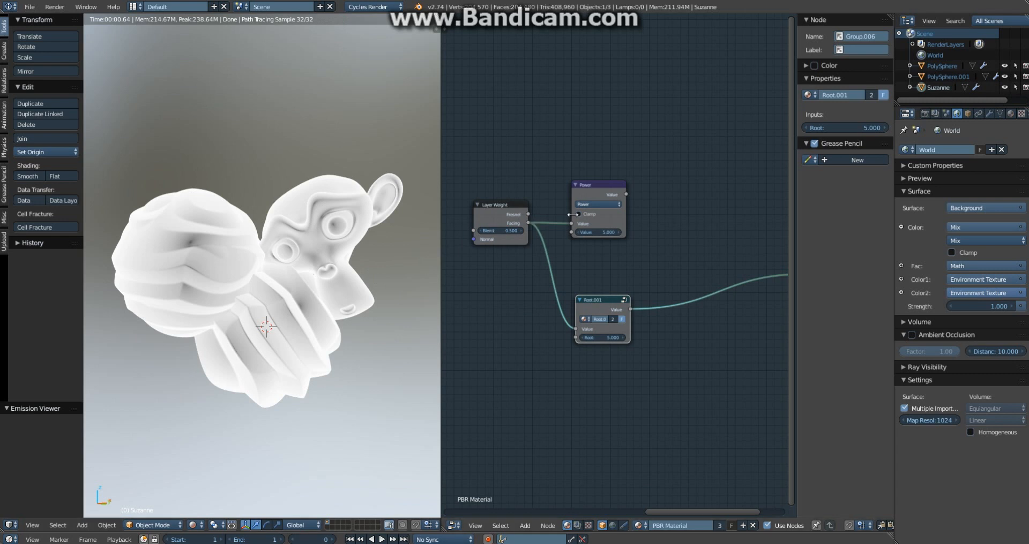
pyautogui.keyDown('ctrl'); pyautogui.keyDown('shift'); pyautogui.click(613, 191); pyautogui.keyUp('shift'); pyautogui.keyUp('ctrl')
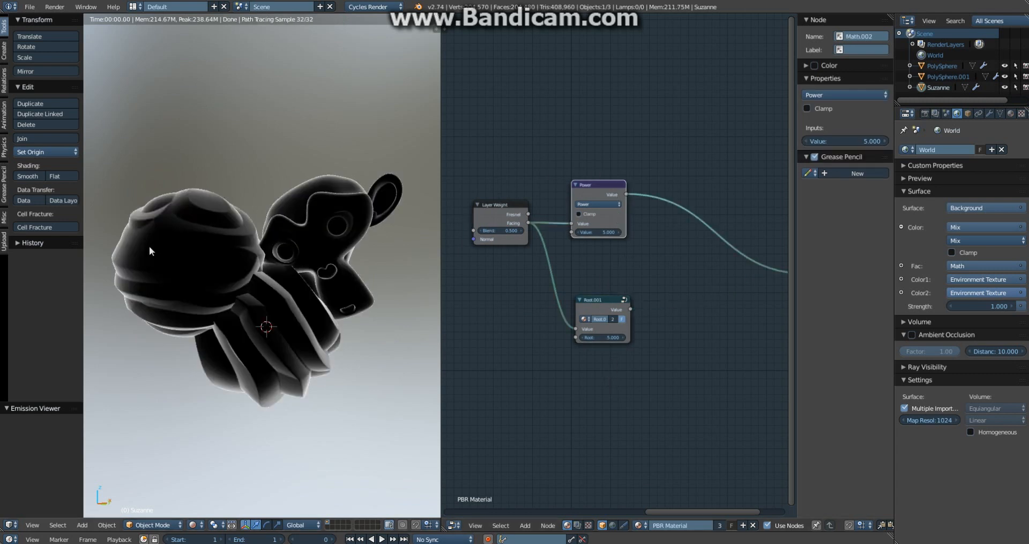
pyautogui.keyDown('ctrl'); pyautogui.keyDown('shift'); pyautogui.click(603, 298); pyautogui.keyUp('shift'); pyautogui.keyUp('ctrl')
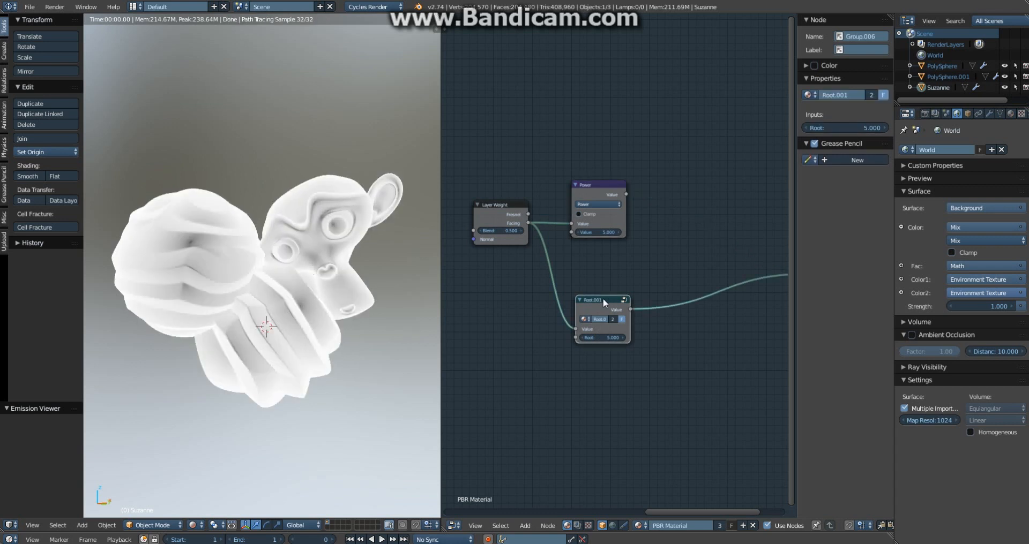
# Lower the root group, add a color Mix node beside the Power node, and connect Power's output to its Fac and the viewer.
pyautogui.moveTo(619, 311); pyautogui.dragTo(613, 342)
pyautogui.moveTo(624, 310); pyautogui.dragTo(586, 298, button='middle')
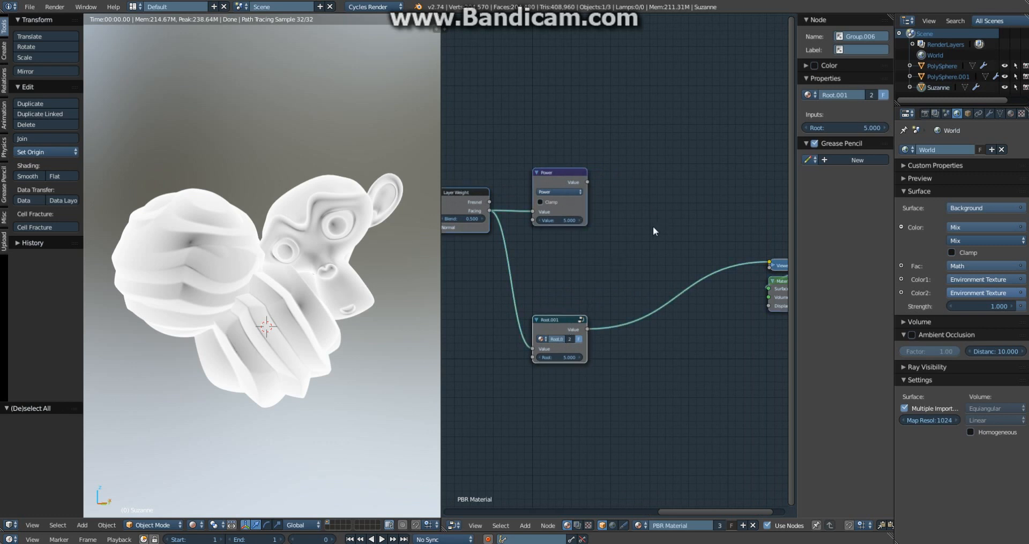
pyautogui.hotkey('shift', 'a')
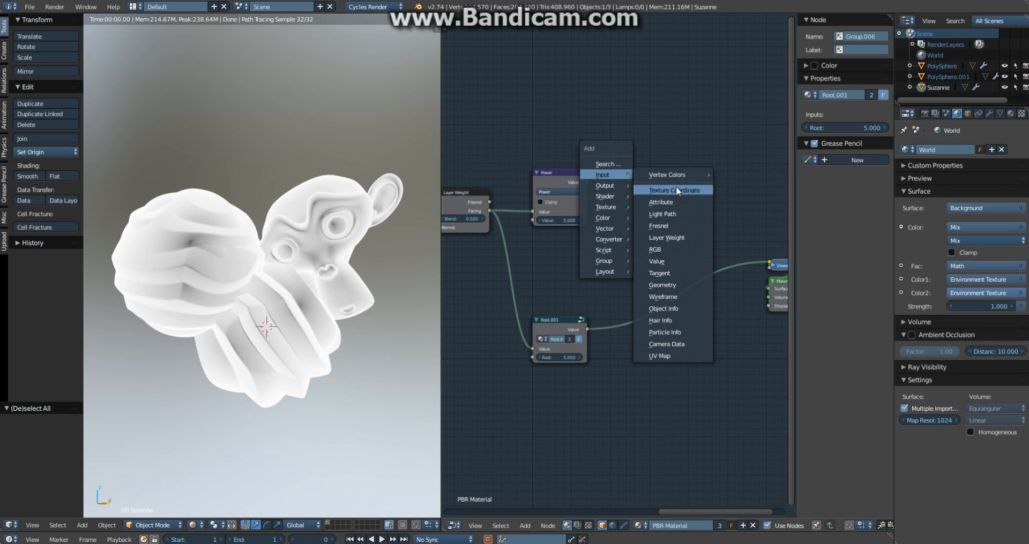
pyautogui.moveTo(619, 174)
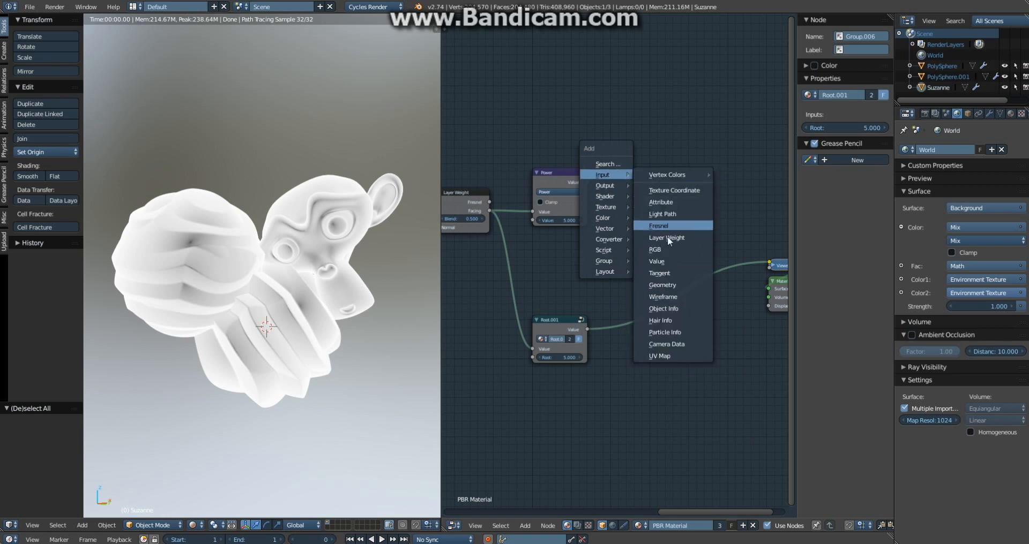
pyautogui.moveTo(608, 216)
pyautogui.click(663, 215)
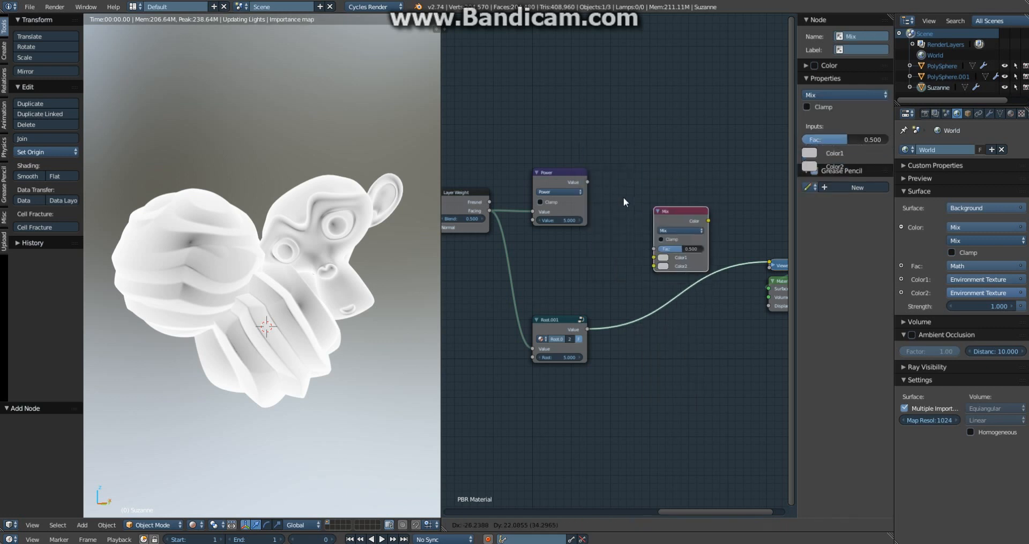
pyautogui.click(634, 203)
pyautogui.moveTo(632, 240); pyautogui.dragTo(579, 184)
pyautogui.keyDown('ctrl'); pyautogui.keyDown('shift'); pyautogui.click(565, 174); pyautogui.keyUp('shift'); pyautogui.keyUp('ctrl')
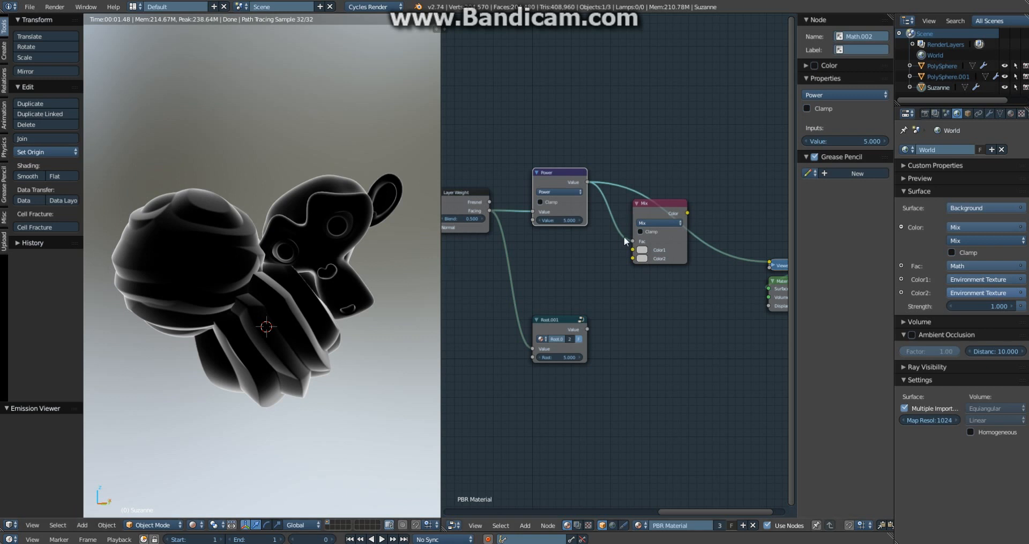
# Set the Mix node's Color1 to black and its Color2 to white.
pyautogui.click(647, 249)
pyautogui.click(641, 251)
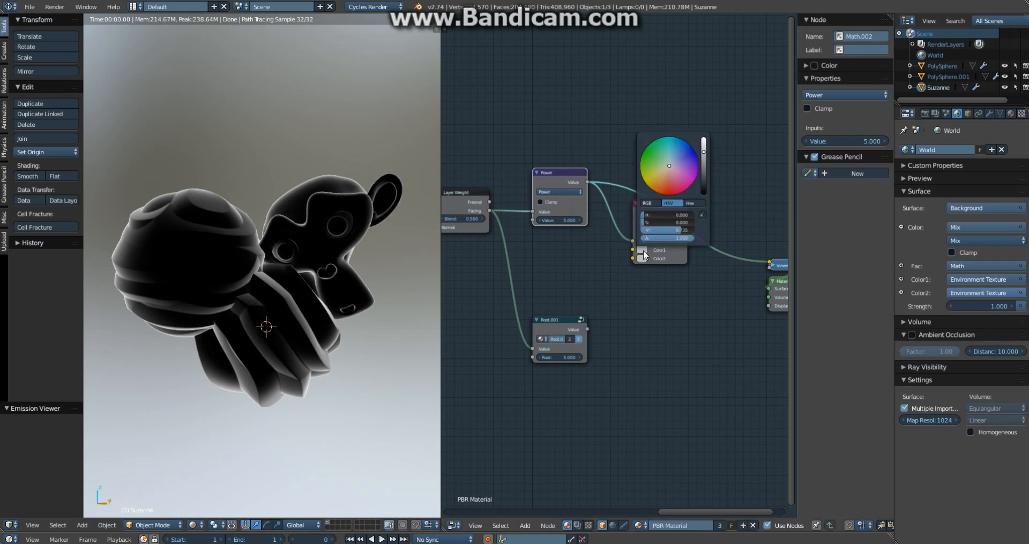
pyautogui.moveTo(703, 182); pyautogui.dragTo(703, 195)
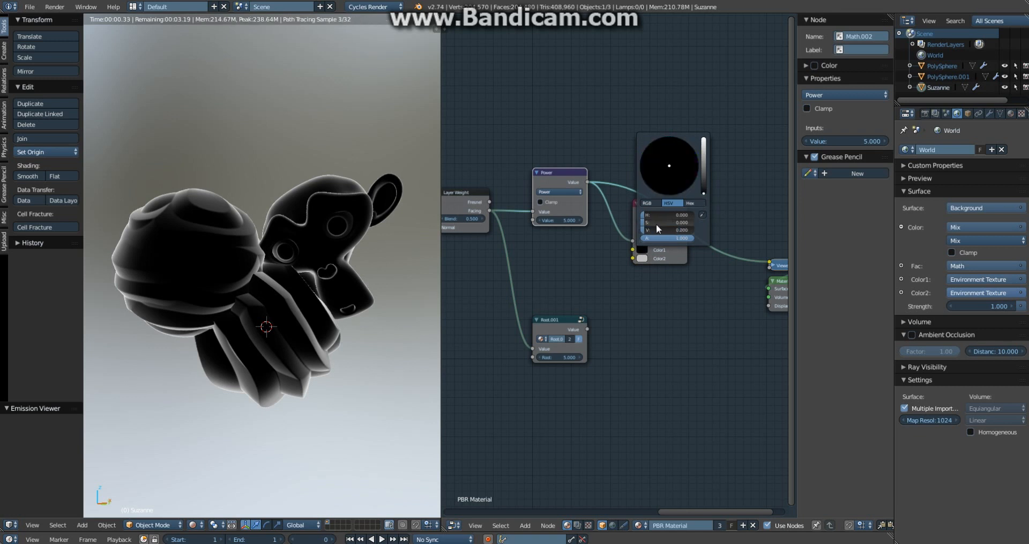
pyautogui.moveTo(656, 230)
pyautogui.mouseDown()
pyautogui.moveTo(676, 230)
pyautogui.moveTo(655, 230)
pyautogui.mouseUp()
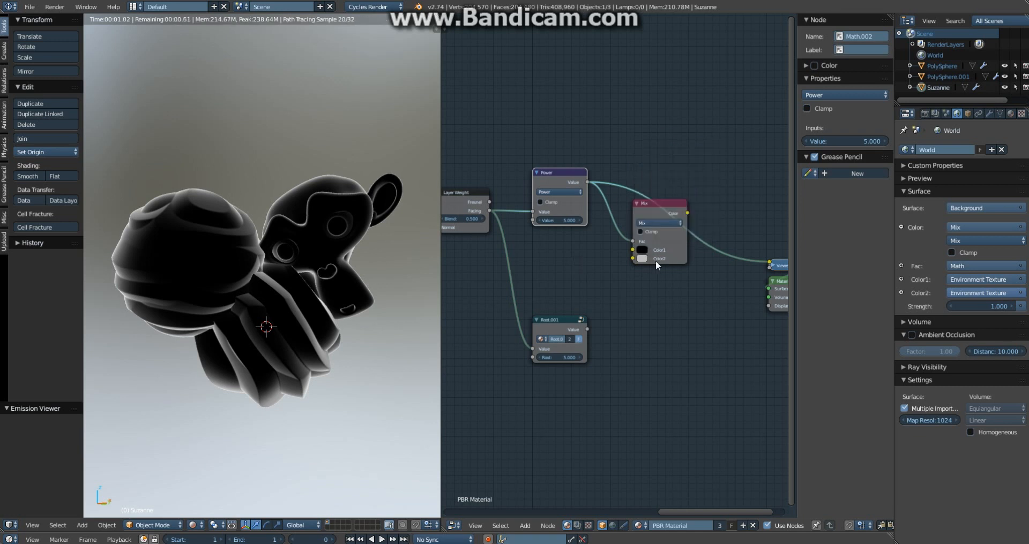
pyautogui.click(642, 258)
pyautogui.moveTo(702, 161); pyautogui.dragTo(703, 146)
# Arrange the Power node above the root group, with the Mix node beside them at a height between the two.
pyautogui.moveTo(641, 330); pyautogui.dragTo(657, 342, button='middle')
pyautogui.moveTo(686, 218); pyautogui.dragTo(674, 220)
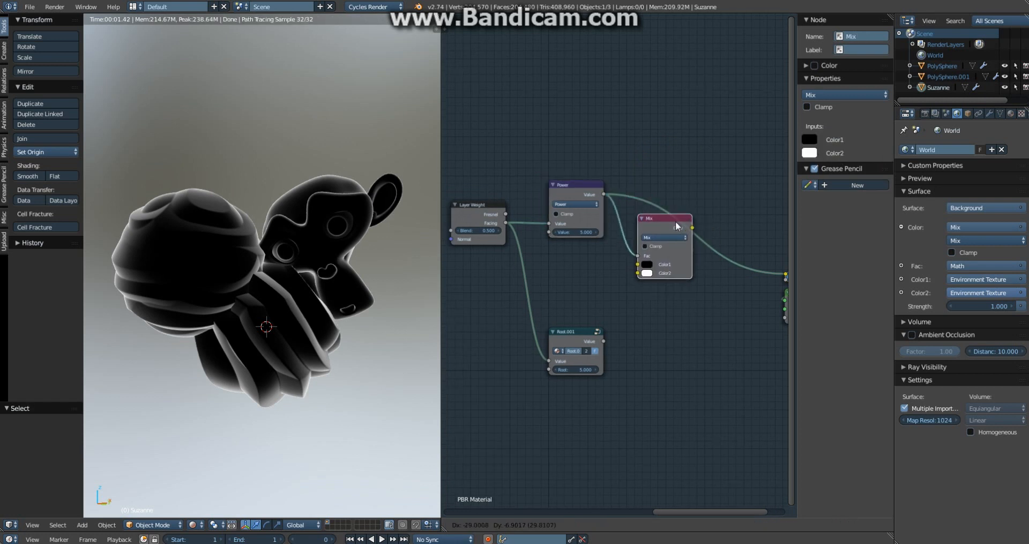
pyautogui.press('a')
pyautogui.moveTo(569, 185); pyautogui.dragTo(567, 170)
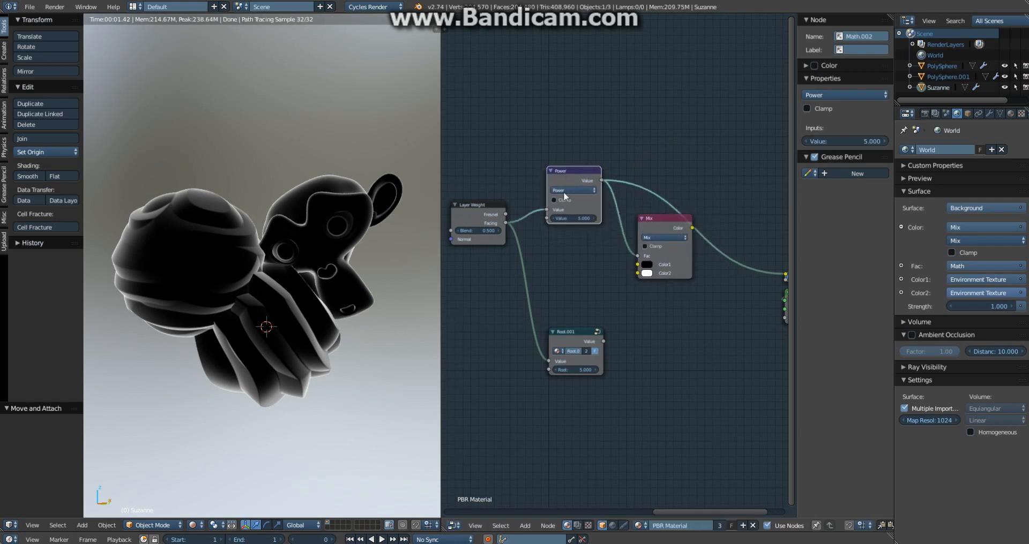
pyautogui.moveTo(570, 334); pyautogui.dragTo(580, 296)
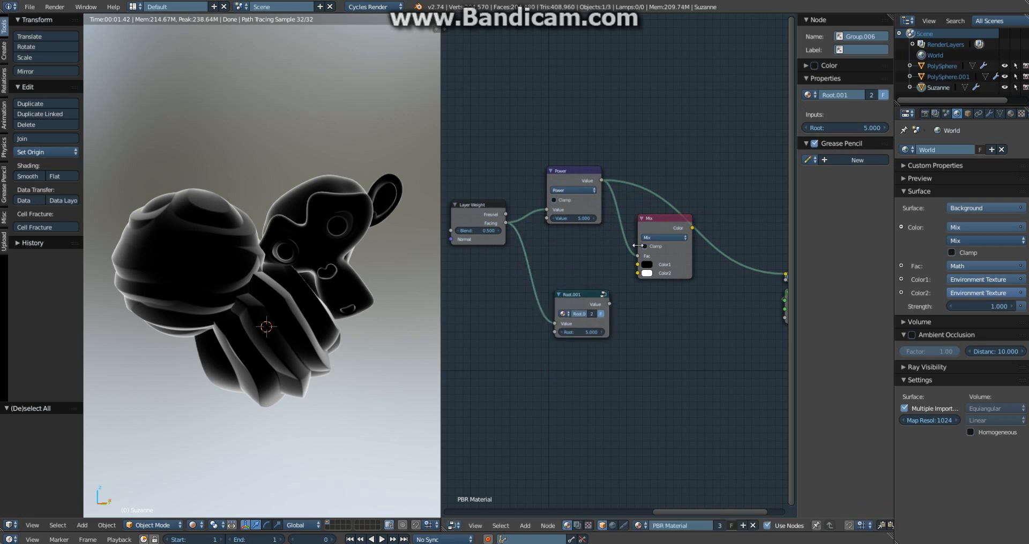
pyautogui.moveTo(661, 223); pyautogui.dragTo(670, 202)
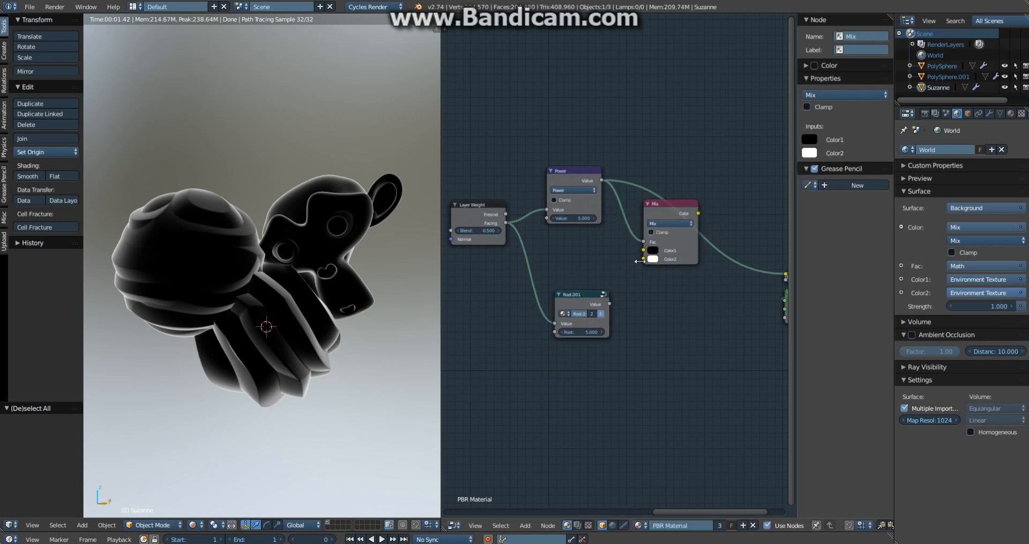
pyautogui.moveTo(593, 301); pyautogui.dragTo(589, 312)
pyautogui.click(665, 205)
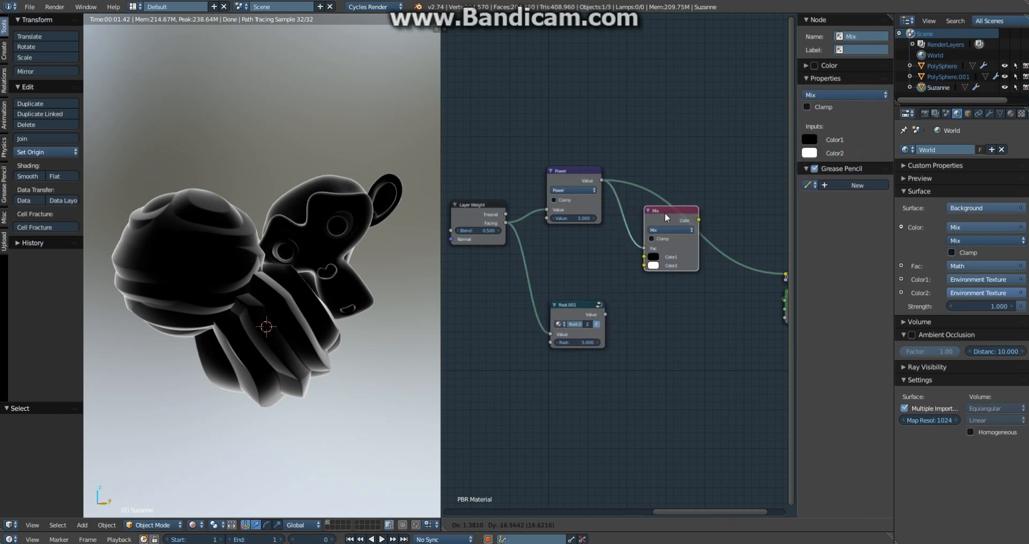
pyautogui.press('a')
pyautogui.moveTo(678, 237); pyautogui.dragTo(628, 283, button='middle')
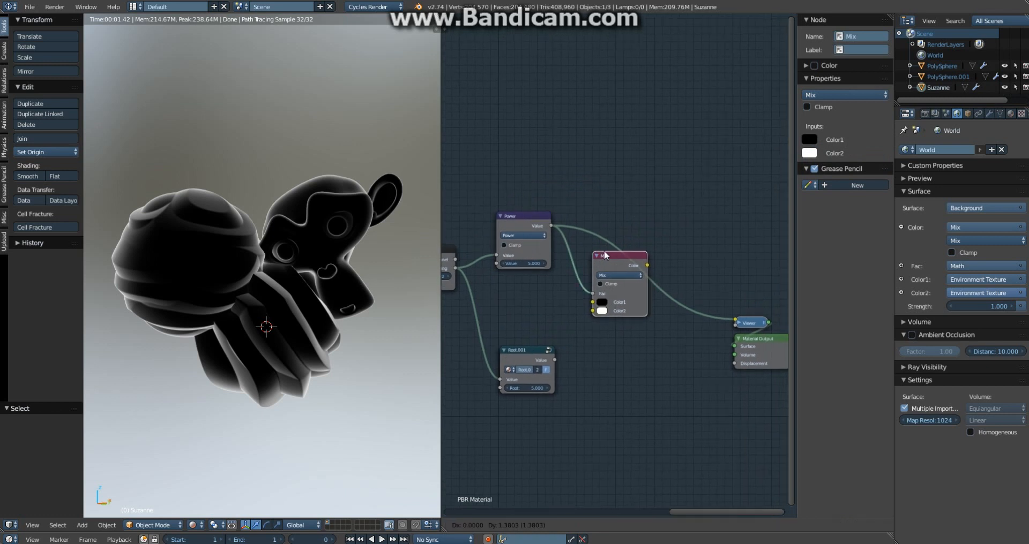
# Preview the Mix node's output on the models and adjust its Color1 brightness, leaving it at black.
pyautogui.hotkey('shift', 'a')
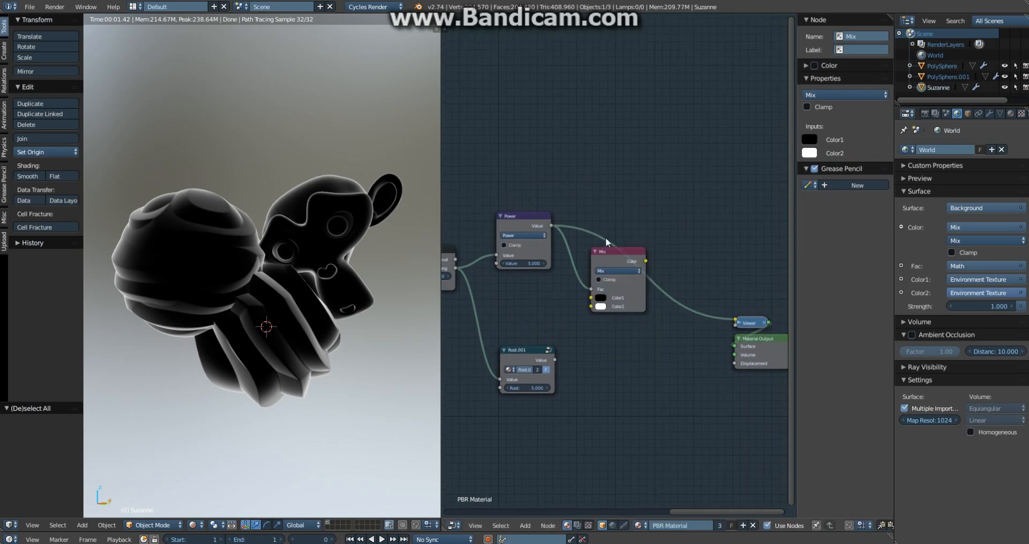
pyautogui.keyDown('ctrl'); pyautogui.keyDown('shift'); pyautogui.click(628, 259); pyautogui.keyUp('shift'); pyautogui.keyUp('ctrl')
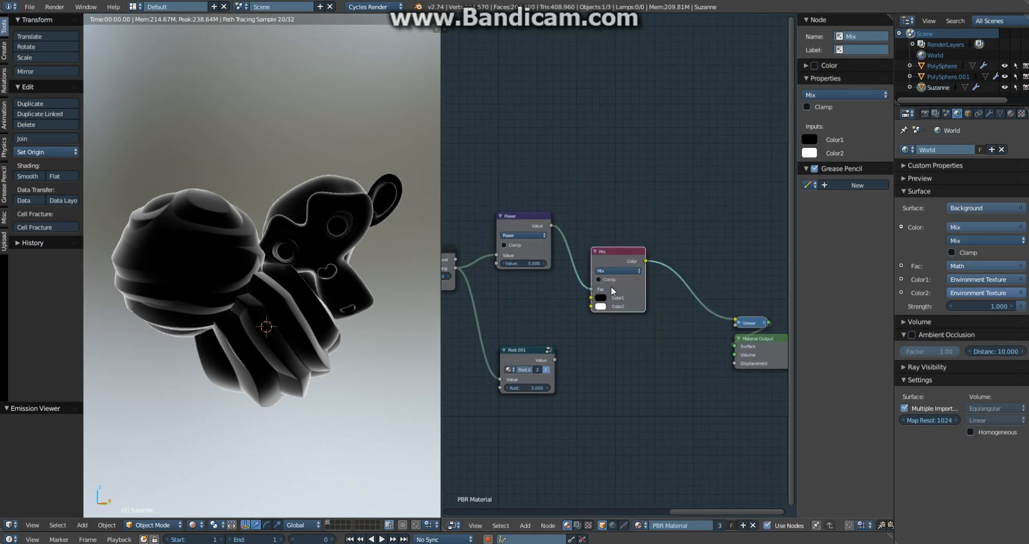
pyautogui.click(601, 298)
pyautogui.moveTo(667, 233)
pyautogui.mouseDown()
pyautogui.moveTo(662, 200)
pyautogui.moveTo(662, 246)
pyautogui.mouseUp()
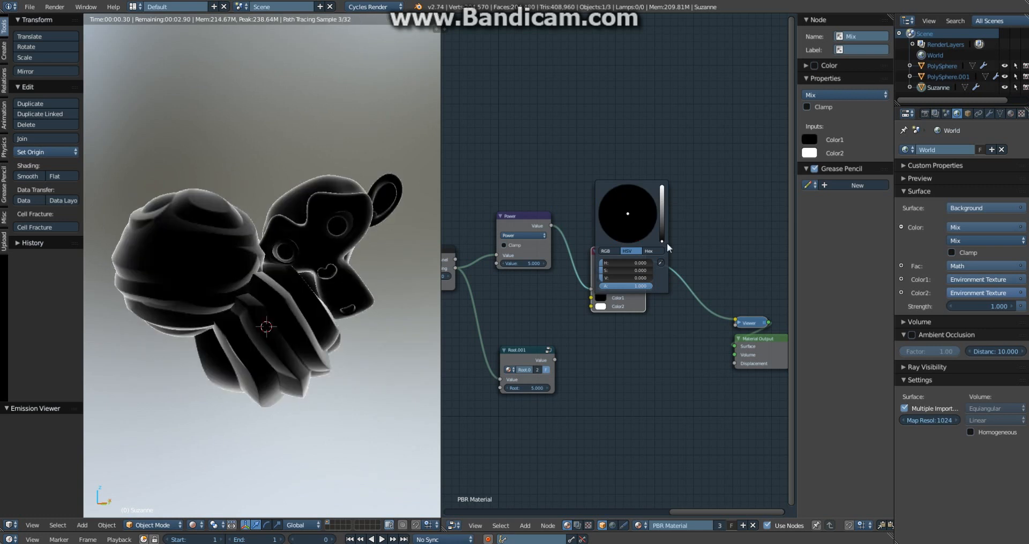
# Nudge the Mix node closer to the Power node and align the root group directly below Power.
pyautogui.moveTo(630, 310)
pyautogui.mouseDown()
pyautogui.moveTo(625, 354)
pyautogui.moveTo(623, 307)
pyautogui.mouseUp()
pyautogui.moveTo(625, 324); pyautogui.dragTo(645, 314, button='middle')
pyautogui.moveTo(551, 344); pyautogui.dragTo(547, 343)
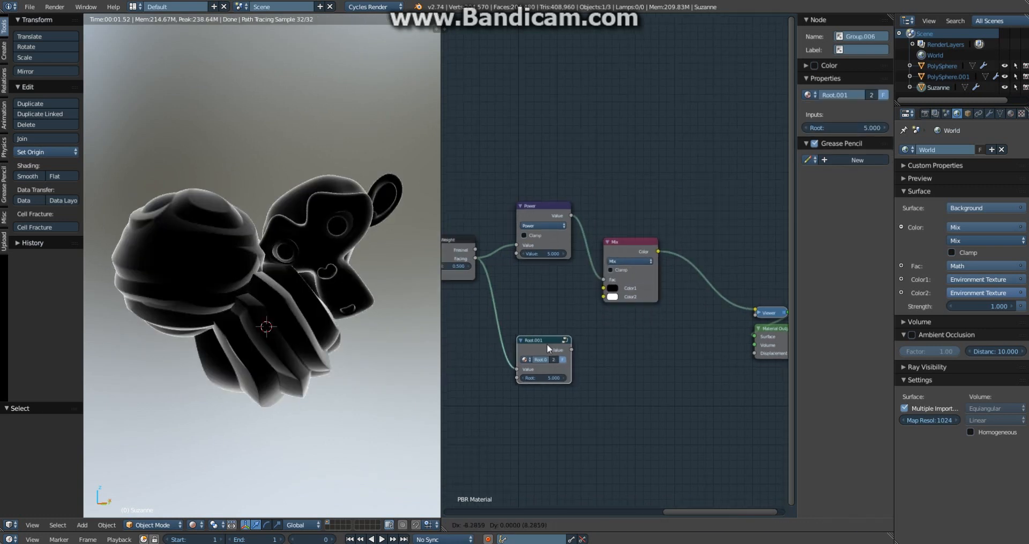
pyautogui.press('a')
pyautogui.click(618, 244)
# Insert a second color Mix node between the first Mix node and the viewer, feeding its Color1.
pyautogui.moveTo(681, 308); pyautogui.dragTo(594, 310, button='middle')
pyautogui.click(690, 318)
pyautogui.hotkey('shift', 'a')
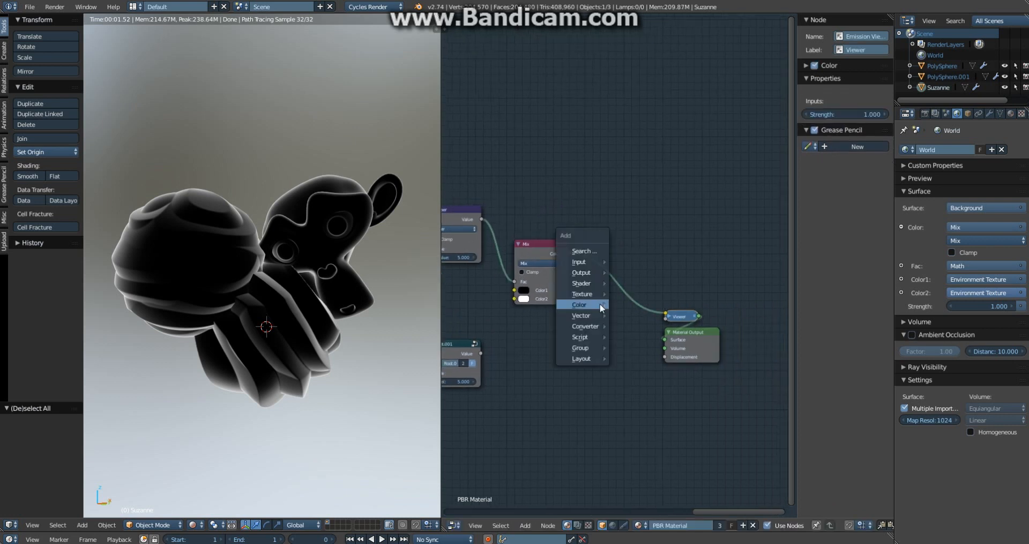
pyautogui.click(629, 303)
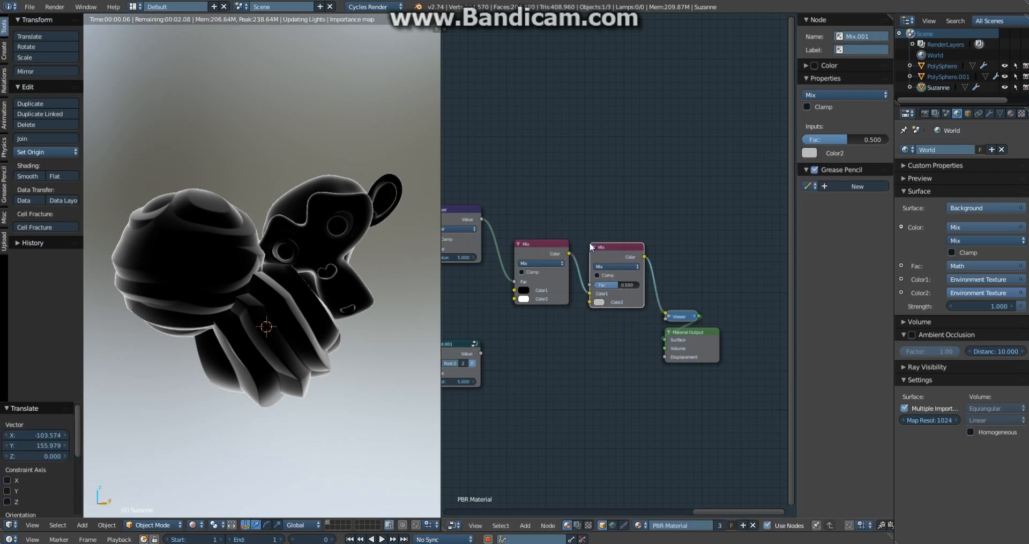
# Connect the root group's output to the second Mix node's Fac input and make that Mix node's Color2 black.
pyautogui.click(596, 254)
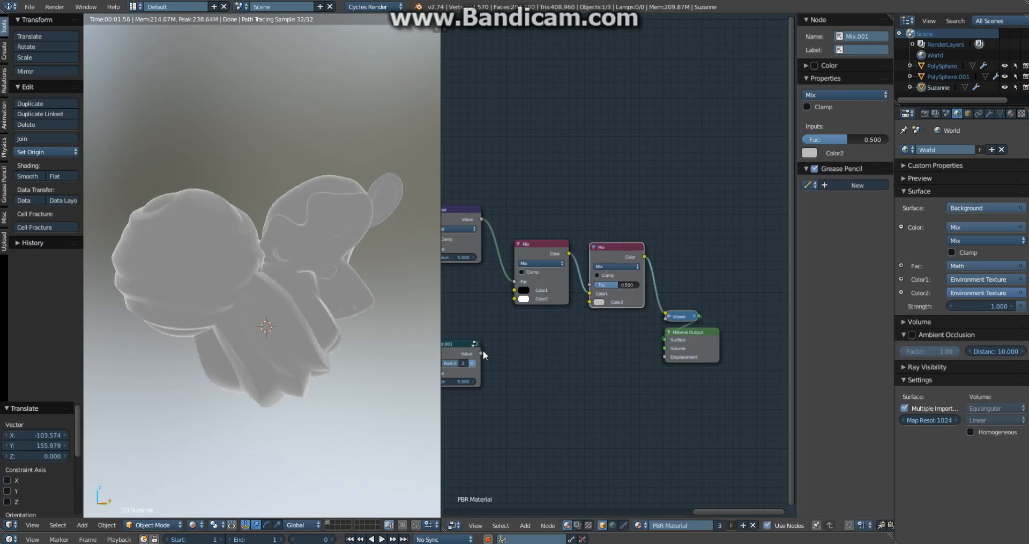
pyautogui.moveTo(481, 353); pyautogui.dragTo(589, 285)
pyautogui.moveTo(581, 310); pyautogui.dragTo(690, 292, button='middle')
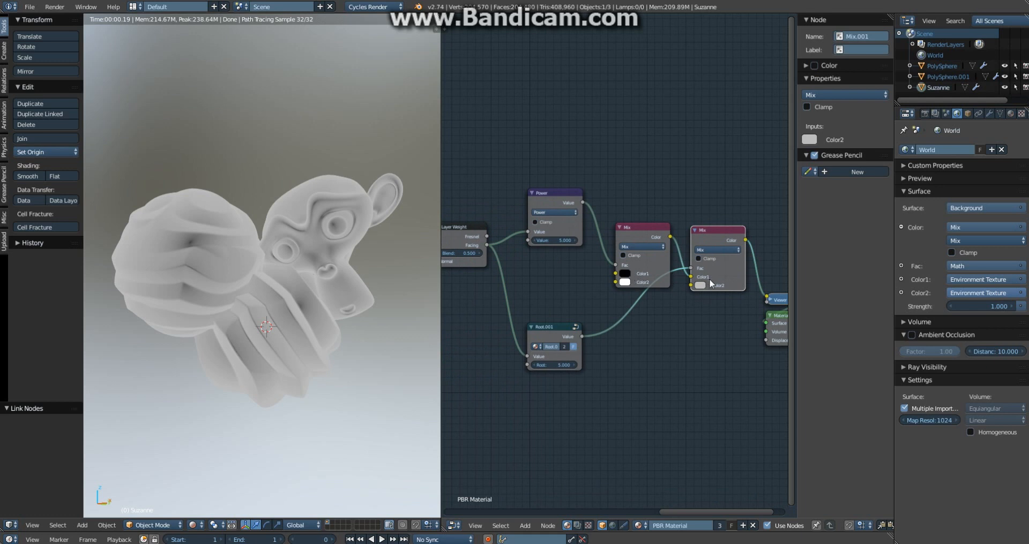
pyautogui.hotkey('ctrl', 'v')
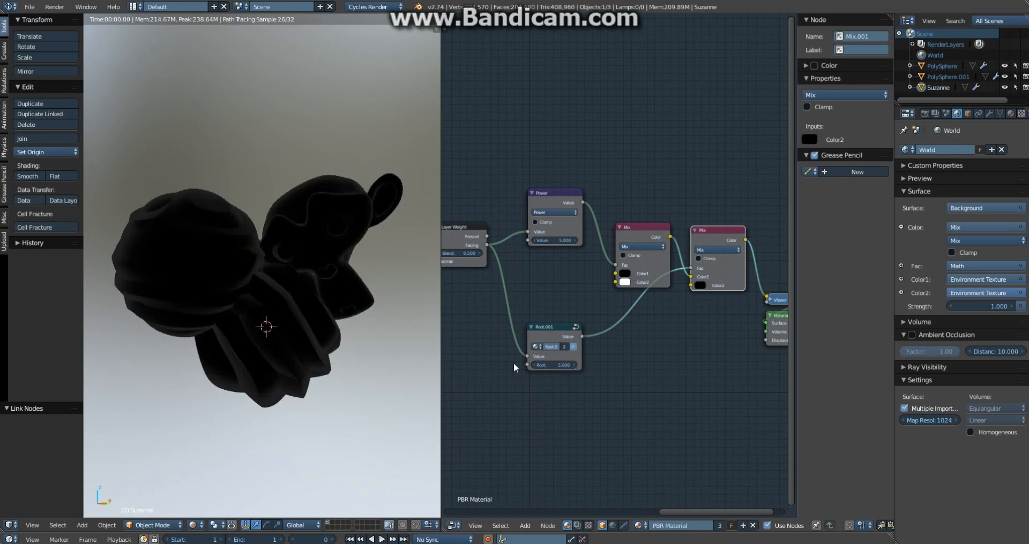
# Cut the link between Layer Weight and the root group, and move Layer Weight up level with the Power node.
pyautogui.moveTo(514, 362); pyautogui.dragTo(624, 344, button='middle')
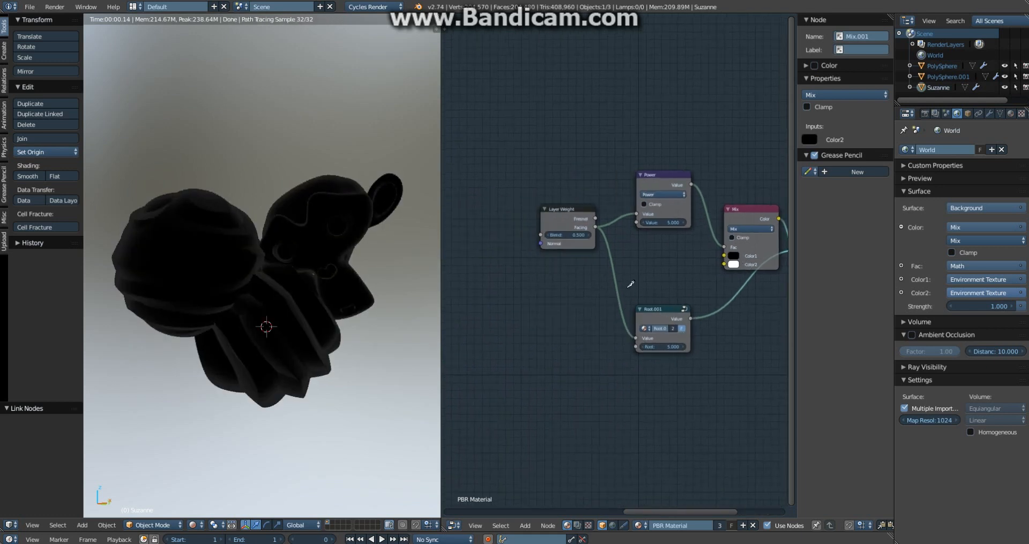
pyautogui.keyDown('ctrl'); pyautogui.moveTo(646, 308); pyautogui.dragTo(571, 305, button='right'); pyautogui.keyUp('ctrl')
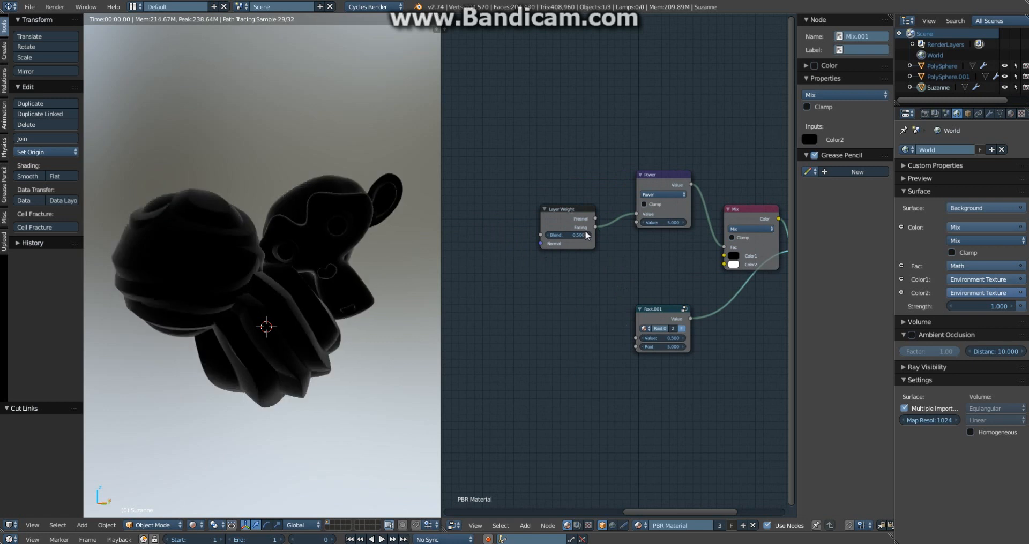
pyautogui.moveTo(564, 221); pyautogui.dragTo(564, 184)
pyautogui.press('a')
# Add a Value input node below Layer Weight and connect it to the root group's Value input.
pyautogui.hotkey('shift', 'a')
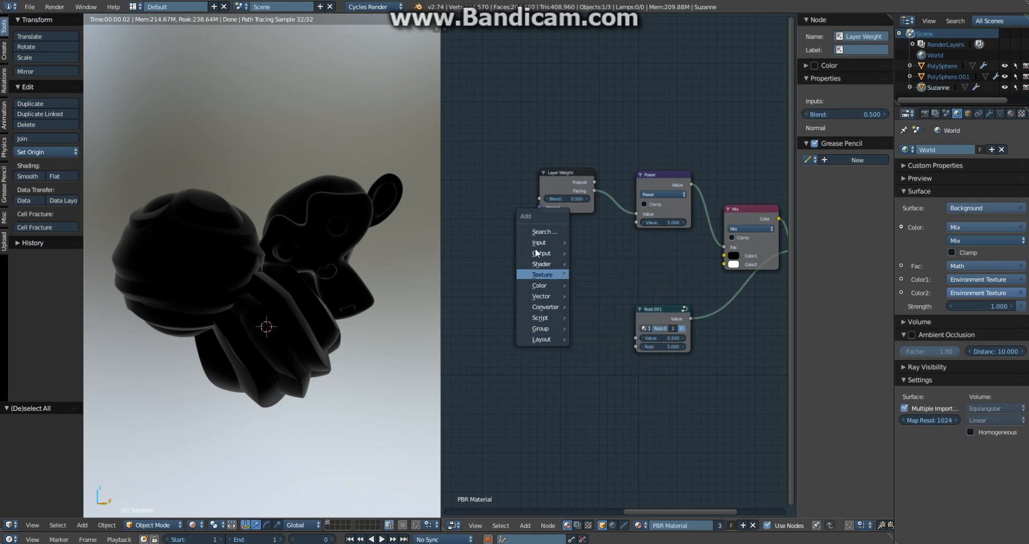
pyautogui.moveTo(540, 241)
pyautogui.click(605, 329)
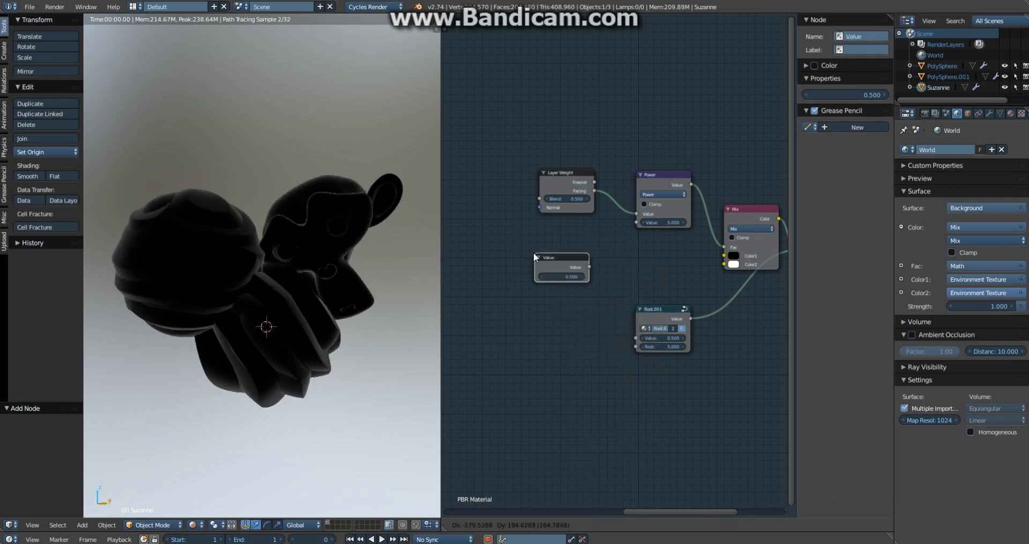
pyautogui.click(540, 291)
pyautogui.moveTo(575, 290); pyautogui.dragTo(637, 336)
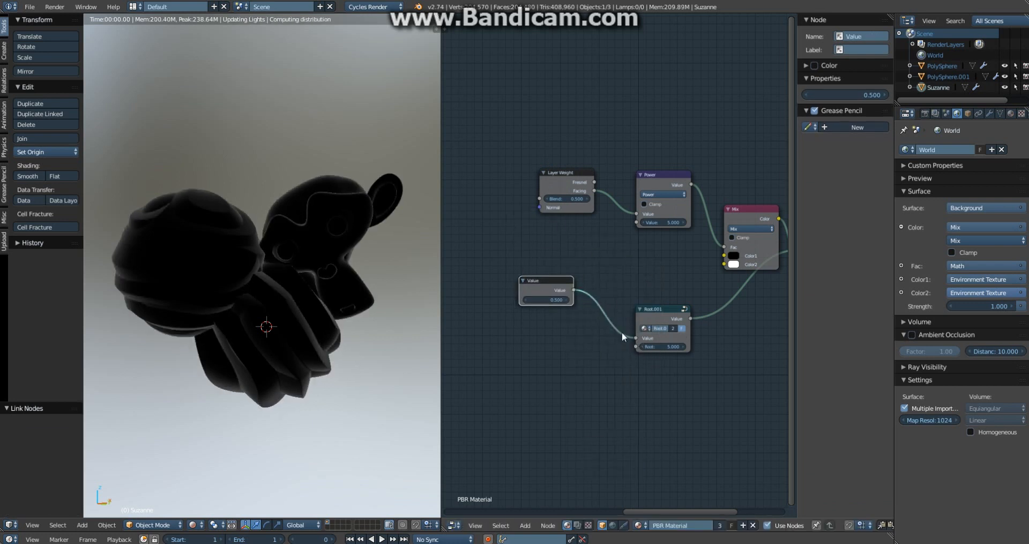
# Raise the Value node feeding the root group stepwise to 1.000.
pyautogui.click(564, 300)
pyautogui.click(566, 299)
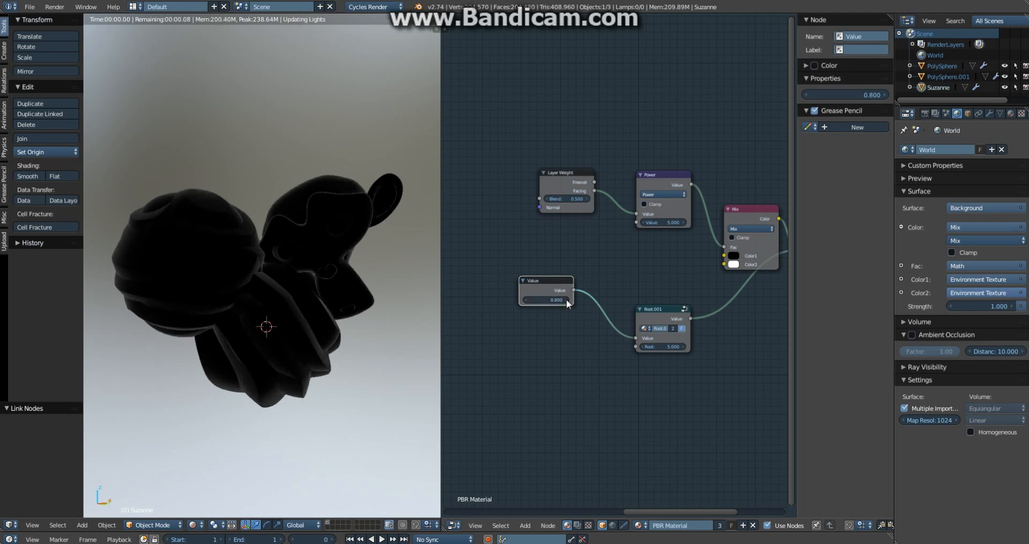
pyautogui.click(566, 299)
pyautogui.click(565, 299)
pyautogui.click(566, 299)
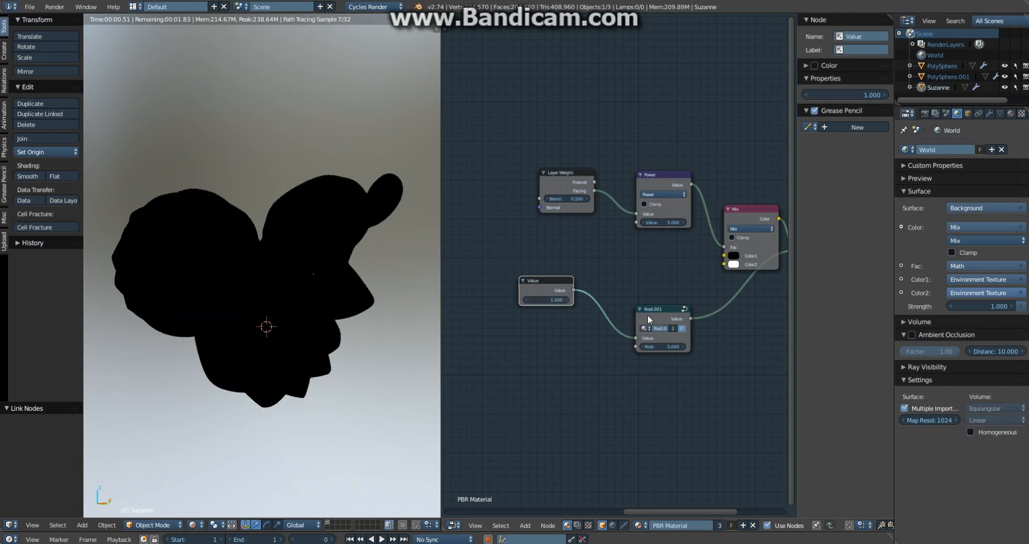
# Preview the root group's output on the models and lower the Value node in steps to 0.000.
pyautogui.moveTo(650, 314); pyautogui.dragTo(674, 306)
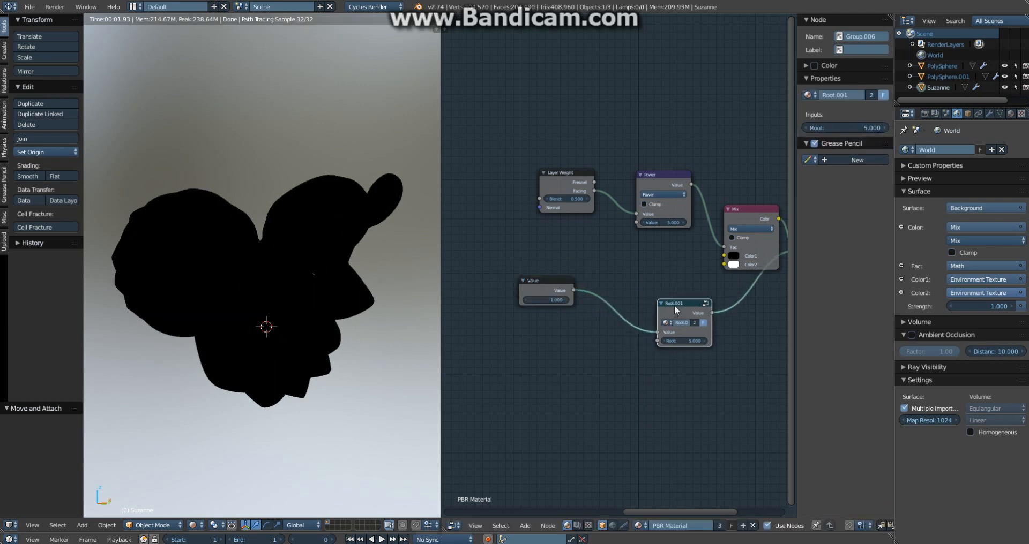
pyautogui.keyDown('ctrl'); pyautogui.keyDown('shift'); pyautogui.click(674, 305); pyautogui.keyUp('shift'); pyautogui.keyUp('ctrl')
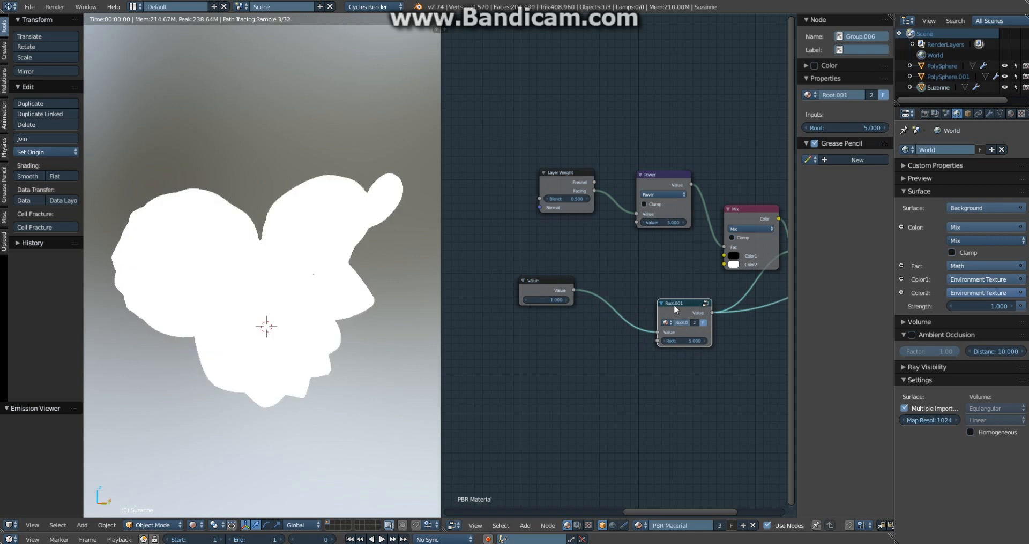
pyautogui.click(533, 299)
pyautogui.write('0.8')
pyautogui.press('Return')
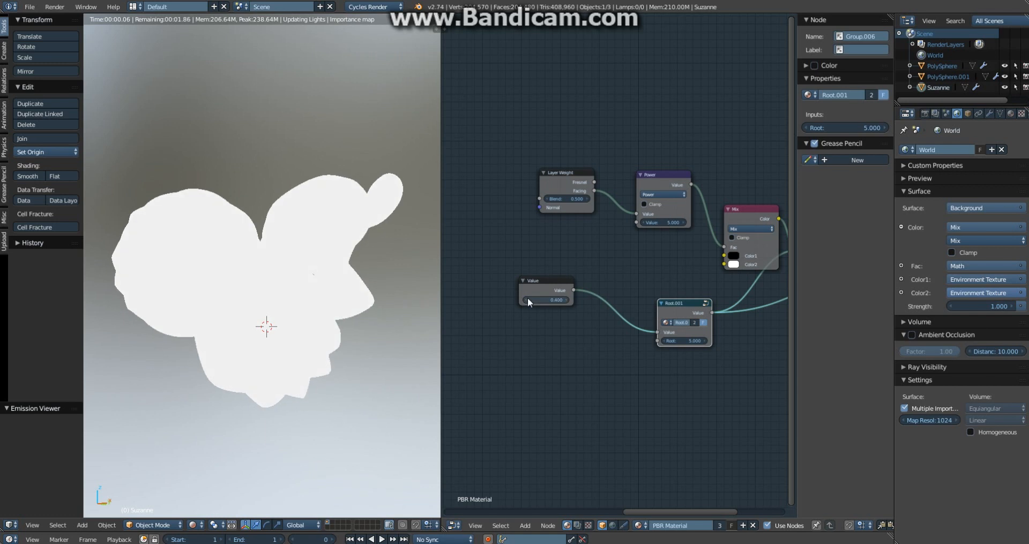
pyautogui.click(527, 298)
pyautogui.click(528, 298)
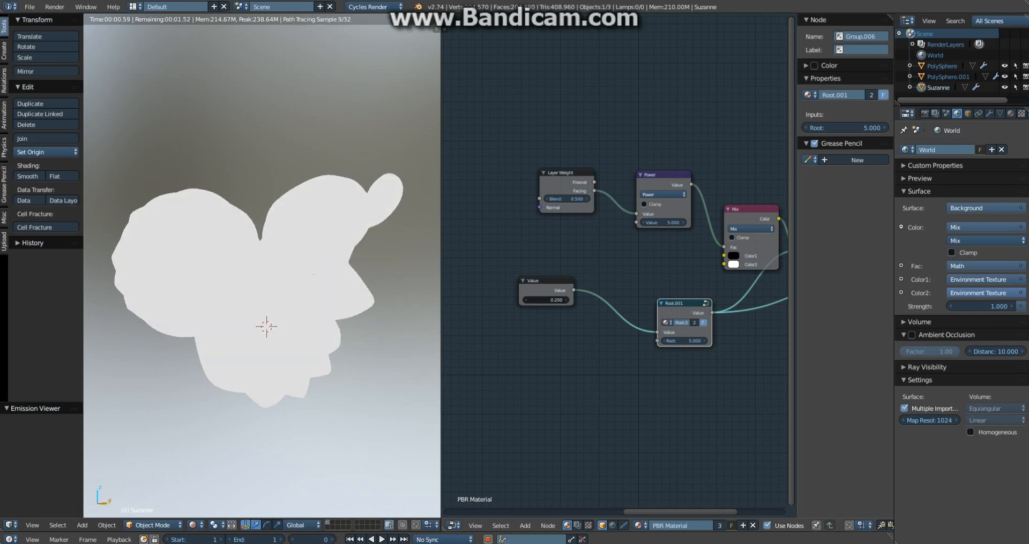
pyautogui.click(529, 298)
pyautogui.click(528, 298)
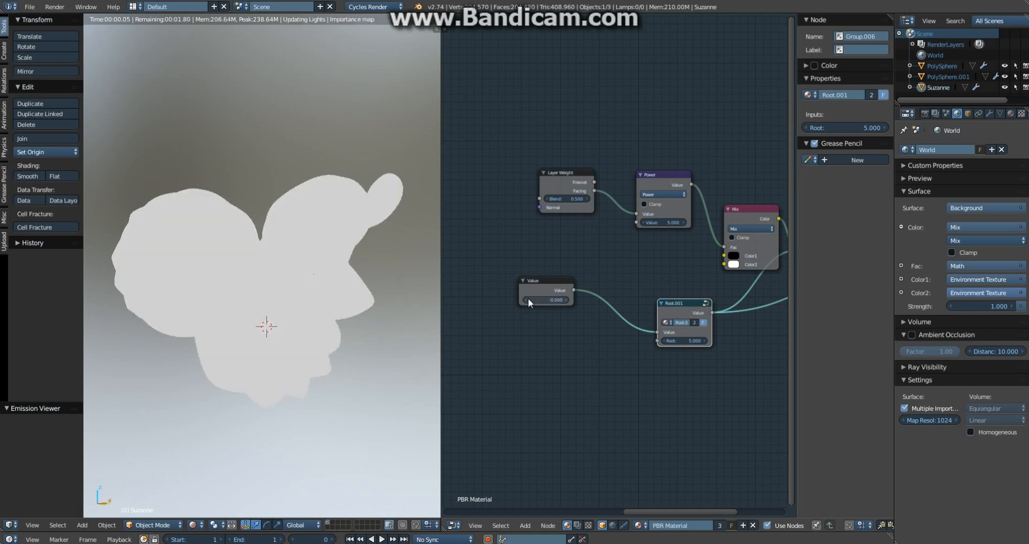
# Raise the Value node in steps of 0.1 to 0.800 while previewing the root group's output.
pyautogui.click(566, 299)
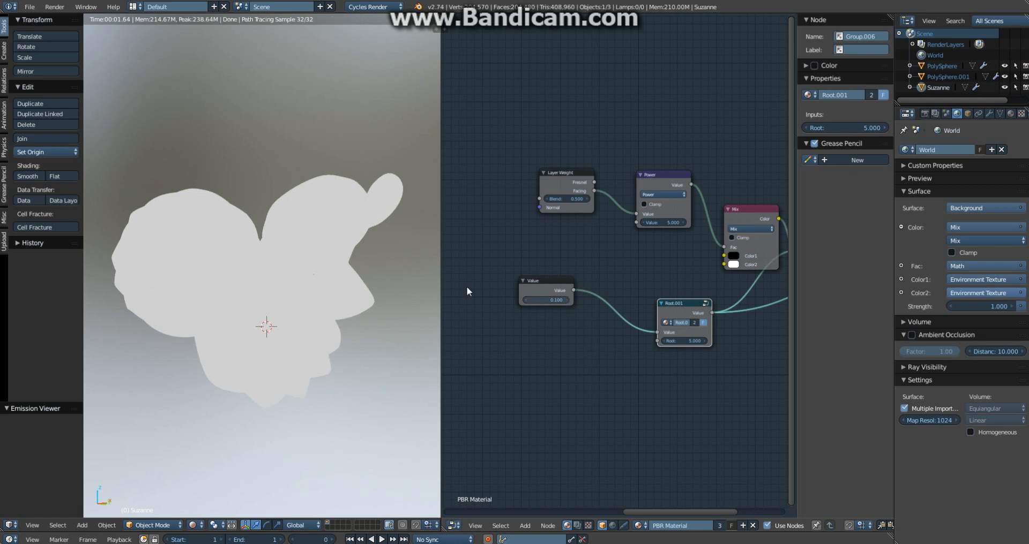
pyautogui.click(568, 299)
pyautogui.click(567, 300)
pyautogui.click(569, 299)
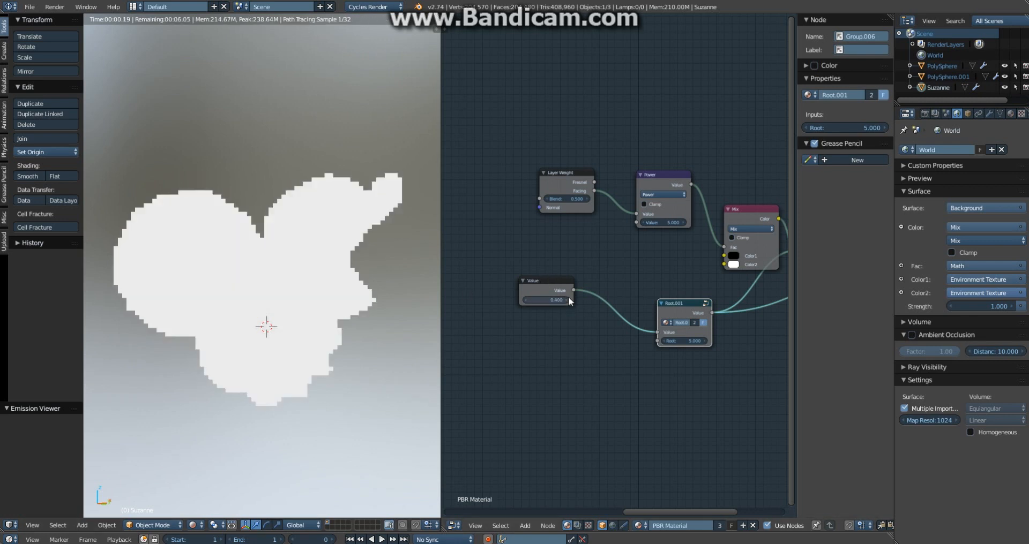
pyautogui.click(568, 300)
pyautogui.click(569, 300)
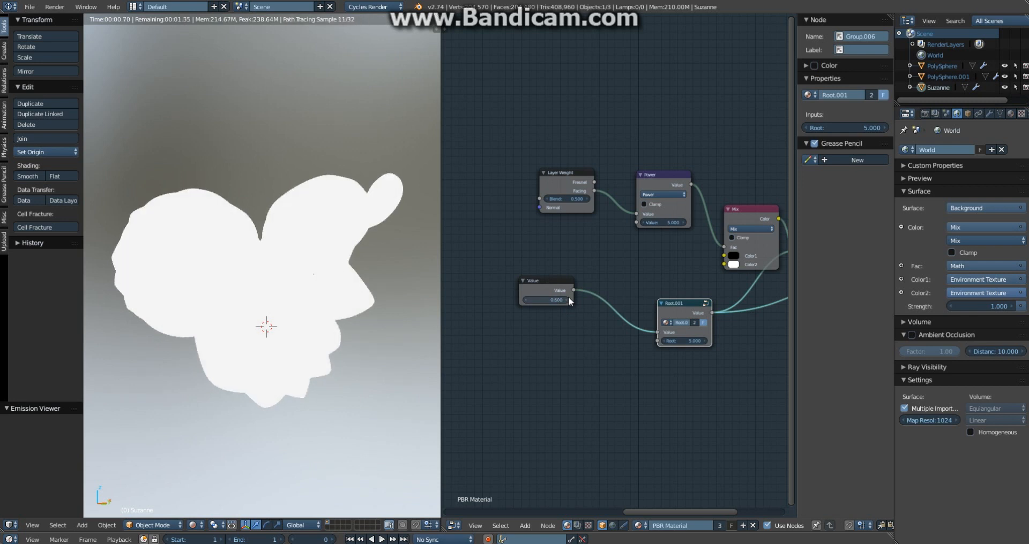
pyautogui.click(568, 299)
pyautogui.click(568, 299)
# Nudge the Power node slightly upward and preview the second Mix node's output on the models.
pyautogui.moveTo(679, 185)
pyautogui.mouseDown()
pyautogui.moveTo(701, 166)
pyautogui.moveTo(676, 178)
pyautogui.mouseUp()
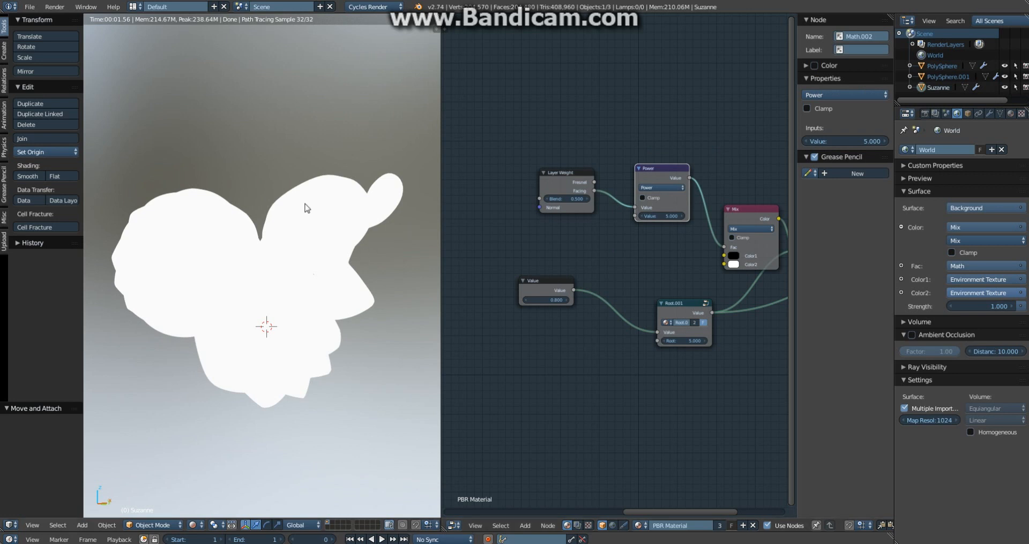
pyautogui.press('a')
pyautogui.moveTo(706, 280); pyautogui.dragTo(587, 272, button='middle')
pyautogui.click(688, 213)
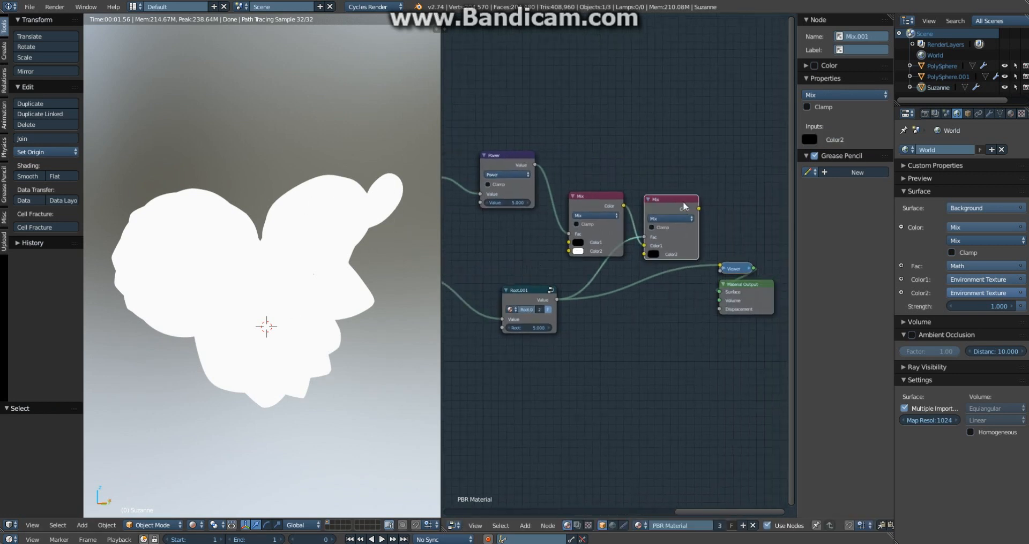
pyautogui.keyDown('ctrl'); pyautogui.keyDown('shift'); pyautogui.click(683, 207); pyautogui.keyUp('shift'); pyautogui.keyUp('ctrl')
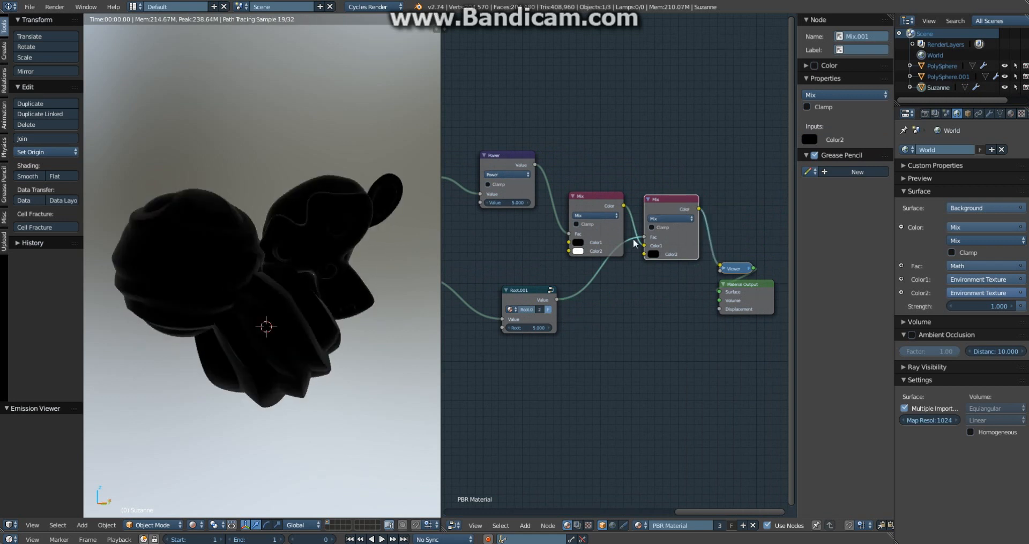
# Test the Value node at 1.000 against the Mix preview and finish with it set to 0.
pyautogui.moveTo(547, 304); pyautogui.dragTo(561, 291, button='middle')
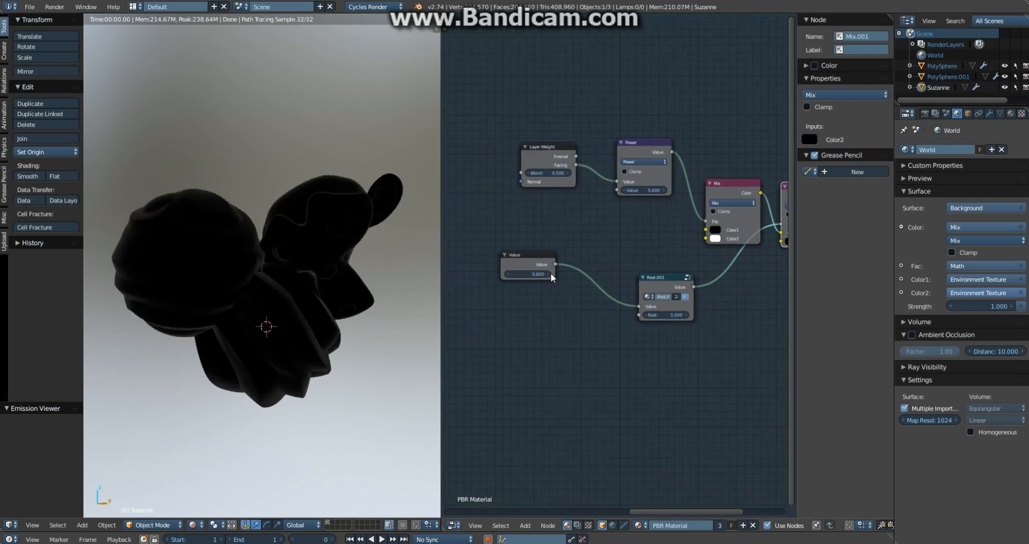
pyautogui.click(548, 274)
pyautogui.click(548, 275)
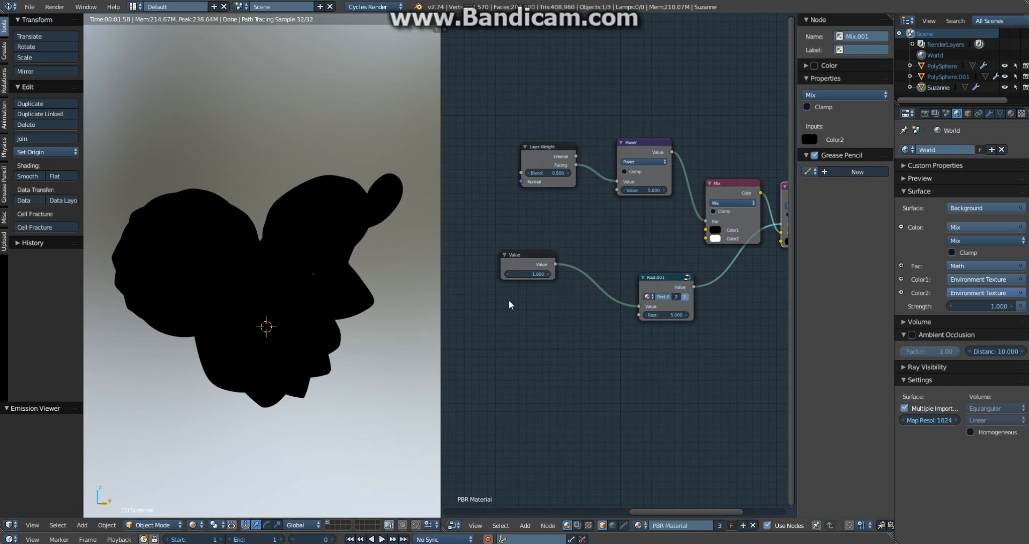
pyautogui.click(532, 275)
pyautogui.write('0')
pyautogui.press('Return')
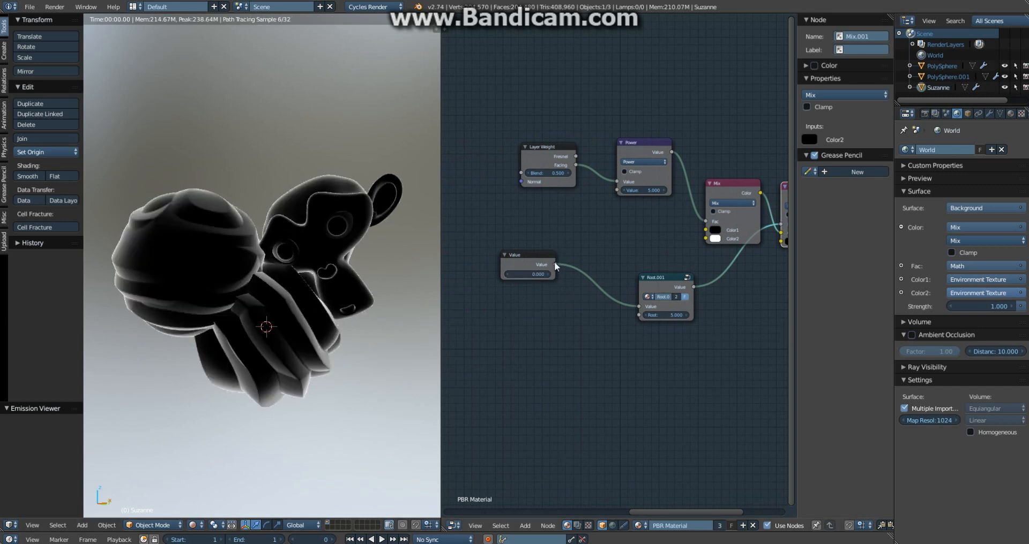
# Move the Value node and the root group further down to make room beneath the Layer Weight and Power nodes.
pyautogui.click(539, 256)
pyautogui.moveTo(538, 255); pyautogui.dragTo(546, 306)
pyautogui.press('a')
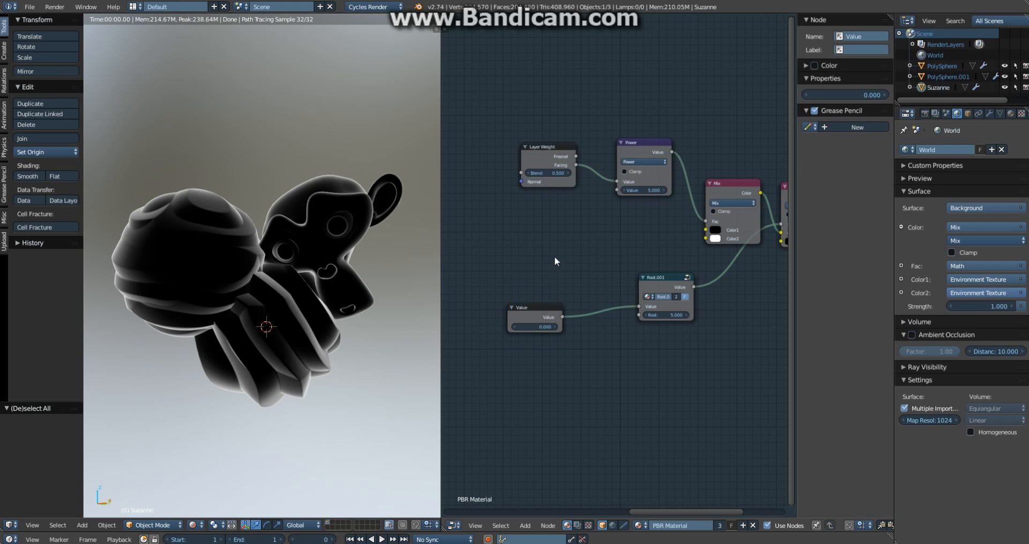
pyautogui.moveTo(553, 256); pyautogui.dragTo(615, 246, button='middle')
pyautogui.moveTo(698, 236); pyautogui.dragTo(611, 239, button='middle')
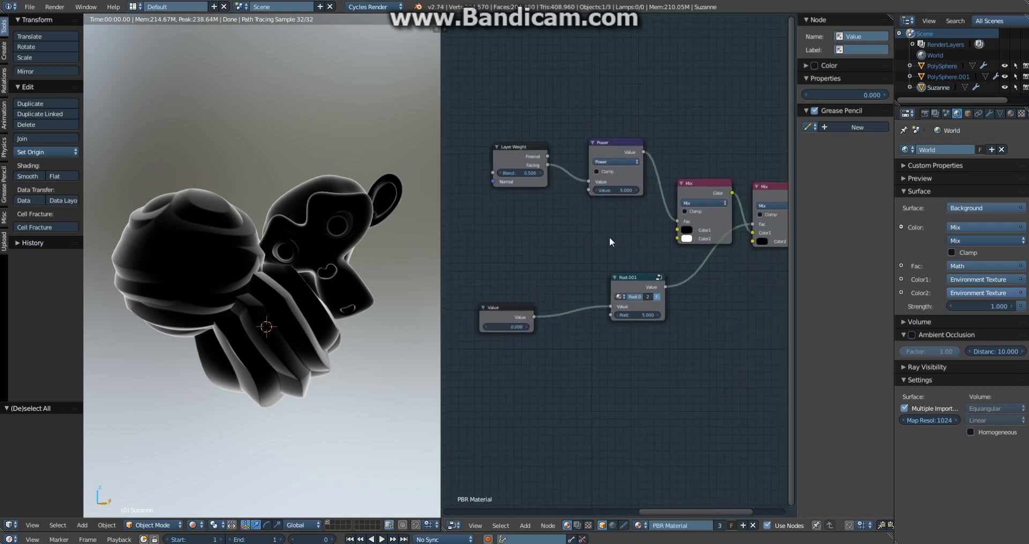
pyautogui.click(639, 277)
pyautogui.moveTo(639, 277); pyautogui.dragTo(649, 307)
# Create a second Value node between Layer Weight and the existing Value node, and label it F-0.
pyautogui.hotkey('shift', 'a')
pyautogui.moveTo(482, 214)
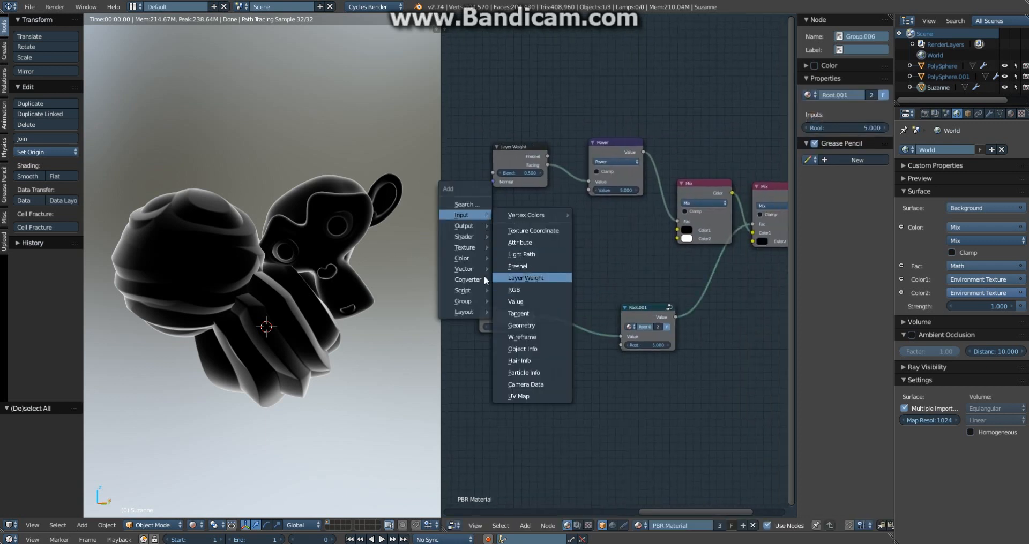
pyautogui.click(515, 292)
pyautogui.click(512, 221)
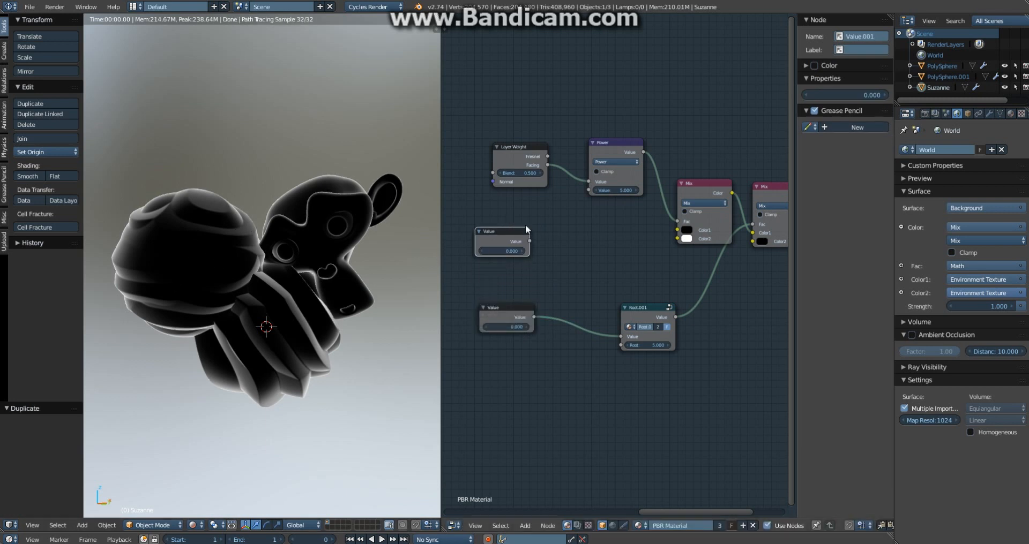
pyautogui.click(505, 249)
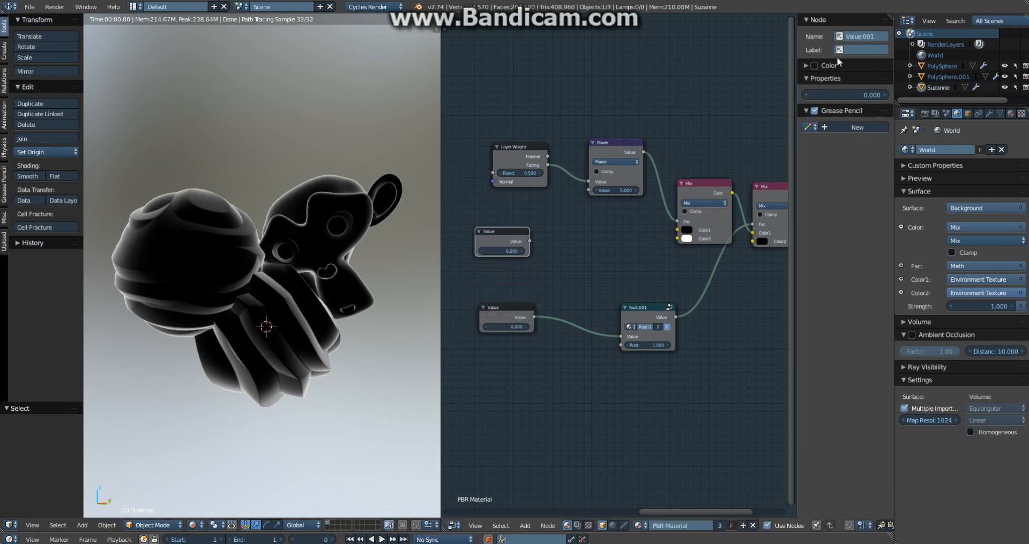
pyautogui.click(863, 48)
pyautogui.write('F0')
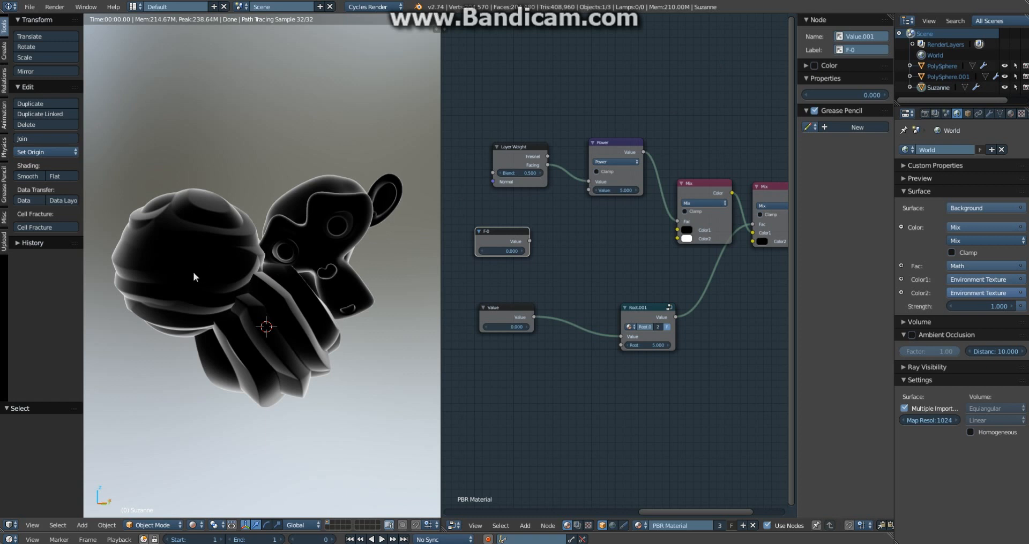
# Connect the F-0 value to Color1 of the first Mix node and Color2 of the second Mix node.
pyautogui.moveTo(529, 241); pyautogui.dragTo(678, 230)
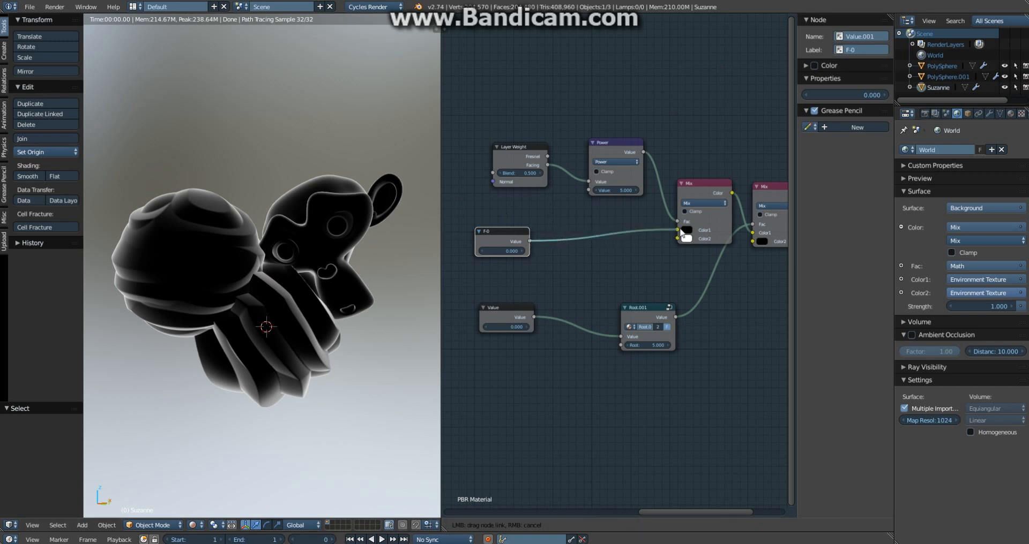
pyautogui.moveTo(753, 242); pyautogui.dragTo(531, 242)
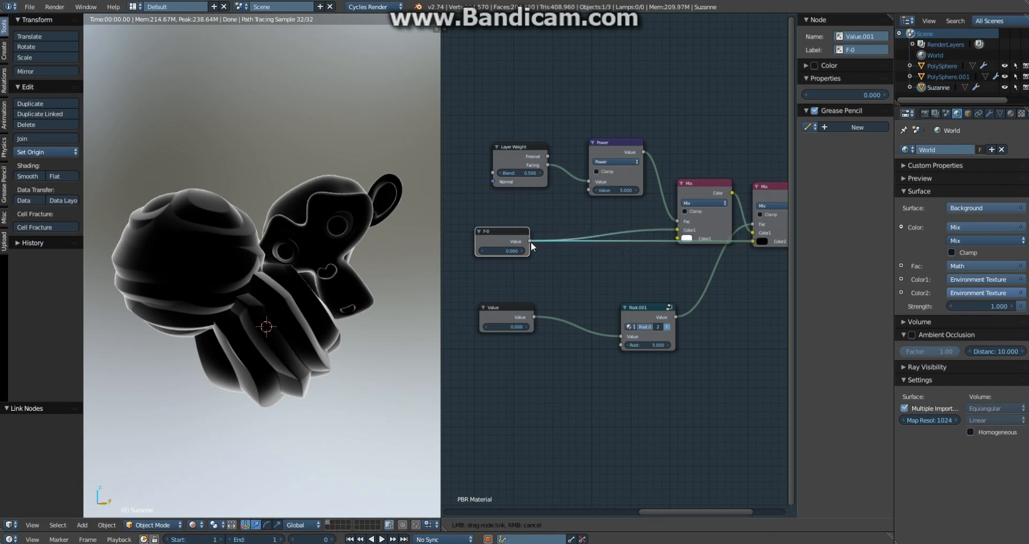
# Collapse both Mix nodes and line them up diagonally between the Power node and the viewer.
pyautogui.moveTo(651, 251); pyautogui.dragTo(566, 269, button='middle')
pyautogui.moveTo(646, 203); pyautogui.dragTo(639, 177)
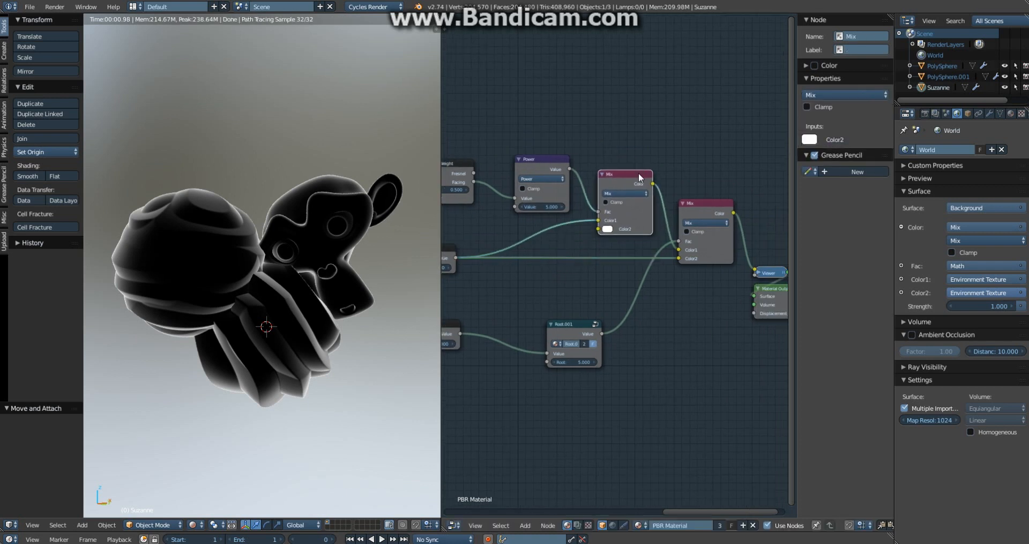
pyautogui.press('h')
pyautogui.press('g')
pyautogui.click(665, 246)
pyautogui.click(721, 204)
pyautogui.press('h')
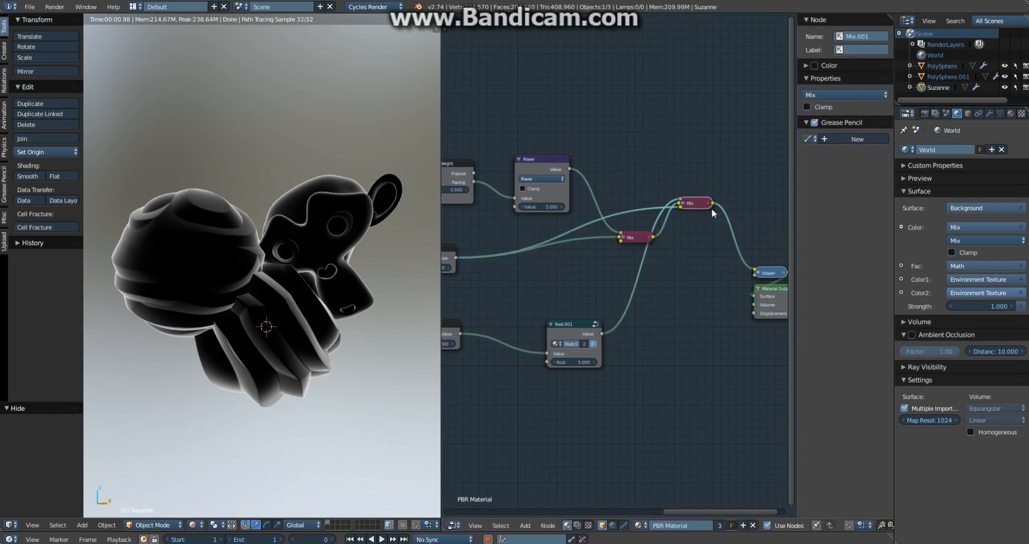
pyautogui.press('g')
pyautogui.click(714, 289)
pyautogui.press('a')
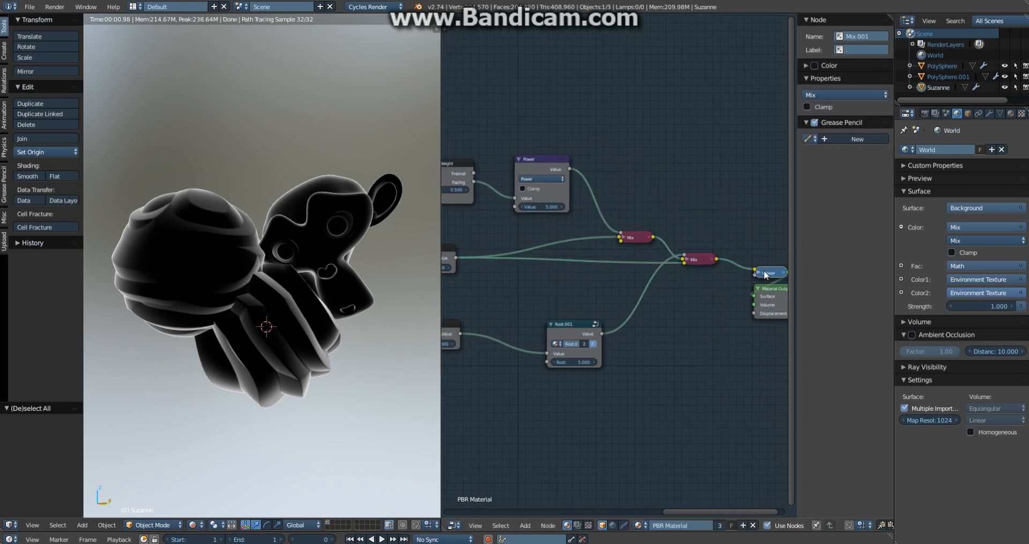
# Nudge the second Mix node slightly upward beside the first Mix node and leave it collapsed.
pyautogui.click(687, 259)
pyautogui.press('g')
pyautogui.click(687, 256)
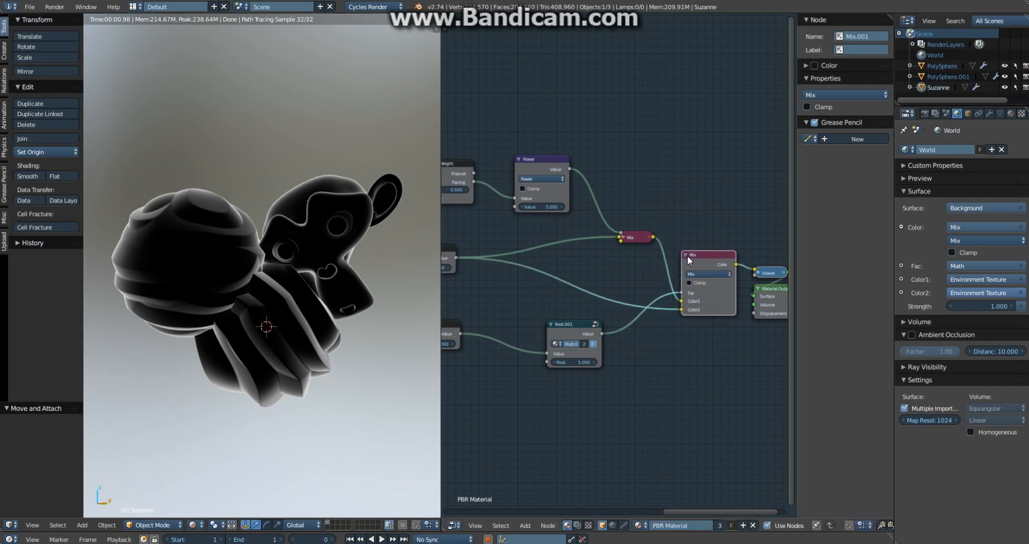
pyautogui.press('h')
# Preview the first Mix node and the Power node in the render, and raise F-0 to 0.1.
pyautogui.keyDown('ctrl'); pyautogui.keyDown('shift'); pyautogui.click(636, 236); pyautogui.keyUp('shift'); pyautogui.keyUp('ctrl')
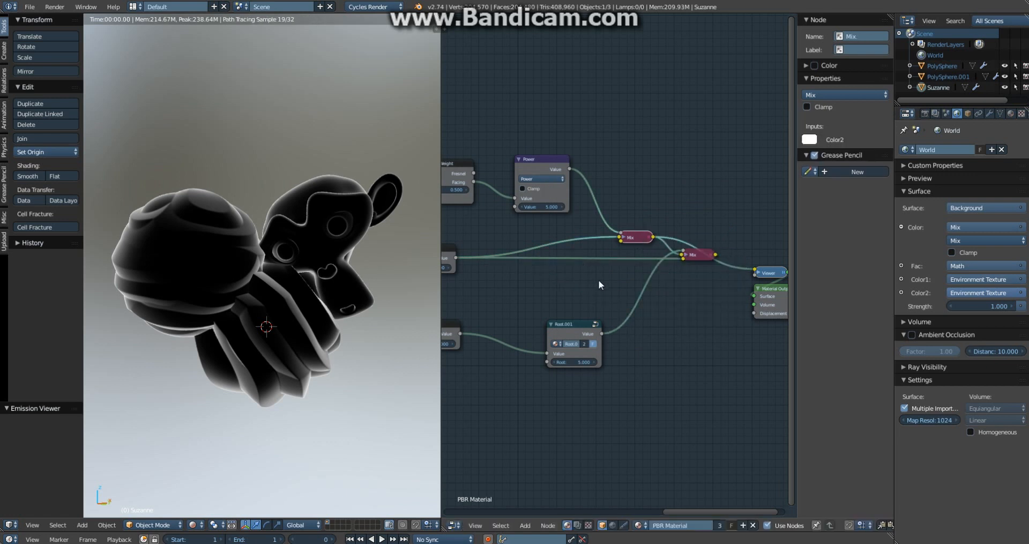
pyautogui.moveTo(564, 179); pyautogui.dragTo(612, 194, button='middle')
pyautogui.keyDown('ctrl'); pyautogui.keyDown('shift'); pyautogui.click(599, 180); pyautogui.keyUp('shift'); pyautogui.keyUp('ctrl')
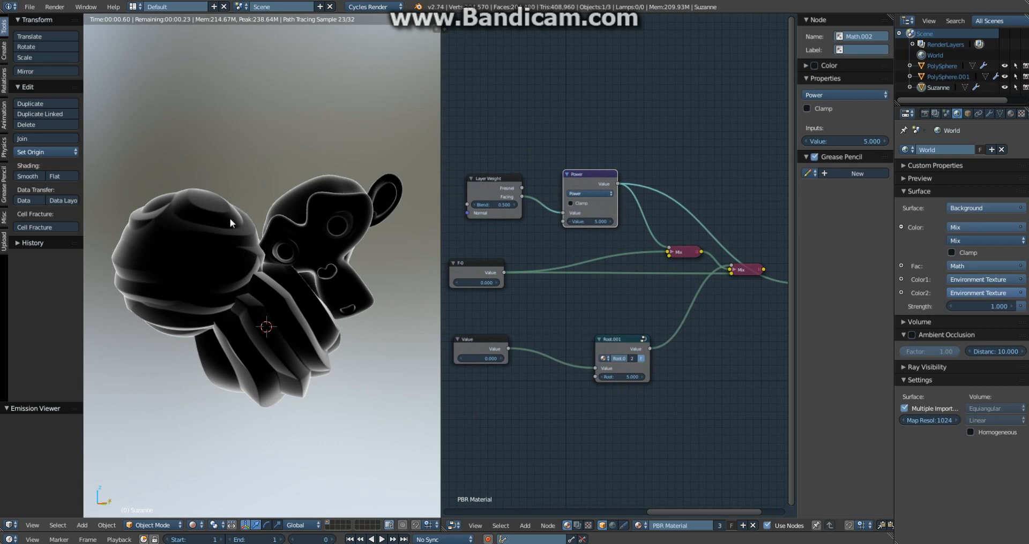
pyautogui.moveTo(229, 219); pyautogui.dragTo(343, 230, button='middle')
pyautogui.click(497, 282)
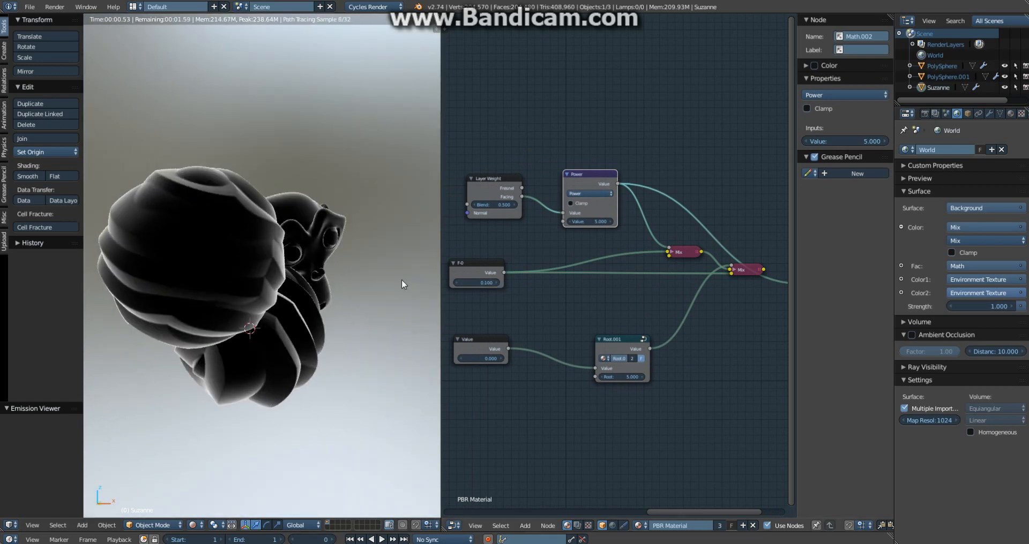
# Compare the rendered outputs of the Layer Weight, Power and first Mix nodes on the objects.
pyautogui.moveTo(401, 278); pyautogui.dragTo(178, 221, button='middle')
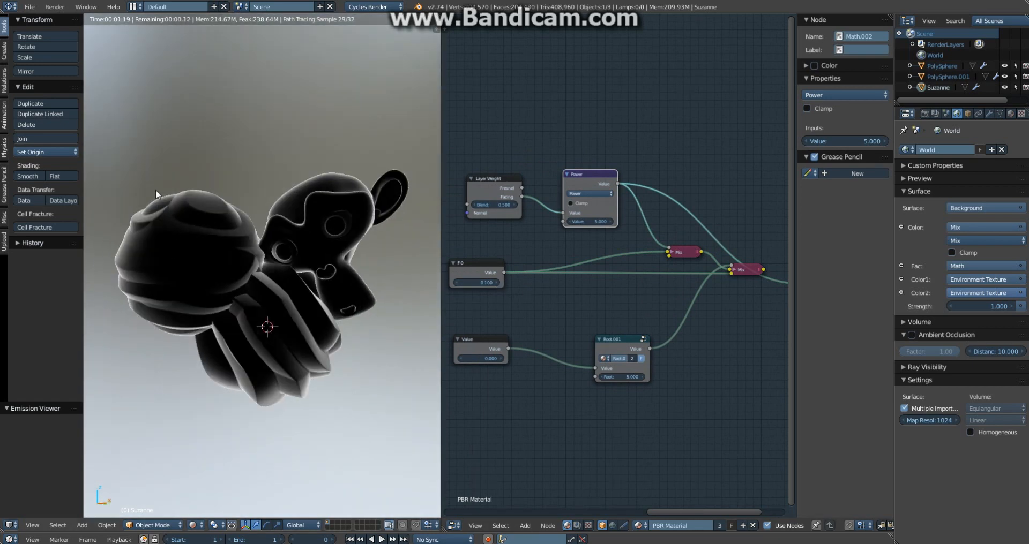
pyautogui.keyDown('ctrl'); pyautogui.keyDown('shift'); pyautogui.click(507, 186); pyautogui.keyUp('shift'); pyautogui.keyUp('ctrl')
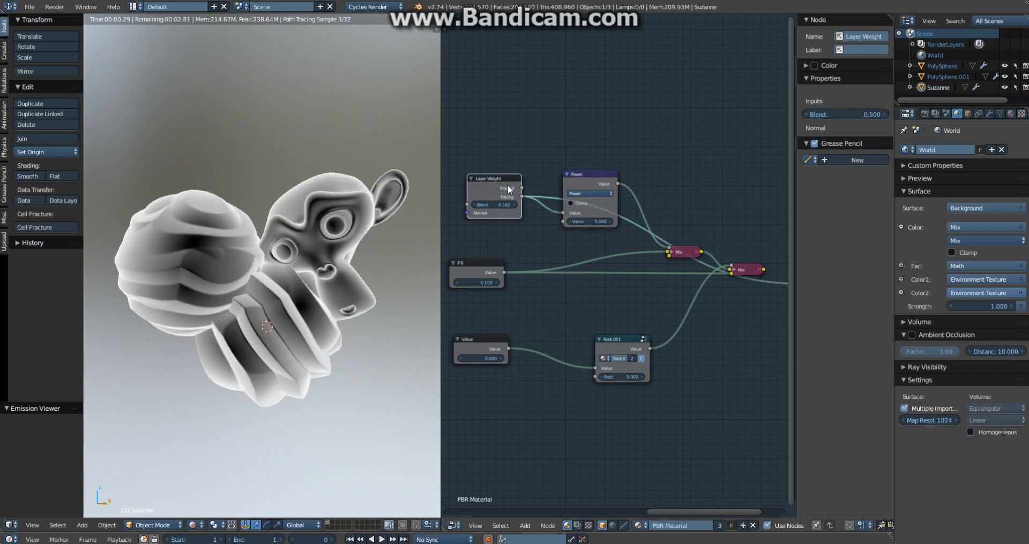
pyautogui.keyDown('ctrl'); pyautogui.keyDown('shift'); pyautogui.click(573, 181); pyautogui.keyUp('shift'); pyautogui.keyUp('ctrl')
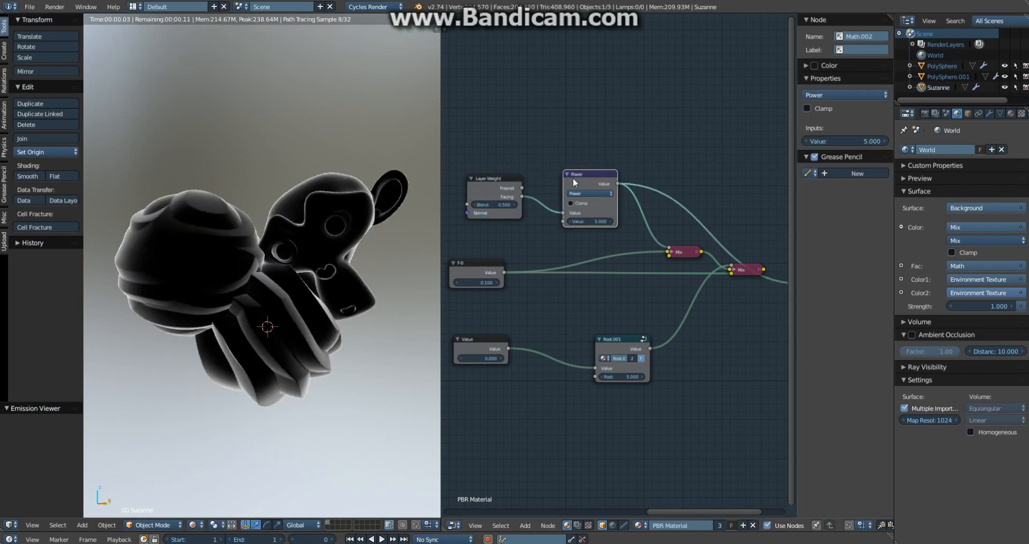
pyautogui.moveTo(684, 280); pyautogui.dragTo(628, 262, button='middle')
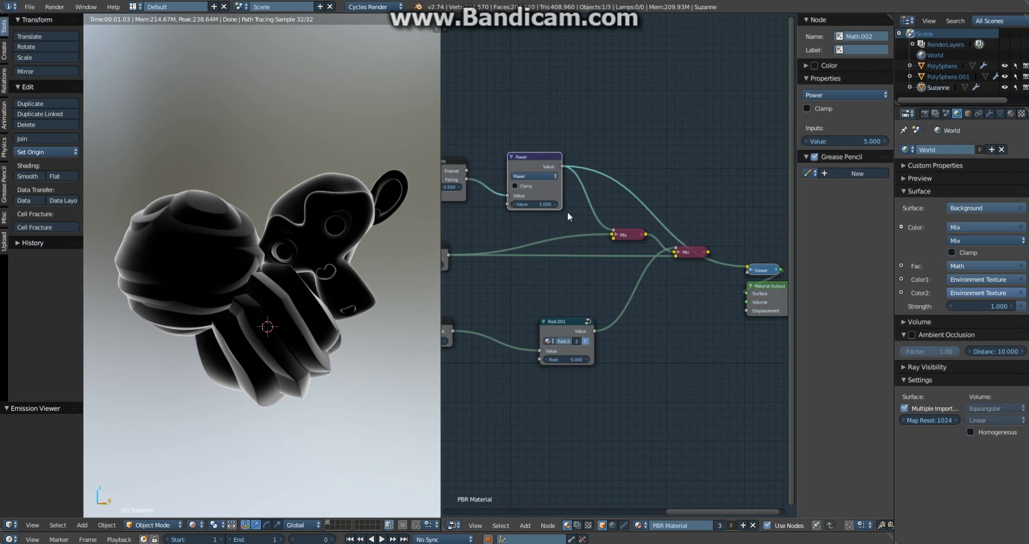
pyautogui.keyDown('ctrl'); pyautogui.keyDown('shift'); pyautogui.click(632, 236); pyautogui.keyUp('shift'); pyautogui.keyUp('ctrl')
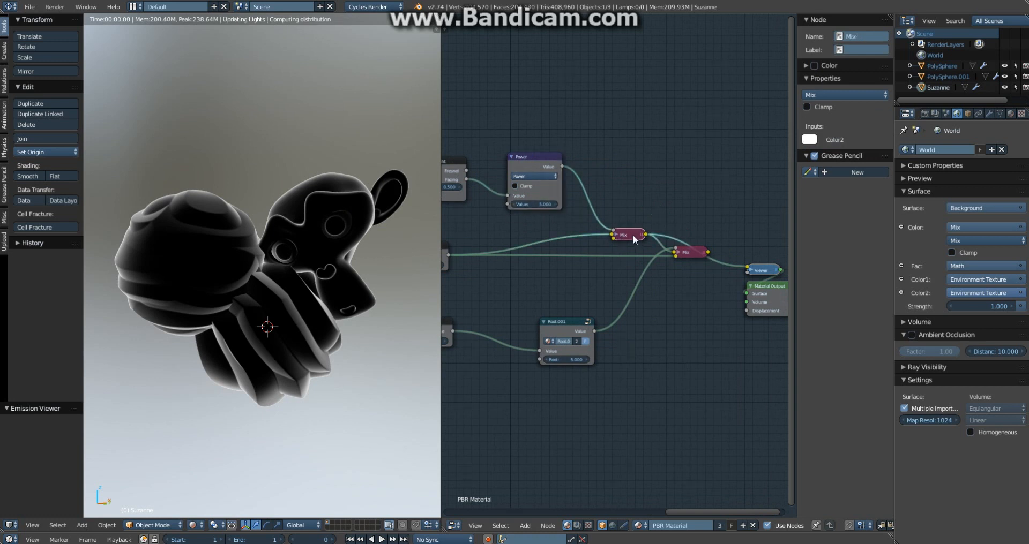
# Set F-0 to 0 and raise it back to 0.1 to compare the first Mix node's shading.
pyautogui.moveTo(656, 274); pyautogui.dragTo(729, 254, button='middle')
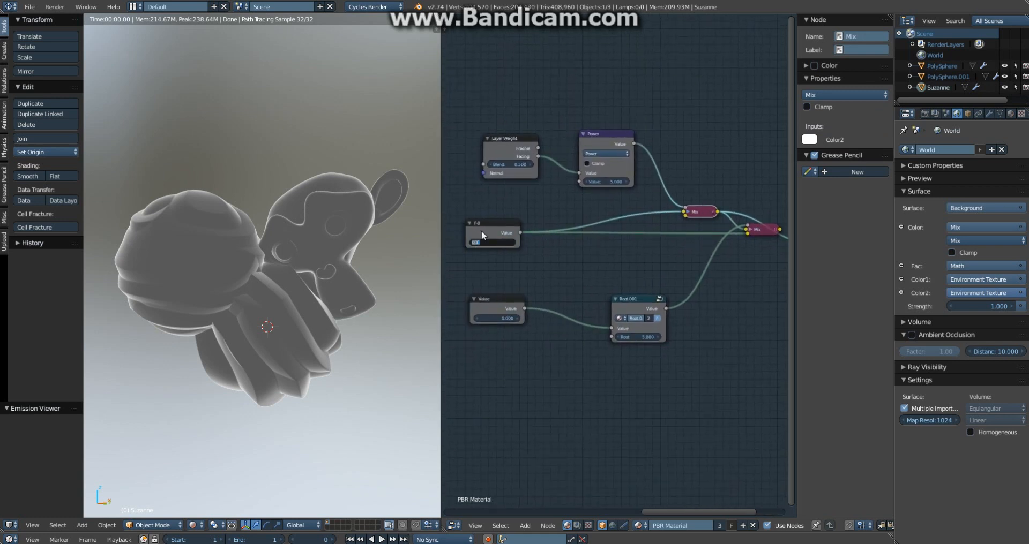
pyautogui.write('0')
pyautogui.press('Return')
pyautogui.click(512, 242)
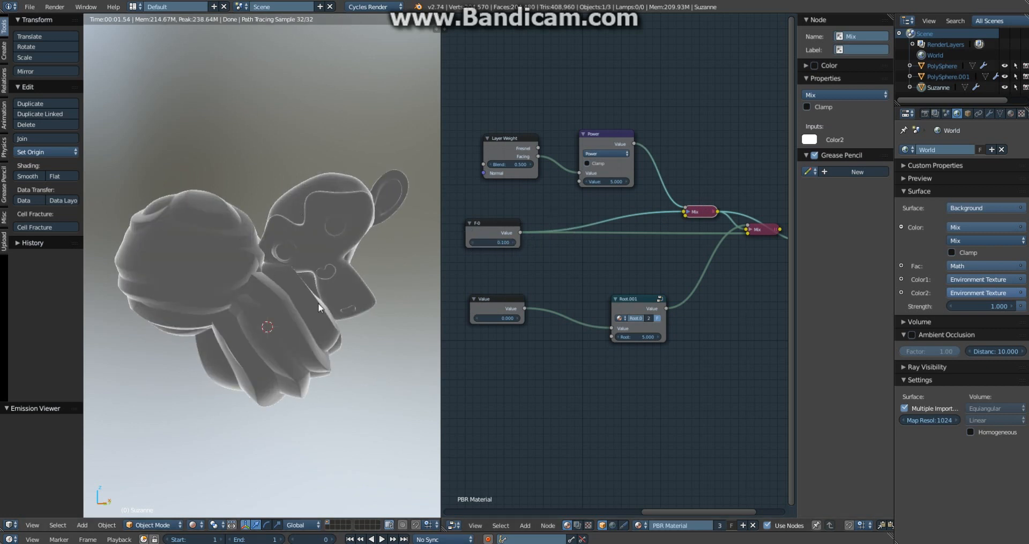
# Preview the second Mix node while raising the unlabelled Value node in steps to 1.
pyautogui.moveTo(738, 231); pyautogui.dragTo(630, 251, button='middle')
pyautogui.click(655, 250)
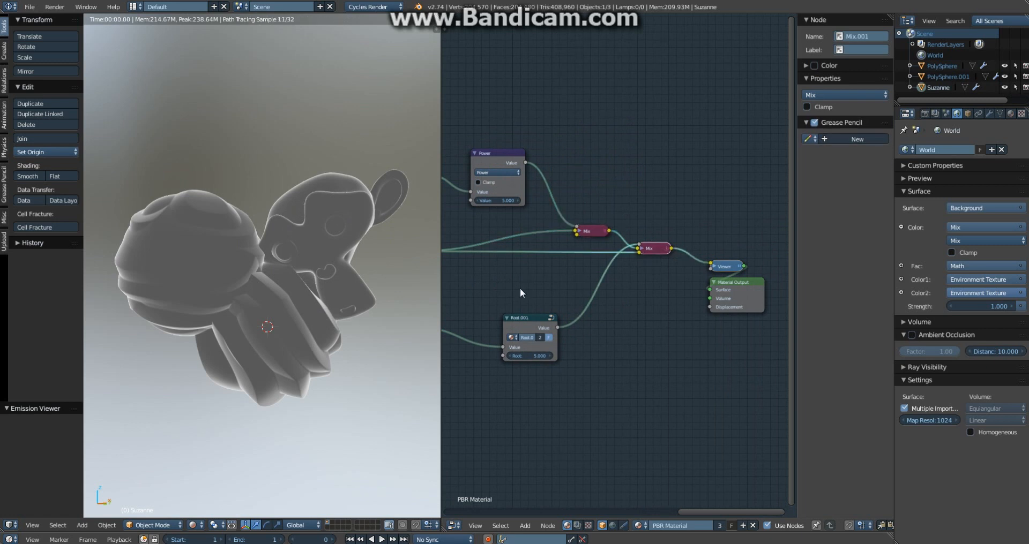
pyautogui.moveTo(519, 290); pyautogui.dragTo(644, 278, button='middle')
pyautogui.click(540, 323)
pyautogui.click(540, 322)
pyautogui.click(540, 323)
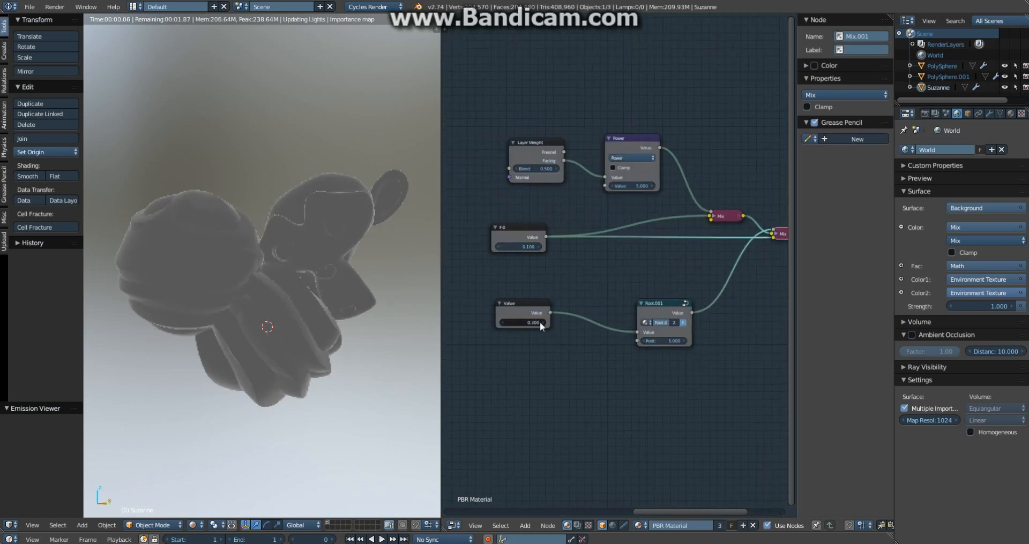
pyautogui.click(540, 323)
pyautogui.click(540, 322)
pyautogui.click(540, 323)
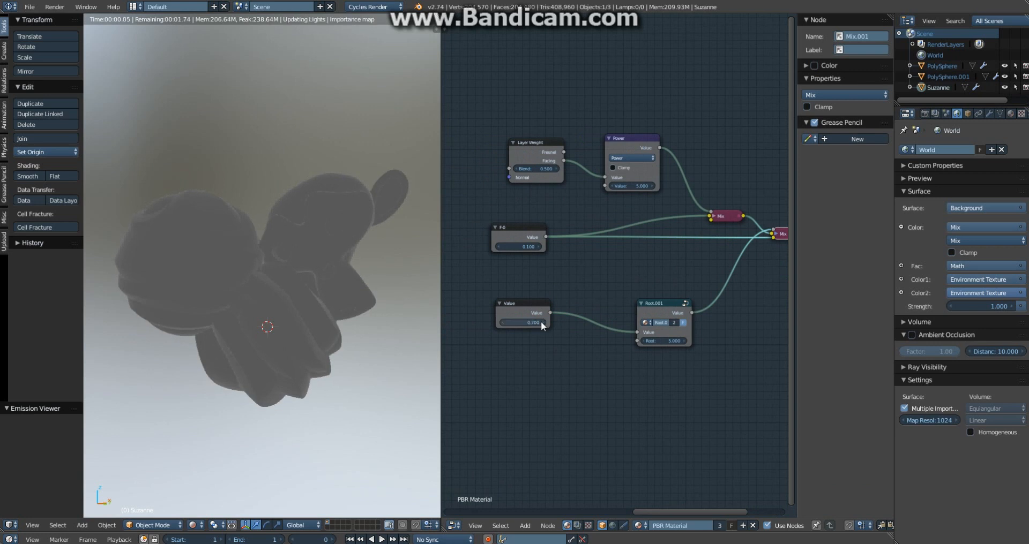
pyautogui.click(541, 322)
pyautogui.click(541, 322)
pyautogui.click(541, 322)
pyautogui.click(541, 322)
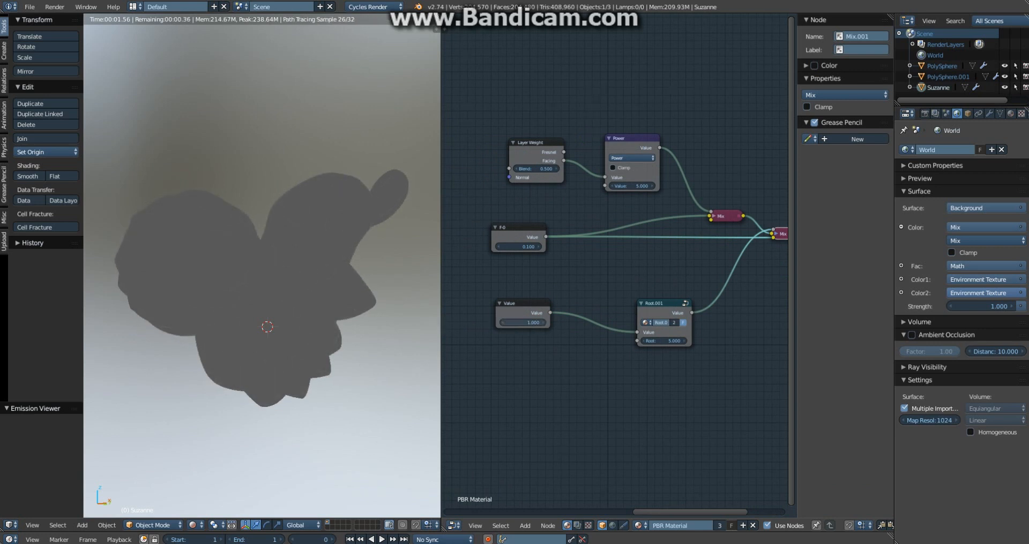
# Reset the unlabelled Value node to 0.
pyautogui.click(533, 322)
pyautogui.write('0')
pyautogui.press('Return')
# Preview the root group's output, collapse the group node and align it with the Value node feeding it.
pyautogui.scroll(-4, 637, 294)
pyautogui.moveTo(631, 295); pyautogui.dragTo(602, 312, button='middle')
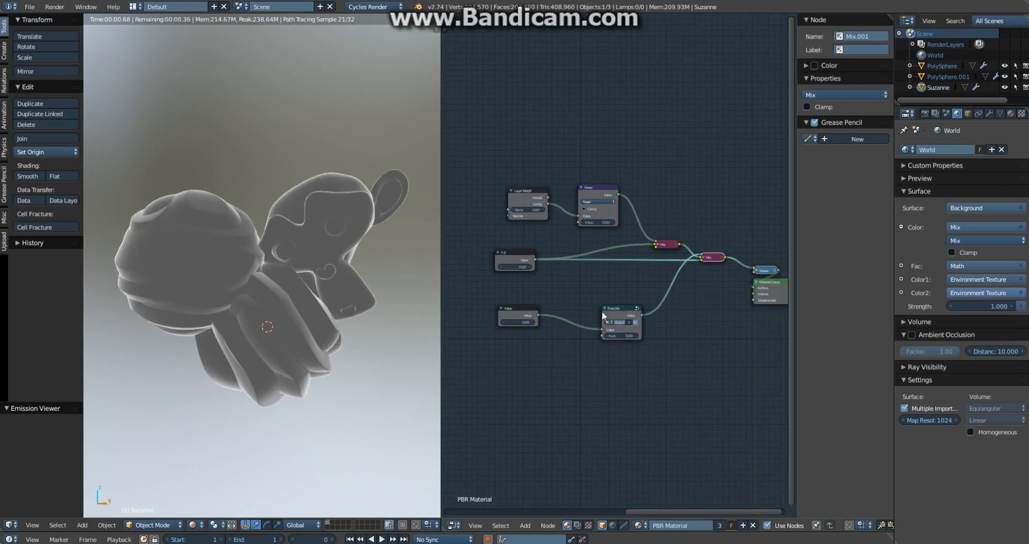
pyautogui.click(606, 312)
pyautogui.scroll(2, 616, 327)
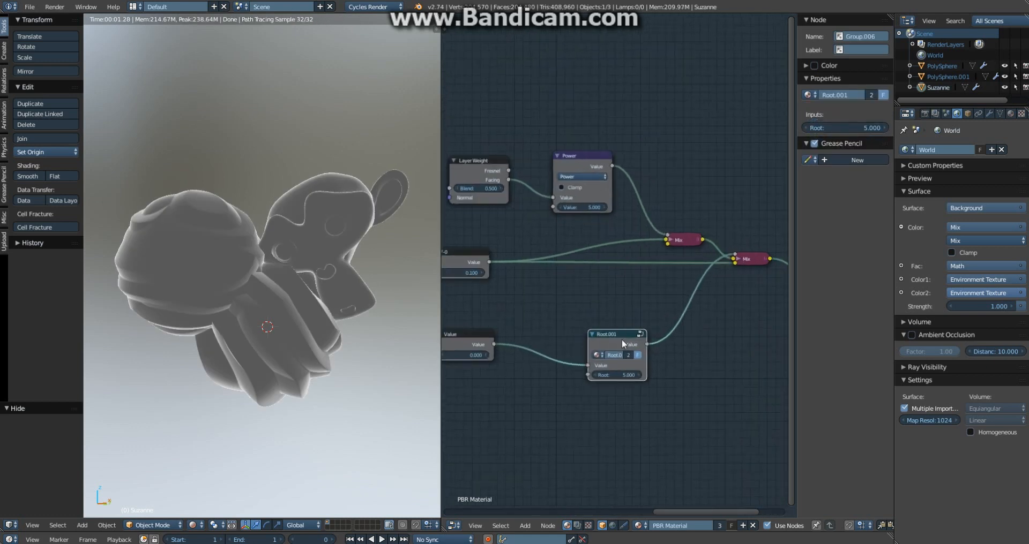
pyautogui.keyDown('ctrl'); pyautogui.keyDown('shift'); pyautogui.click(622, 341); pyautogui.keyUp('shift'); pyautogui.keyUp('ctrl')
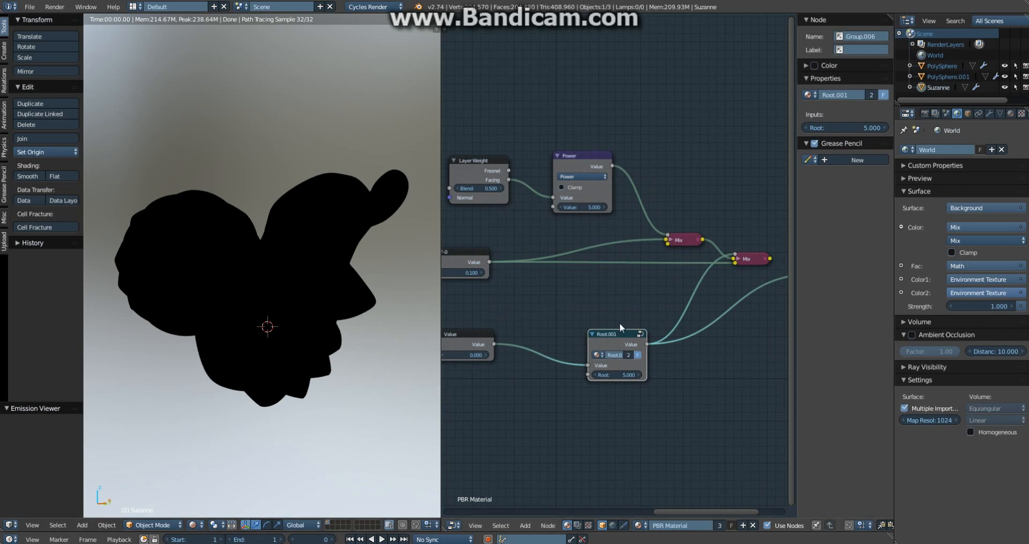
pyautogui.press('h')
pyautogui.press('g')
pyautogui.click(622, 345)
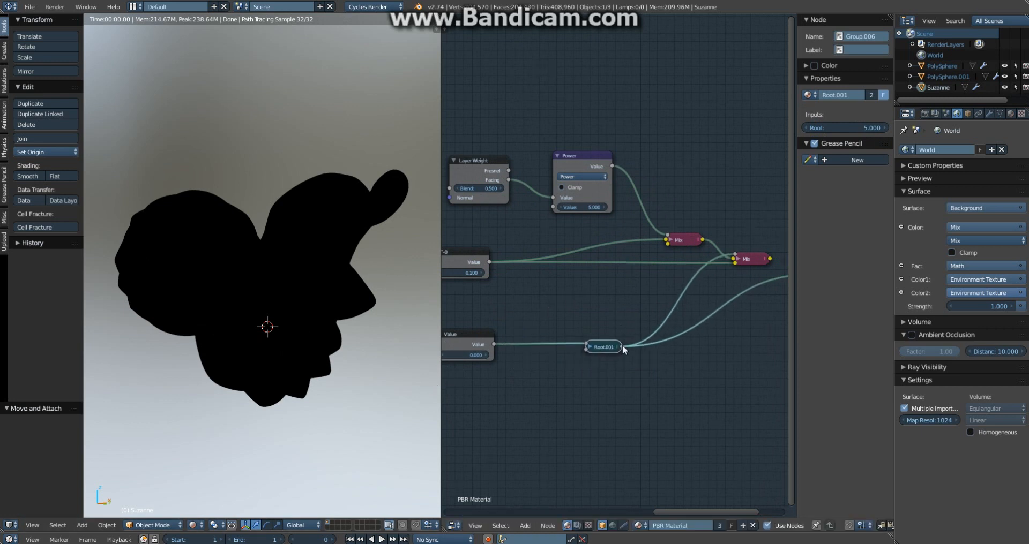
# Send the second Mix node back to the viewer and combine all the Fresnel nodes into a node group.
pyautogui.scroll(-3, 622, 346)
pyautogui.keyDown('ctrl'); pyautogui.keyDown('shift'); pyautogui.click(651, 282); pyautogui.keyUp('shift'); pyautogui.keyUp('ctrl')
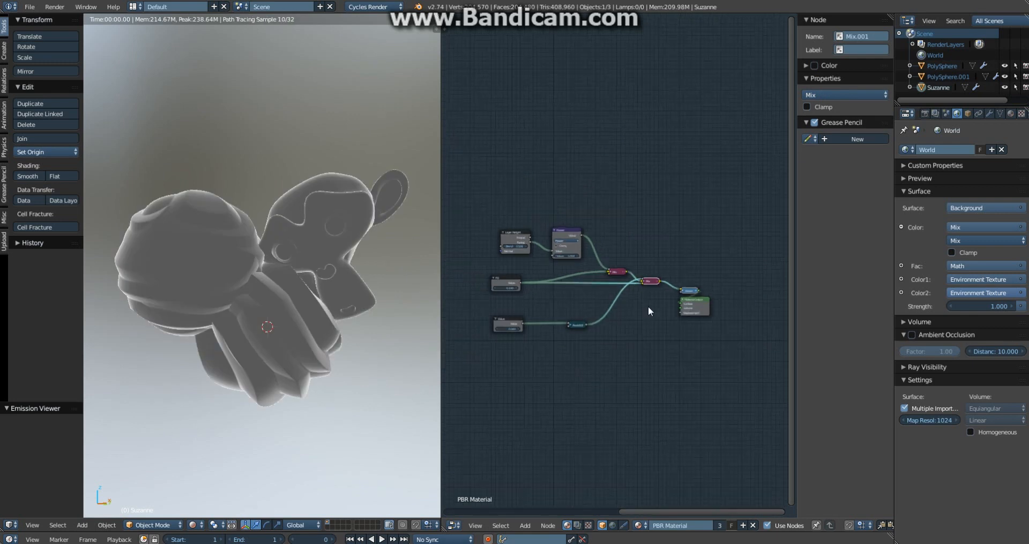
pyautogui.moveTo(647, 307); pyautogui.dragTo(694, 294, button='middle')
pyautogui.press('b')
pyautogui.moveTo(697, 165); pyautogui.dragTo(556, 379)
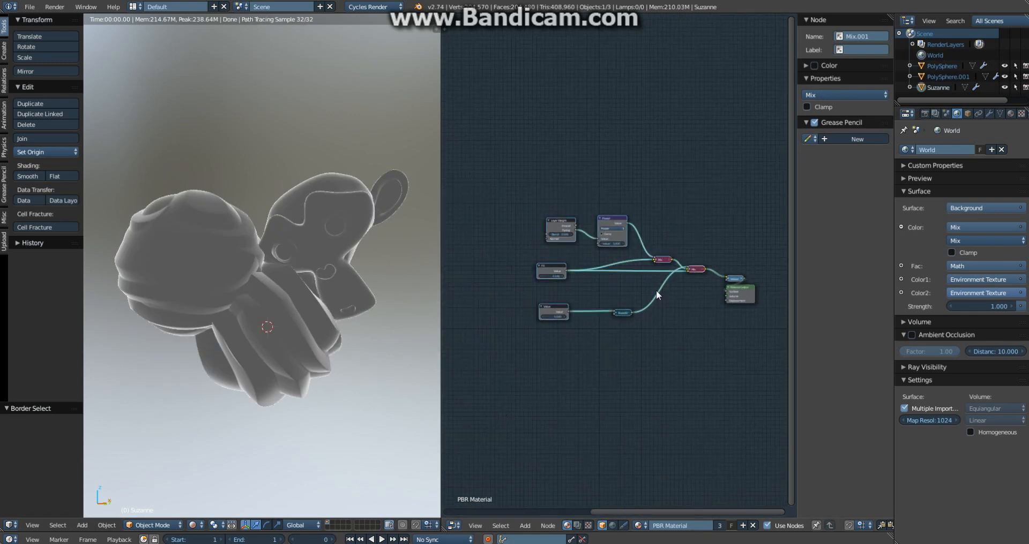
pyautogui.hotkey('ctrl', 'g')
# Add a reroute across both F-0 links inside the group and feed it from a new Group Input socket.
pyautogui.scroll(3, 661, 290)
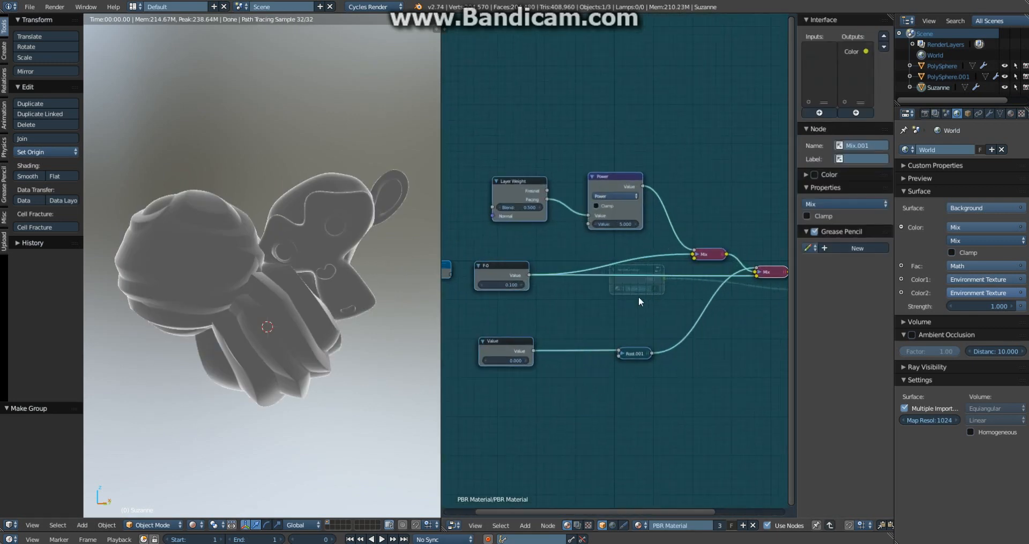
pyautogui.moveTo(535, 284); pyautogui.dragTo(618, 295, button='middle')
pyautogui.press('a')
pyautogui.click(590, 278)
pyautogui.keyDown('shift'); pyautogui.moveTo(658, 263); pyautogui.dragTo(666, 319); pyautogui.keyUp('shift')
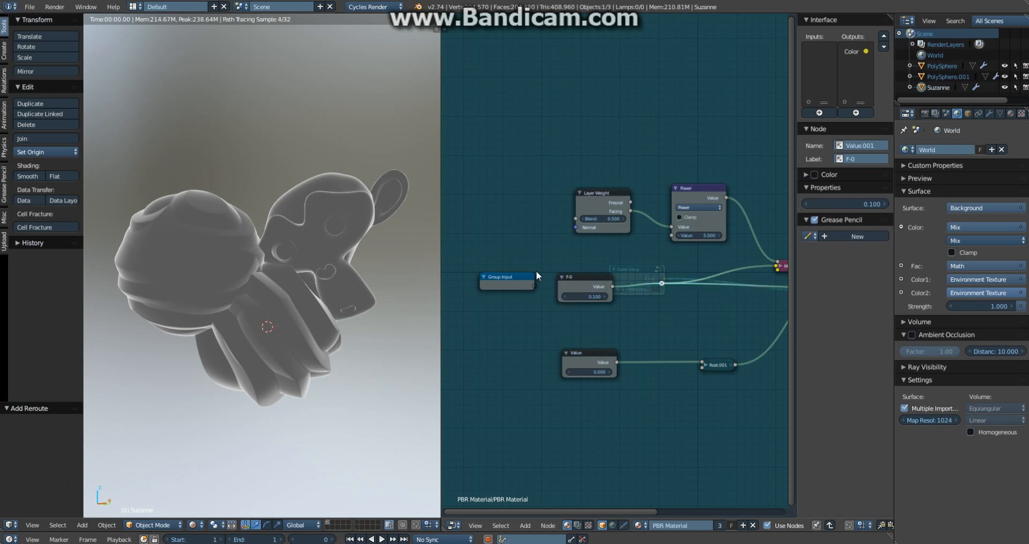
pyautogui.moveTo(534, 287); pyautogui.dragTo(663, 283)
pyautogui.click(584, 278)
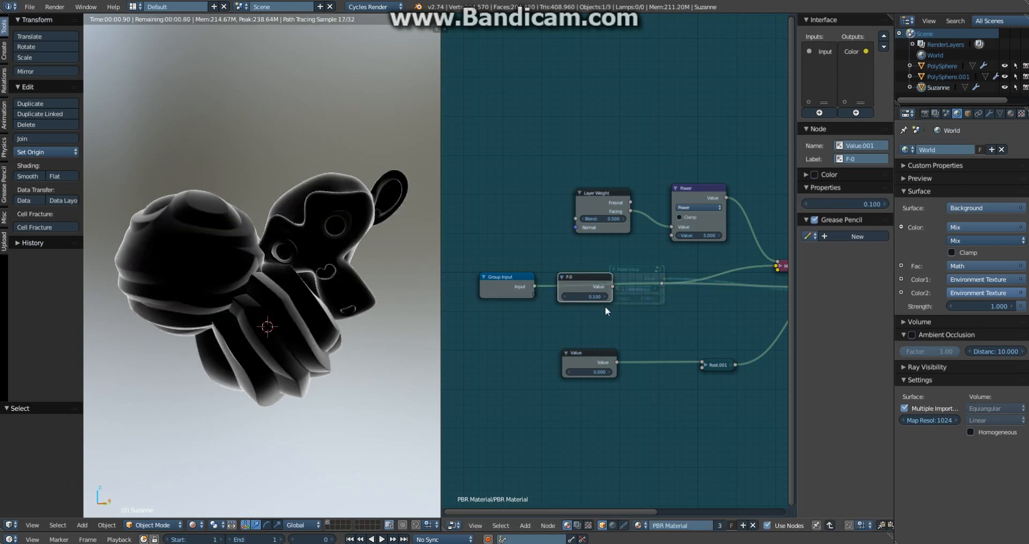
# Add a reroute on the link into the root group and feed it from a second Group Input socket.
pyautogui.scroll(2, 689, 259)
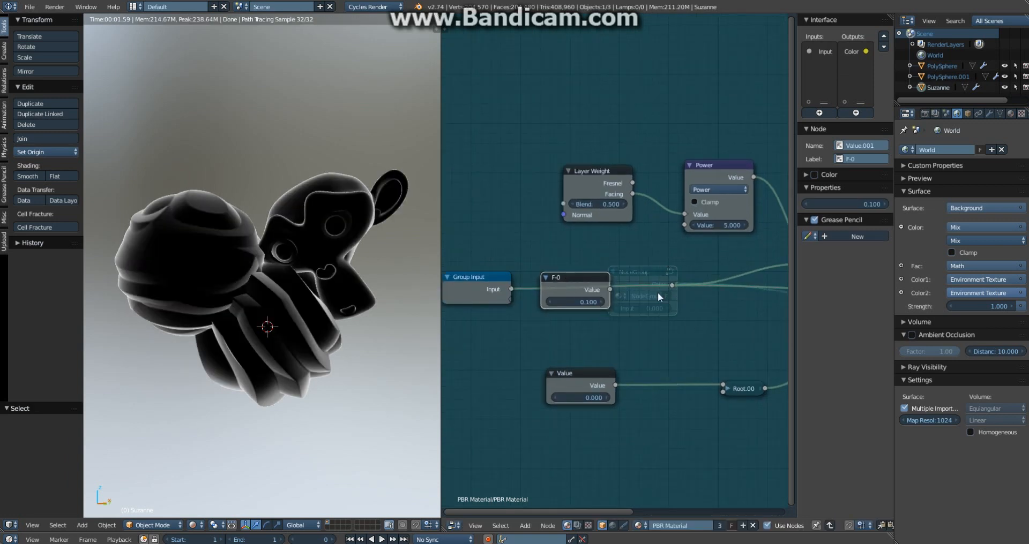
pyautogui.moveTo(686, 307)
pyautogui.keyDown('shift'); pyautogui.mouseDown()
pyautogui.moveTo(635, 357)
pyautogui.moveTo(659, 350)
pyautogui.moveTo(666, 386)
pyautogui.mouseUp(); pyautogui.keyUp('shift')
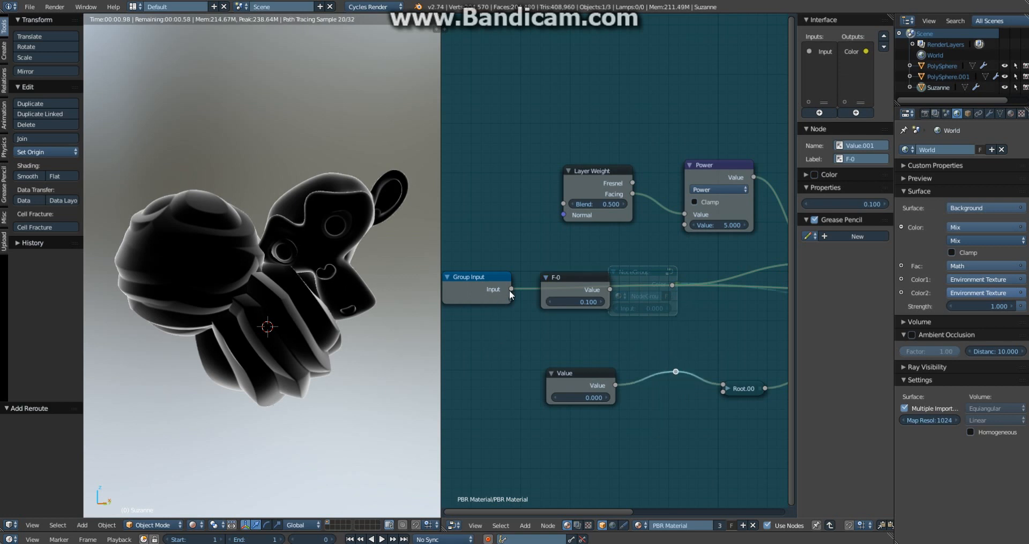
pyautogui.moveTo(511, 299); pyautogui.dragTo(674, 379)
# Delete the unlabelled Value node and the F-0 node from the group.
pyautogui.click(596, 388)
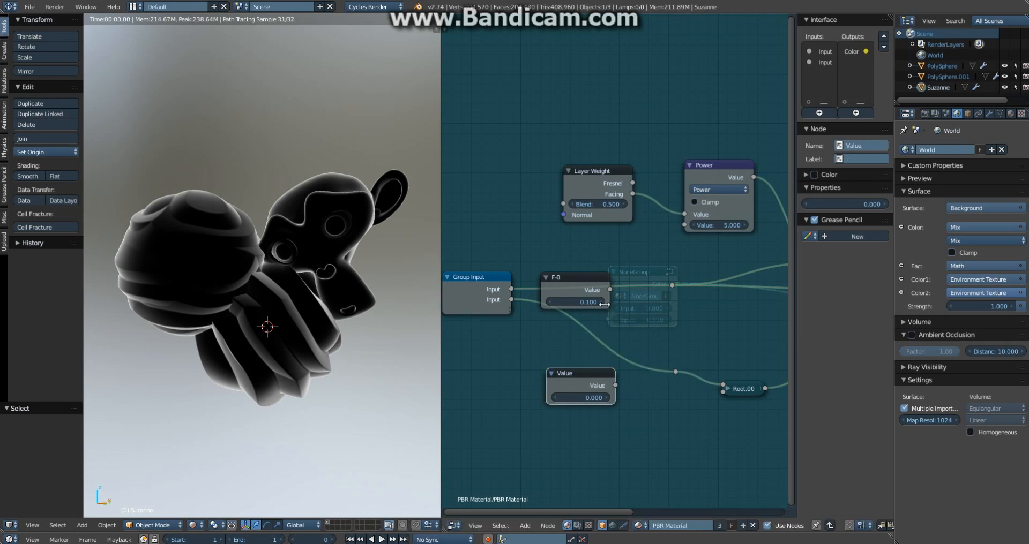
pyautogui.press('x')
pyautogui.click(571, 286)
pyautogui.press('x')
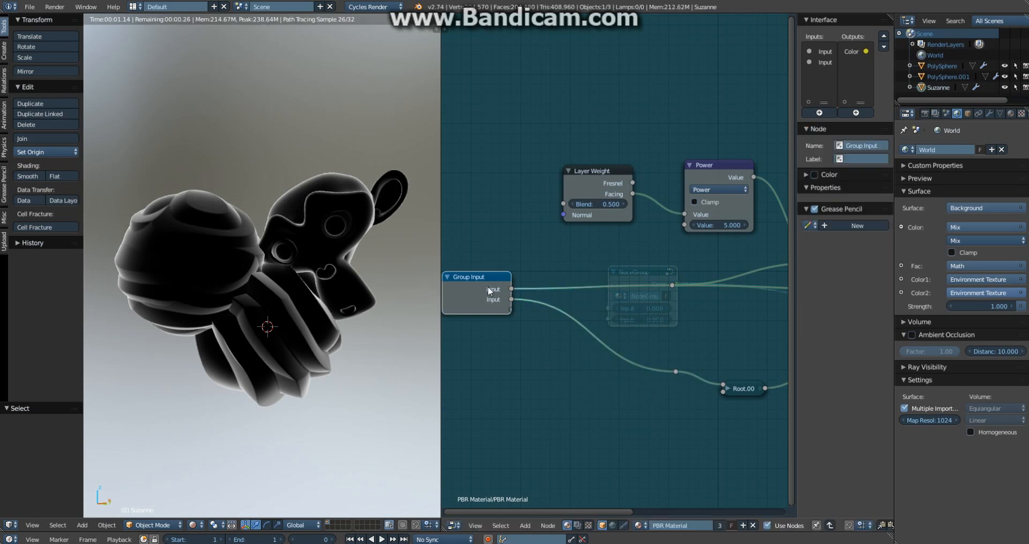
# Move the Group Input node closer to the other nodes and dissolve both reroutes while keeping their links.
pyautogui.moveTo(487, 286); pyautogui.dragTo(568, 318)
pyautogui.click(692, 303)
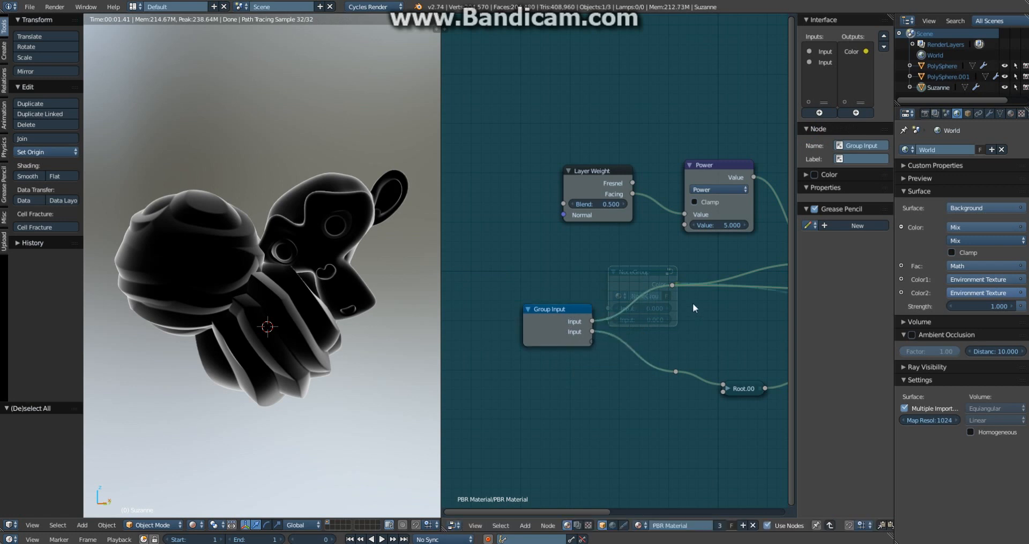
pyautogui.click(672, 286)
pyautogui.hotkey('ctrl', 'x')
pyautogui.click(675, 372)
pyautogui.hotkey('ctrl', 'x')
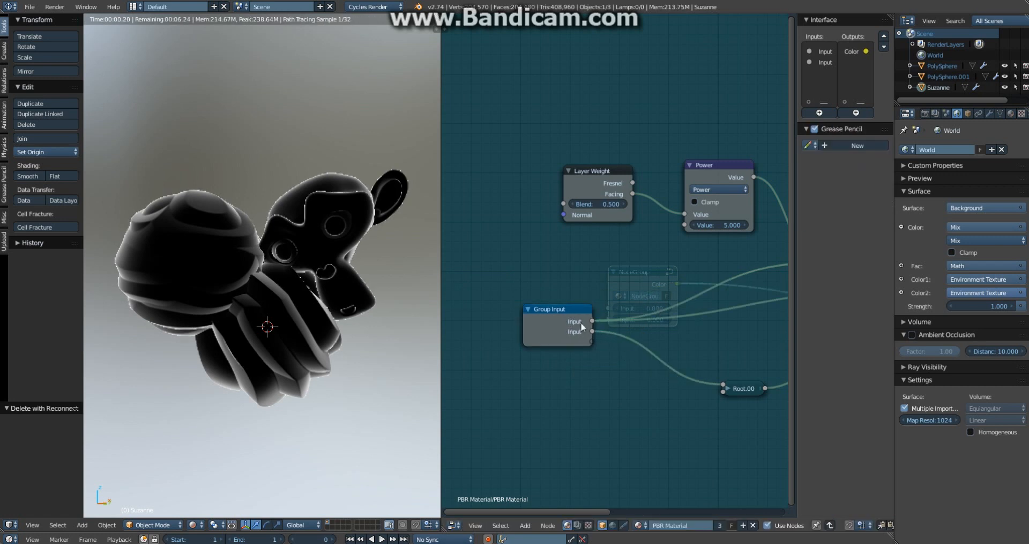
# Shift Group Input toward the root group and add a shared reroute for its first output just before the Mix nodes.
pyautogui.moveTo(564, 313); pyautogui.dragTo(640, 323)
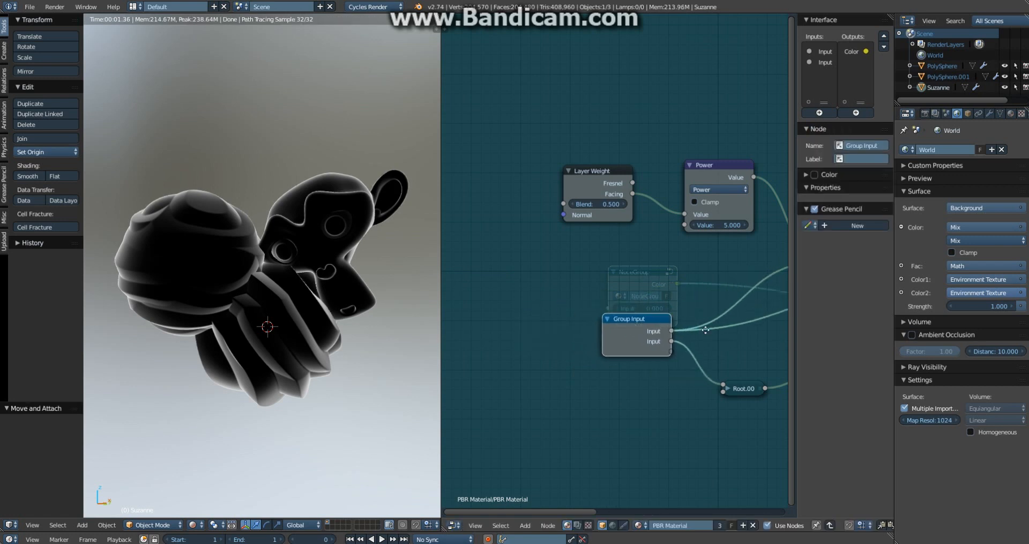
pyautogui.moveTo(705, 330); pyautogui.dragTo(544, 340, button='middle')
pyautogui.keyDown('shift'); pyautogui.moveTo(554, 304); pyautogui.dragTo(577, 346, button='right'); pyautogui.keyUp('shift')
pyautogui.press('g')
pyautogui.click(657, 328)
pyautogui.press('a')
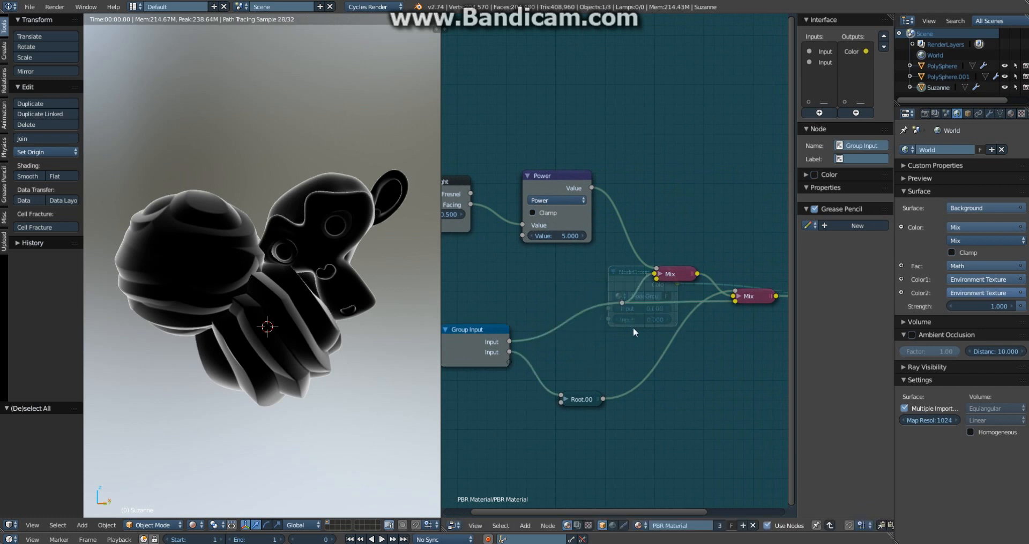
# Rename the first group input as F-0.
pyautogui.moveTo(632, 327); pyautogui.dragTo(691, 306, button='middle')
pyautogui.click(824, 50)
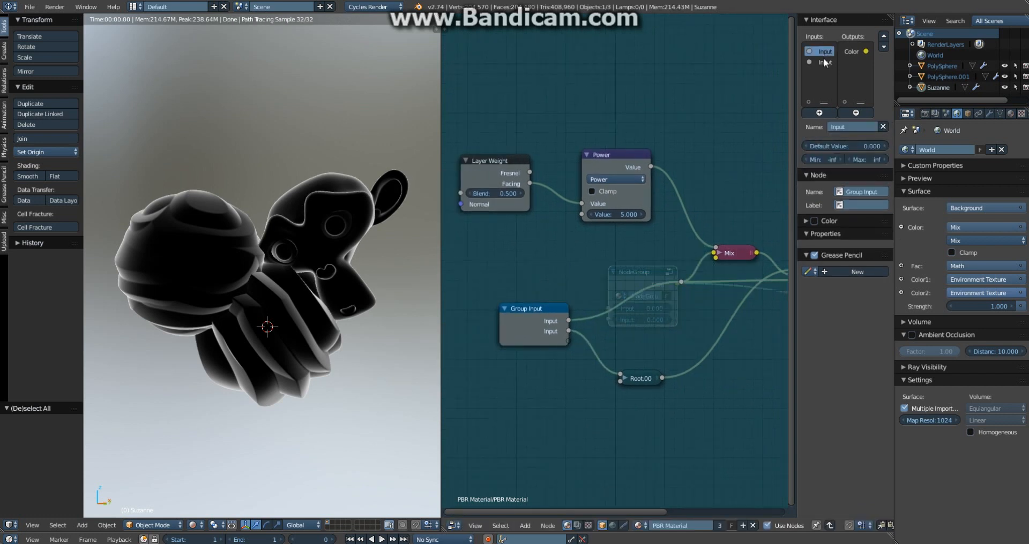
pyautogui.click(857, 129)
pyautogui.write('F')
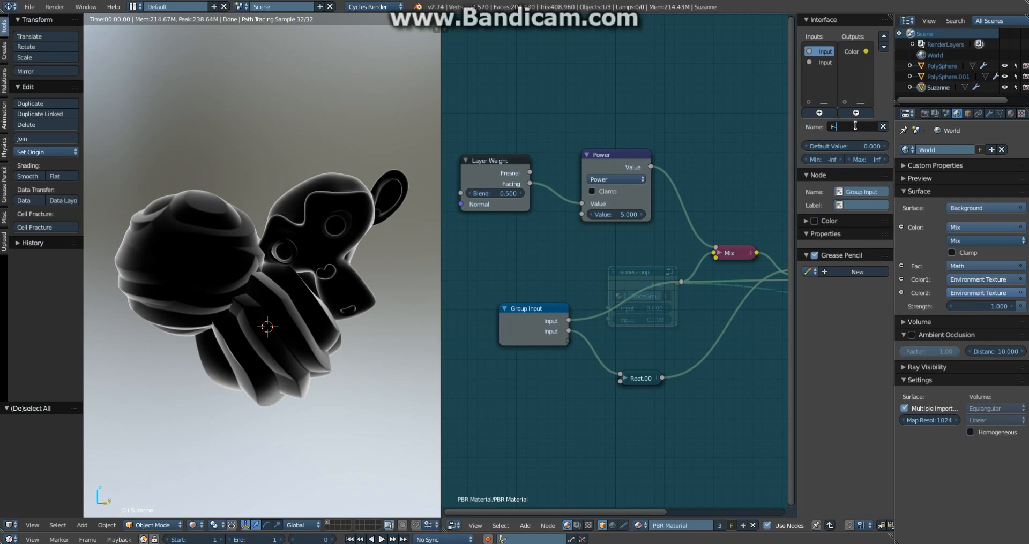
pyautogui.write('-0')
pyautogui.press('Return')
# Rename the second group input as Roughness.
pyautogui.click(823, 62)
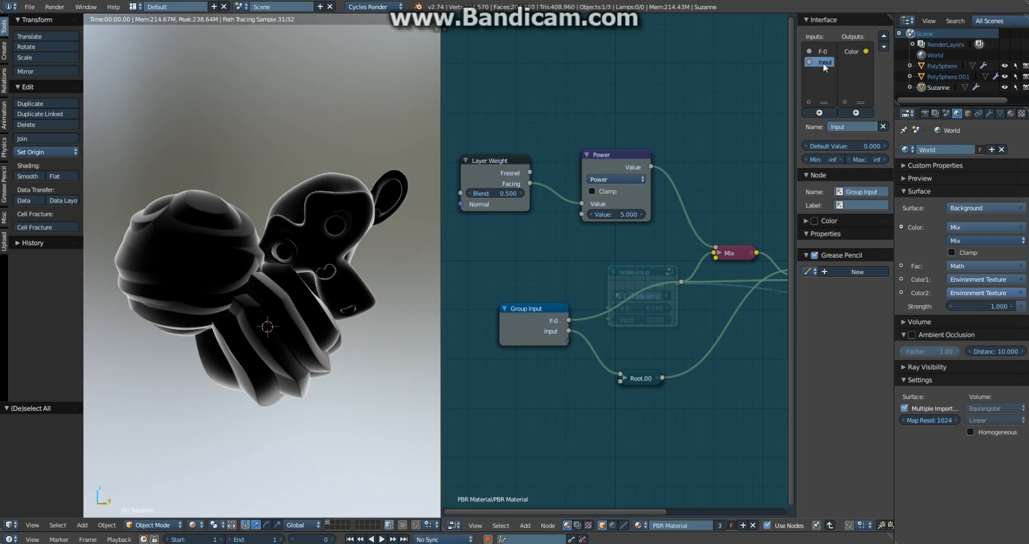
pyautogui.click(863, 130)
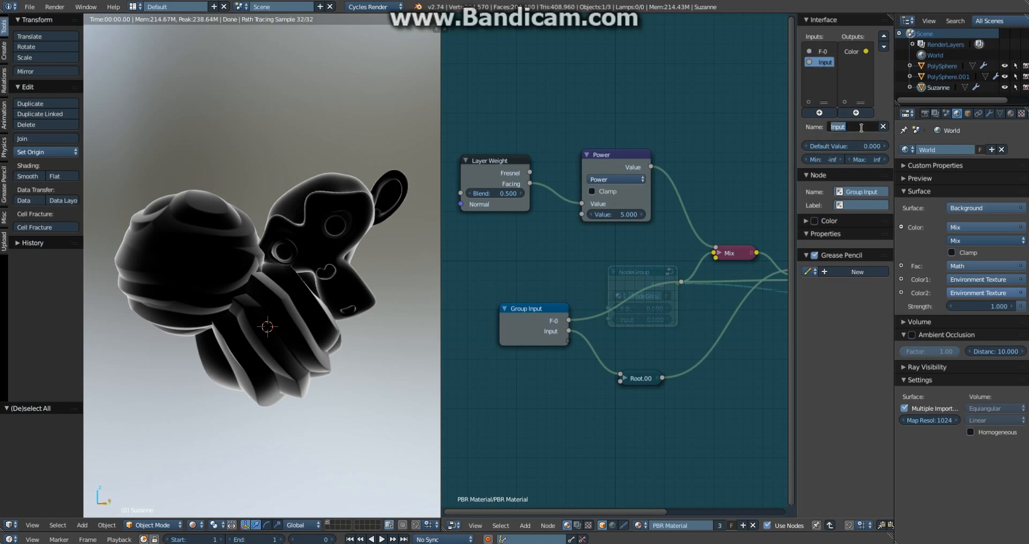
pyautogui.write('Roughness')
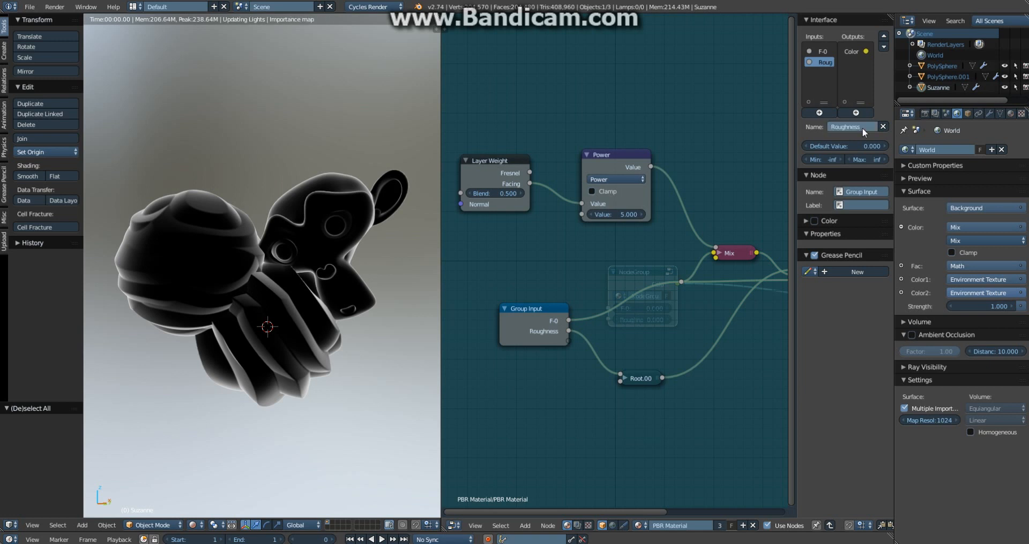
pyautogui.press('Return')
# Expand the collapsed root node, shift it slightly, and expose its Root value and the Power exponent through one shared new group input.
pyautogui.click(625, 377)
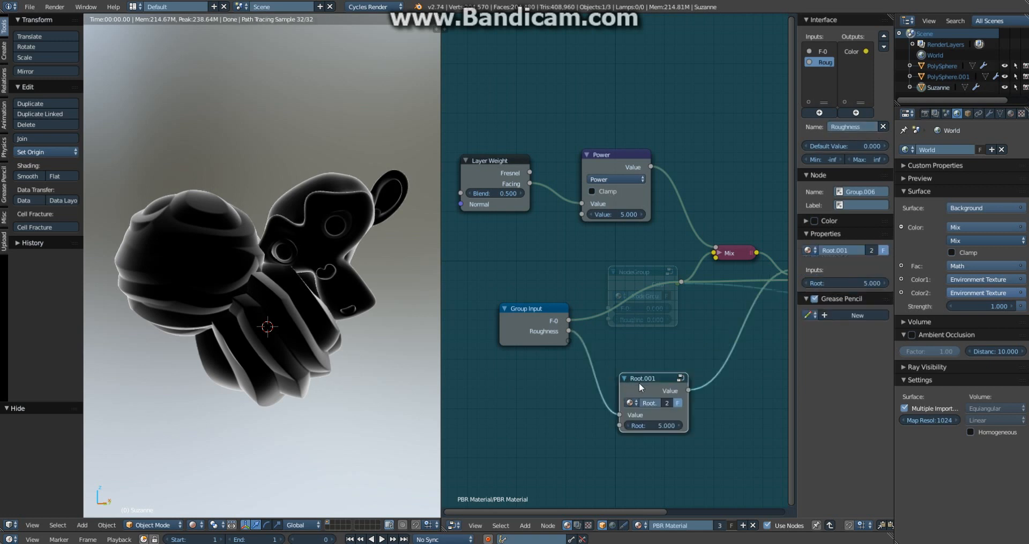
pyautogui.click(625, 377)
pyautogui.click(626, 377)
pyautogui.press('g')
pyautogui.click(673, 359)
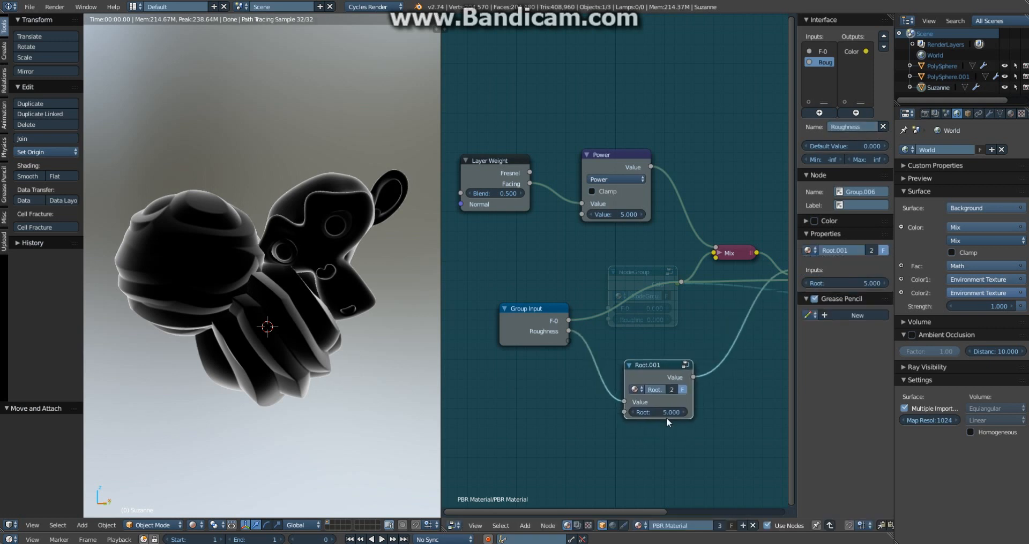
pyautogui.moveTo(582, 214); pyautogui.dragTo(567, 342)
pyautogui.moveTo(624, 411); pyautogui.dragTo(568, 341)
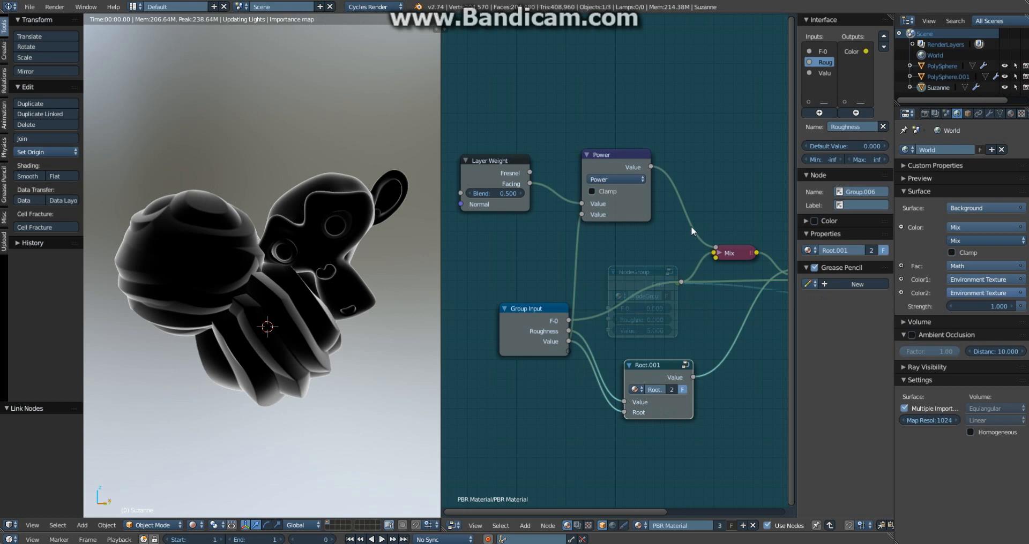
# Name the new third group input Fresnel Power and move it to the top of the input order.
pyautogui.click(837, 74)
pyautogui.click(847, 126)
pyautogui.write('Fresnel')
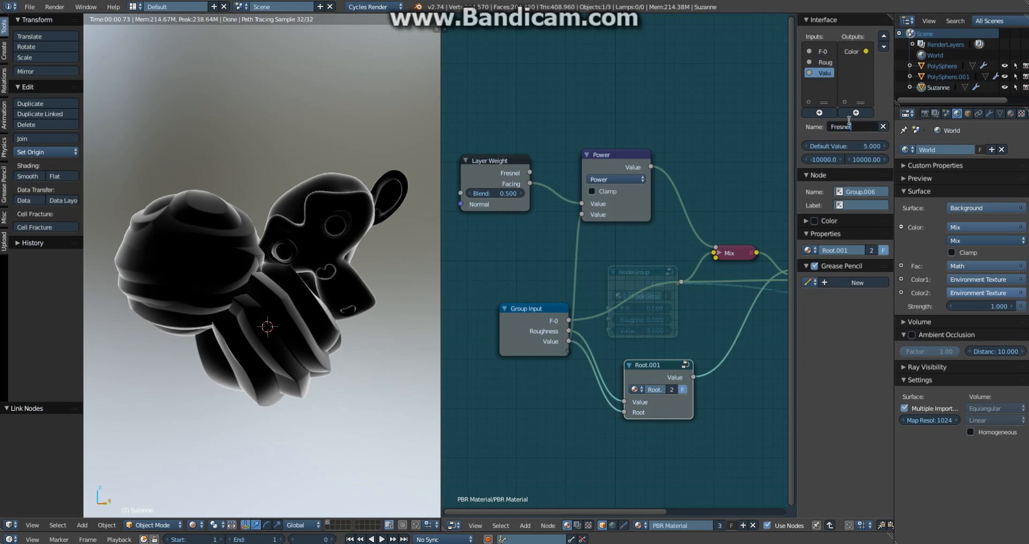
pyautogui.write(' Power')
pyautogui.press('Return')
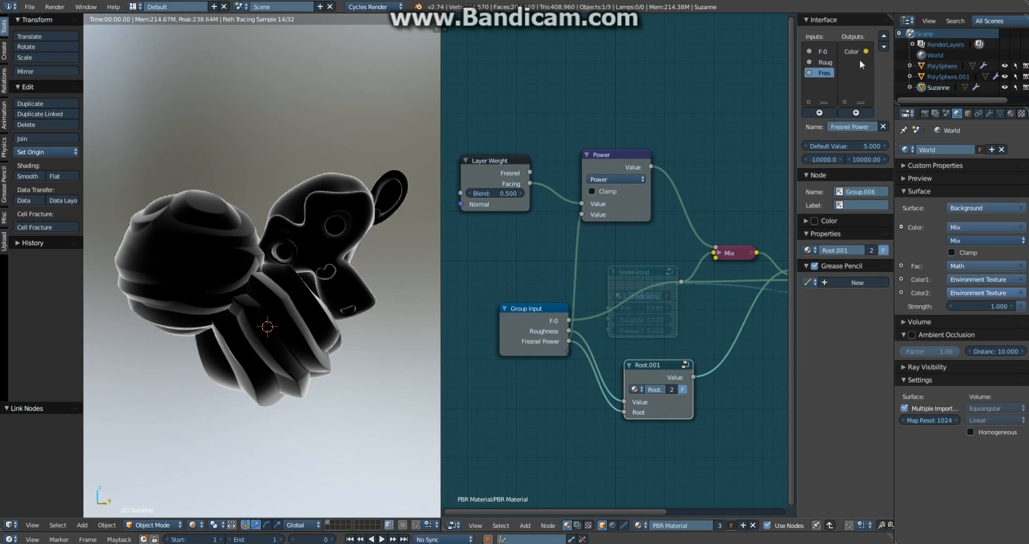
pyautogui.click(884, 36)
pyautogui.click(883, 35)
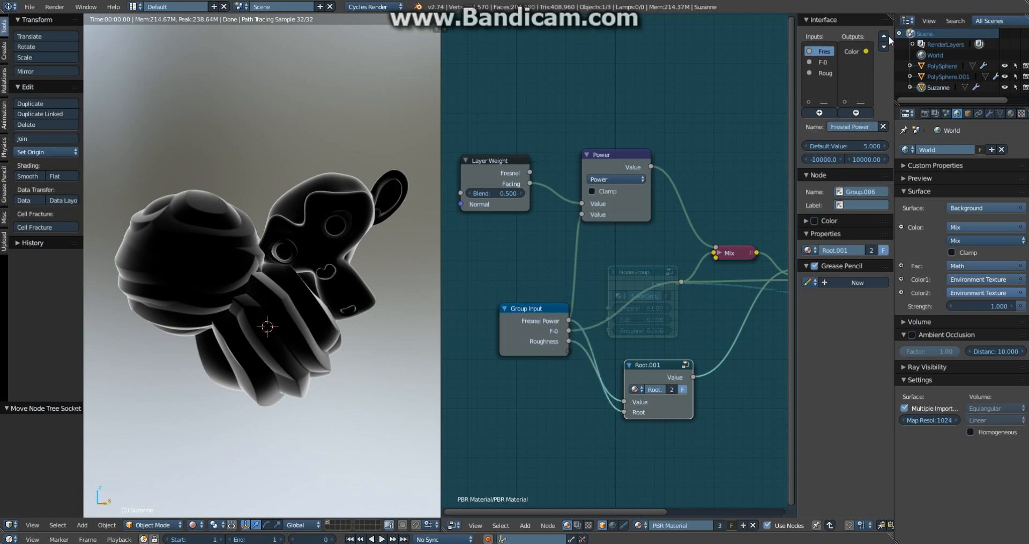
# Limit the F-0 group input to a range of 0 to 1 and set its default value to 0.04.
pyautogui.click(823, 63)
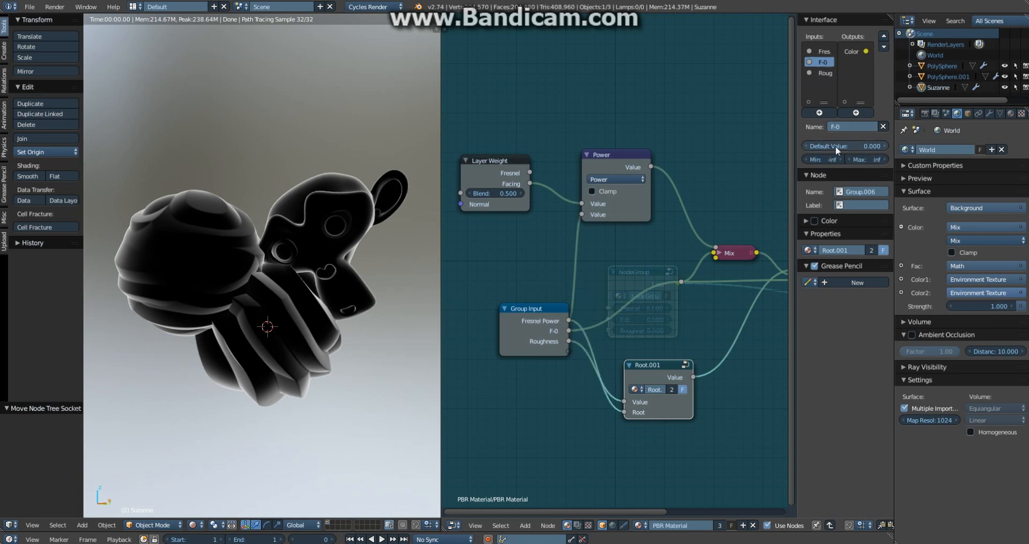
pyautogui.click(824, 158)
pyautogui.write('0')
pyautogui.press('Return')
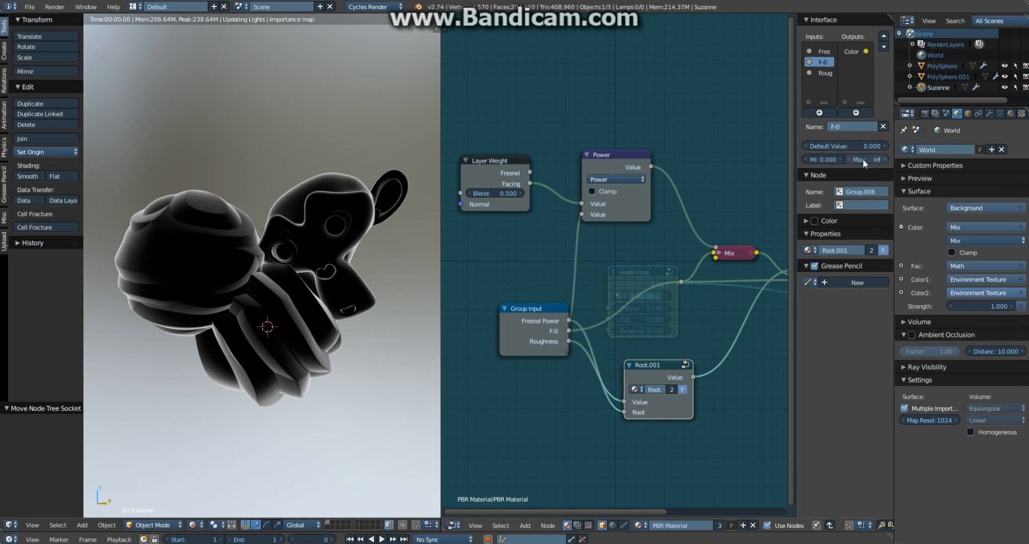
pyautogui.click(863, 159)
pyautogui.write('1')
pyautogui.press('Return')
pyautogui.click(856, 143)
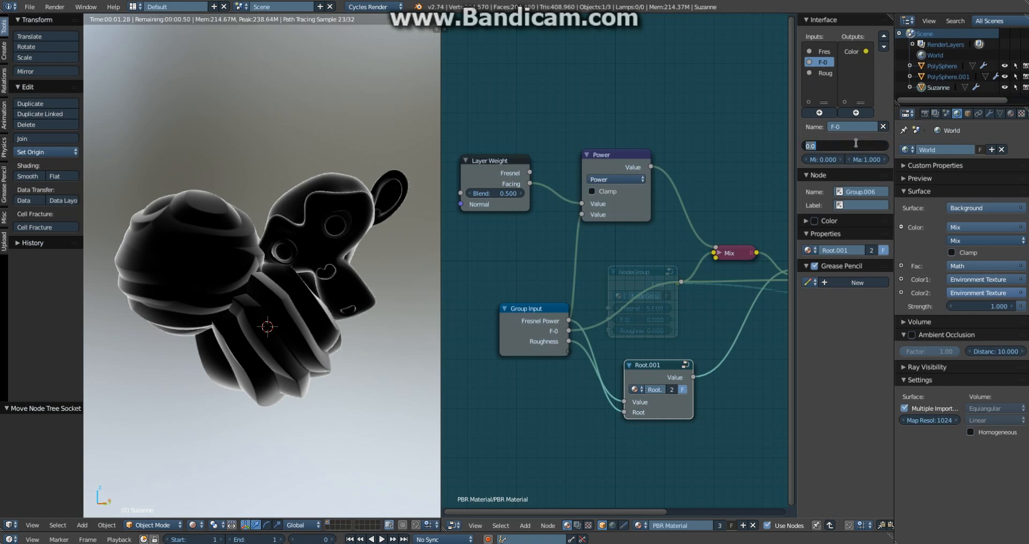
pyautogui.press('BackSpace')
pyautogui.write('.04')
pyautogui.press('Return')
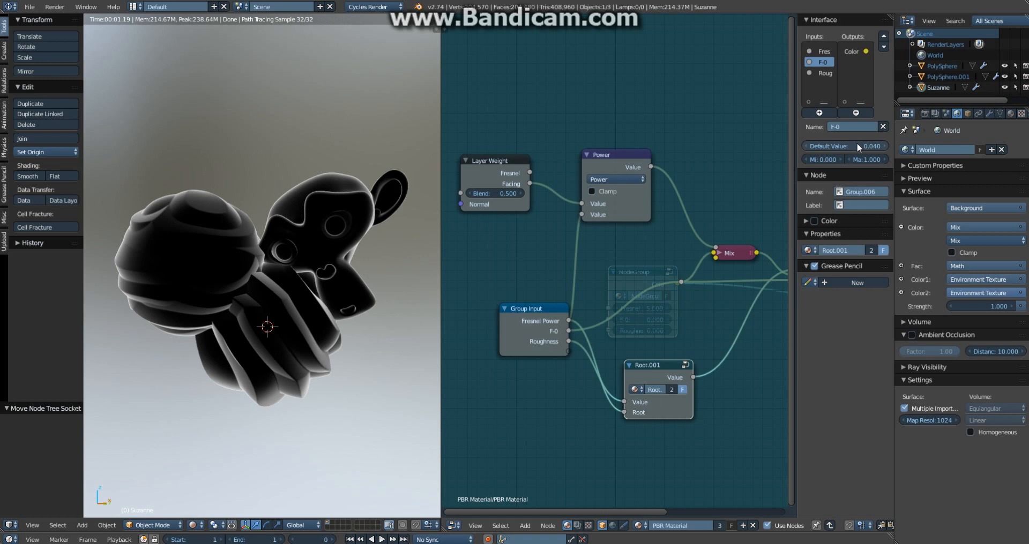
# Tidy the group layout by moving Group Input away from the other nodes, raising Root.001, and bringing Group Output closer to the last Mix.
pyautogui.moveTo(529, 332); pyautogui.dragTo(483, 328)
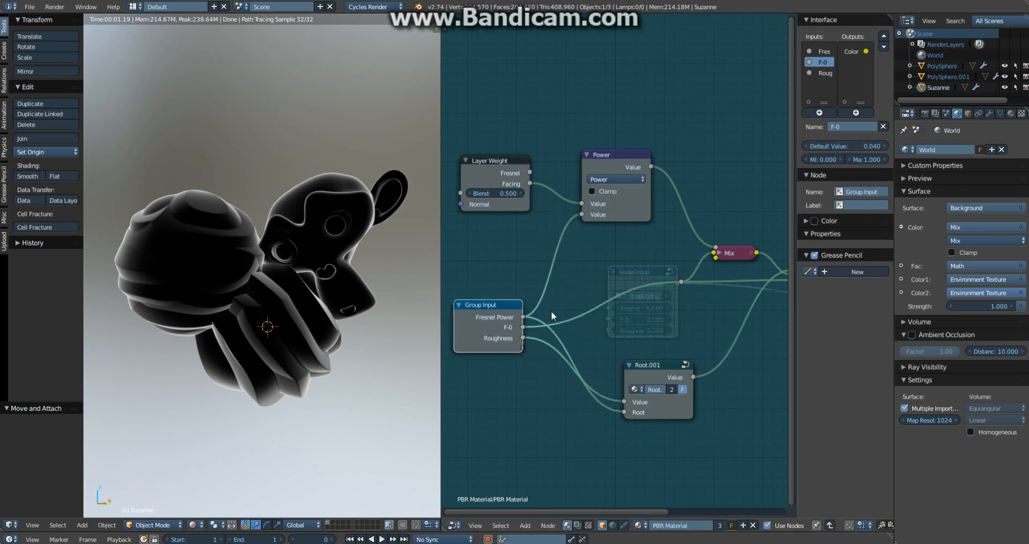
pyautogui.scroll(-1, 550, 311)
pyautogui.moveTo(632, 354); pyautogui.dragTo(639, 324)
pyautogui.moveTo(638, 324); pyautogui.dragTo(498, 302, button='middle')
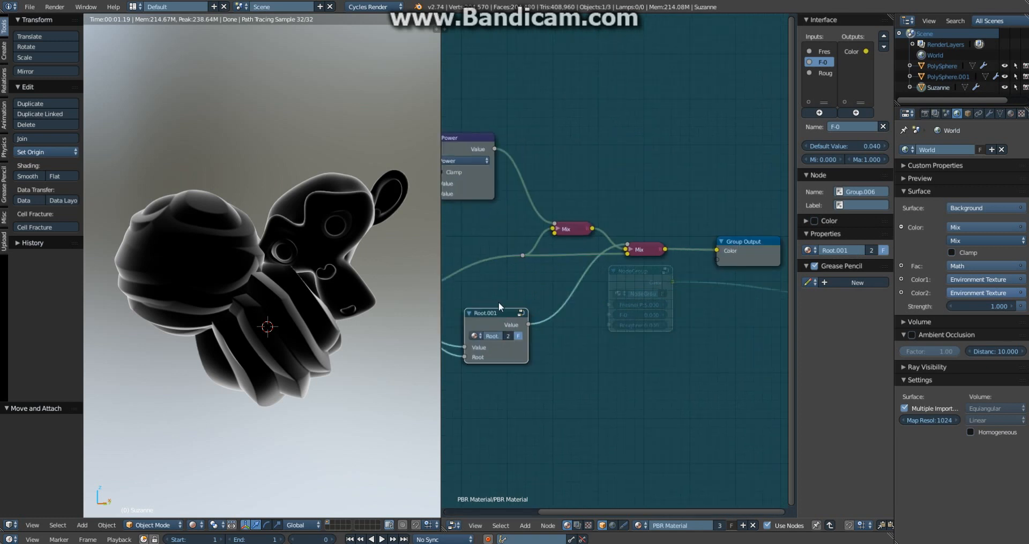
pyautogui.click(738, 251)
pyautogui.press('a')
pyautogui.press('Home')
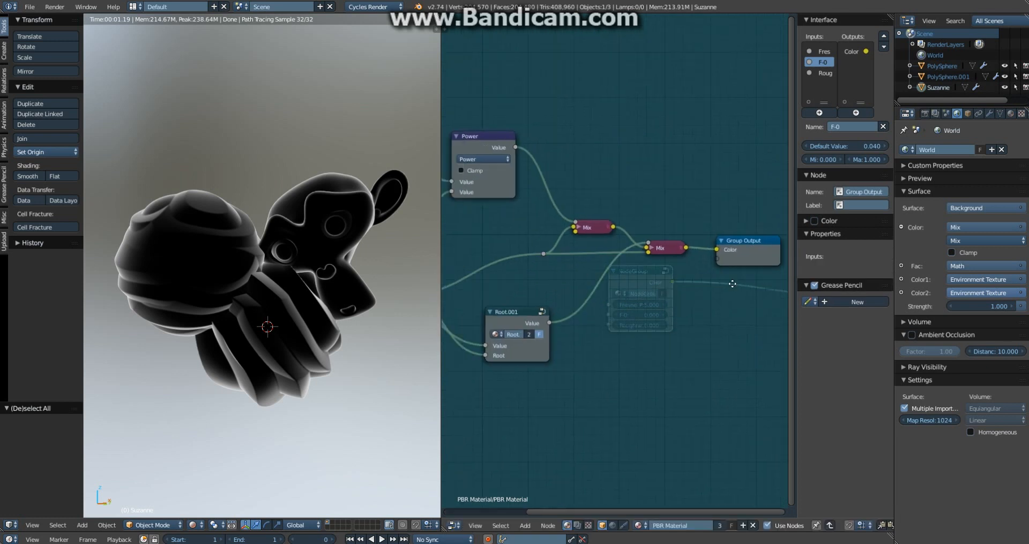
pyautogui.moveTo(547, 270); pyautogui.dragTo(539, 273)
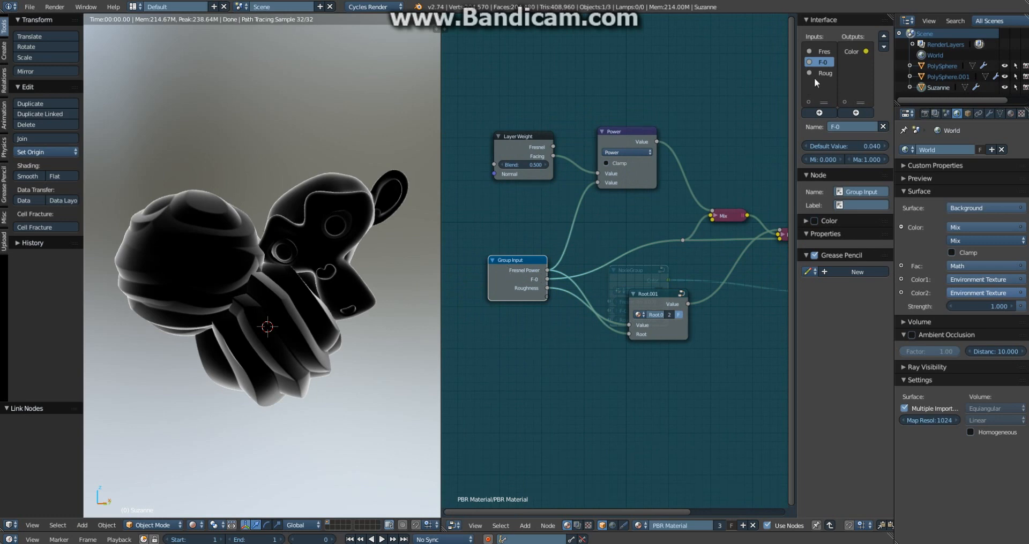
# Leave the node group and rename it as tFresnel.
pyautogui.press('Tab')
pyautogui.press('Tab')
pyautogui.press('Tab')
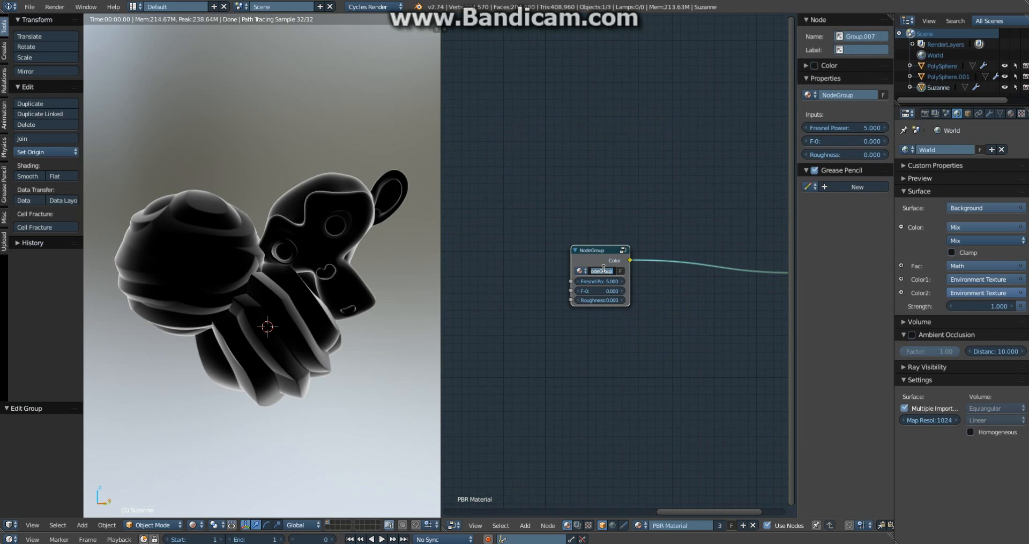
pyautogui.write('[]')
pyautogui.write('tFresnel')
# Preview the tFresnel output through the Viewer and set its F-0 to 0.1.
pyautogui.scroll(3, 631, 282)
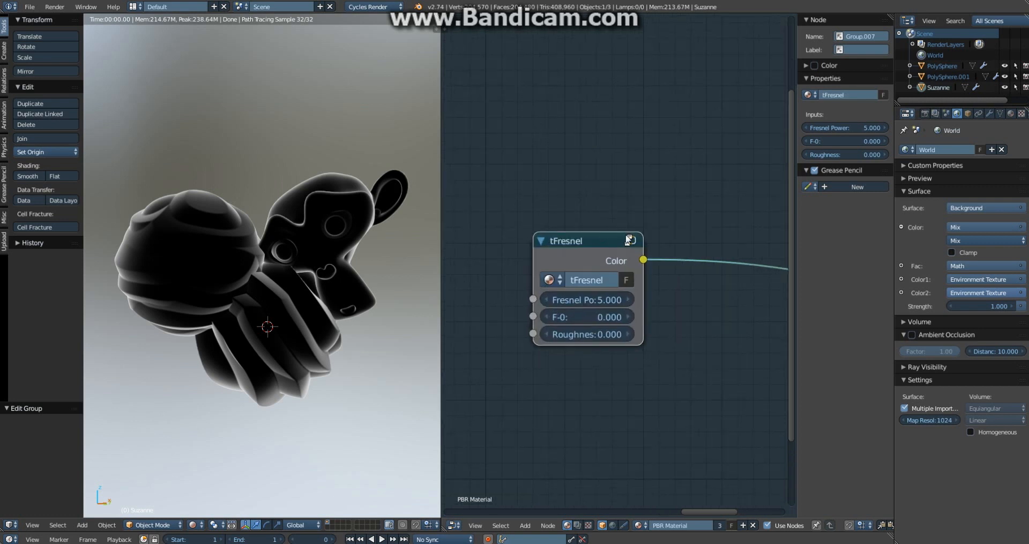
pyautogui.moveTo(653, 307); pyautogui.dragTo(530, 261, button='middle')
pyautogui.scroll(-8, 570, 264)
pyautogui.scroll(4, 603, 261)
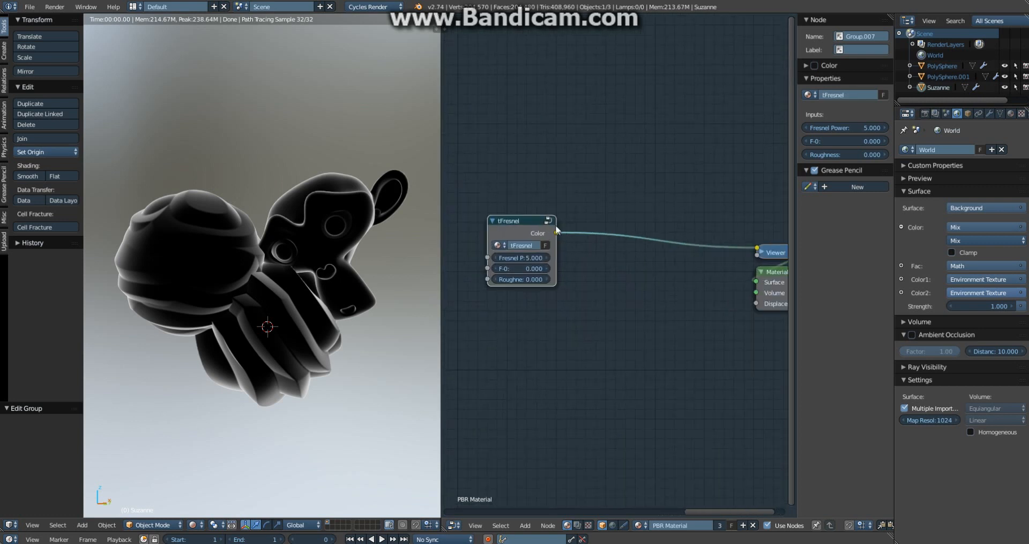
pyautogui.keyDown('ctrl'); pyautogui.keyDown('shift'); pyautogui.click(523, 237); pyautogui.keyUp('shift'); pyautogui.keyUp('ctrl')
pyautogui.click(545, 268)
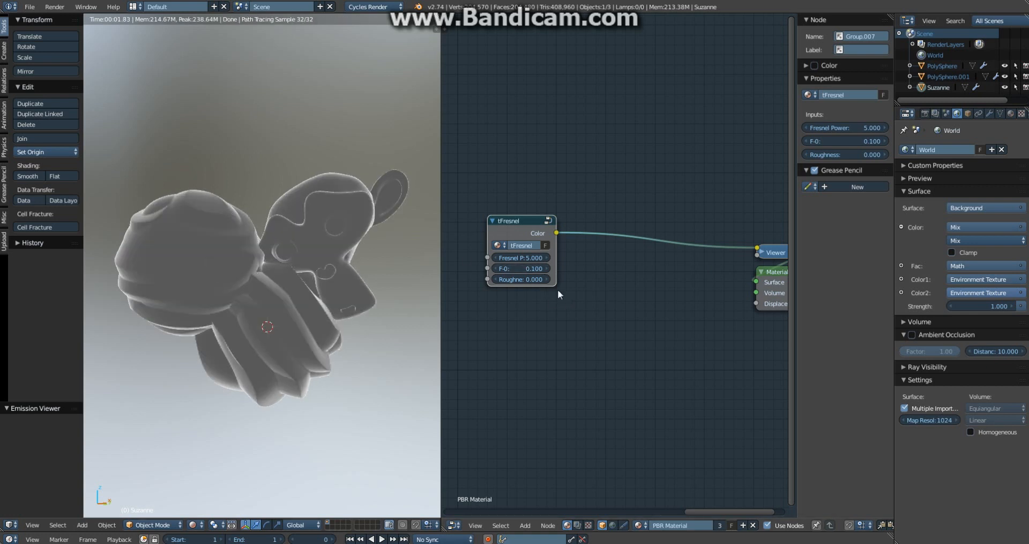
# Test the Fresnel response by raising tFresnel's Roughness to 0.4 and returning it to 0.
pyautogui.click(546, 280)
pyautogui.click(546, 280)
pyautogui.click(546, 280)
pyautogui.click(547, 280)
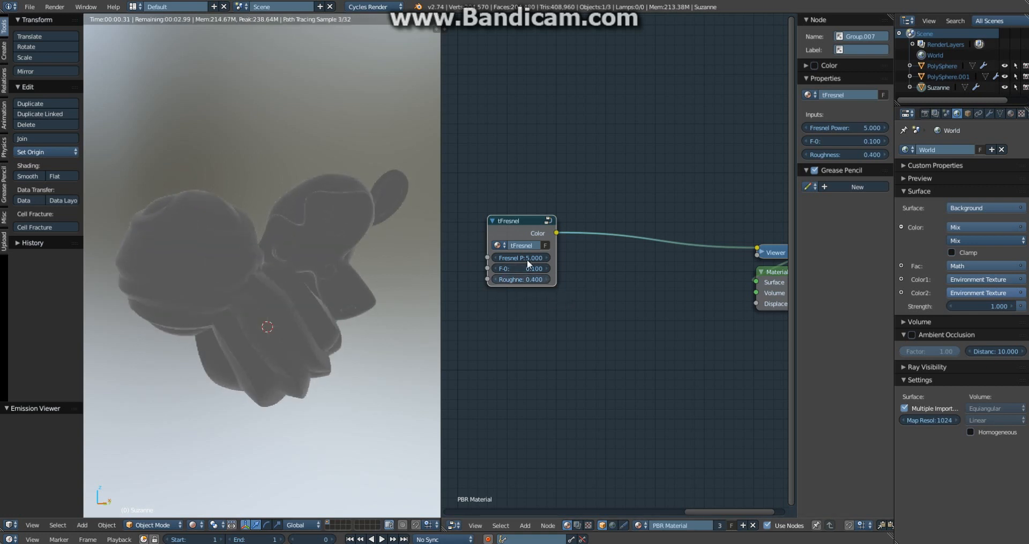
pyautogui.click(495, 279)
pyautogui.click(495, 280)
pyautogui.click(495, 280)
pyautogui.click(495, 279)
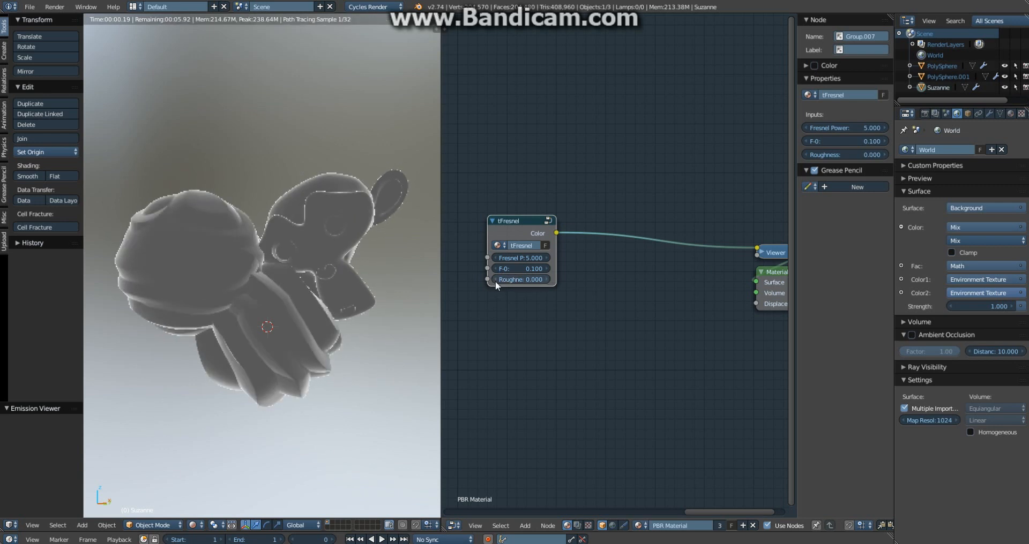
# Test tFresnel with a Fresnel Power of 1 while raising its Roughness stepwise to 0.7.
pyautogui.click(521, 258)
pyautogui.write('1')
pyautogui.press('Return')
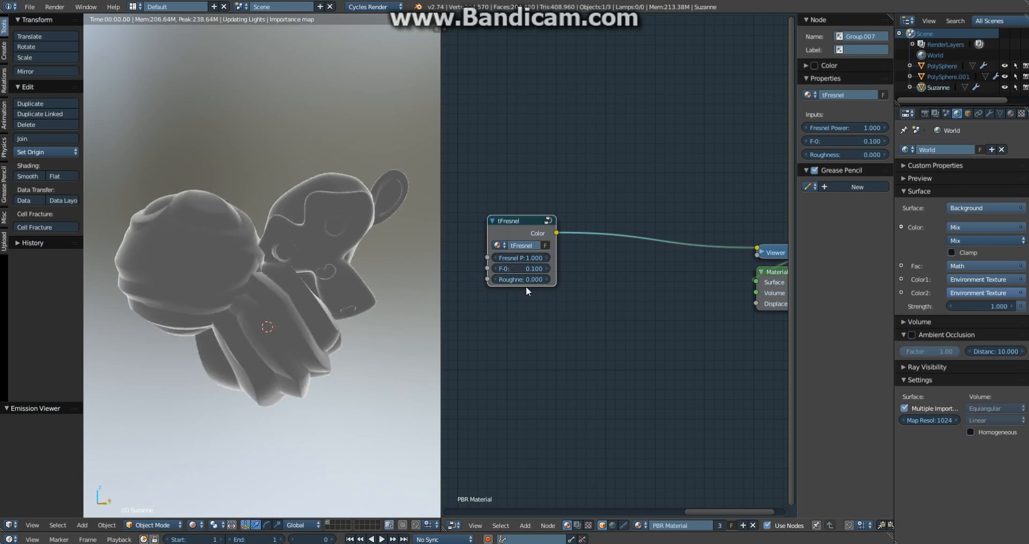
pyautogui.click(546, 280)
pyautogui.click(547, 277)
pyautogui.click(547, 277)
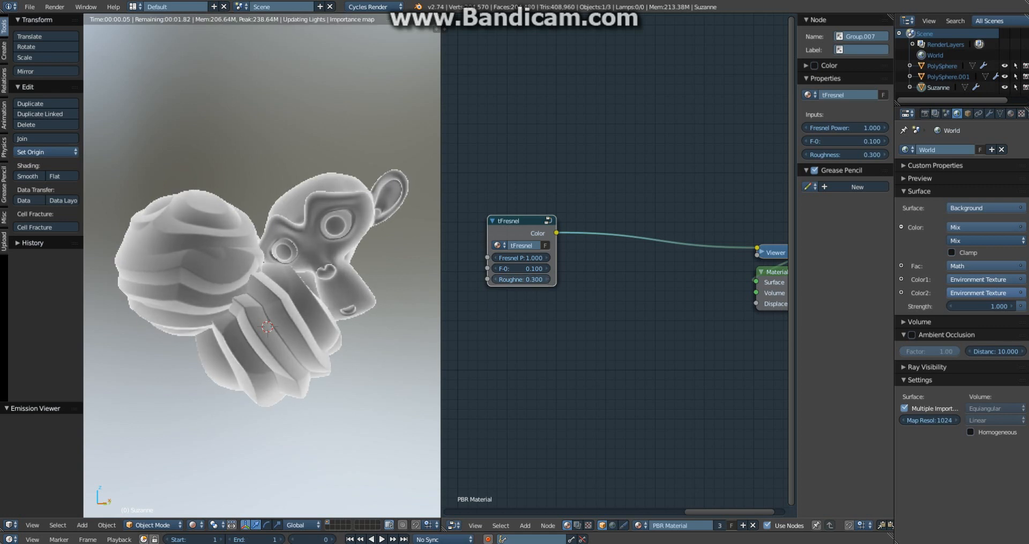
pyautogui.click(547, 277)
pyautogui.click(547, 277)
pyautogui.click(547, 277)
pyautogui.click(547, 278)
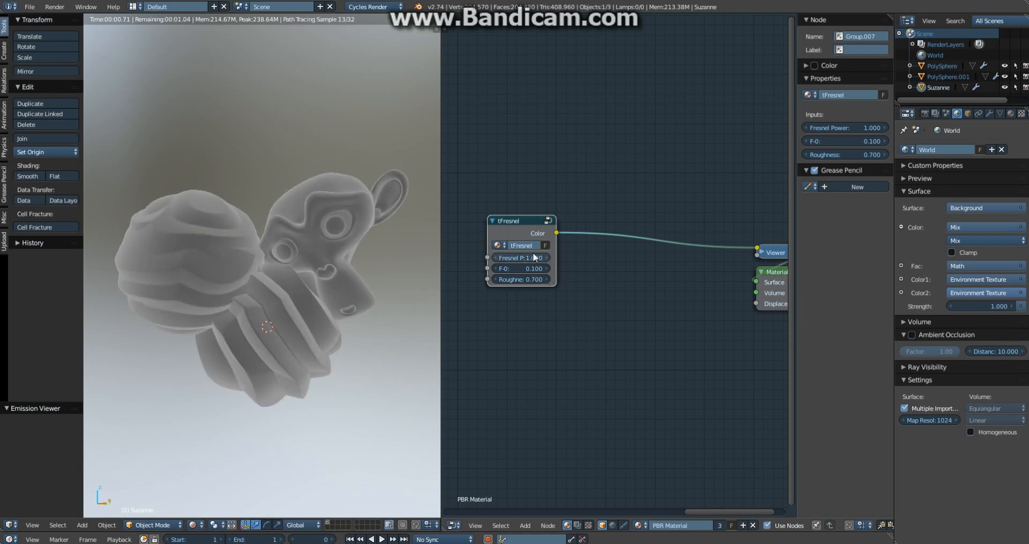
# Set tFresnel's Fresnel Power back to 5 and its Roughness to 0.
pyautogui.click(527, 257)
pyautogui.write('5')
pyautogui.press('Return')
pyautogui.click(527, 280)
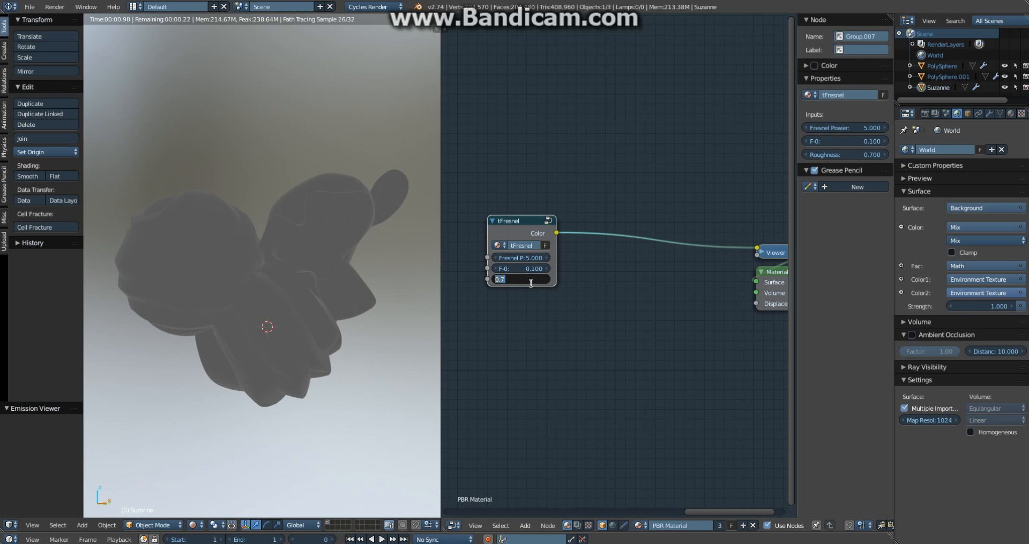
pyautogui.write('0')
pyautogui.press('Return')
# Move the tFresnel node higher in the material tree and delete the Viewer node.
pyautogui.moveTo(529, 247); pyautogui.dragTo(509, 153)
pyautogui.scroll(-2, 641, 233)
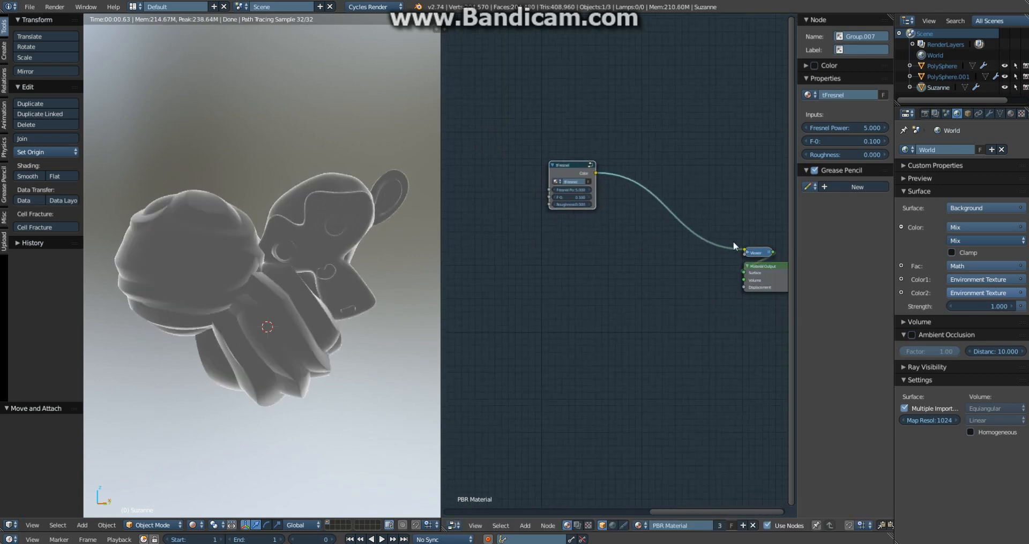
pyautogui.press('a')
pyautogui.click(764, 252)
pyautogui.press('x')
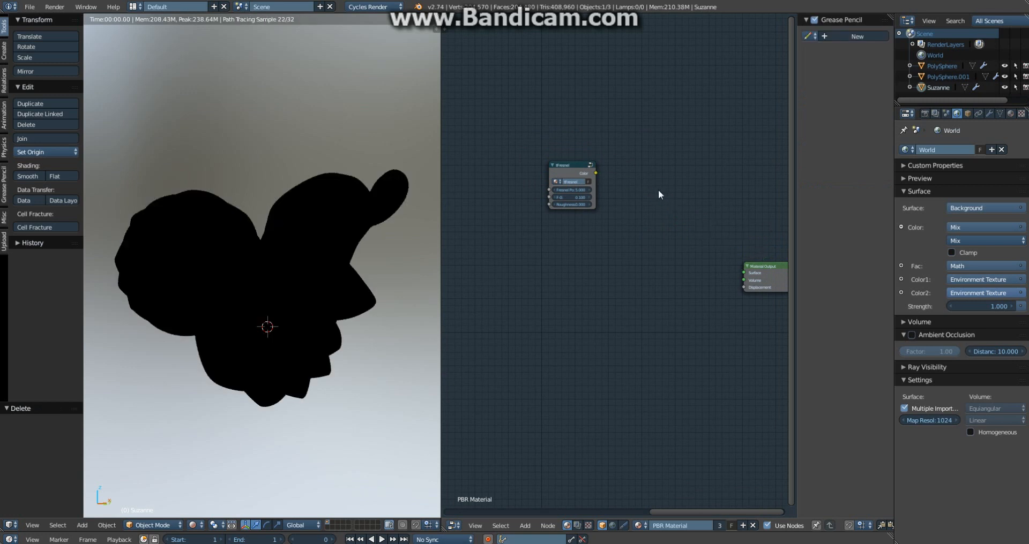
# Inside the tFresnel group, cut the link between the last Mix and Group Output and remove the Color output.
pyautogui.click(574, 170)
pyautogui.press('Tab')
pyautogui.moveTo(669, 255); pyautogui.dragTo(590, 257, button='middle')
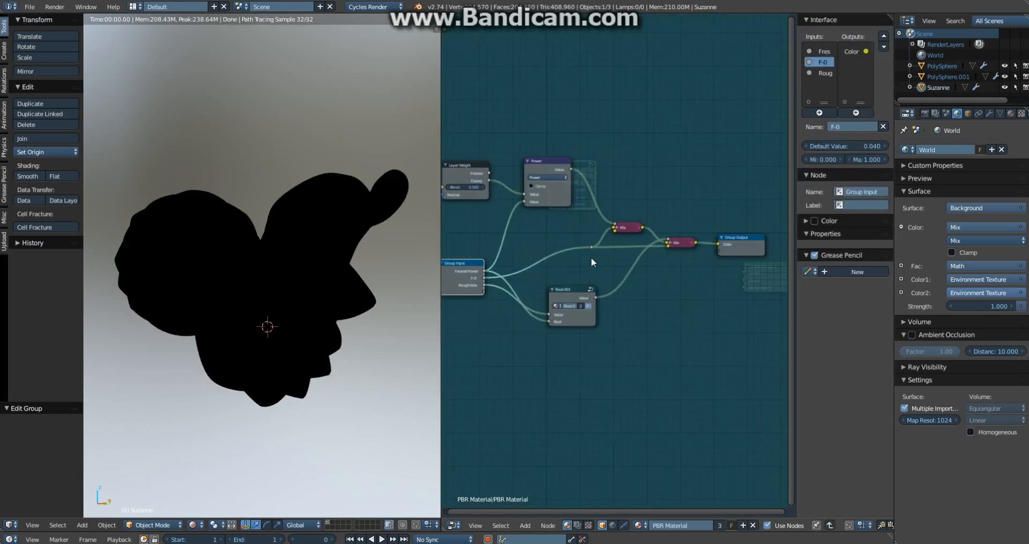
pyautogui.scroll(4, 591, 257)
pyautogui.moveTo(726, 261); pyautogui.dragTo(634, 282, button='middle')
pyautogui.click(690, 262)
pyautogui.moveTo(691, 263); pyautogui.dragTo(725, 274)
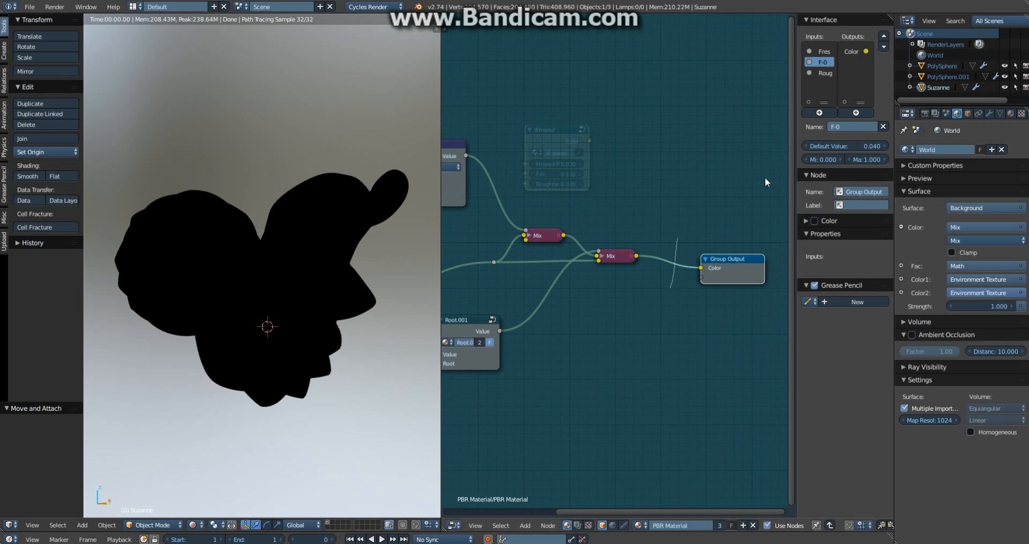
pyautogui.click(853, 52)
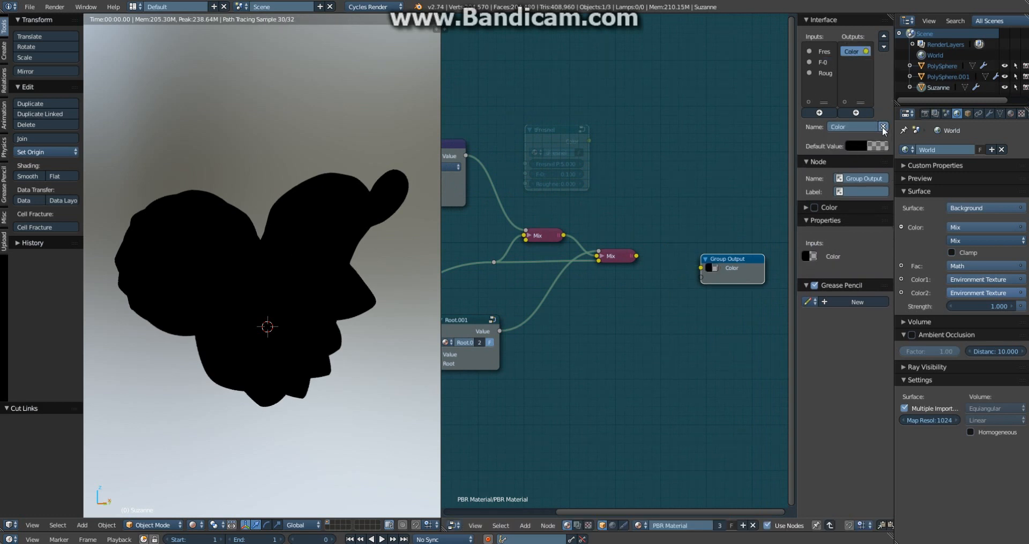
pyautogui.click(882, 127)
# Create a Value output for the group using Root.001's value, feed it from the last Mix instead, and leave the group.
pyautogui.moveTo(500, 331); pyautogui.dragTo(702, 268)
pyautogui.keyDown('shift'); pyautogui.moveTo(669, 299); pyautogui.dragTo(669, 303); pyautogui.keyUp('shift')
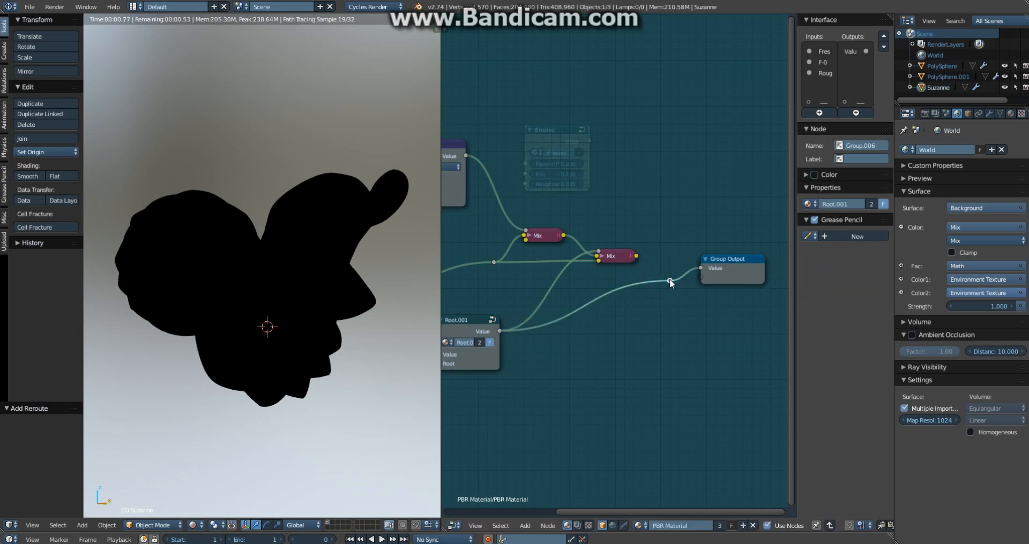
pyautogui.press('x')
pyautogui.moveTo(635, 257); pyautogui.dragTo(687, 260)
pyautogui.scroll(-2, 692, 284)
pyautogui.moveTo(701, 309); pyautogui.dragTo(860, 269, button='middle')
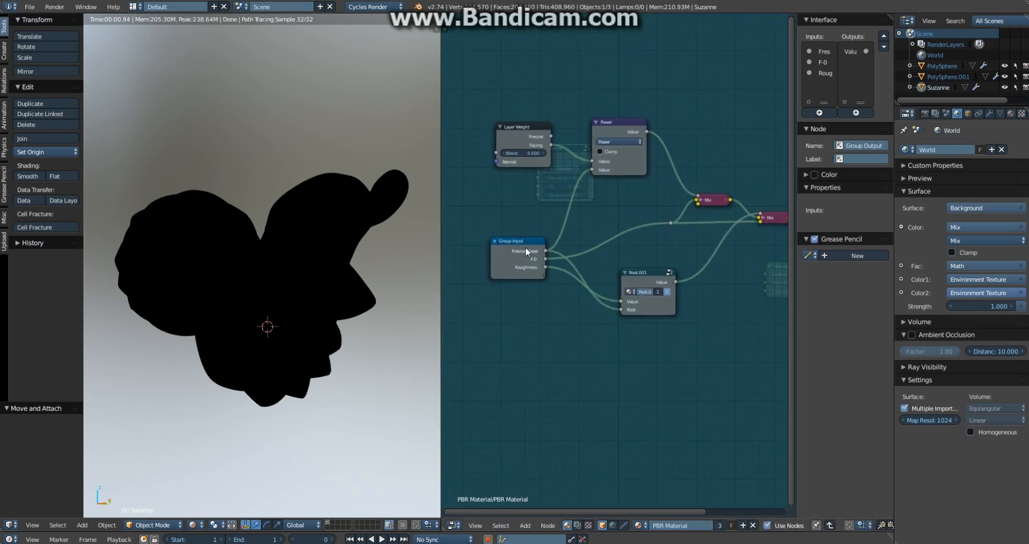
pyautogui.press('Tab')
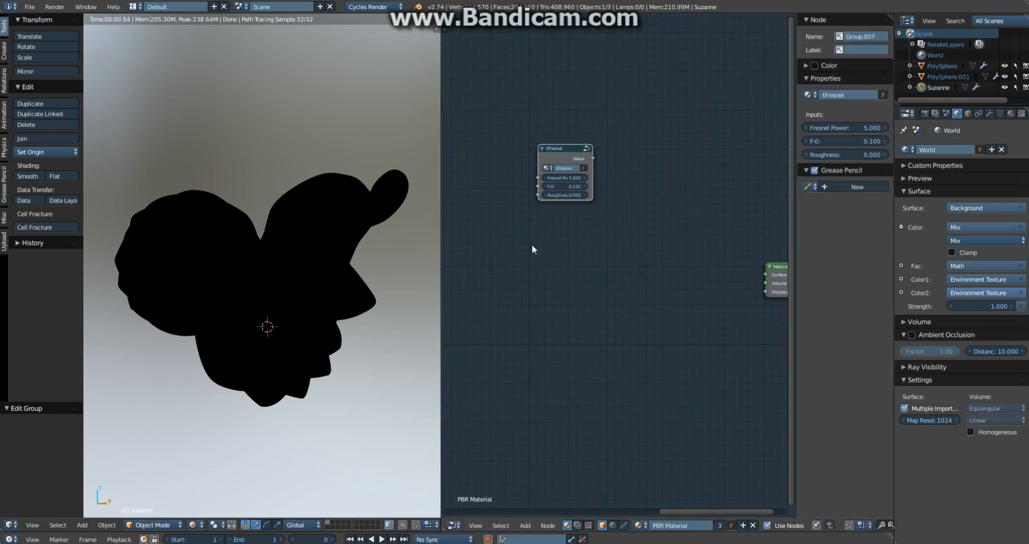
# Move the tFresnel group node closer to the Material Output side of the tree, leaving it deselected.
pyautogui.press('Tab')
pyautogui.press('Tab')
pyautogui.scroll(3, 555, 224)
pyautogui.scroll(-6, 556, 228)
pyautogui.moveTo(575, 283); pyautogui.dragTo(574, 328, button='middle')
pyautogui.scroll(5, 577, 290)
pyautogui.press('a')
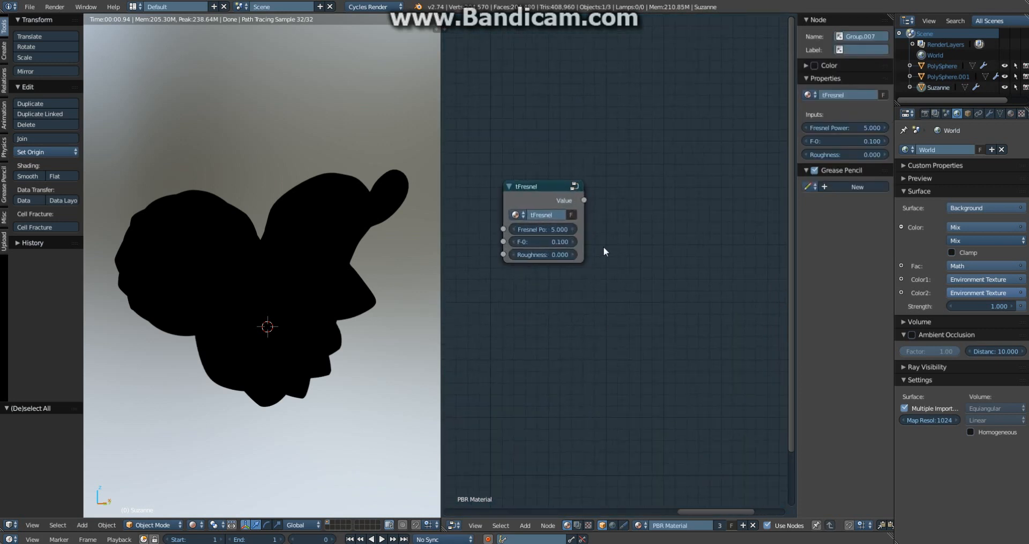
pyautogui.moveTo(604, 246); pyautogui.dragTo(672, 233, button='middle')
pyautogui.moveTo(581, 183); pyautogui.dragTo(683, 183)
pyautogui.press('a')
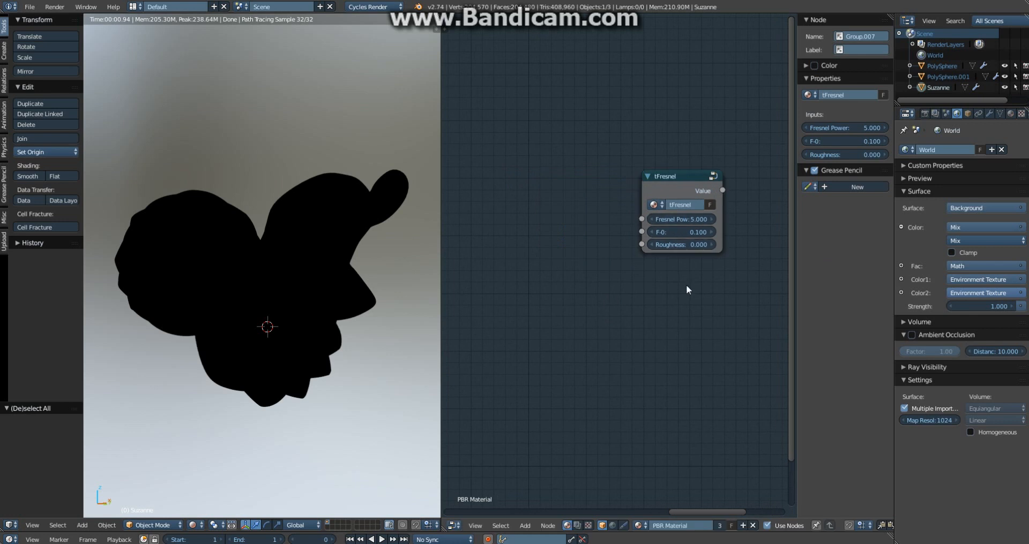
pyautogui.scroll(-1, 686, 286)
pyautogui.moveTo(687, 285); pyautogui.dragTo(650, 264, button='middle')
pyautogui.hotkey('shift', 'a')
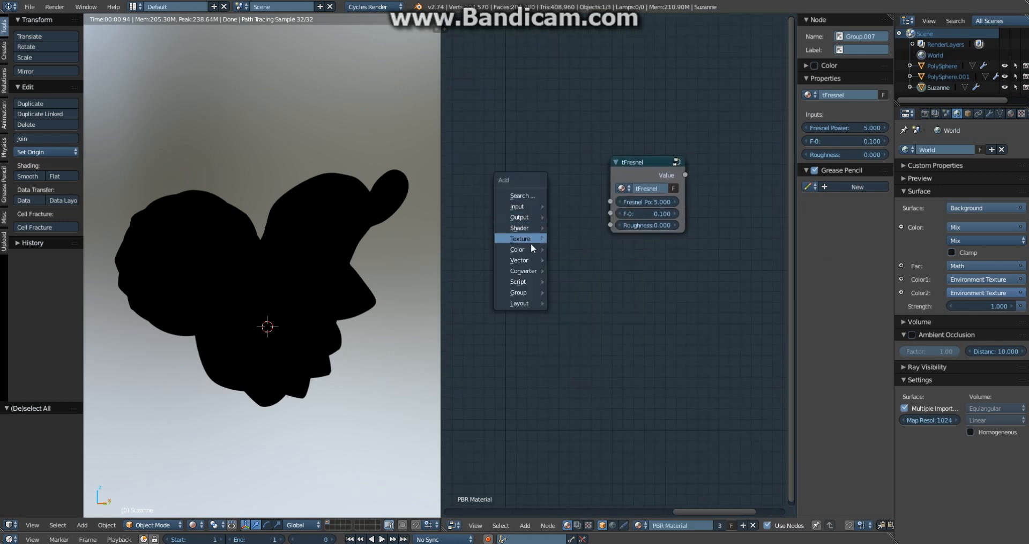
pyautogui.moveTo(525, 249)
pyautogui.click(579, 254)
pyautogui.click(677, 345)
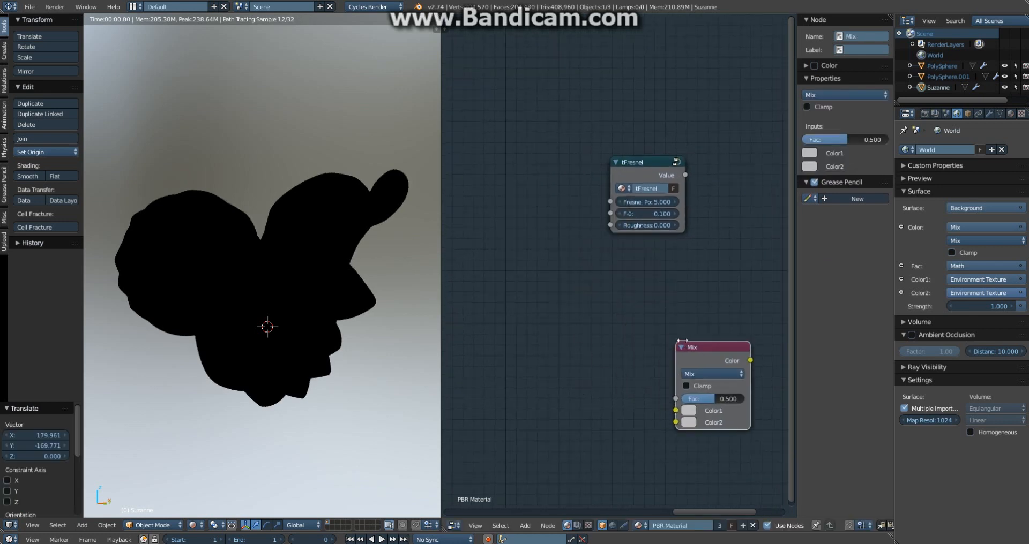
pyautogui.moveTo(665, 279); pyautogui.dragTo(527, 137, button='middle')
pyautogui.press('x')
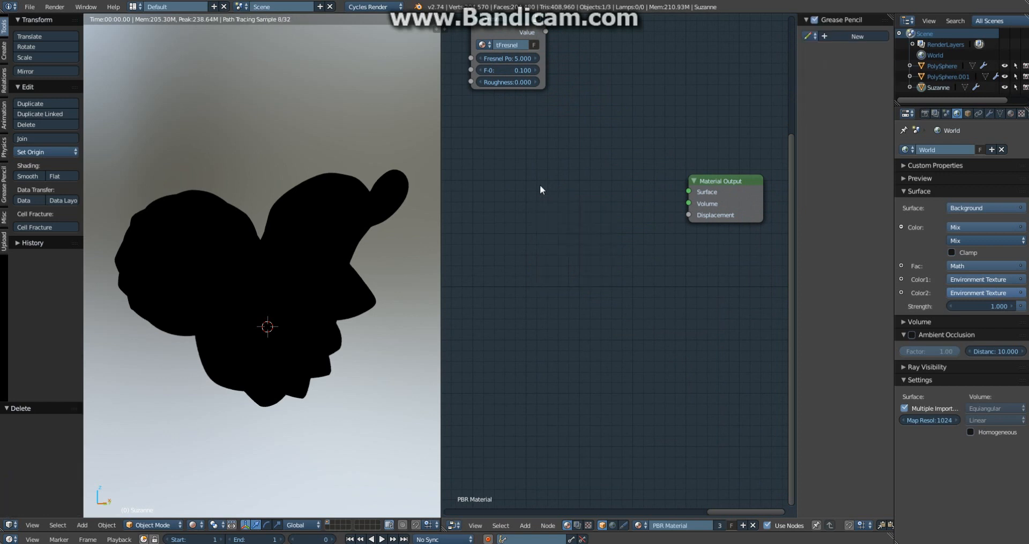
# Add an RGB input node and place it below the tFresnel node, well before Material Output.
pyautogui.hotkey('shift', 'a')
pyautogui.moveTo(529, 144)
pyautogui.click(571, 217)
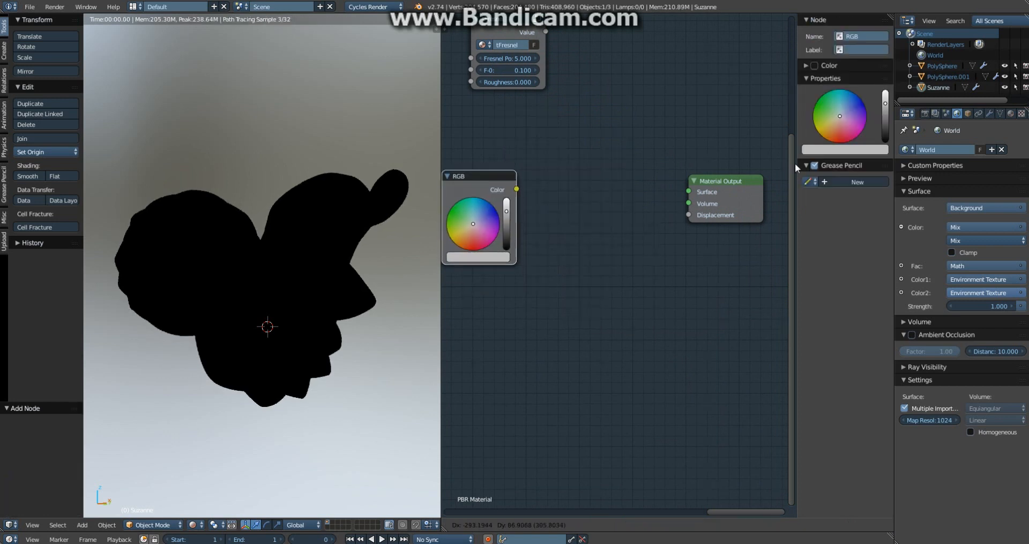
pyautogui.click(412, 186)
# Bring up the choice of converter nodes for adding one between the RGB node and Material Output.
pyautogui.hotkey('shift', 'a')
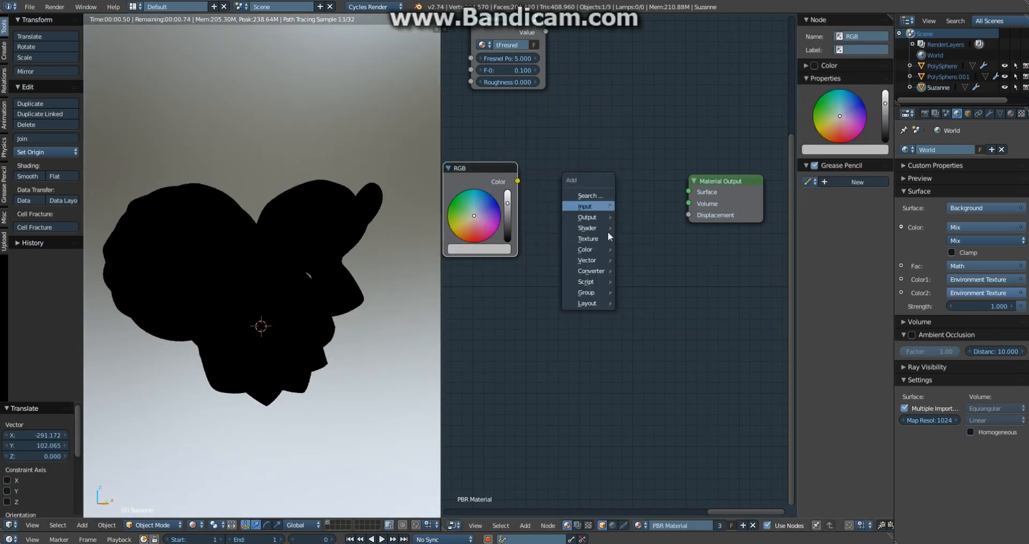
pyautogui.moveTo(603, 293)
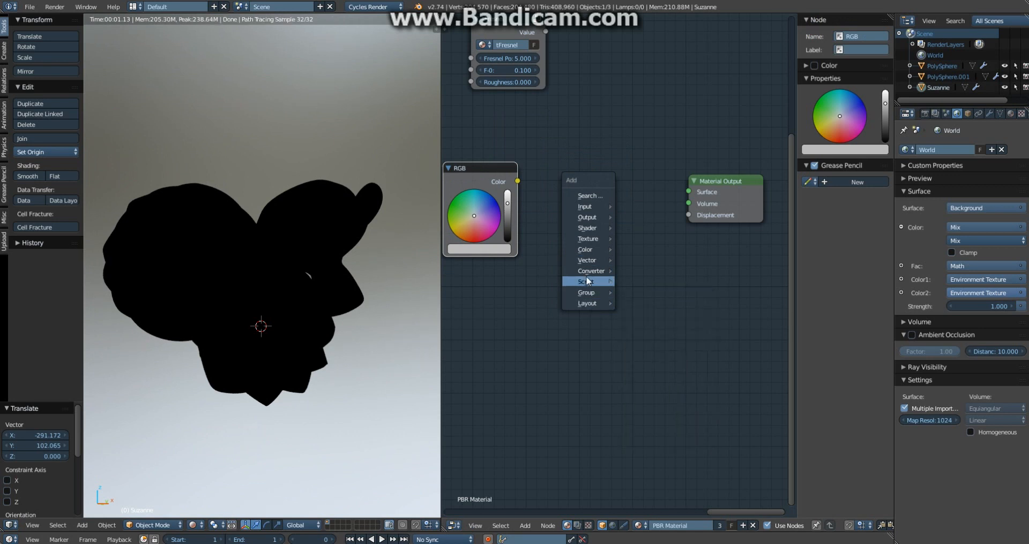
pyautogui.moveTo(594, 271)
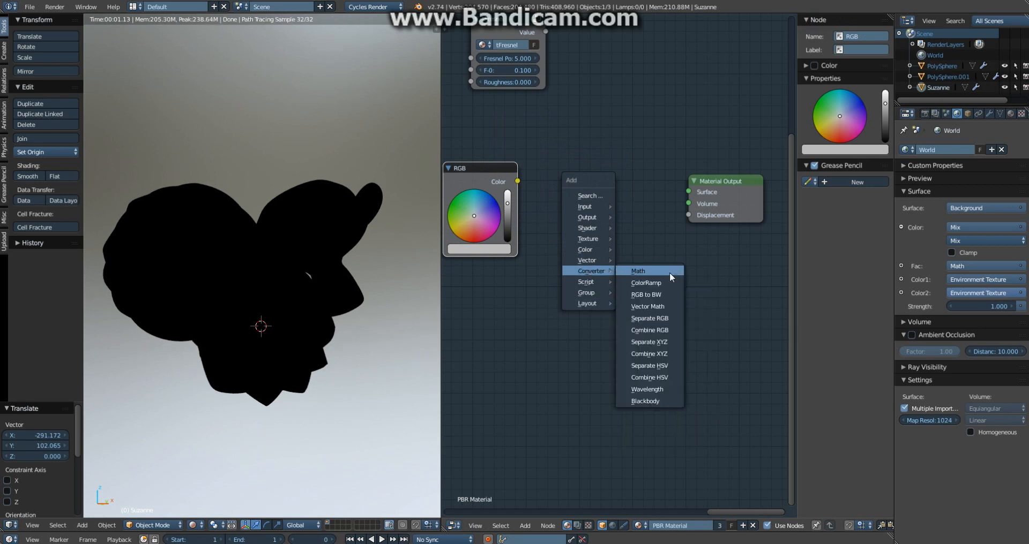
# Add a Math node set to Add with its second value at 0, and feed the RGB colour into its first value.
pyautogui.click(670, 272)
pyautogui.click(609, 203)
pyautogui.click(609, 208)
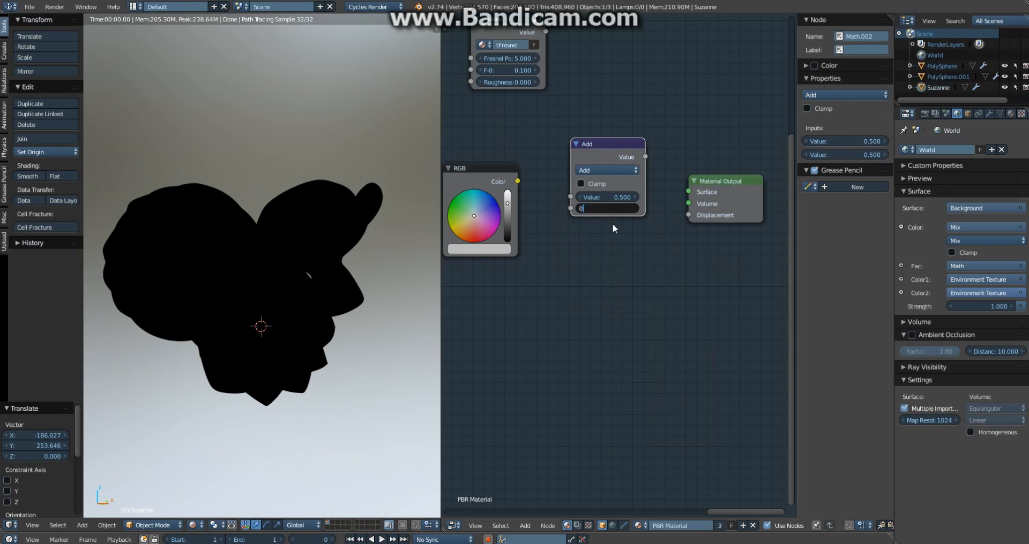
pyautogui.write('0')
pyautogui.press('Return')
pyautogui.moveTo(517, 181); pyautogui.dragTo(571, 197)
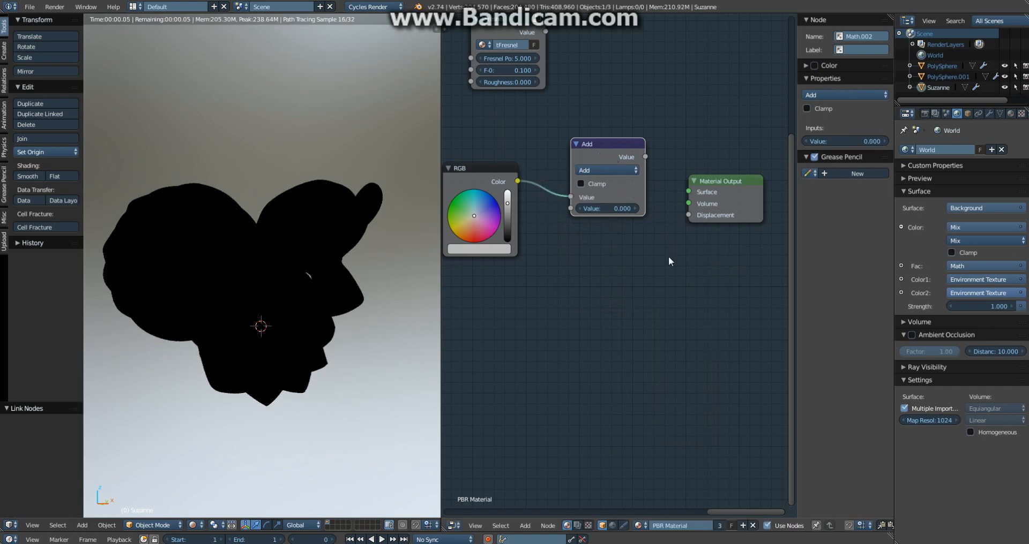
# Preview the Add node's output on the model through an emission viewer.
pyautogui.keyDown('ctrl'); pyautogui.keyDown('shift'); pyautogui.click(618, 160); pyautogui.keyUp('shift'); pyautogui.keyUp('ctrl')
pyautogui.moveTo(670, 277); pyautogui.dragTo(713, 325, button='middle')
pyautogui.scroll(-1, 568, 266)
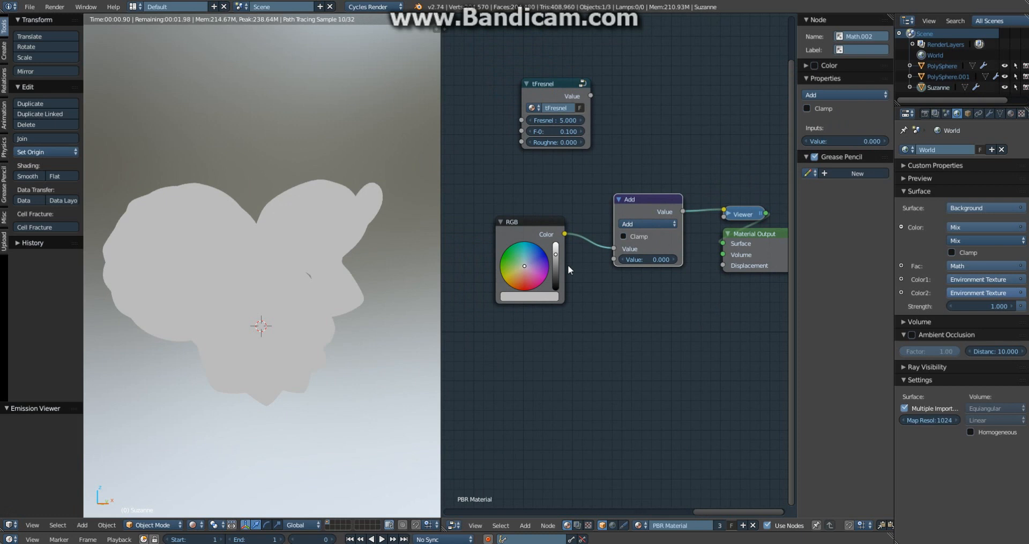
# Test the RGB node's brightness at 1 and about 0.33, and raise its saturation to 1.
pyautogui.click(536, 296)
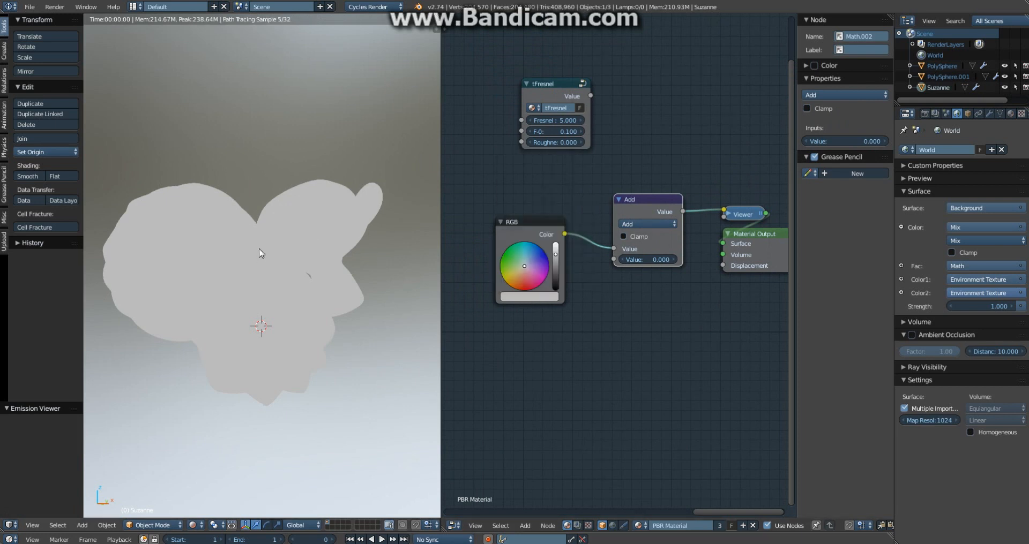
pyautogui.click(556, 296)
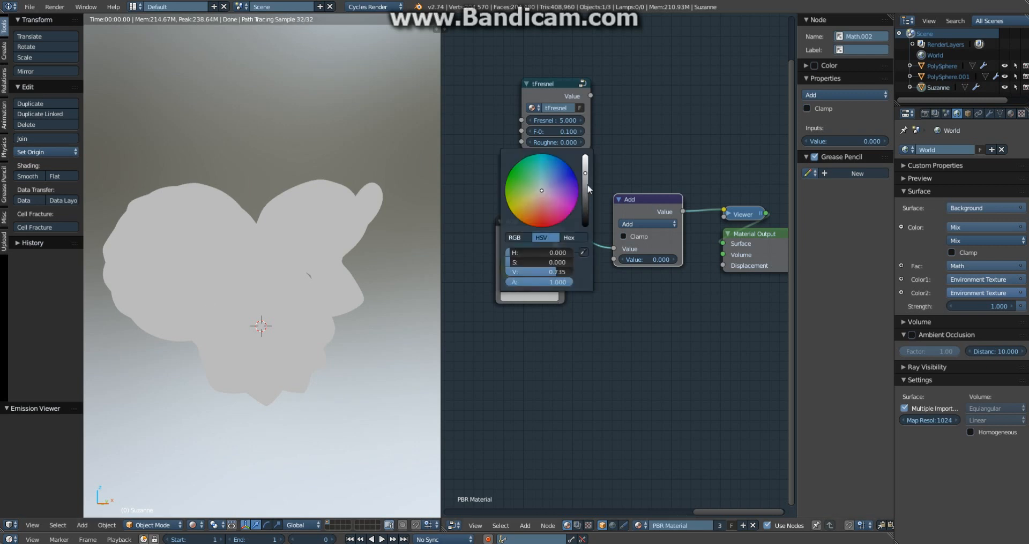
pyautogui.click(585, 159)
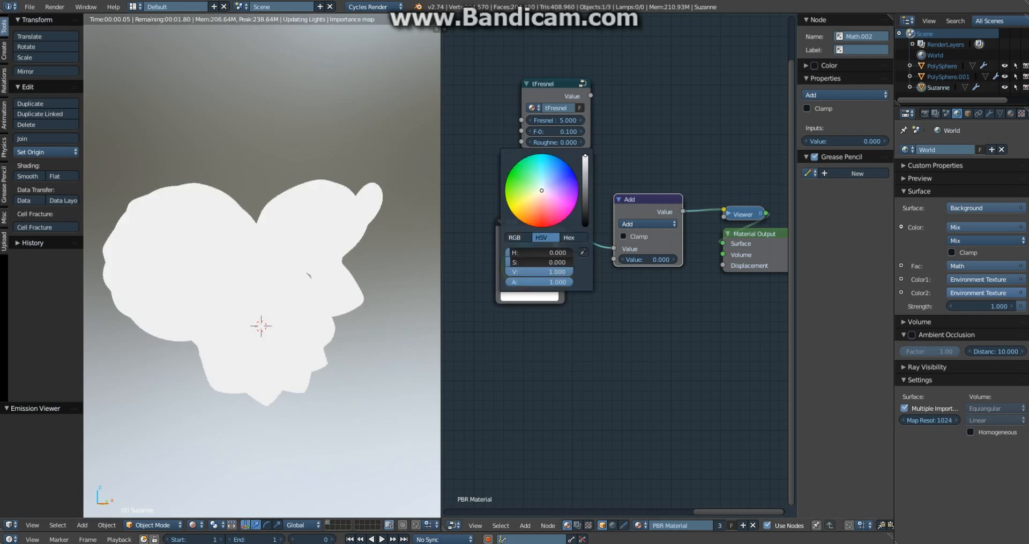
pyautogui.moveTo(585, 156); pyautogui.dragTo(590, 204)
pyautogui.moveTo(539, 262); pyautogui.dragTo(572, 263)
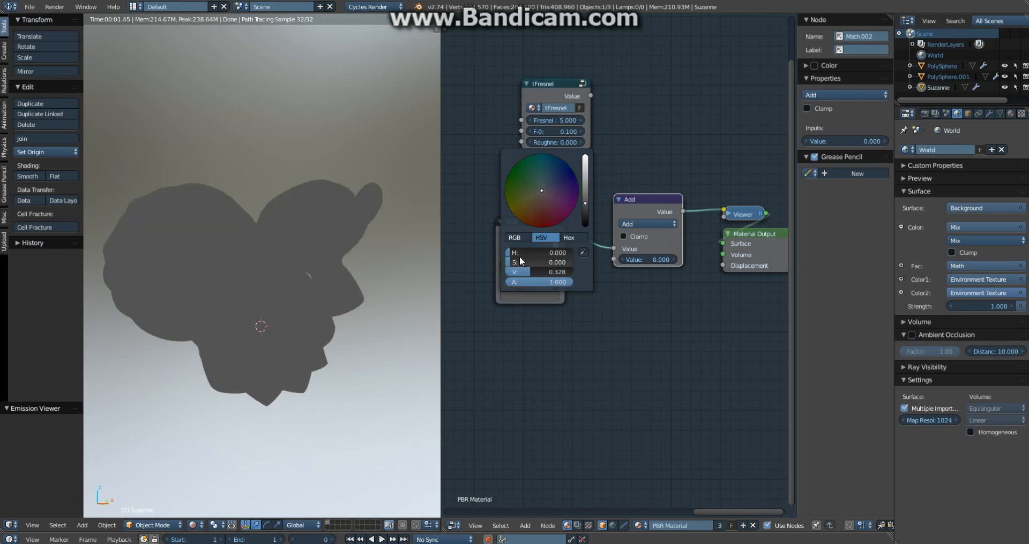
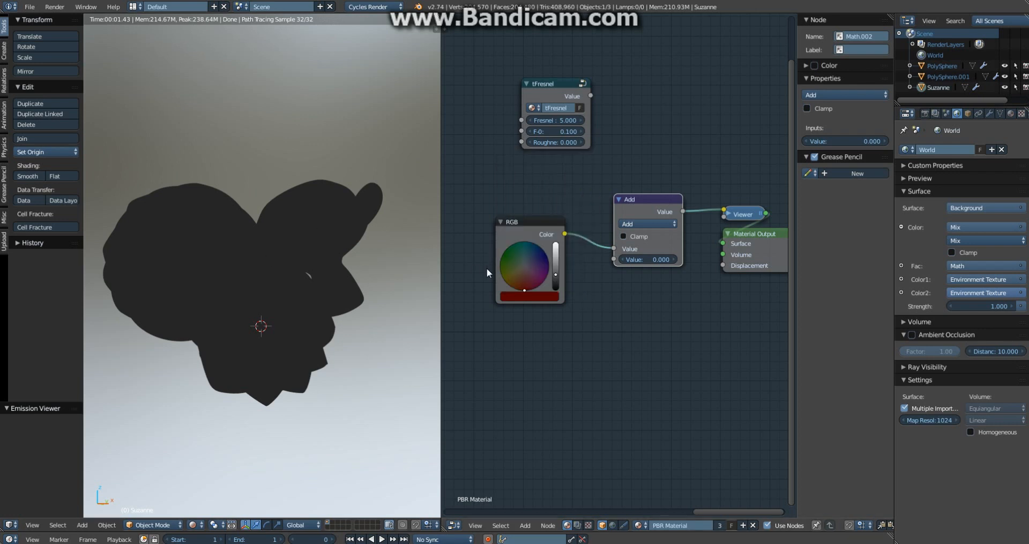
# Shift the RGB node's hue from red through green, about 0.445, to dark blue.
pyautogui.click(529, 293)
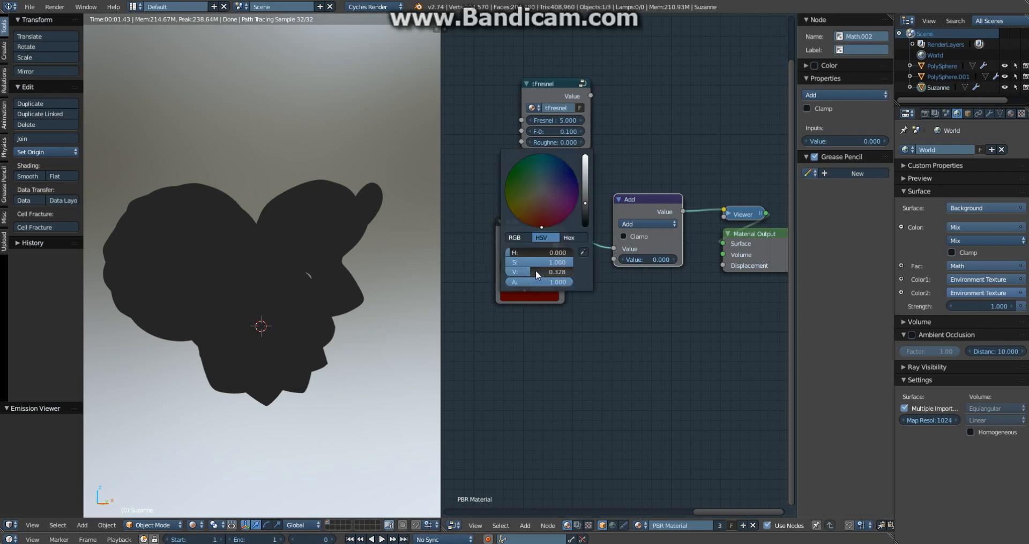
pyautogui.moveTo(531, 273); pyautogui.dragTo(542, 252)
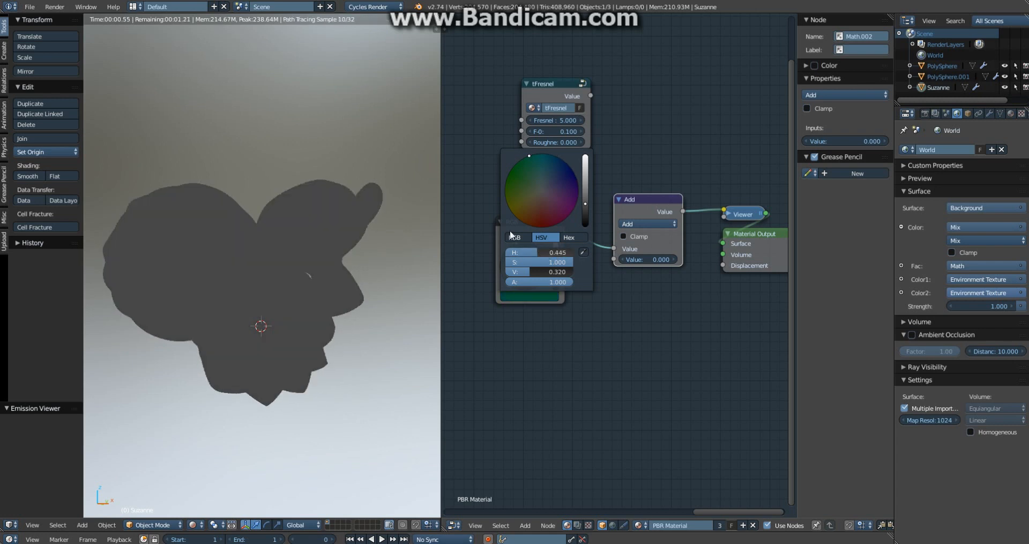
pyautogui.click(534, 299)
pyautogui.moveTo(544, 252)
pyautogui.mouseDown()
pyautogui.moveTo(557, 252)
pyautogui.moveTo(548, 252)
pyautogui.mouseUp()
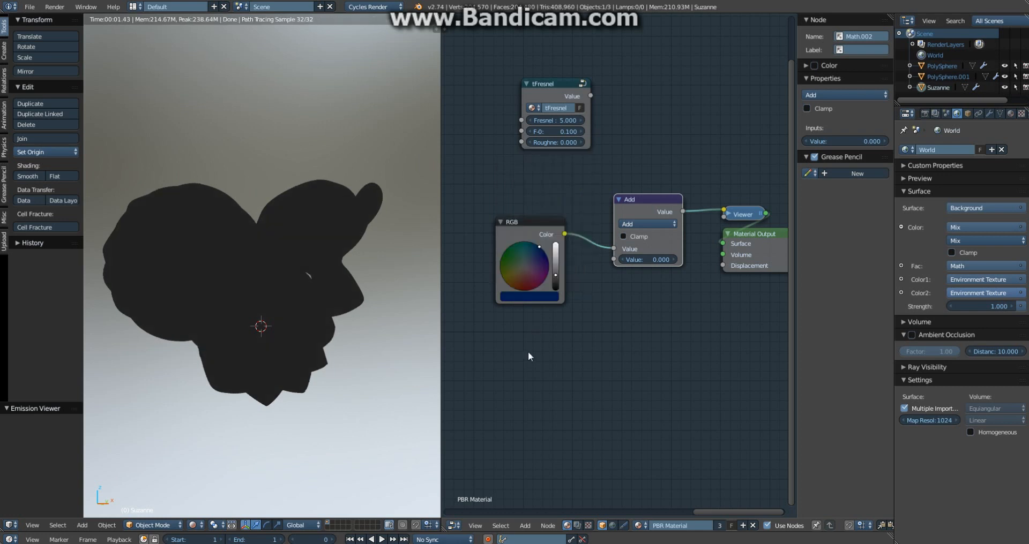
# Delete the RGB, Add and Viewer nodes, keeping the tFresnel group and the Material Output.
pyautogui.moveTo(529, 221)
pyautogui.mouseDown()
pyautogui.moveTo(542, 250)
pyautogui.moveTo(542, 235)
pyautogui.mouseUp()
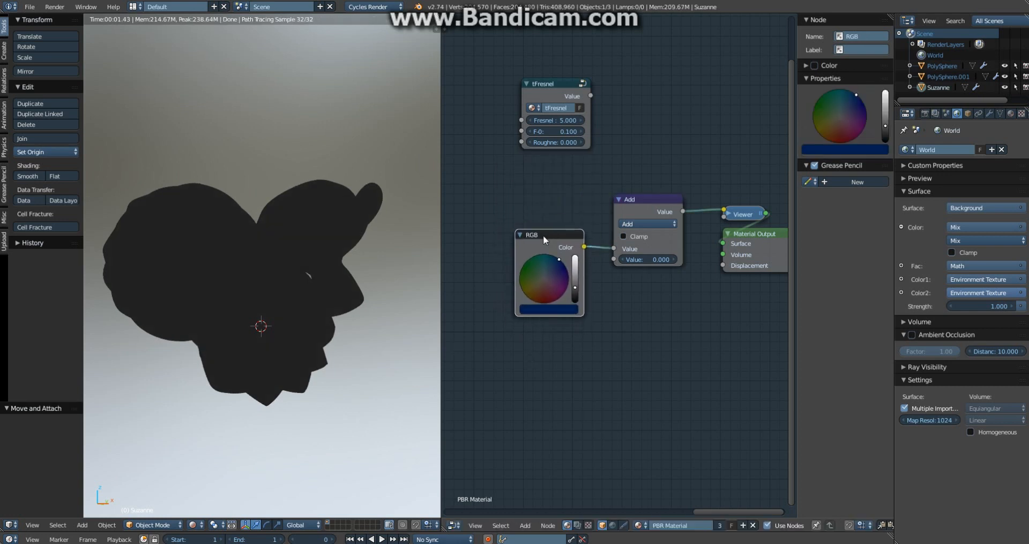
pyautogui.scroll(-2, 535, 243)
pyautogui.press('a')
pyautogui.moveTo(551, 303); pyautogui.dragTo(548, 304)
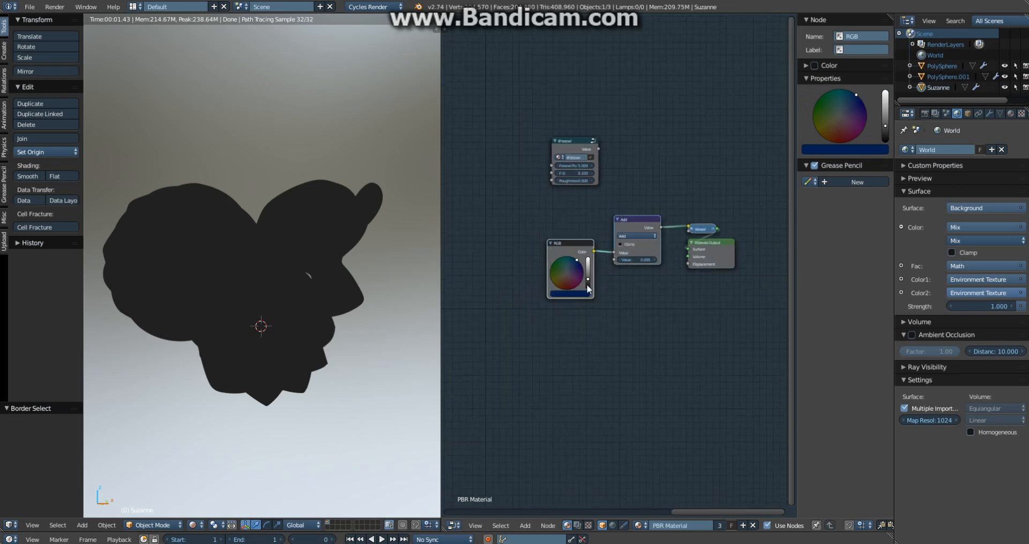
pyautogui.scroll(3, 600, 316)
pyautogui.moveTo(613, 326); pyautogui.dragTo(618, 370, button='middle')
pyautogui.press('a')
pyautogui.press('b')
pyautogui.moveTo(646, 249); pyautogui.dragTo(542, 363)
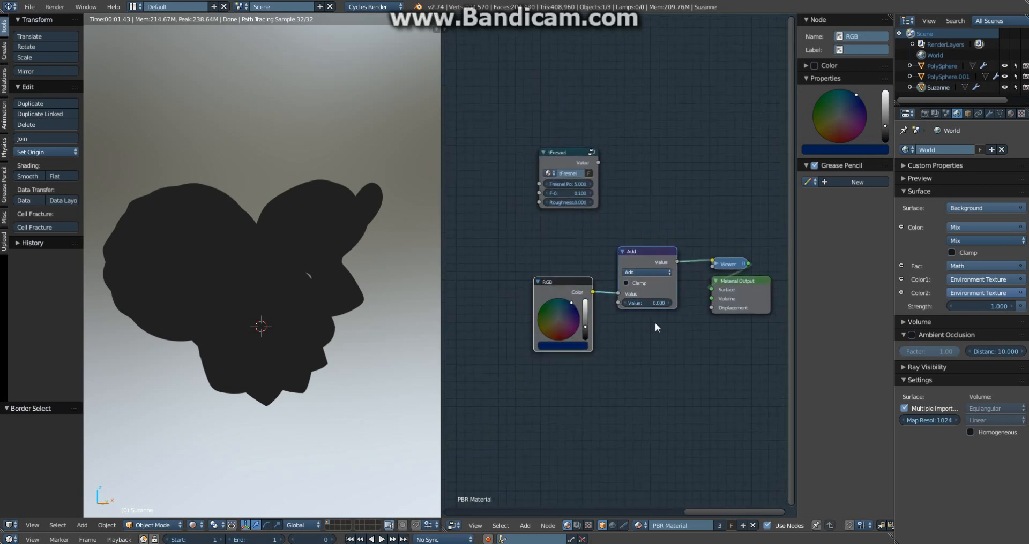
pyautogui.press('x')
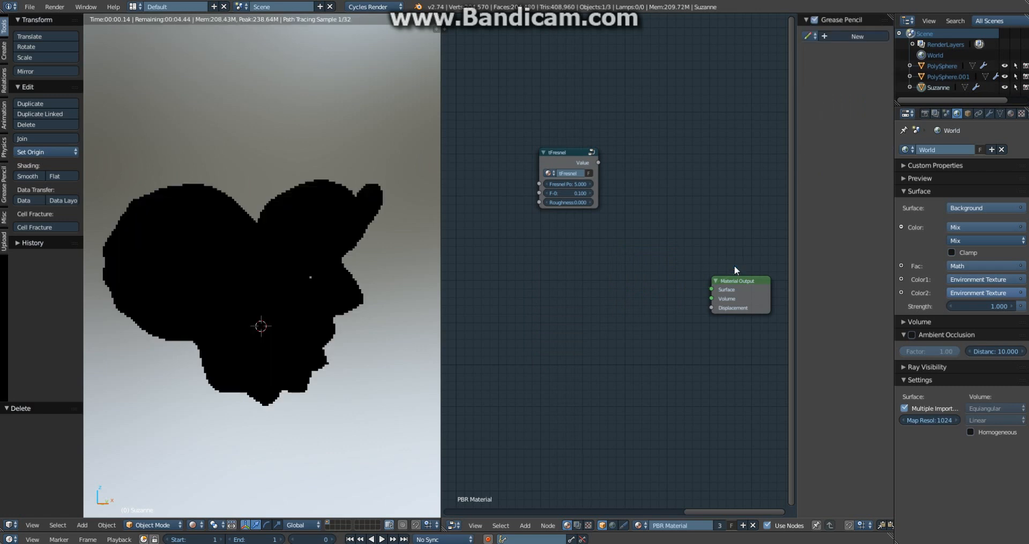
# Move the tFresnel group node down nearer the Material Output's level and preview its output on the model.
pyautogui.click(566, 155)
pyautogui.moveTo(566, 155); pyautogui.dragTo(657, 279)
pyautogui.press('a')
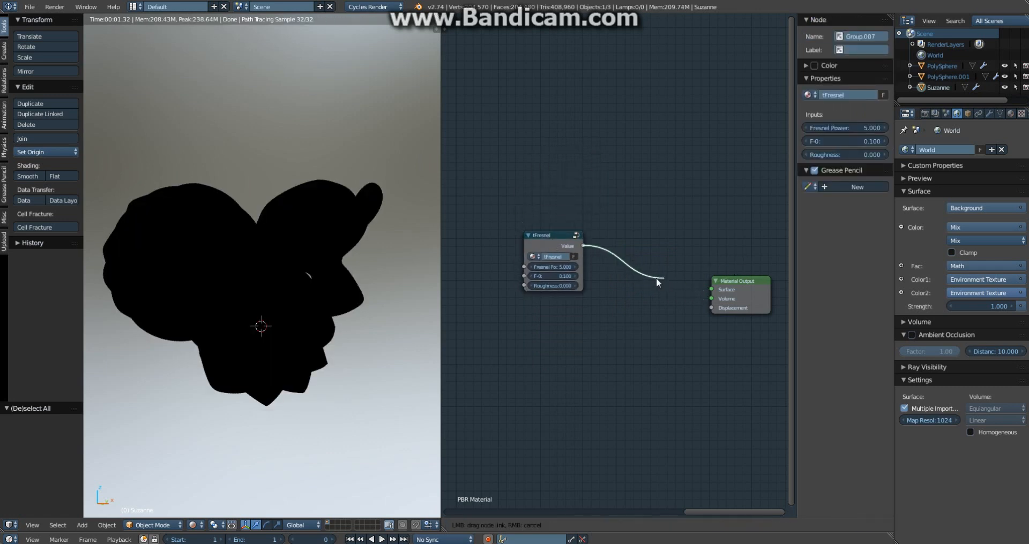
pyautogui.moveTo(524, 235); pyautogui.dragTo(558, 232)
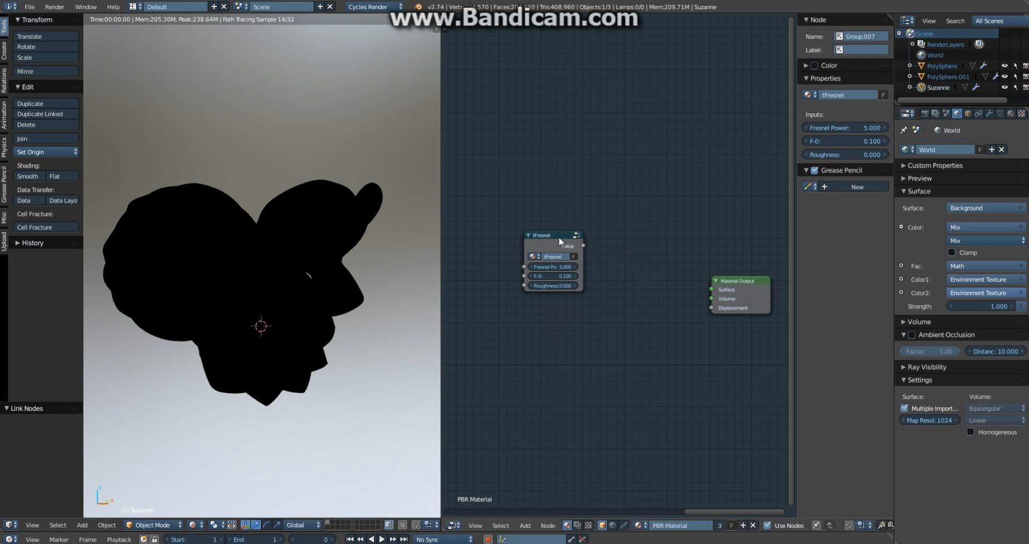
pyautogui.keyDown('ctrl'); pyautogui.keyDown('shift'); pyautogui.click(558, 237); pyautogui.keyUp('shift'); pyautogui.keyUp('ctrl')
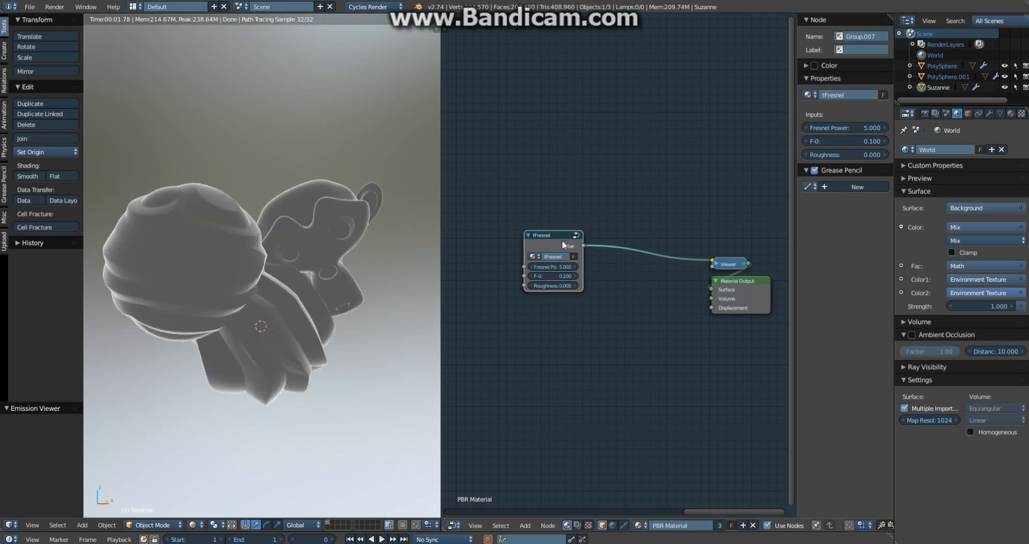
# Set the tFresnel node's F-0 to 0.04.
pyautogui.click(554, 276)
pyautogui.write('.04')
pyautogui.press('Return')
# Move the tFresnel node up and away from the Viewer, and give its node group a fake user.
pyautogui.press('g')
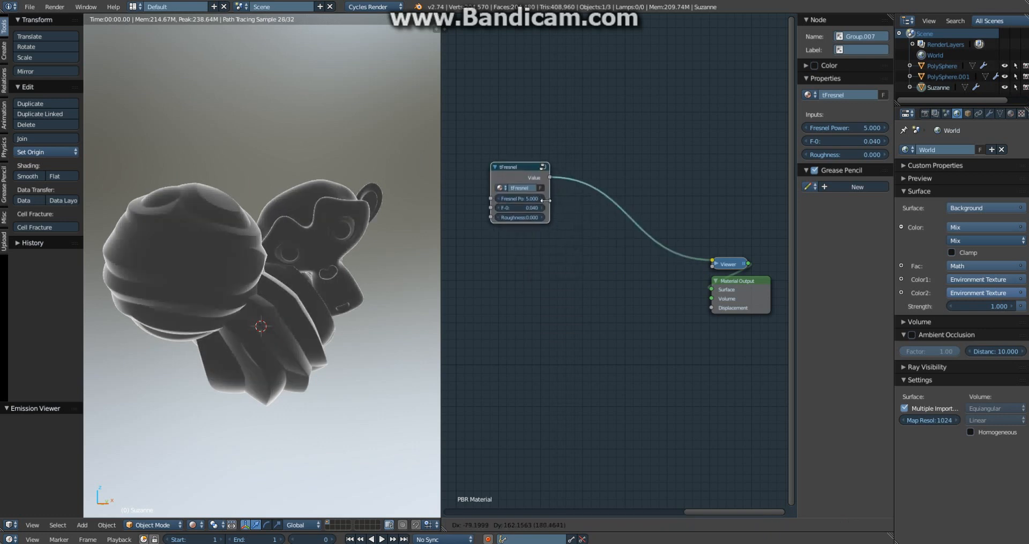
pyautogui.click(545, 199)
pyautogui.press('a')
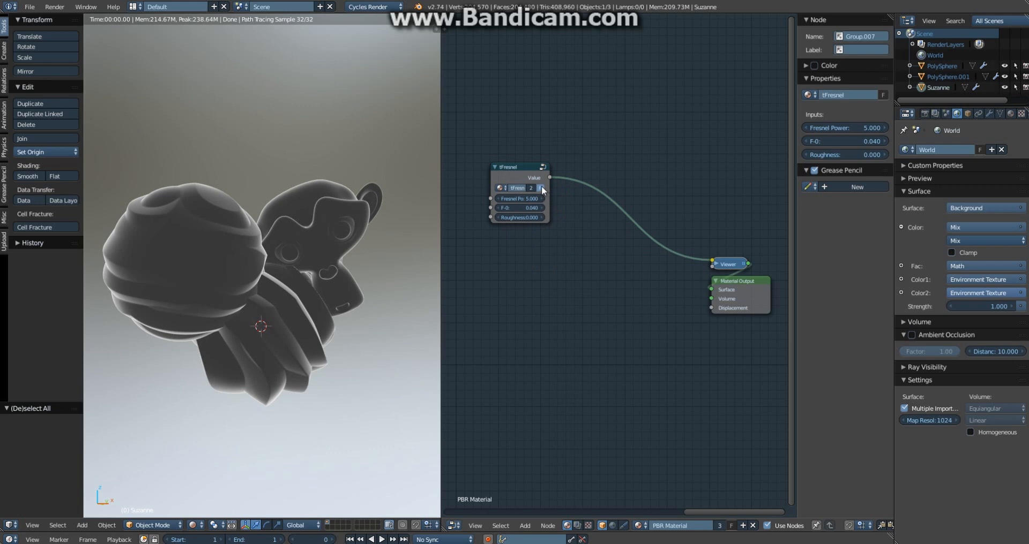
# Inside the tFresnel group, collapse the Root.001 and Power nodes and move Power closer to the Mix node.
pyautogui.press('Tab')
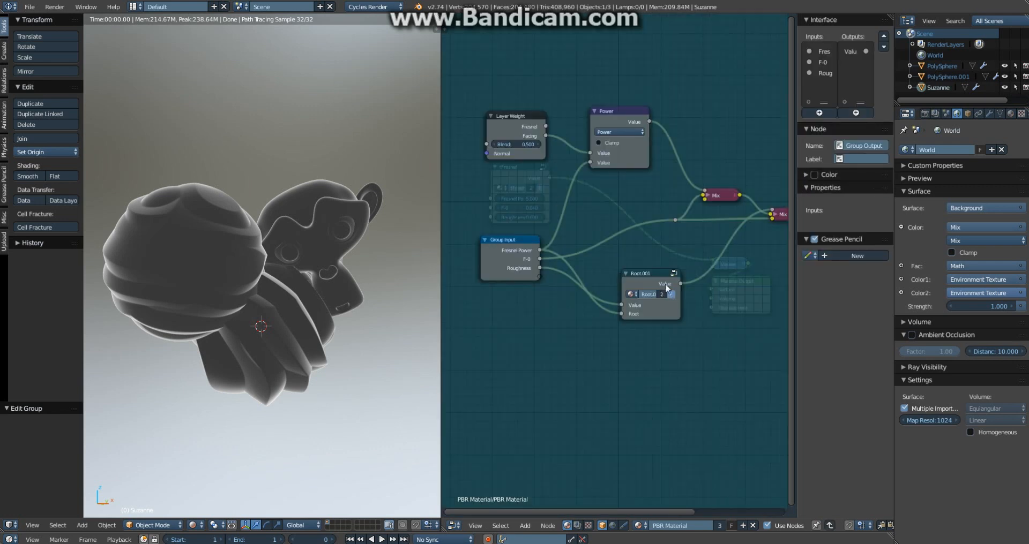
pyautogui.click(638, 270)
pyautogui.press('h')
pyautogui.click(606, 118)
pyautogui.press('h')
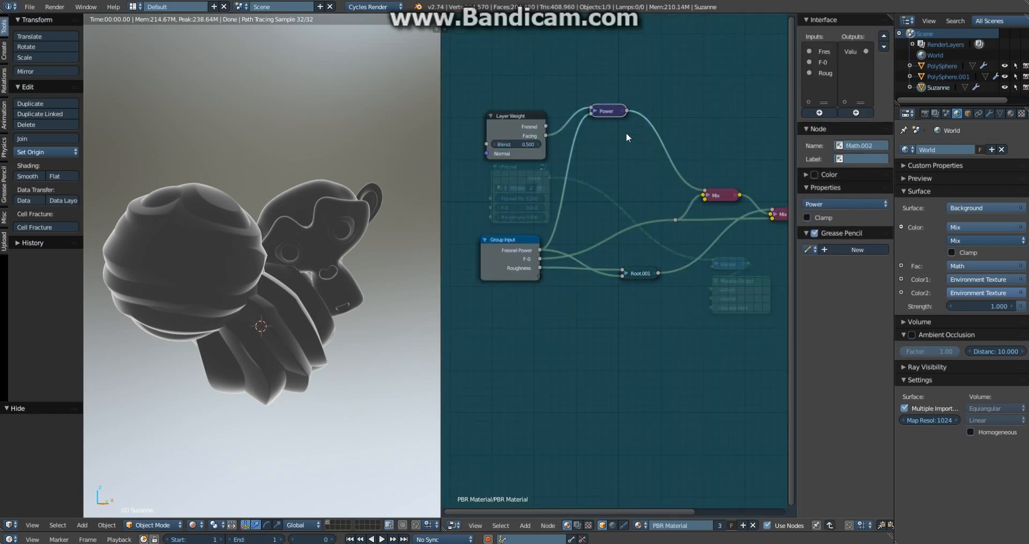
pyautogui.press('g')
pyautogui.click(658, 194)
# Collapse the Layer Weight node, place it above the Group Input, and leave the tFresnel group.
pyautogui.click(528, 131)
pyautogui.press('h')
pyautogui.press('g')
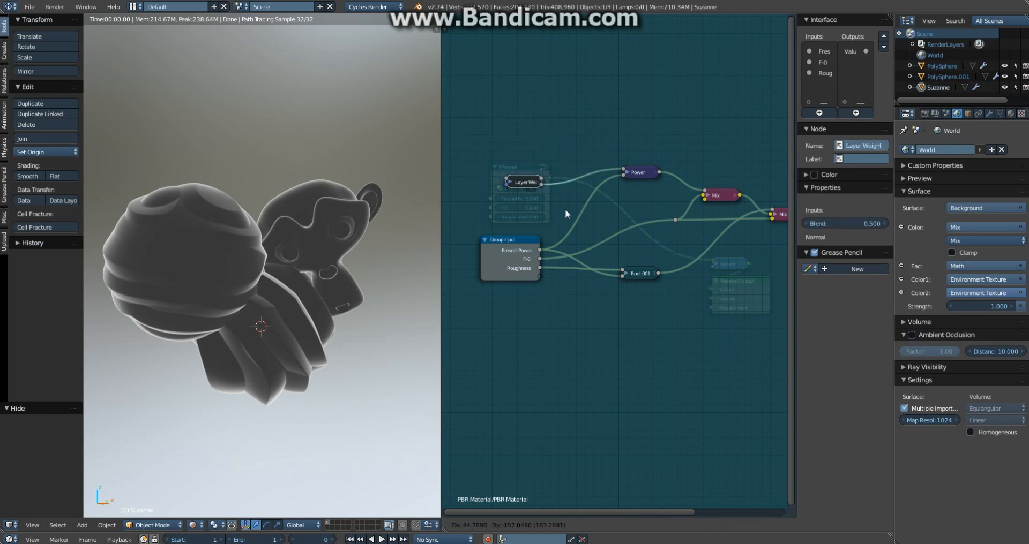
pyautogui.click(561, 180)
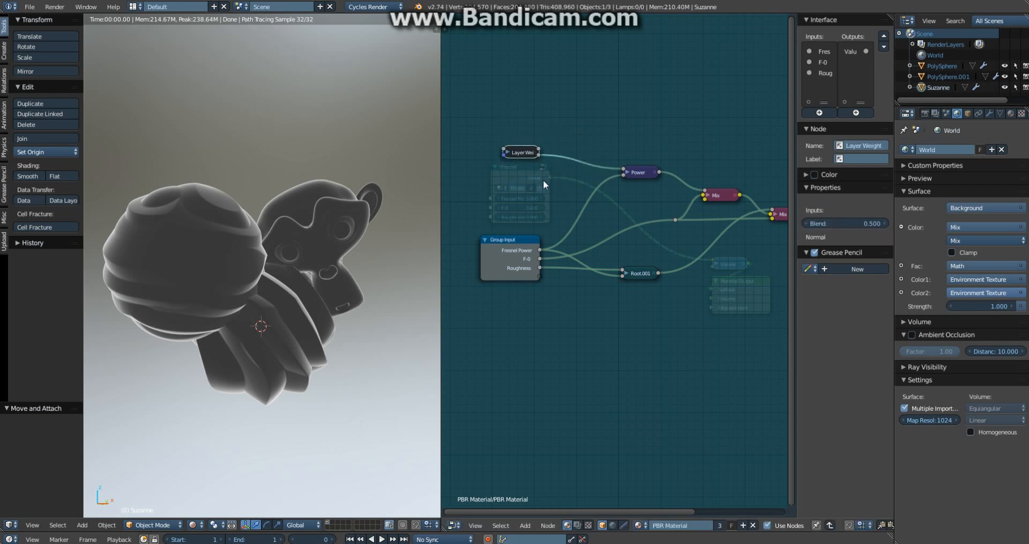
pyautogui.press('a')
pyautogui.press('Tab')
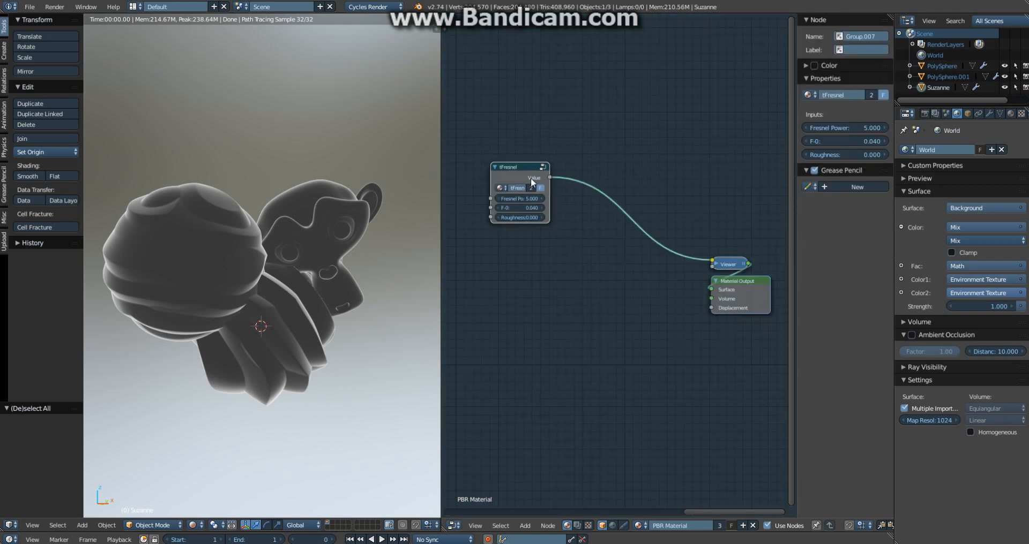
# Delete the tFresnel and Viewer nodes so that only the Material Output remains.
pyautogui.moveTo(522, 169)
pyautogui.mouseDown()
pyautogui.moveTo(543, 166)
pyautogui.moveTo(524, 169)
pyautogui.mouseUp()
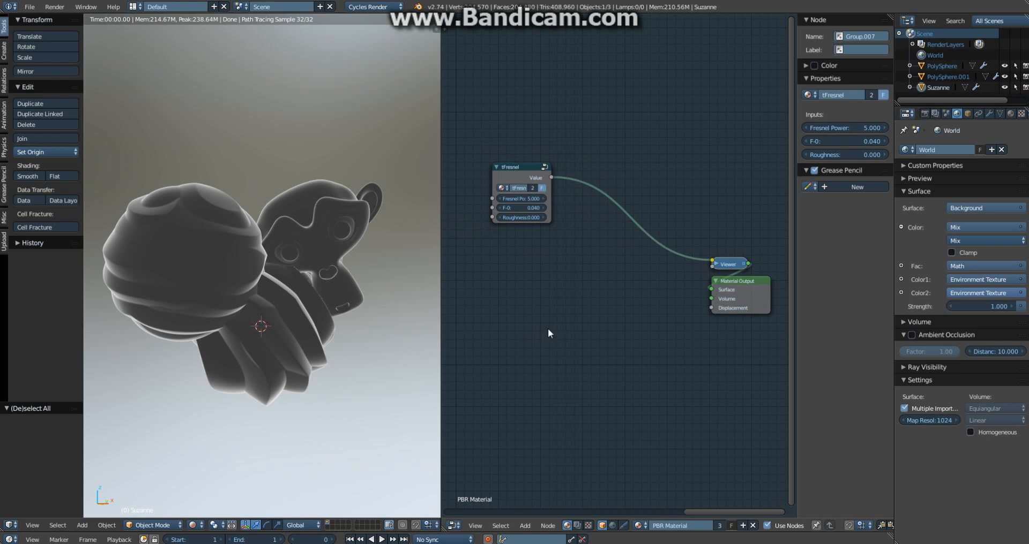
pyautogui.moveTo(571, 288); pyautogui.dragTo(606, 272, button='middle')
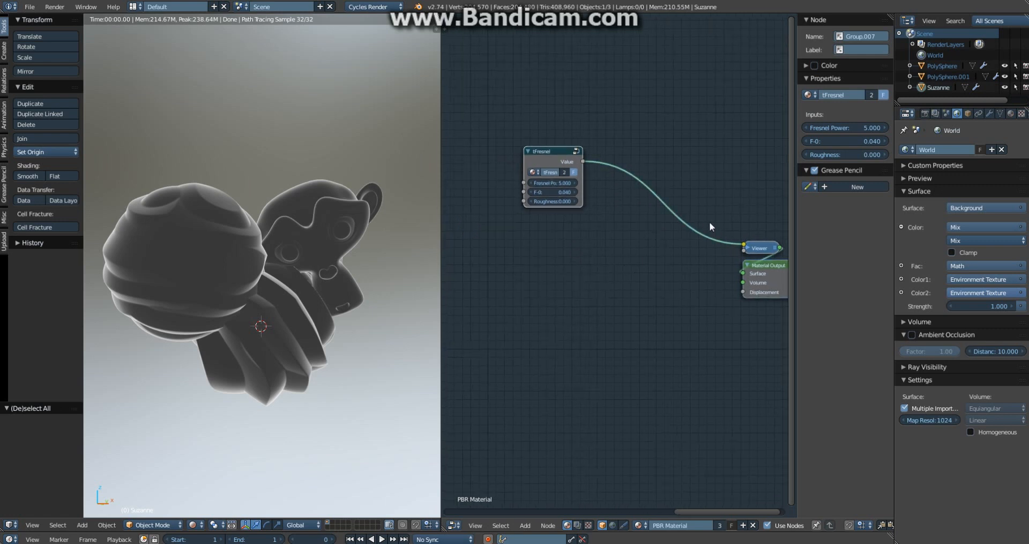
pyautogui.click(757, 252)
pyautogui.click(548, 156)
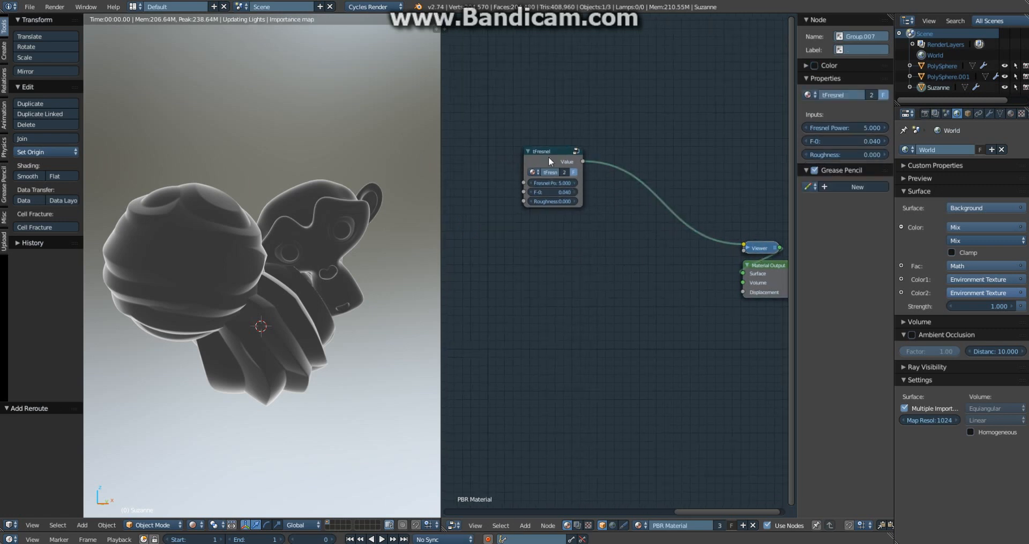
pyautogui.press('x')
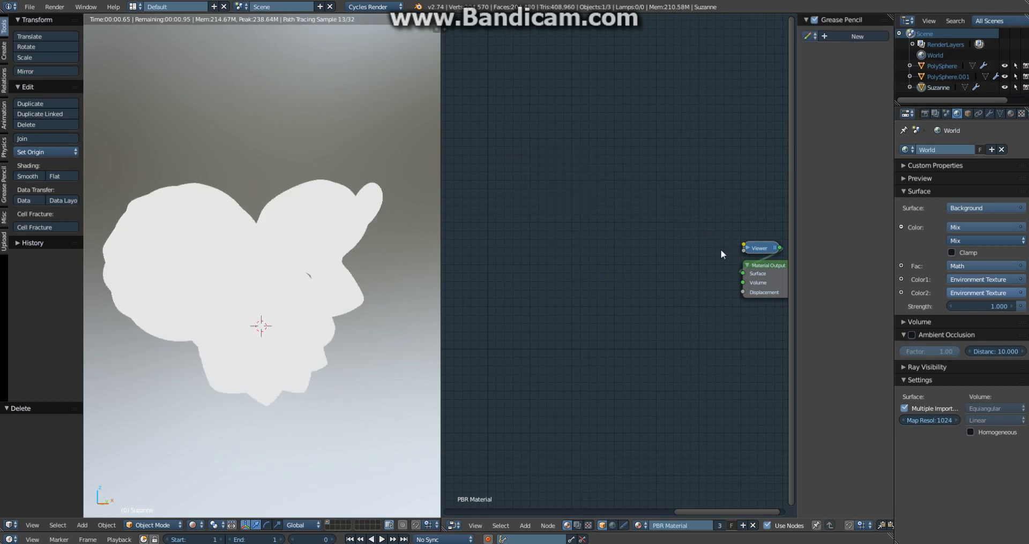
pyautogui.click(765, 247)
pyautogui.press('x')
# Add the saved tFresnel node group to the material, well before the Material Output.
pyautogui.hotkey('shift', 'a')
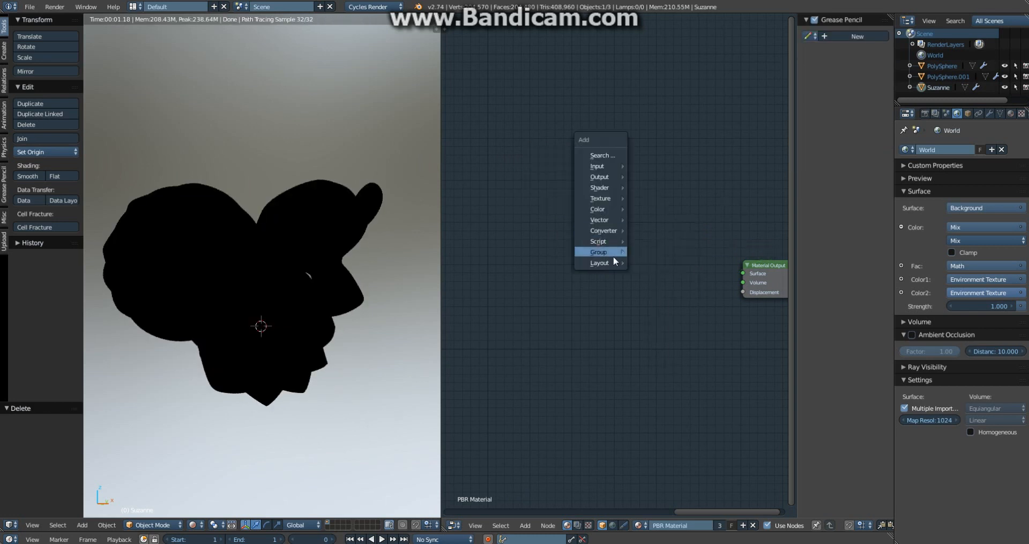
pyautogui.moveTo(605, 251)
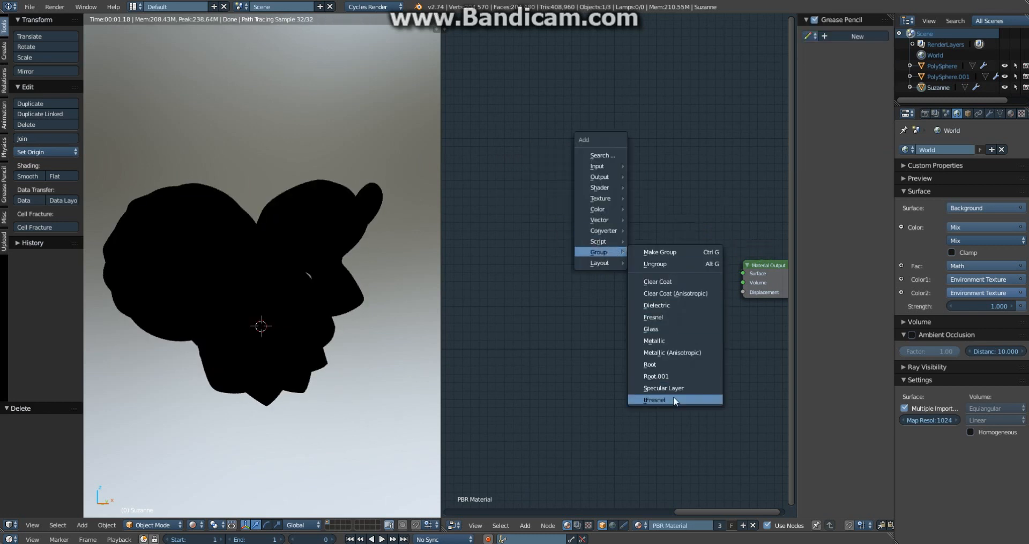
pyautogui.click(654, 399)
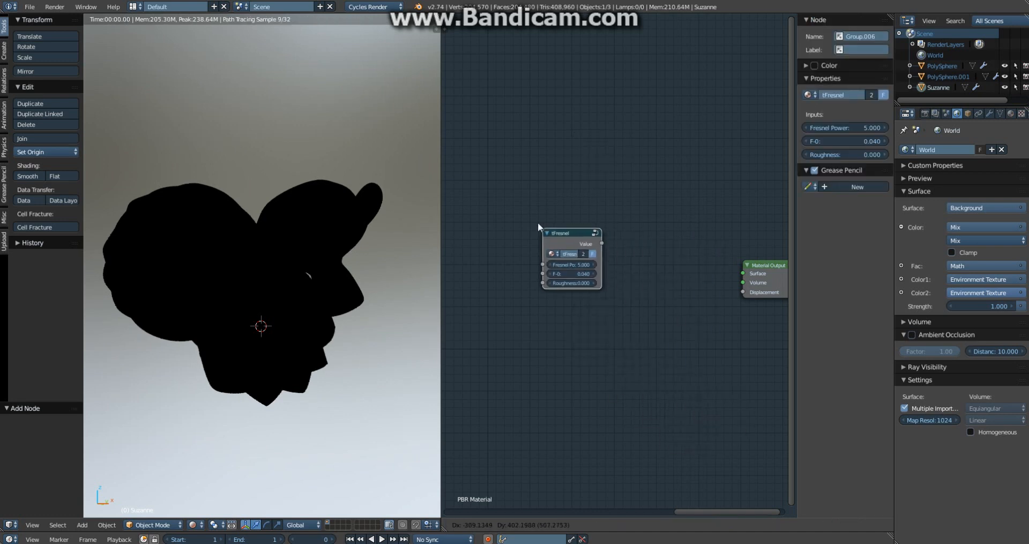
pyautogui.click(617, 204)
# Add a Mix Shader driven by the tFresnel value as its factor, and connect it to the Material Output's Surface.
pyautogui.hotkey('shift', 'a')
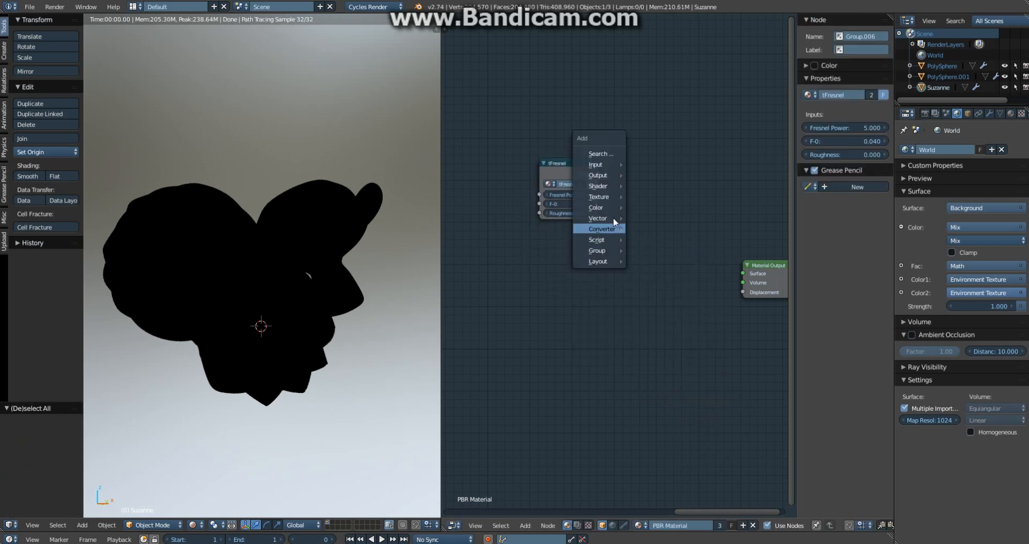
pyautogui.moveTo(605, 187)
pyautogui.click(657, 187)
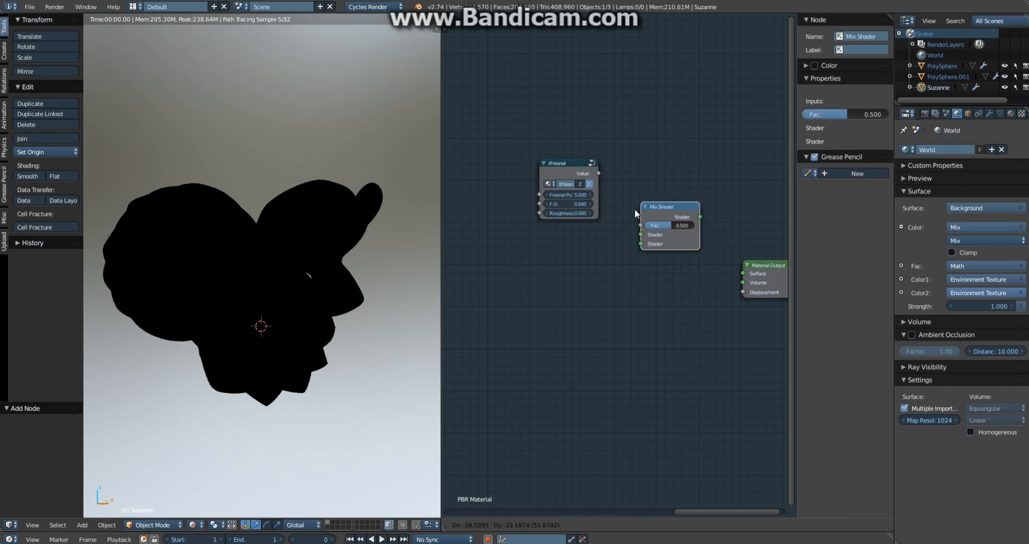
pyautogui.click(662, 237)
pyautogui.moveTo(633, 236); pyautogui.dragTo(554, 148)
pyautogui.moveTo(692, 226); pyautogui.dragTo(742, 274)
pyautogui.press('a')
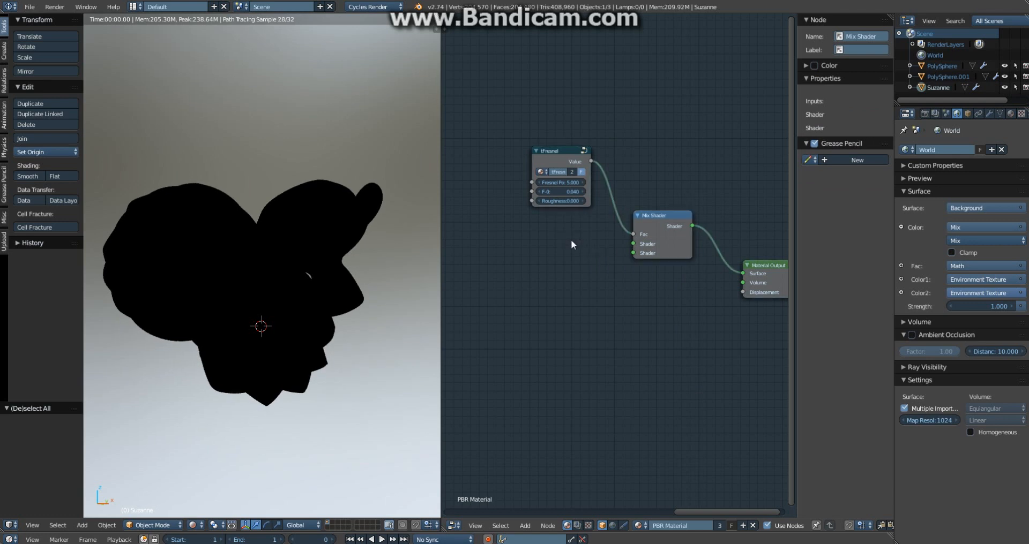
# Add a Glossy BSDF node directly below the tFresnel group.
pyautogui.hotkey('shift', 'a')
pyautogui.moveTo(538, 222)
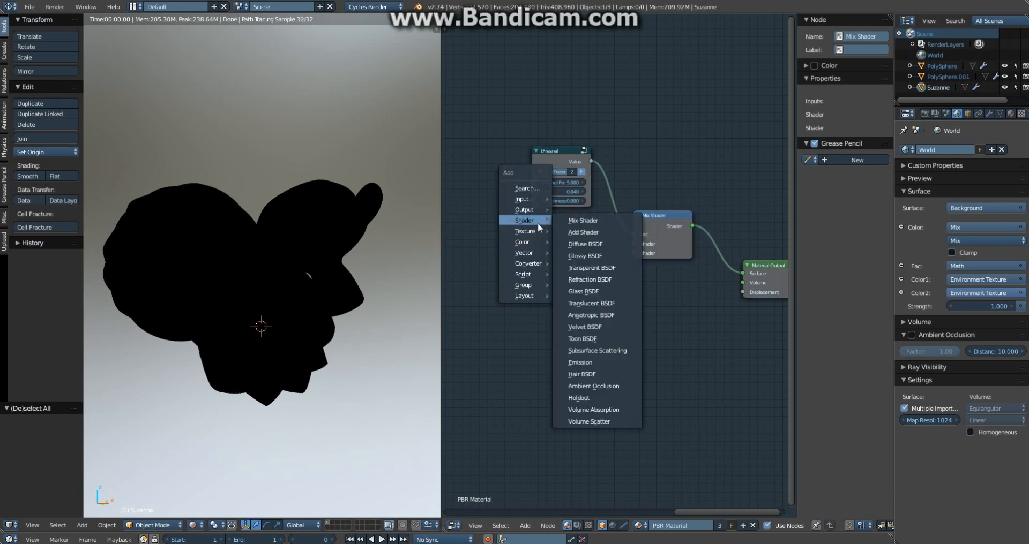
pyautogui.click(585, 256)
pyautogui.click(520, 258)
pyautogui.moveTo(533, 261); pyautogui.dragTo(539, 266)
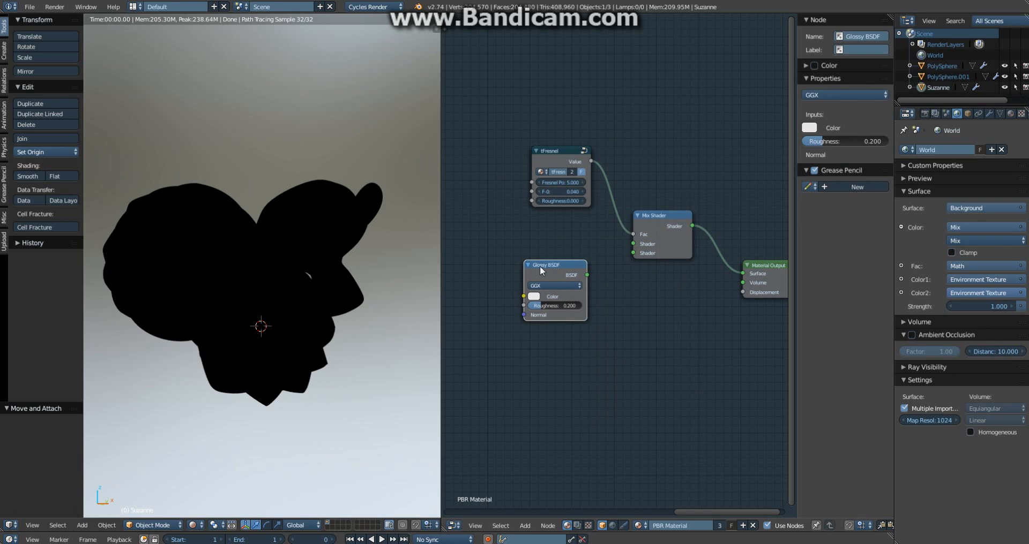
# Set the Glossy BSDF's roughness to 0 and its colour to pure white with a value of 1.
pyautogui.click(534, 296)
pyautogui.moveTo(538, 306); pyautogui.dragTo(523, 306)
pyautogui.click(534, 296)
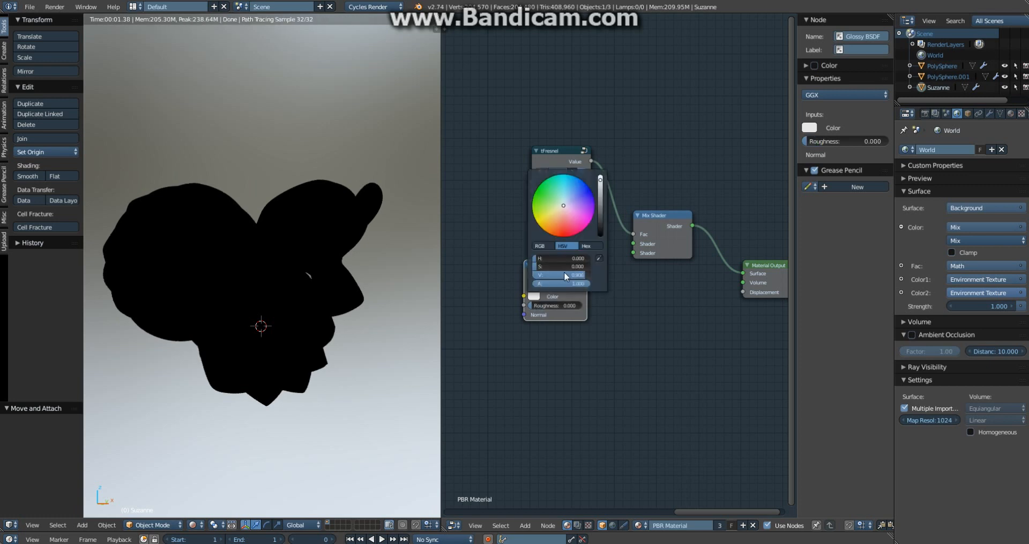
pyautogui.moveTo(564, 272); pyautogui.dragTo(593, 274)
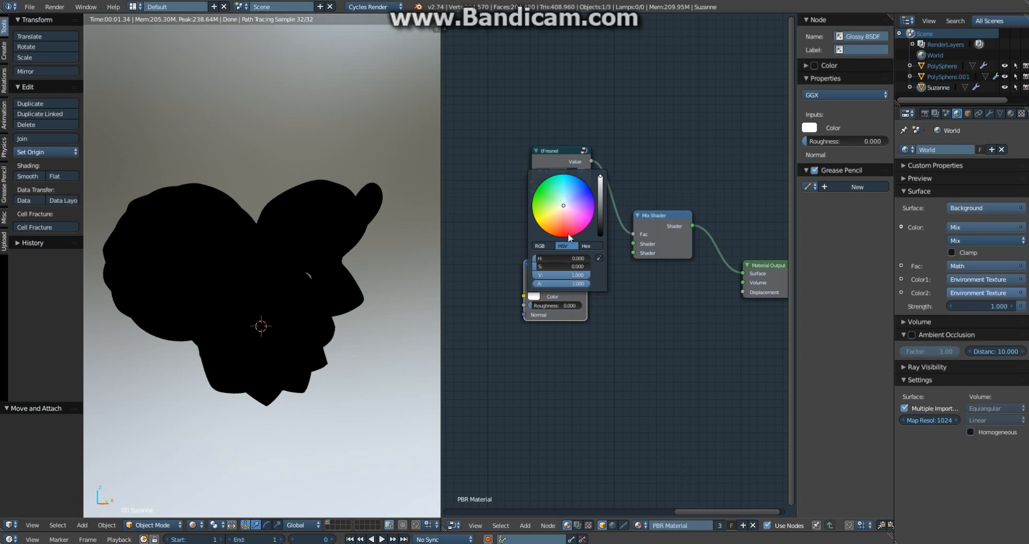
pyautogui.click(541, 245)
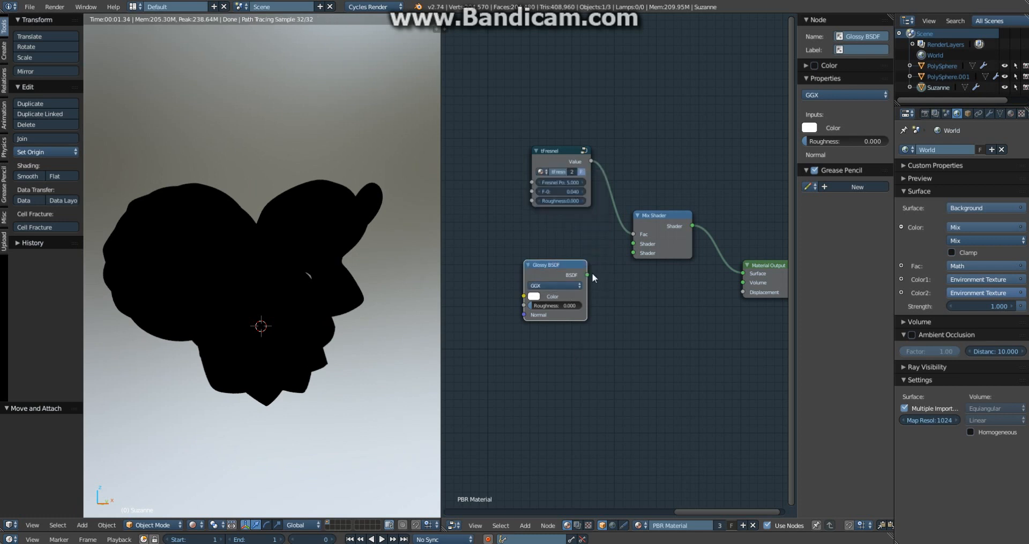
# Connect the Glossy BSDF to the Mix Shader's second Shader input and view the rendered models from another angle.
pyautogui.moveTo(587, 274); pyautogui.dragTo(634, 253)
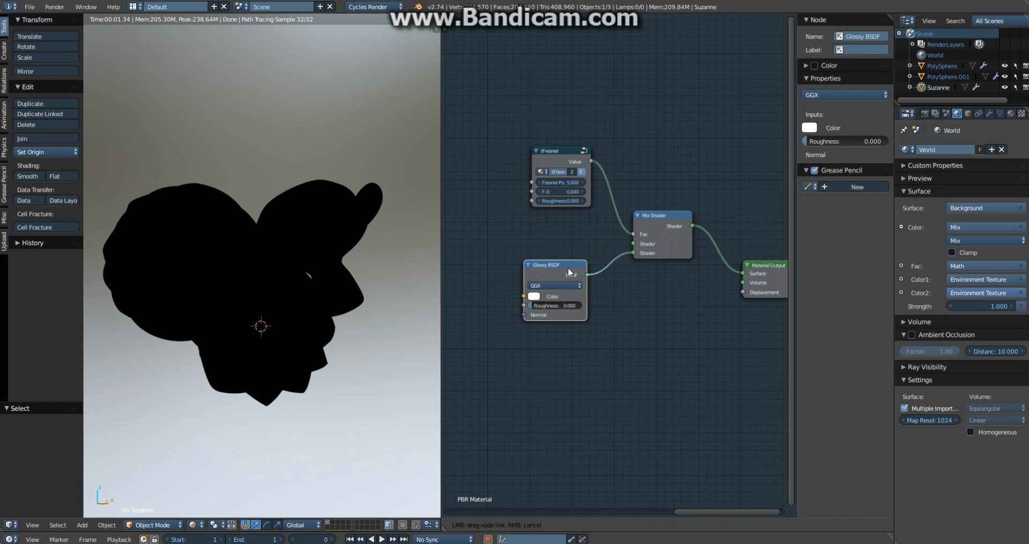
pyautogui.moveTo(566, 268); pyautogui.dragTo(571, 268)
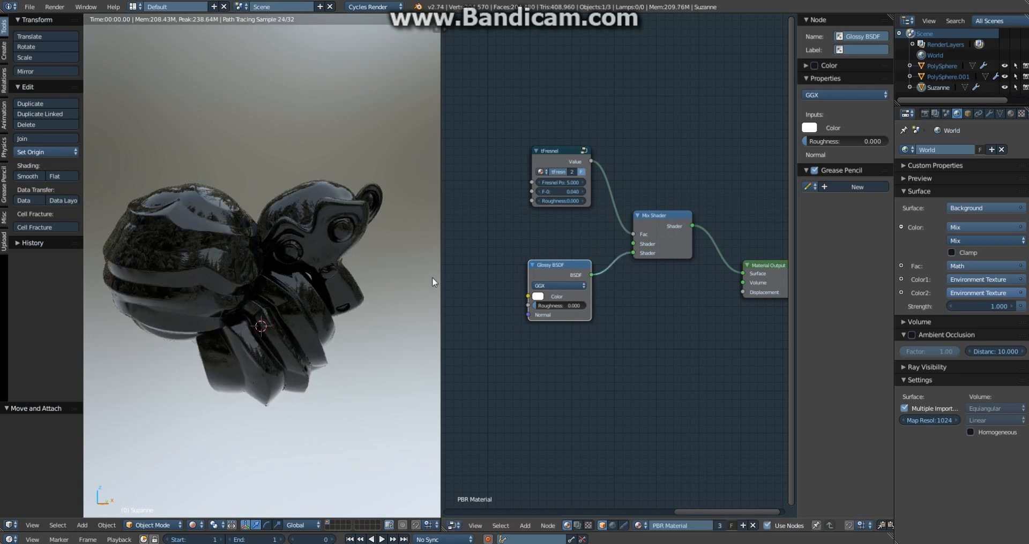
pyautogui.press('a')
pyautogui.moveTo(391, 273); pyautogui.dragTo(319, 277, button='middle')
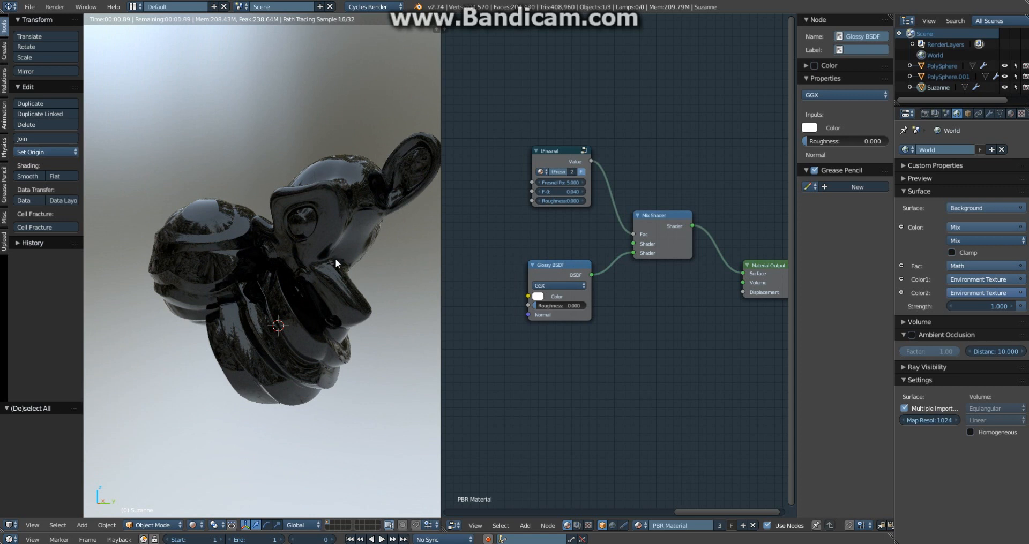
# Add a Value node before the other nodes and connect it to the Roughness inputs of the Glossy BSDF and tFresnel.
pyautogui.moveTo(523, 226); pyautogui.dragTo(553, 277, button='middle')
pyautogui.scroll(3, 557, 268)
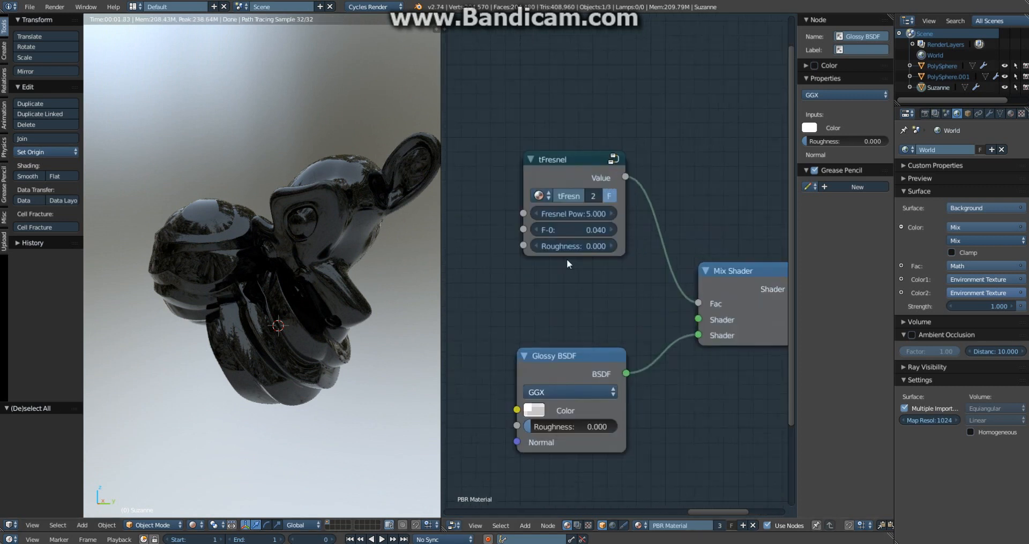
pyautogui.scroll(-4, 585, 287)
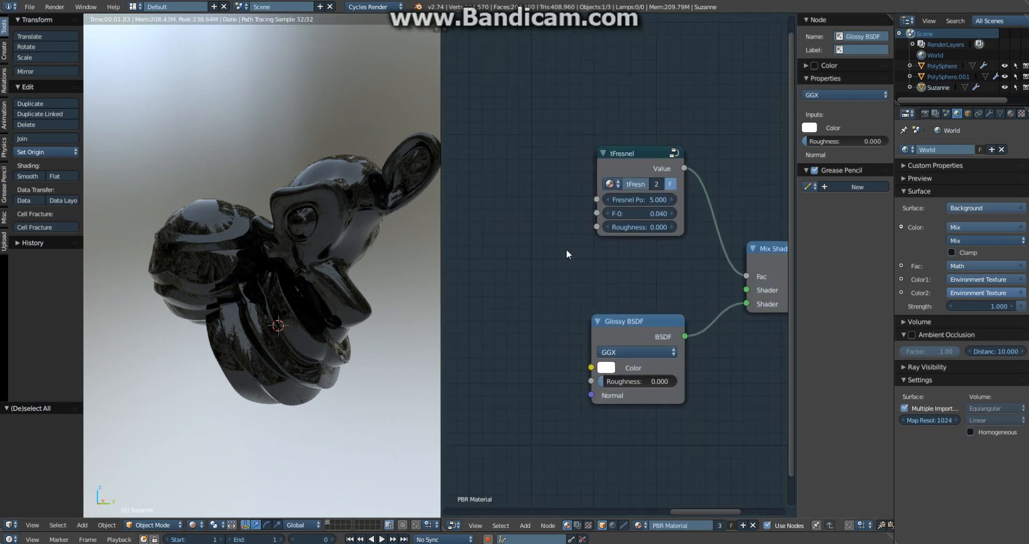
pyautogui.hotkey('shift', 'a')
pyautogui.moveTo(543, 228)
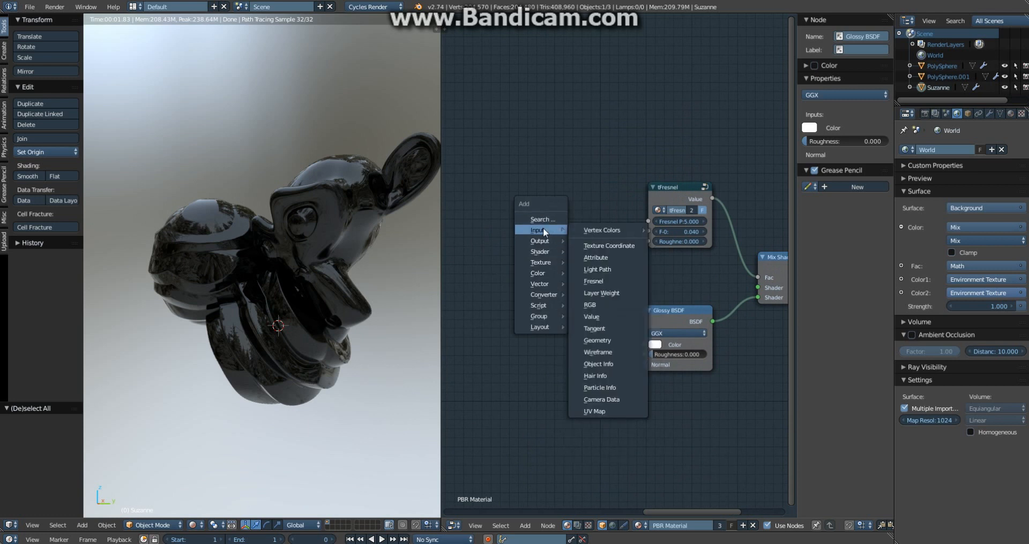
pyautogui.click(606, 316)
pyautogui.click(496, 264)
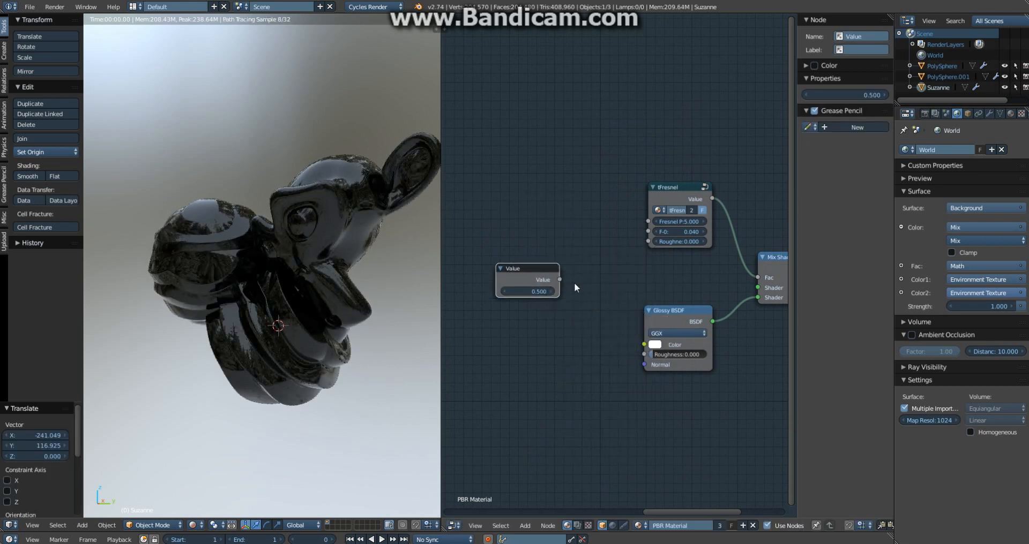
pyautogui.moveTo(560, 280); pyautogui.dragTo(593, 307)
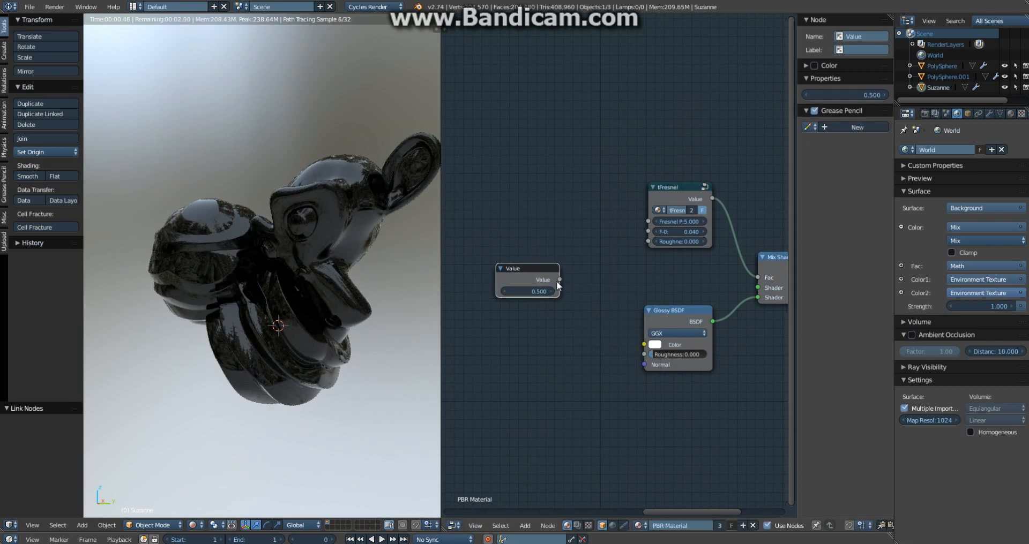
pyautogui.moveTo(558, 279); pyautogui.dragTo(647, 357)
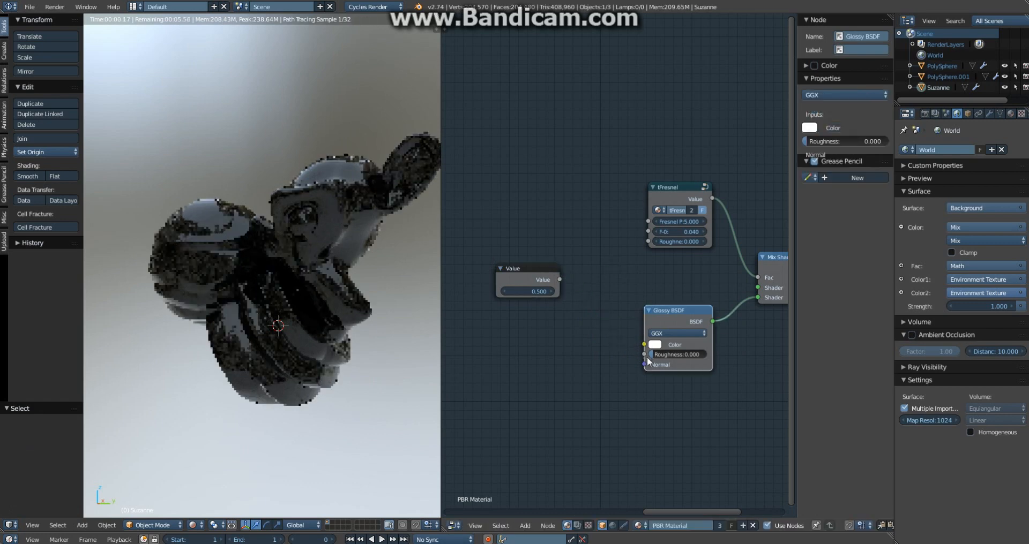
pyautogui.moveTo(557, 281); pyautogui.dragTo(648, 241)
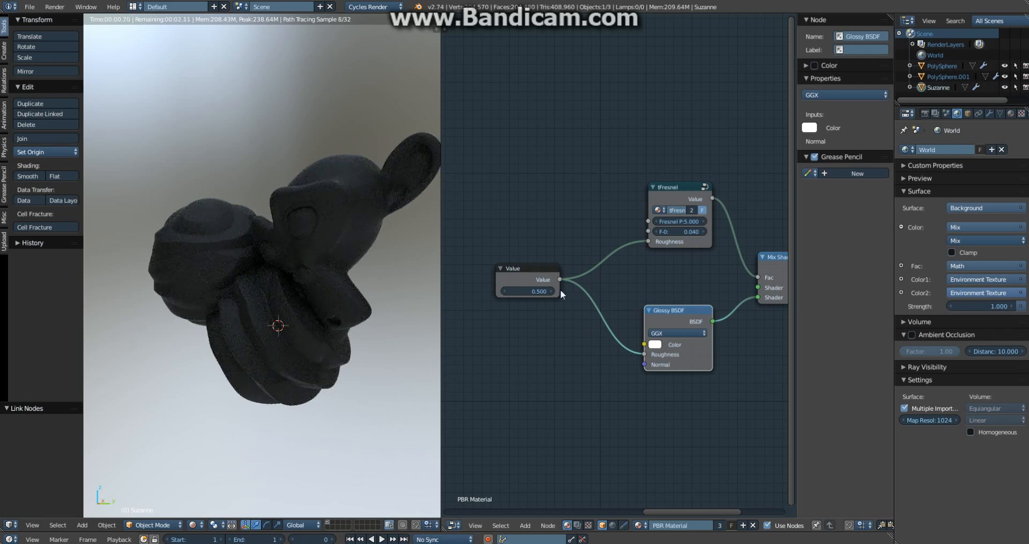
# Lower the Value node that drives both roughness inputs to 0.
pyautogui.click(506, 292)
pyautogui.click(506, 292)
pyautogui.click(505, 291)
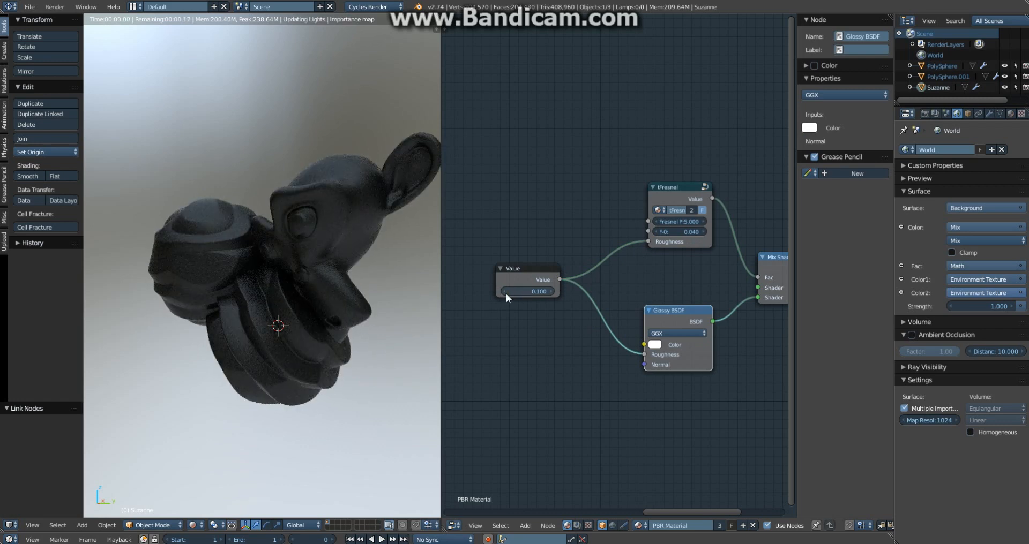
pyautogui.click(506, 291)
pyautogui.click(505, 291)
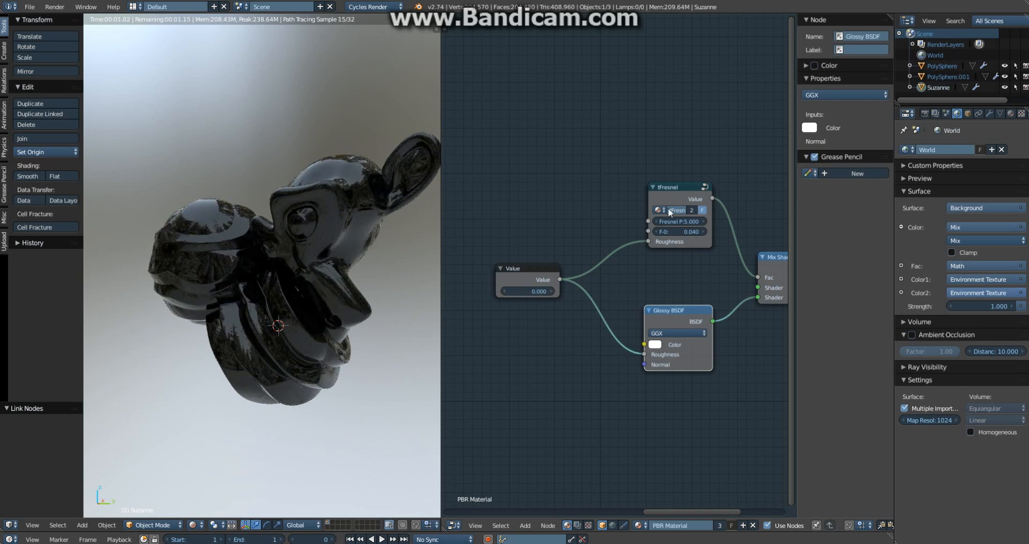
# Preview the tFresnel output on its own and raise the shared roughness value stepwise to 0.8.
pyautogui.keyDown('ctrl'); pyautogui.keyDown('shift'); pyautogui.click(678, 188); pyautogui.keyUp('shift'); pyautogui.keyUp('ctrl')
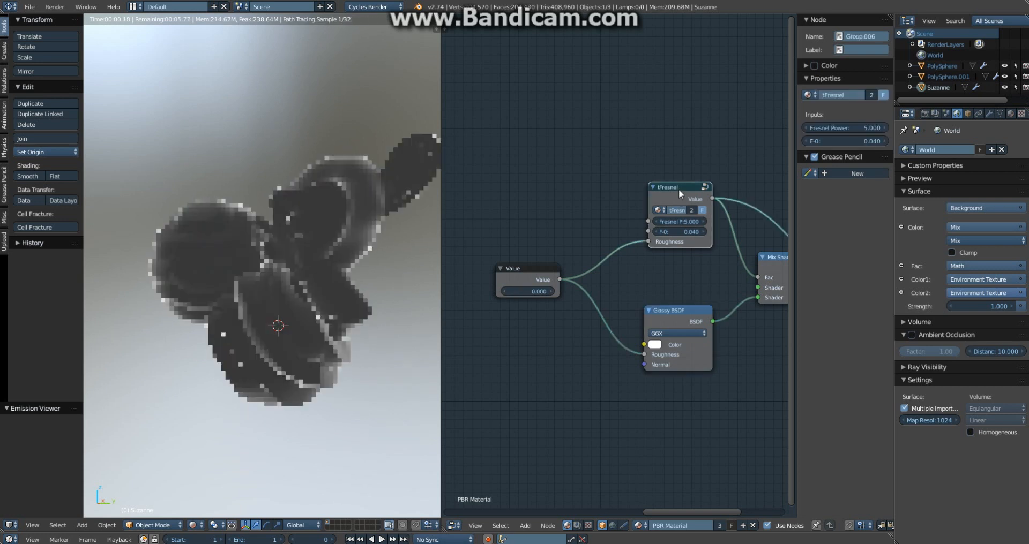
pyautogui.click(553, 291)
pyautogui.click(553, 290)
pyautogui.click(553, 290)
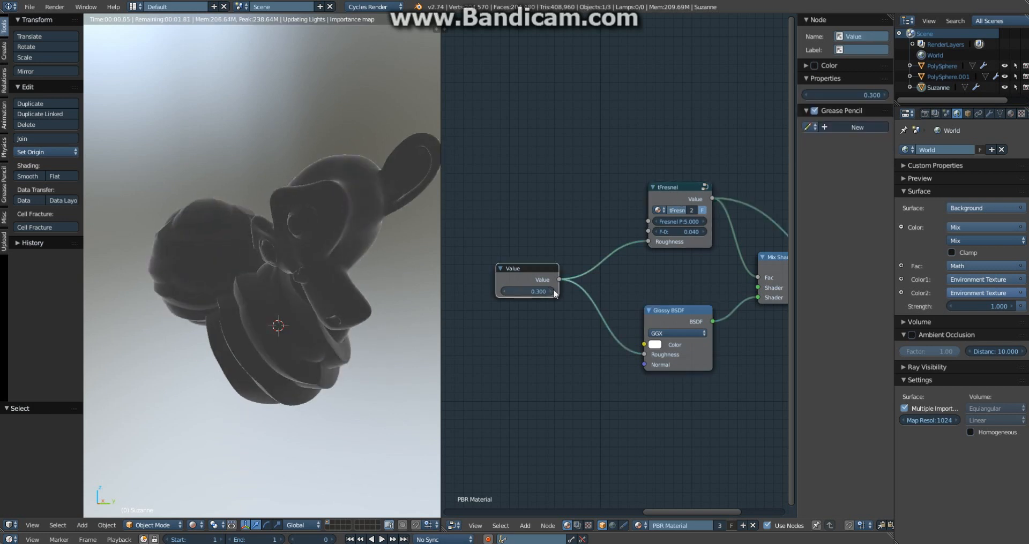
pyautogui.click(553, 291)
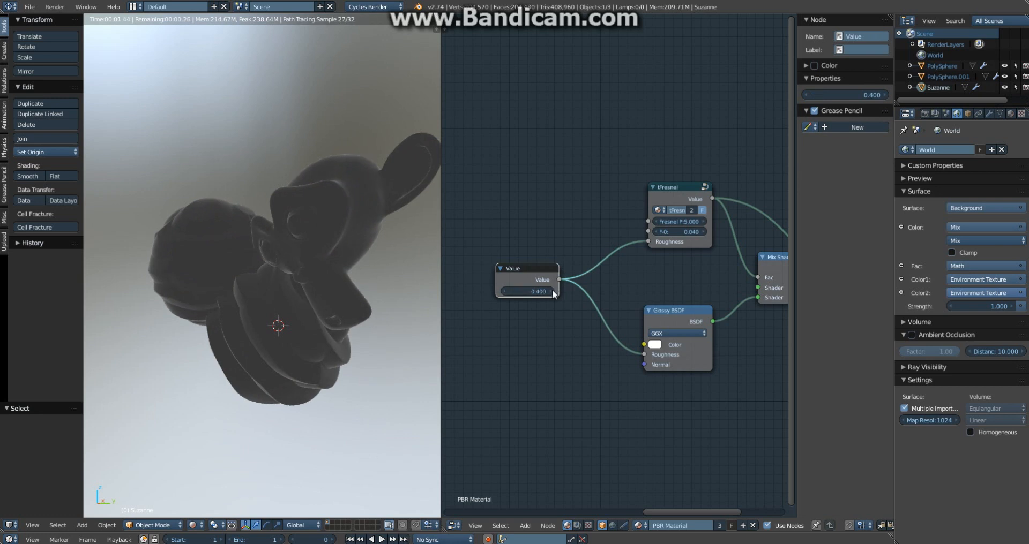
pyautogui.click(553, 290)
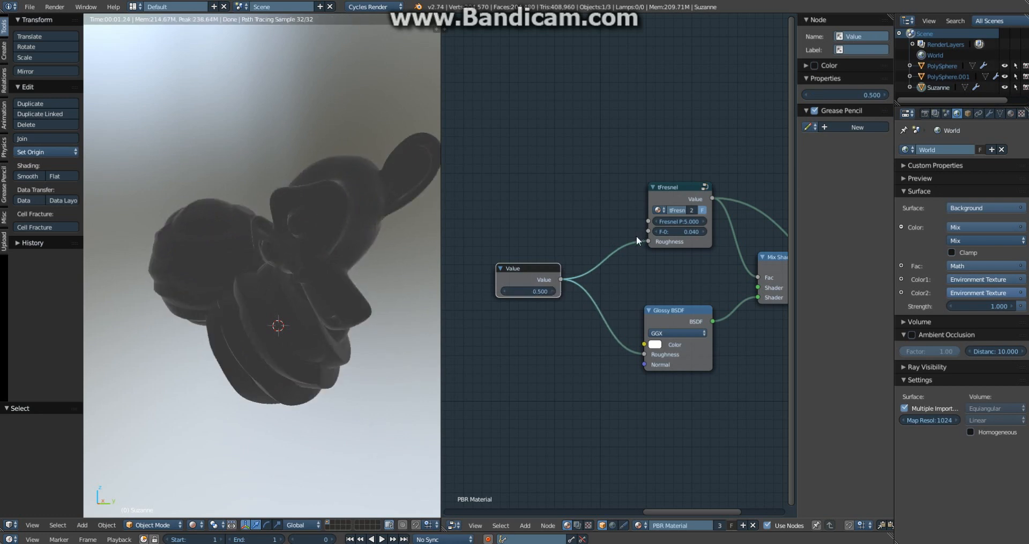
pyautogui.click(553, 290)
pyautogui.click(553, 290)
pyautogui.click(553, 290)
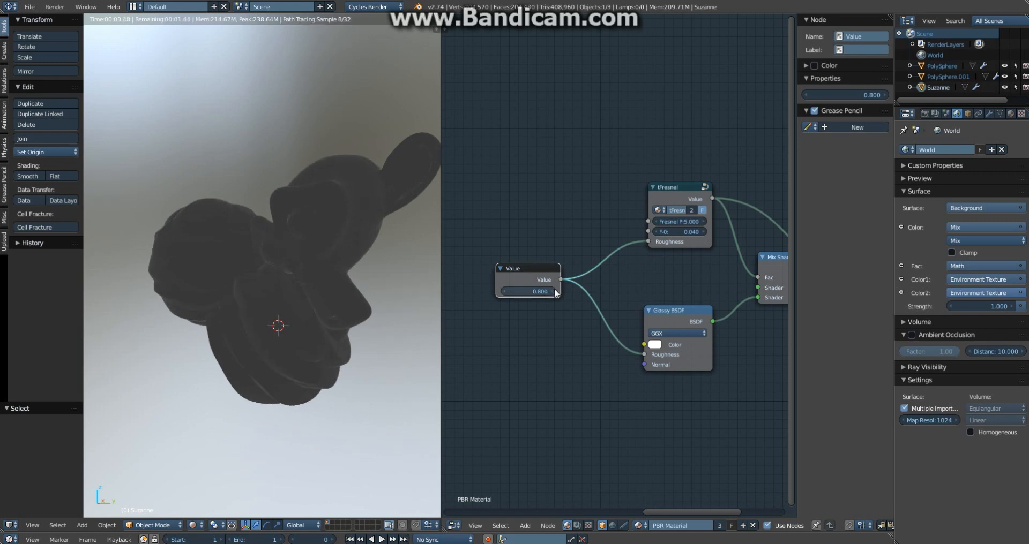
# Switch the preview back to the Mix Shader and lower the shared roughness value to 0.
pyautogui.scroll(-1, 691, 275)
pyautogui.moveTo(688, 274); pyautogui.dragTo(619, 275, button='middle')
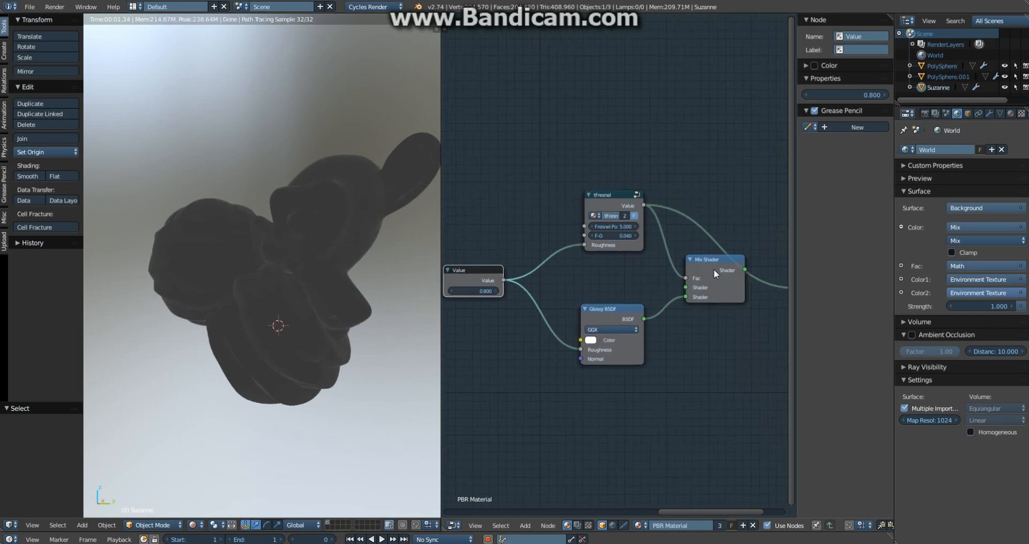
pyautogui.keyDown('ctrl'); pyautogui.keyDown('shift'); pyautogui.click(712, 269); pyautogui.keyUp('shift'); pyautogui.keyUp('ctrl')
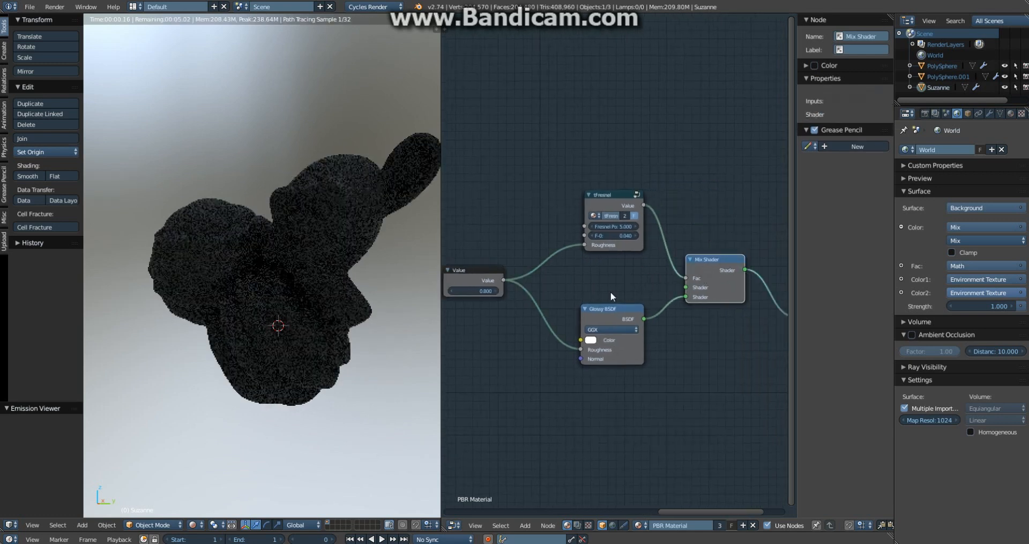
pyautogui.click(452, 292)
pyautogui.click(452, 292)
pyautogui.click(452, 292)
pyautogui.click(453, 292)
pyautogui.click(452, 292)
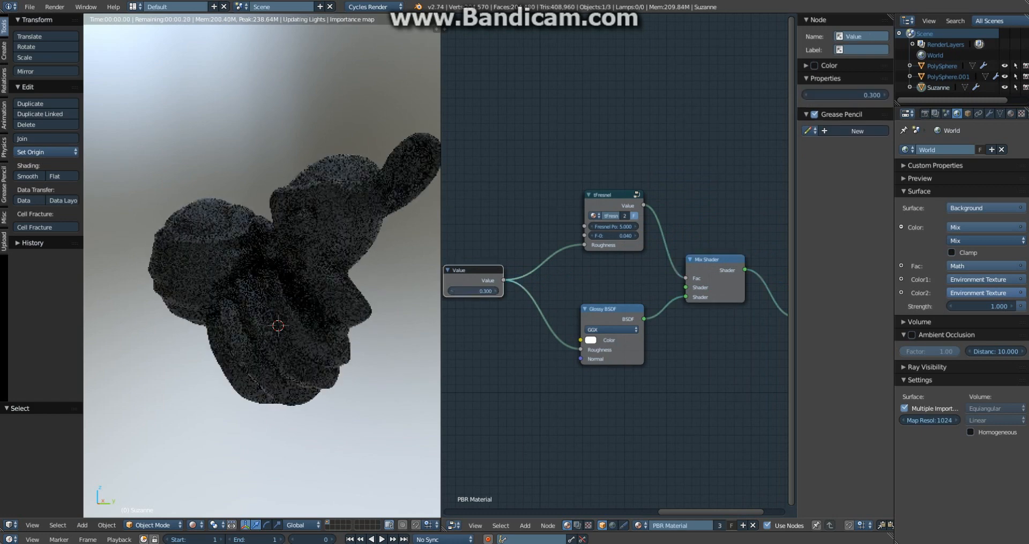
pyautogui.click(452, 291)
pyautogui.click(453, 292)
pyautogui.click(452, 291)
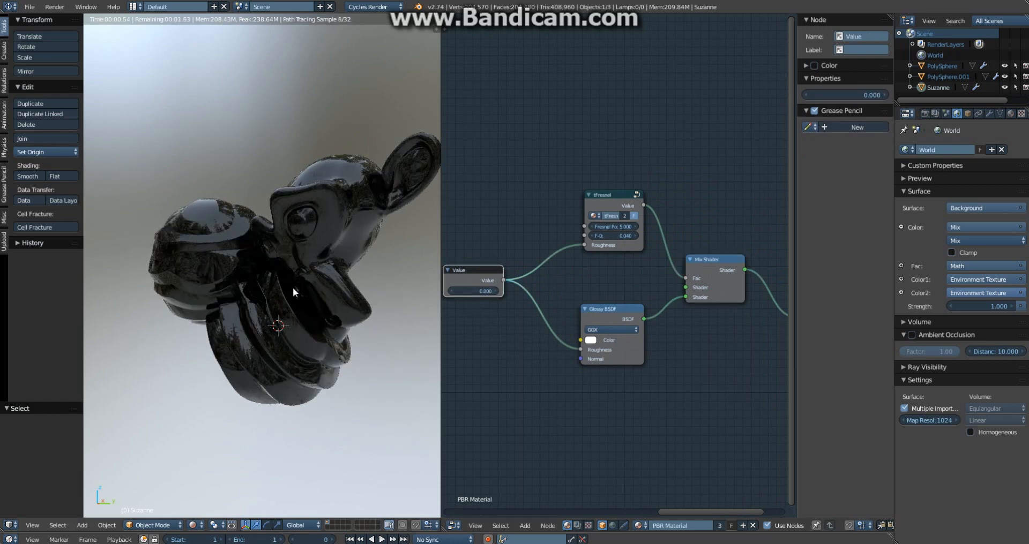
# Move the Glossy BSDF further down to make room between it and tFresnel, leaving nothing selected.
pyautogui.moveTo(292, 287); pyautogui.dragTo(390, 290, button='middle')
pyautogui.moveTo(628, 303); pyautogui.dragTo(633, 345)
pyautogui.press('a')
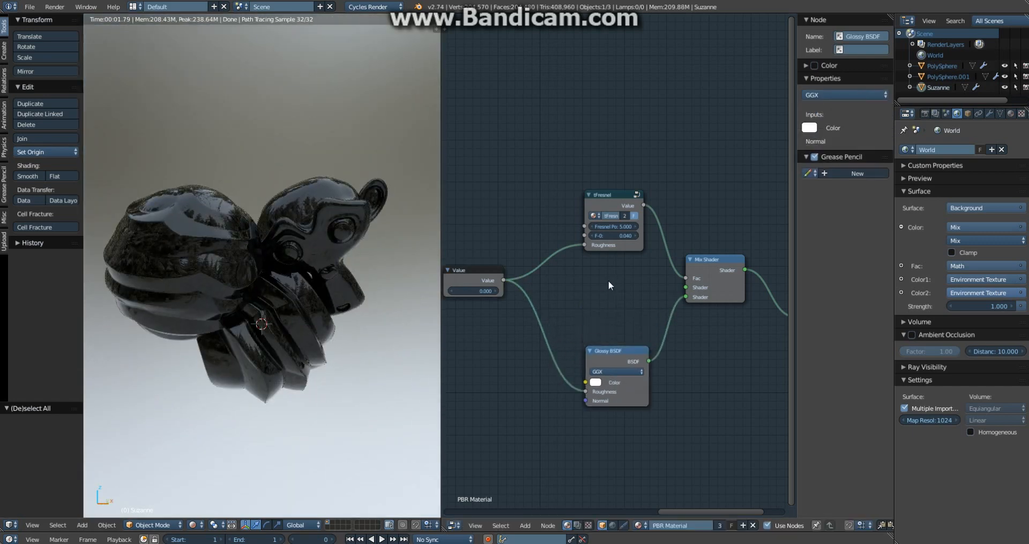
pyautogui.hotkey('shift', 'a')
pyautogui.moveTo(592, 304)
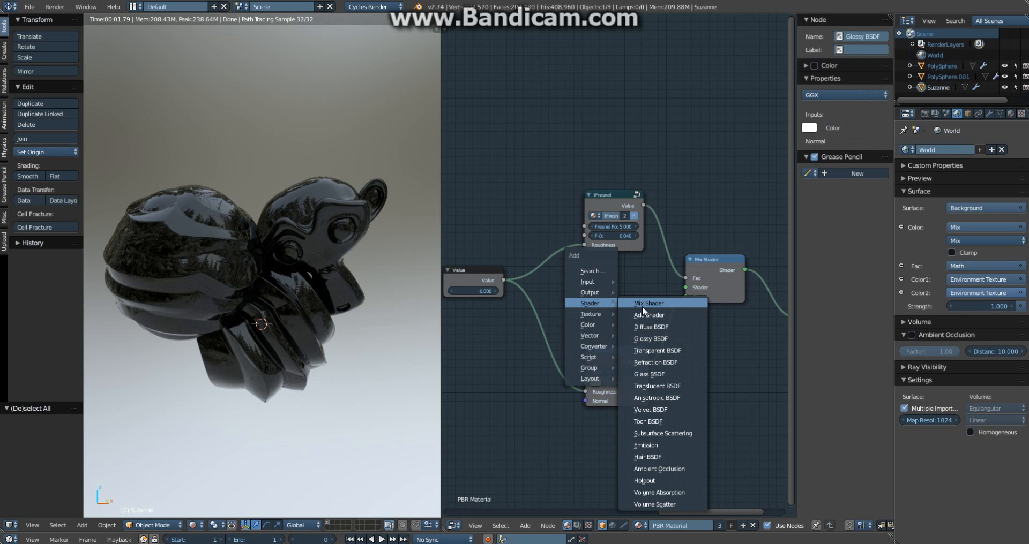
pyautogui.click(683, 339)
pyautogui.click(708, 364)
pyautogui.press('x')
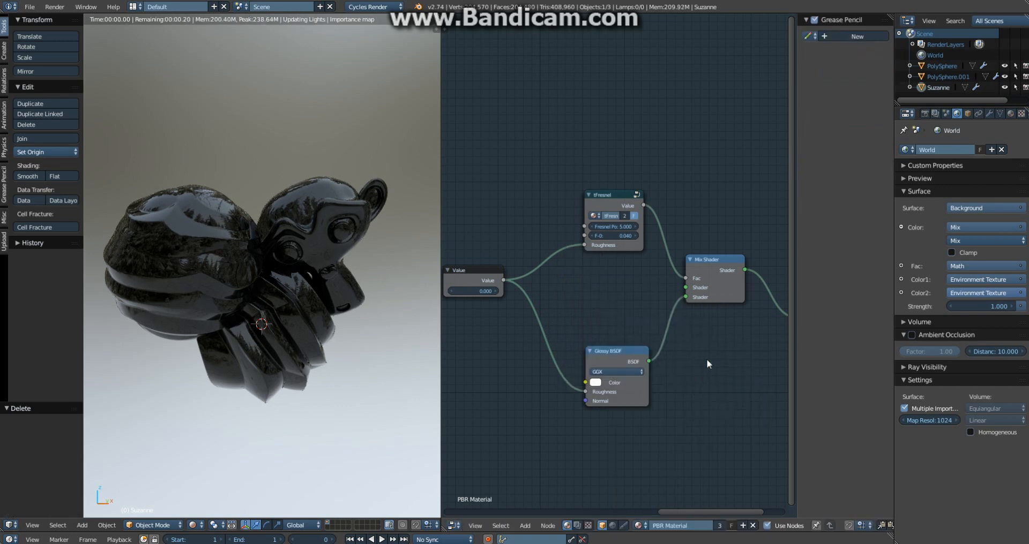
# Add a Diffuse BSDF between tFresnel and the Glossy BSDF and connect it to the Mix Shader's first Shader input.
pyautogui.hotkey('shift', 'a')
pyautogui.moveTo(603, 300)
pyautogui.click(659, 323)
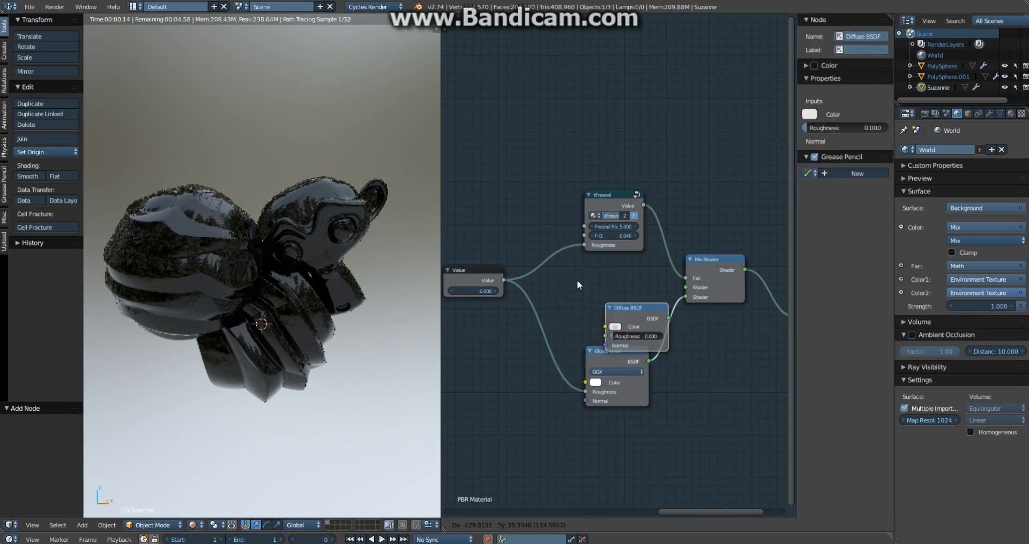
pyautogui.click(578, 269)
pyautogui.moveTo(640, 283)
pyautogui.mouseDown()
pyautogui.moveTo(685, 288)
pyautogui.moveTo(627, 278)
pyautogui.mouseUp()
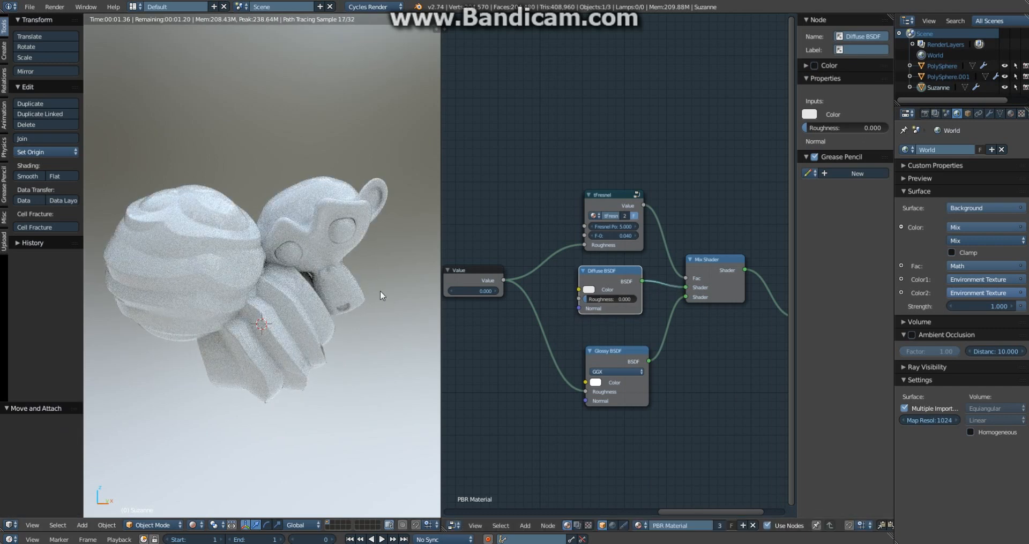
# Set the Diffuse BSDF's colour to orange-red and inspect the rendered models up close from another angle.
pyautogui.moveTo(342, 295); pyautogui.dragTo(286, 296, button='middle')
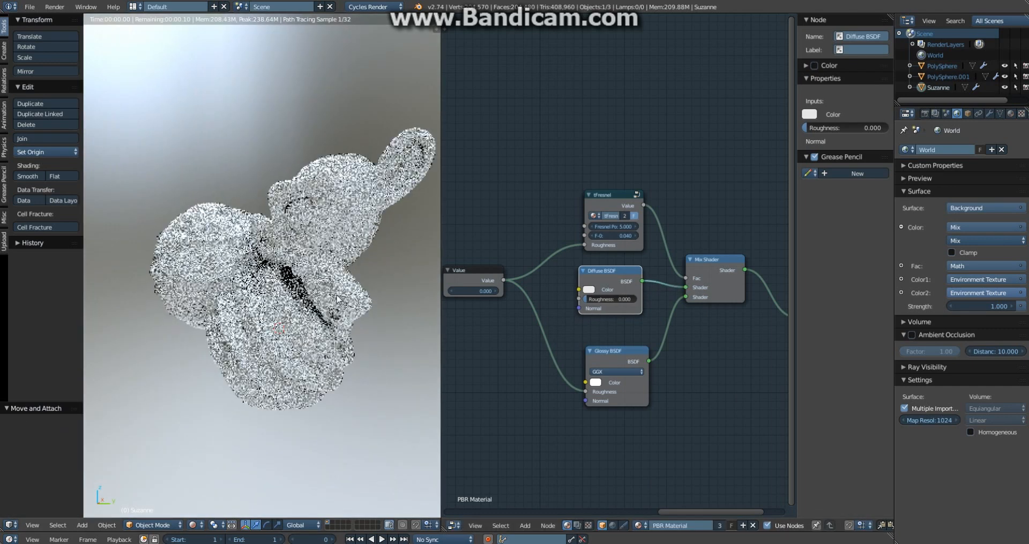
pyautogui.click(590, 290)
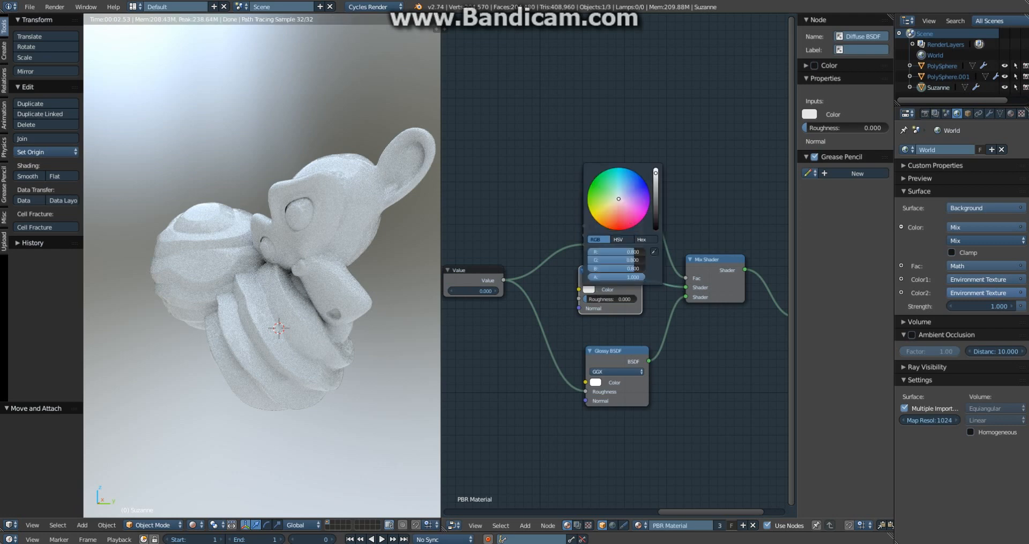
pyautogui.moveTo(618, 199); pyautogui.dragTo(613, 221)
pyautogui.scroll(1, 332, 310)
pyautogui.moveTo(260, 210); pyautogui.dragTo(319, 206, button='middle')
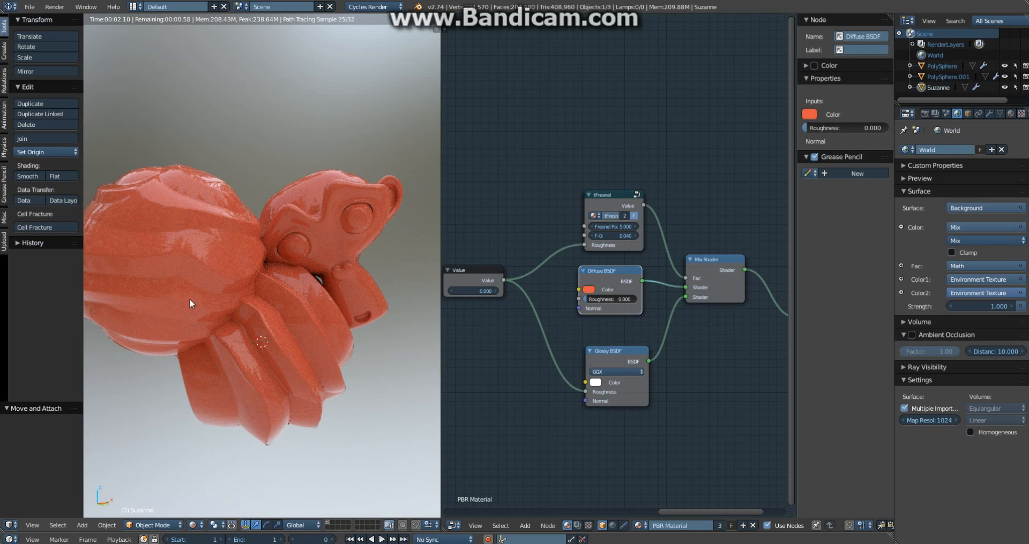
# Connect the shared Value node to the Diffuse BSDF's Roughness and raise the value to 0.4.
pyautogui.click(496, 290)
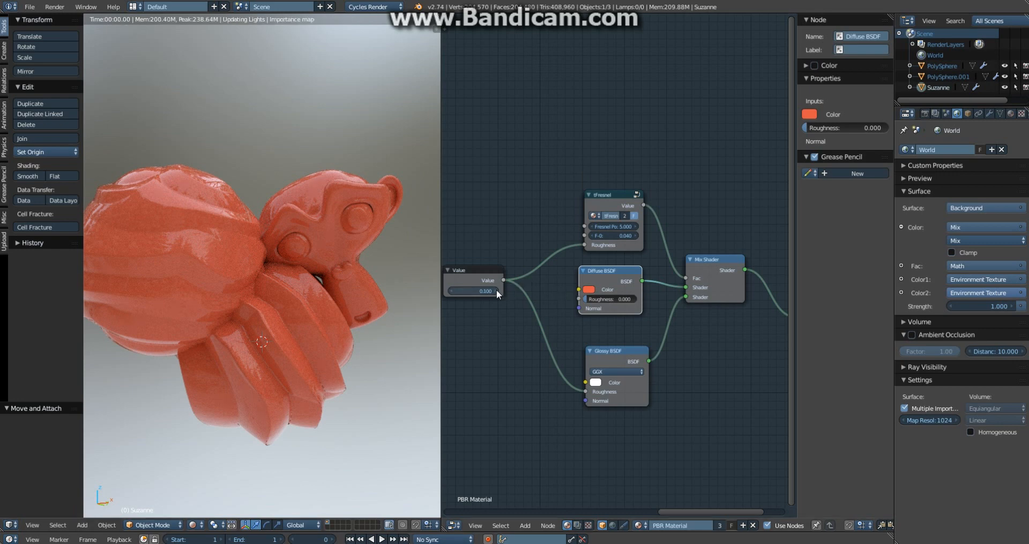
pyautogui.moveTo(504, 280); pyautogui.dragTo(584, 300)
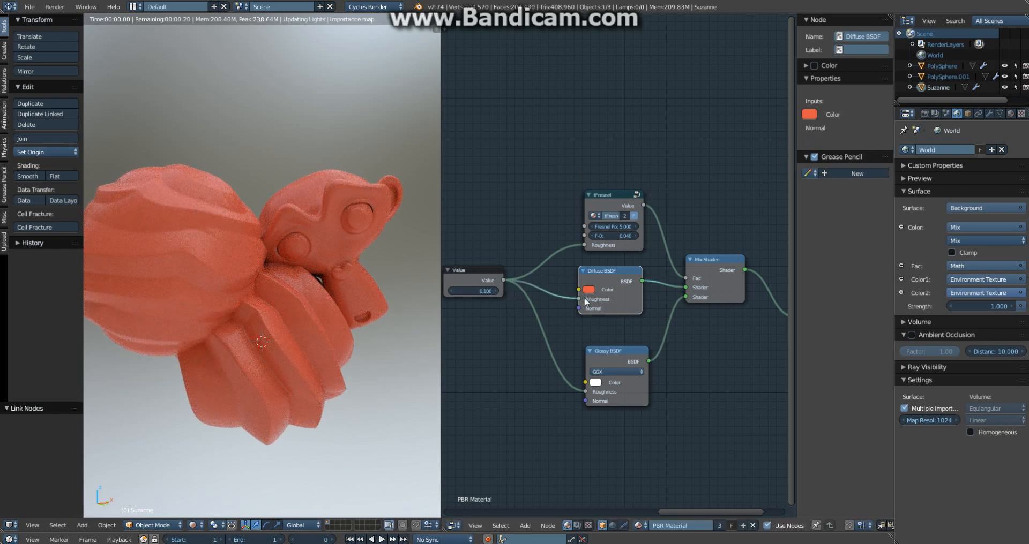
pyautogui.click(496, 292)
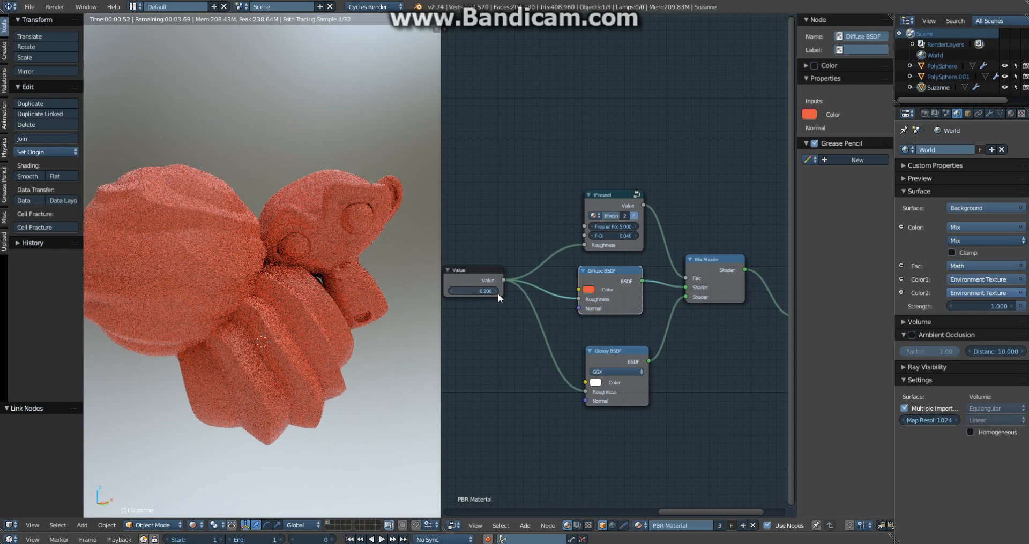
pyautogui.click(497, 292)
pyautogui.click(497, 292)
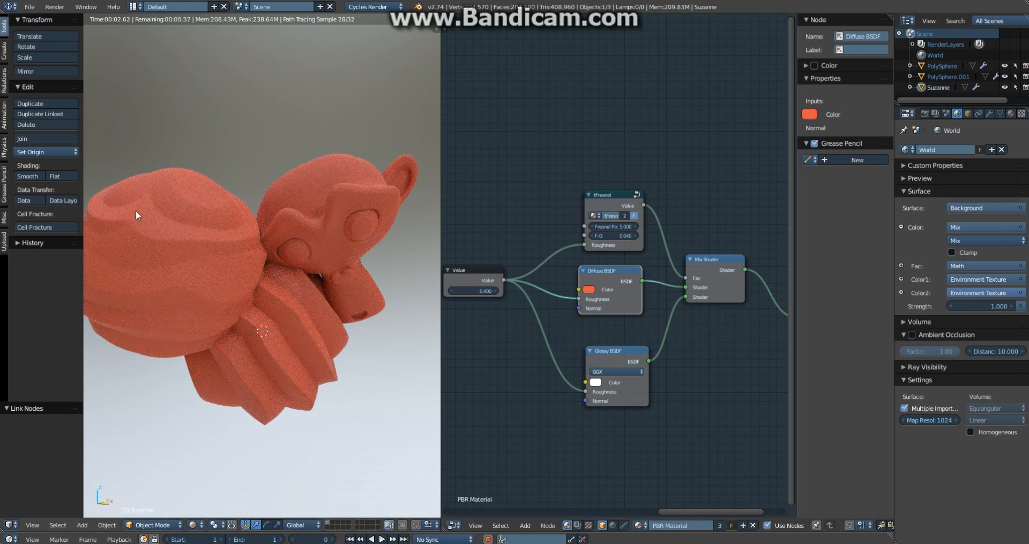
# Move the Glossy BSDF slightly further down and delete the Diffuse BSDF from the material.
pyautogui.click(603, 278)
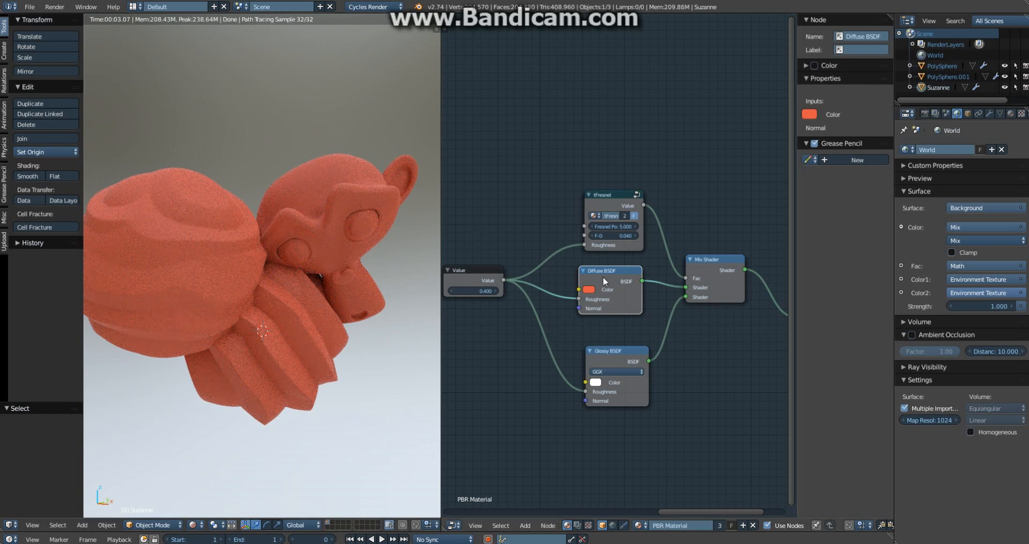
pyautogui.moveTo(602, 276); pyautogui.dragTo(614, 266)
pyautogui.moveTo(626, 350); pyautogui.dragTo(613, 367)
pyautogui.click(613, 279)
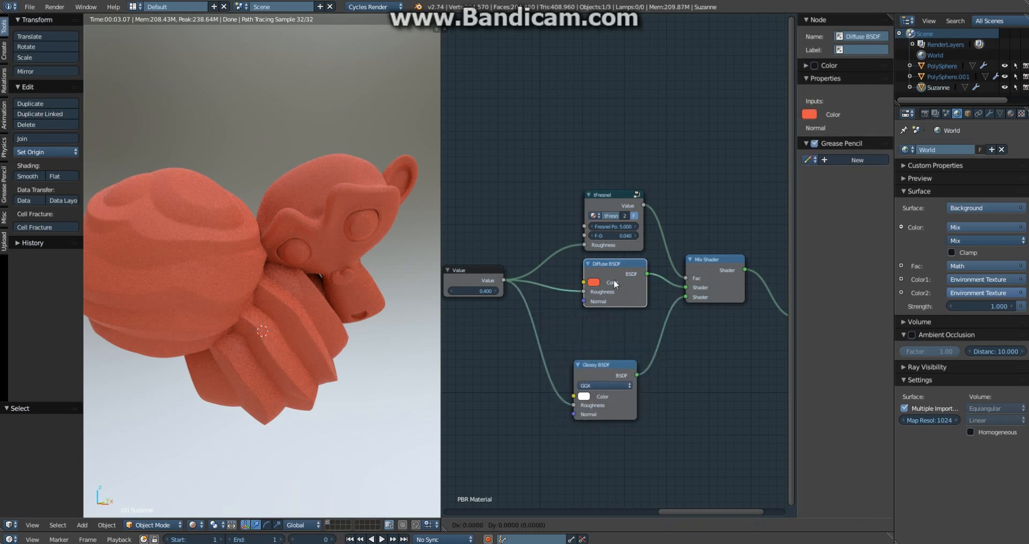
pyautogui.moveTo(613, 279); pyautogui.dragTo(612, 284)
pyautogui.press('x')
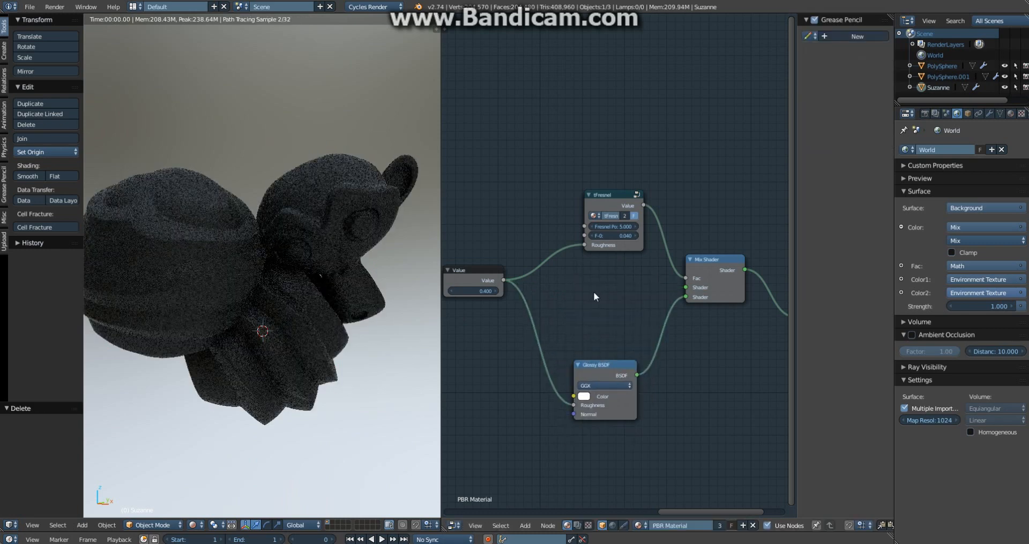
# Move the tFresnel group higher to widen the gap between it and the Glossy BSDF, leaving nothing selected.
pyautogui.hotkey('shift', 'a')
pyautogui.moveTo(594, 295)
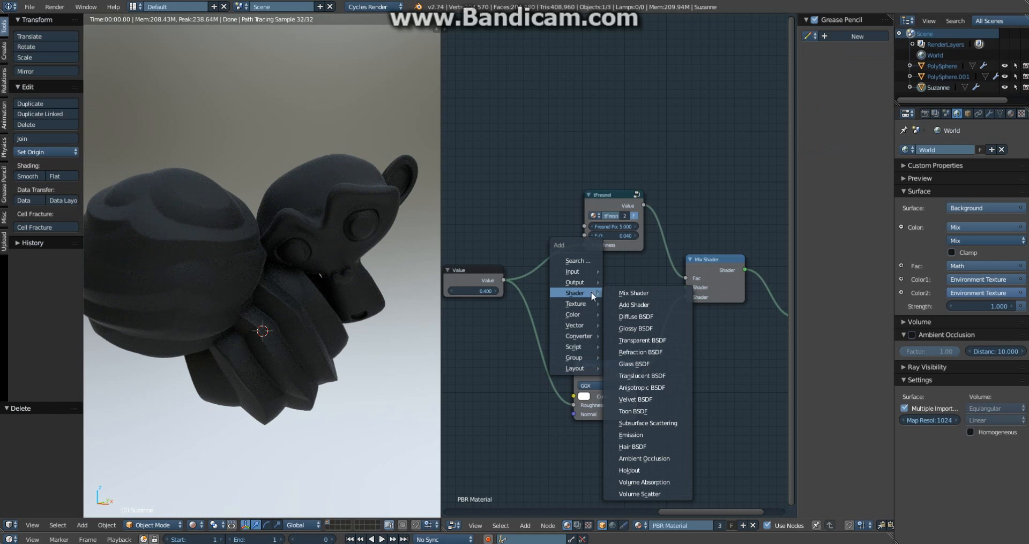
pyautogui.moveTo(624, 201); pyautogui.dragTo(619, 200)
pyautogui.press('a')
pyautogui.scroll(5, 605, 248)
pyautogui.moveTo(605, 249); pyautogui.dragTo(607, 327, button='middle')
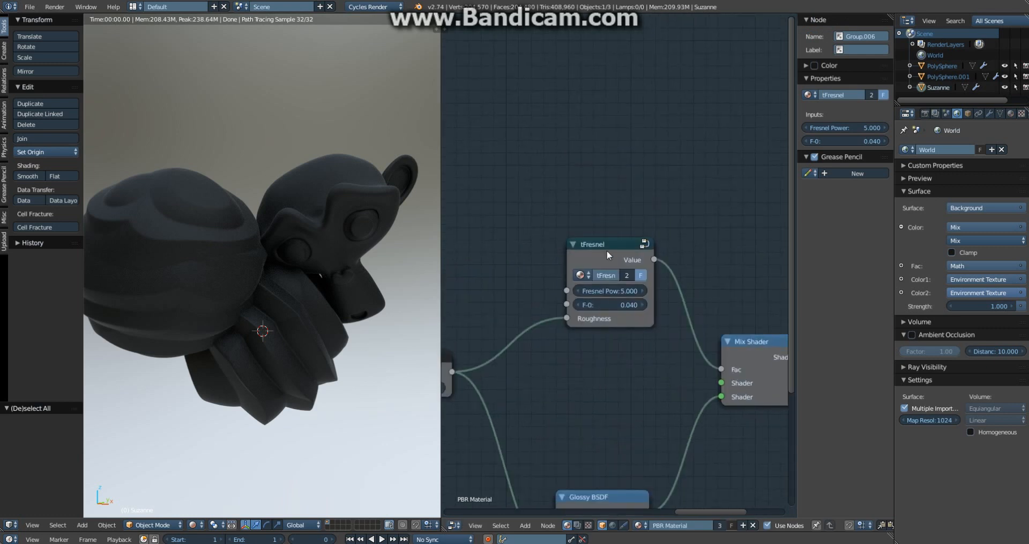
pyautogui.moveTo(607, 250); pyautogui.dragTo(611, 219)
pyautogui.press('a')
pyautogui.moveTo(637, 306); pyautogui.dragTo(664, 233, button='middle')
pyautogui.scroll(-2, 669, 268)
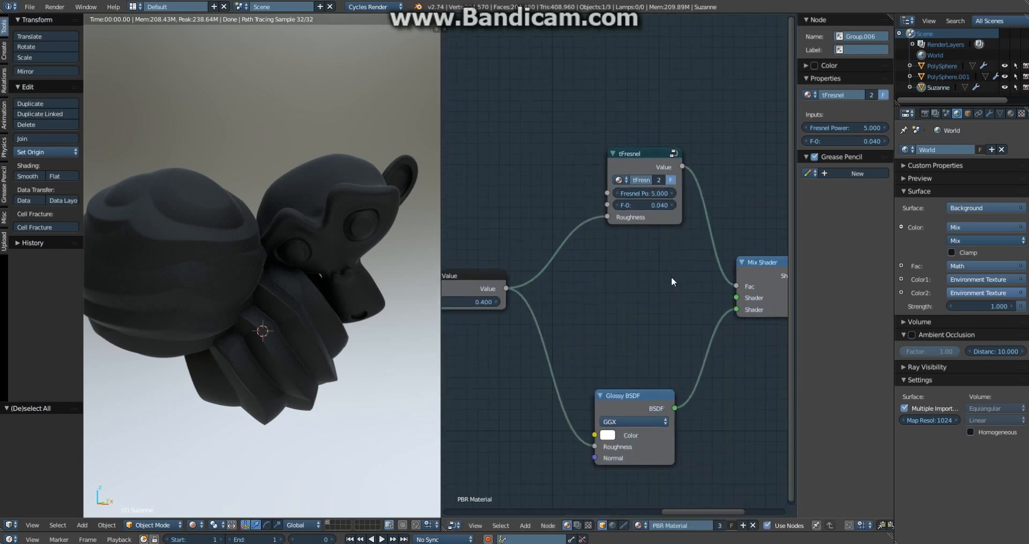
# Move the Mix Shader and the shared Value node further away from the nodes between them, leaving nothing selected.
pyautogui.moveTo(669, 315); pyautogui.dragTo(544, 317, button='middle')
pyautogui.scroll(1, 662, 278)
pyautogui.moveTo(662, 280); pyautogui.dragTo(671, 297)
pyautogui.press('a')
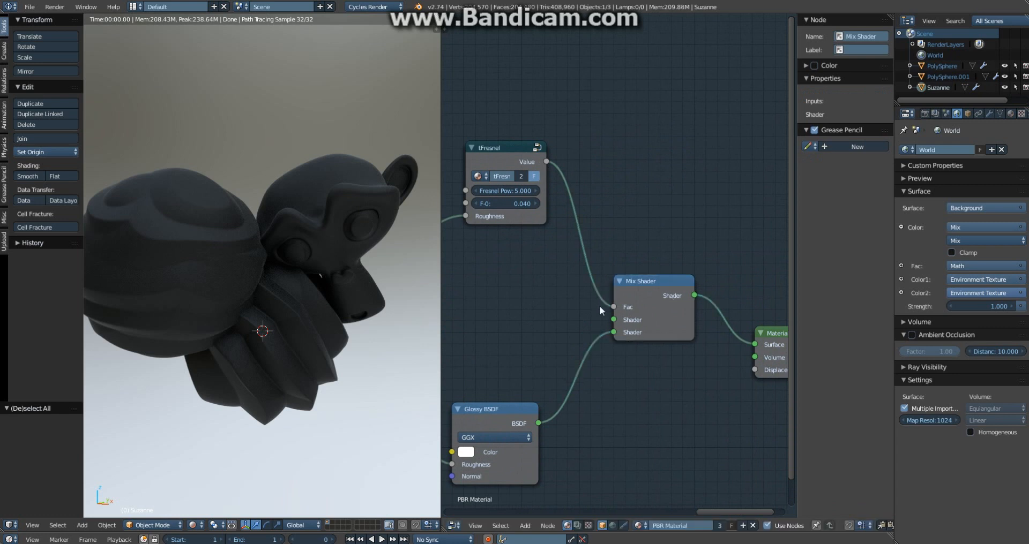
pyautogui.moveTo(572, 308); pyautogui.dragTo(632, 294, button='middle')
pyautogui.moveTo(696, 284); pyautogui.dragTo(711, 268)
pyautogui.press('a')
pyautogui.moveTo(647, 270); pyautogui.dragTo(751, 261, button='middle')
pyautogui.moveTo(502, 257); pyautogui.dragTo(478, 267)
pyautogui.press('a')
# Add a Refraction BSDF between tFresnel and the Glossy BSDF and connect it to the Mix Shader's first Shader input.
pyautogui.hotkey('shift', 'a')
pyautogui.moveTo(581, 282)
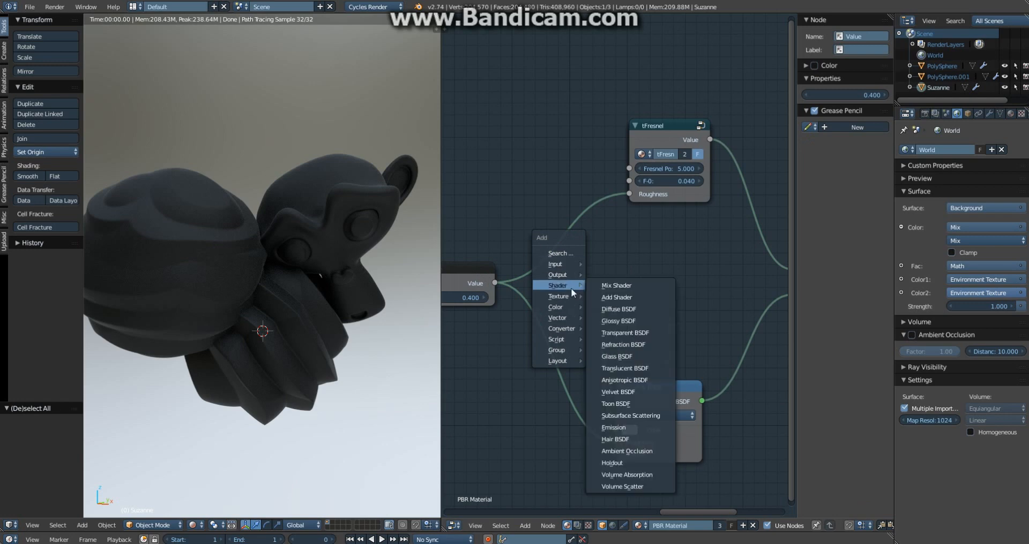
pyautogui.click(624, 344)
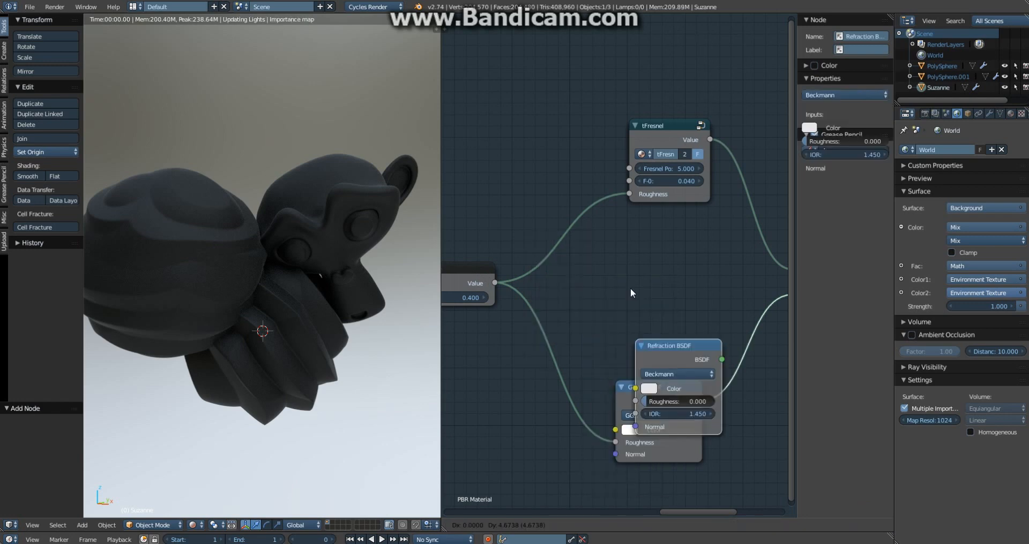
pyautogui.click(614, 245)
pyautogui.moveTo(644, 304); pyautogui.dragTo(551, 304, button='middle')
pyautogui.moveTo(604, 263); pyautogui.dragTo(699, 283)
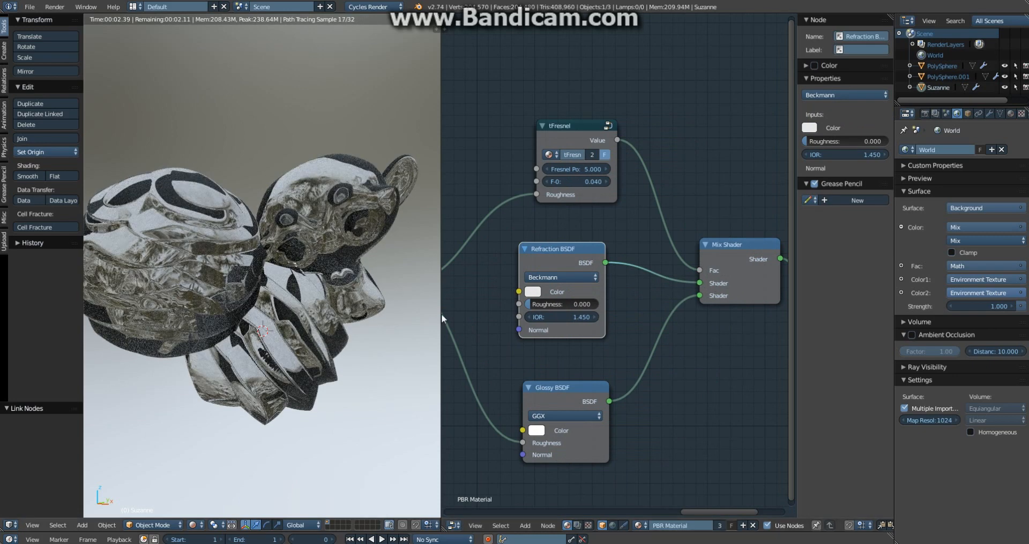
# Connect the shared Value node to the Refraction BSDF's Roughness input.
pyautogui.moveTo(504, 305); pyautogui.dragTo(611, 292, button='middle')
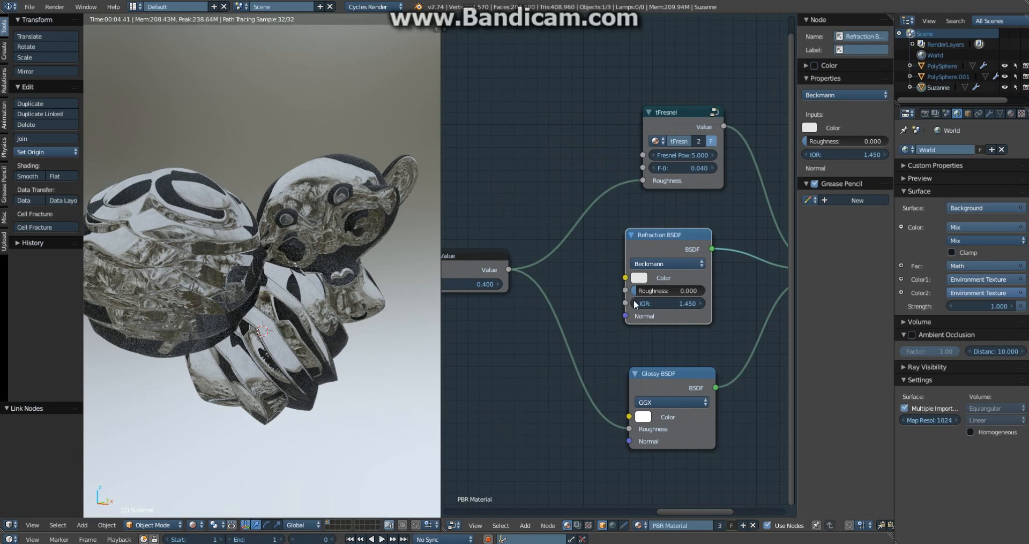
pyautogui.moveTo(625, 303); pyautogui.dragTo(587, 294)
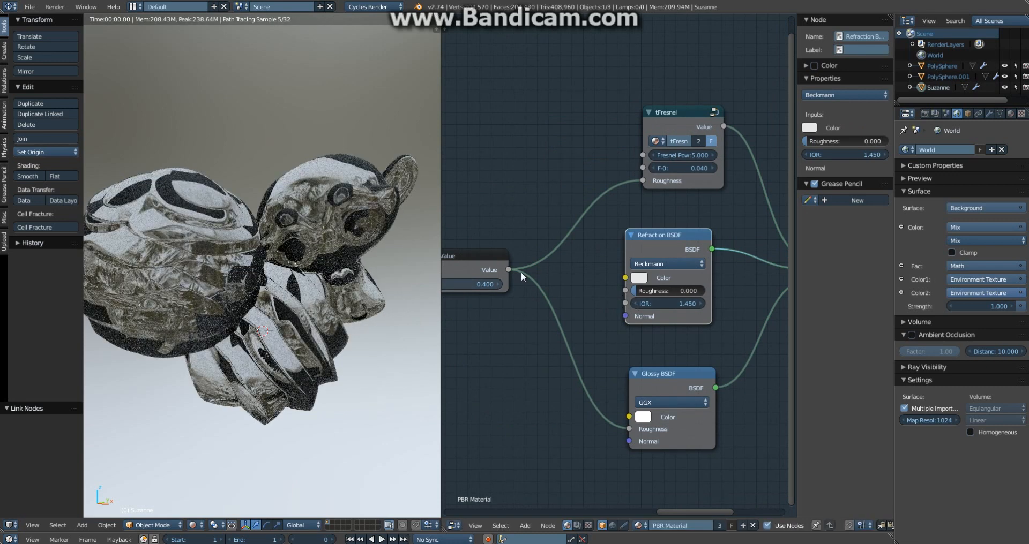
pyautogui.moveTo(520, 272); pyautogui.dragTo(625, 290)
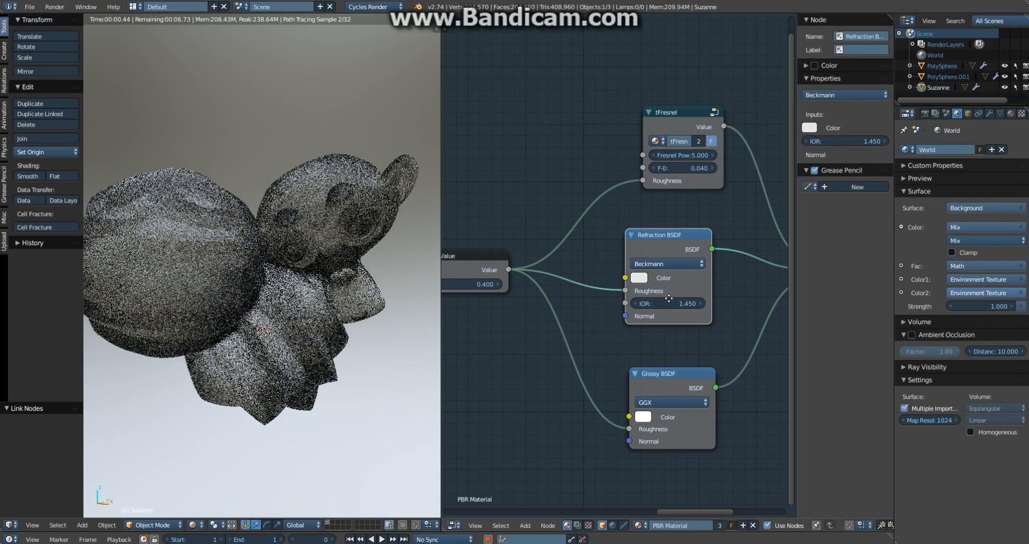
# Lower the shared roughness value to 0.
pyautogui.moveTo(509, 293); pyautogui.dragTo(642, 285, button='middle')
pyautogui.click(574, 277)
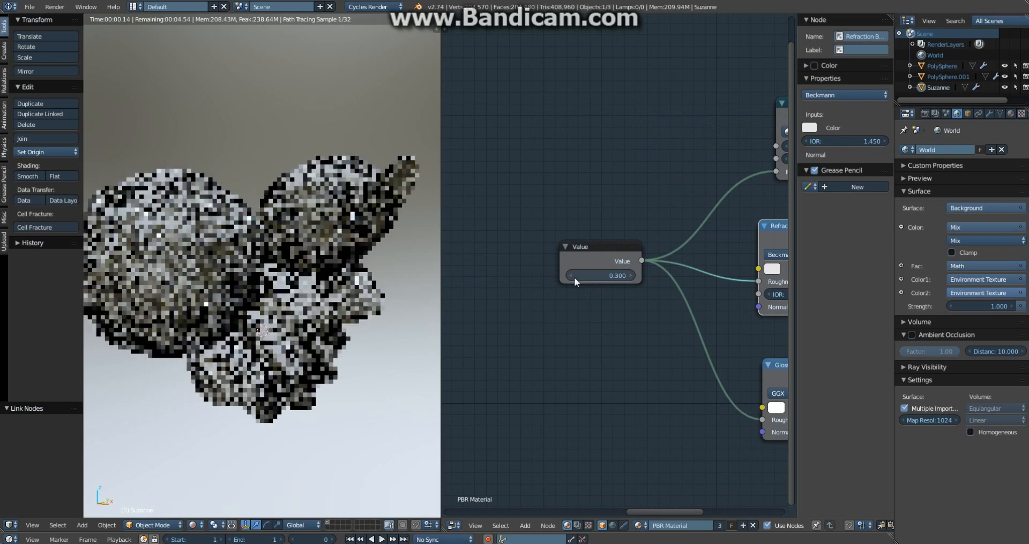
pyautogui.click(574, 277)
pyautogui.click(574, 278)
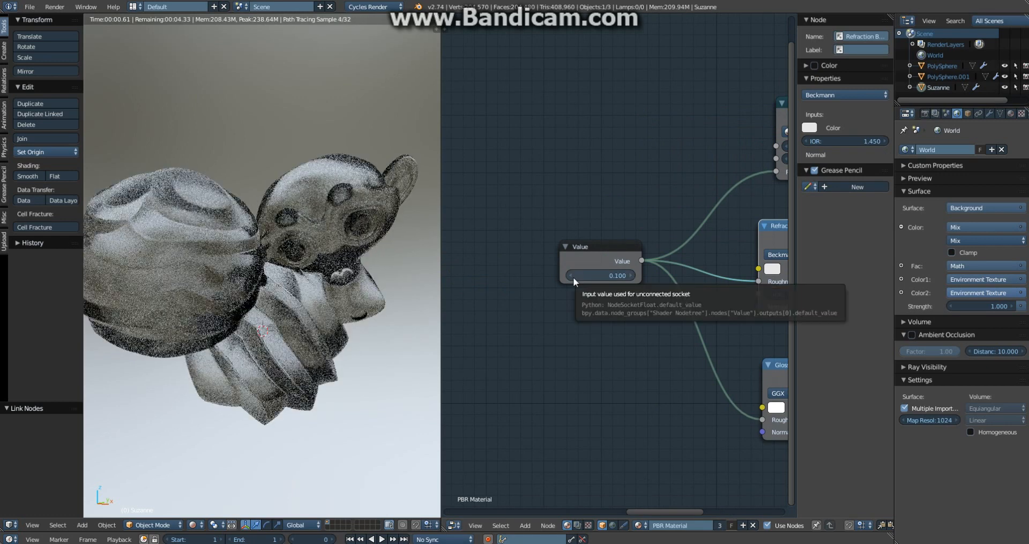
pyautogui.click(572, 276)
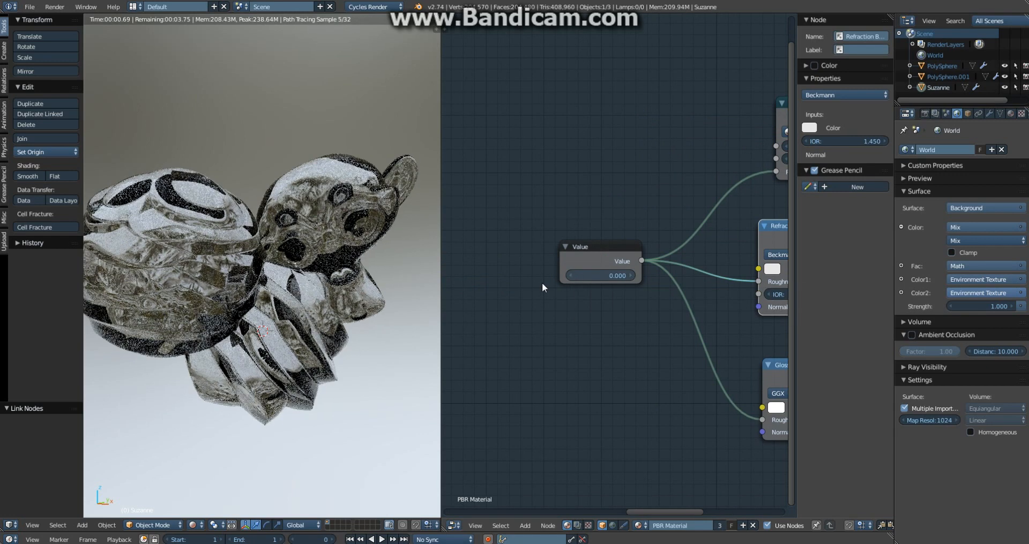
# Set the Refraction BSDF's colour to blue and inspect the rendered models from other angles.
pyautogui.moveTo(387, 314); pyautogui.dragTo(328, 290, button='middle')
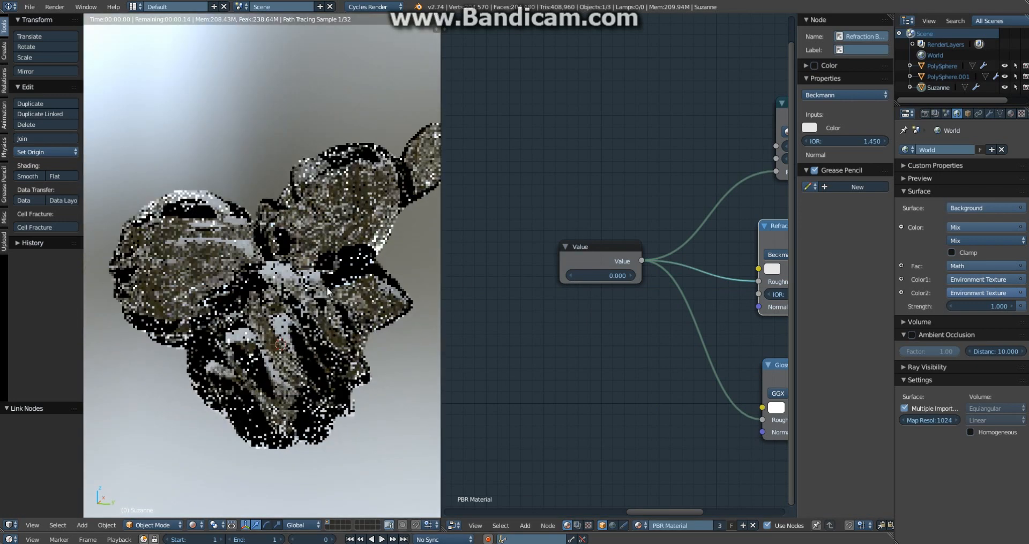
pyautogui.moveTo(777, 255); pyautogui.dragTo(677, 282, button='middle')
pyautogui.click(673, 296)
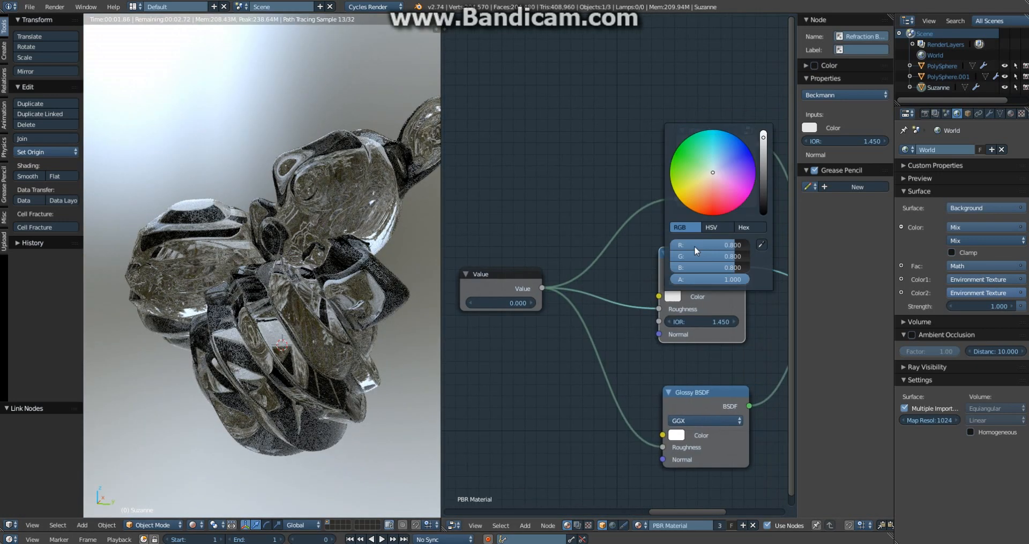
pyautogui.click(732, 141)
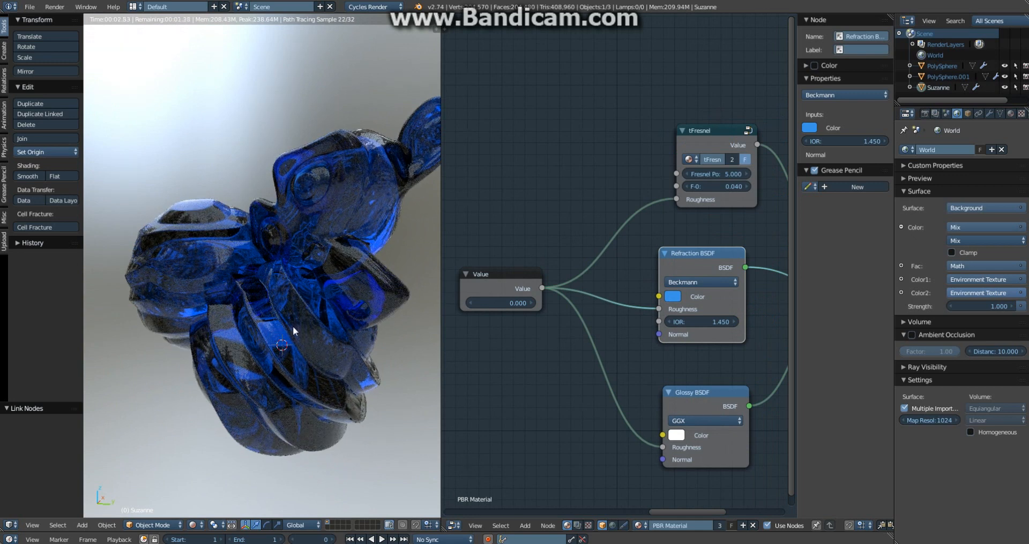
pyautogui.moveTo(222, 220); pyautogui.dragTo(326, 219, button='middle')
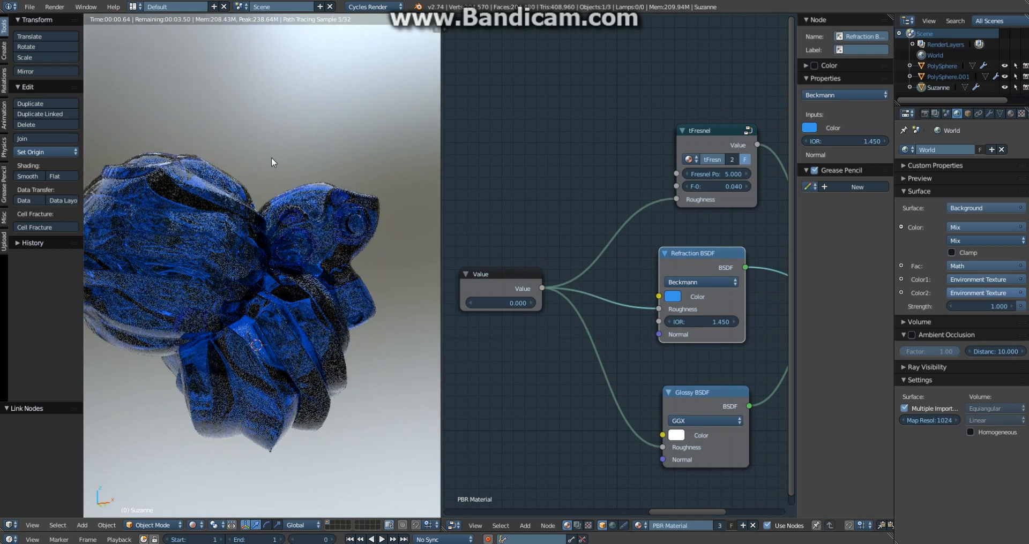
# Set the Refraction BSDF's colour to pure white, with R, G and B at 1.000.
pyautogui.scroll(-1, 616, 308)
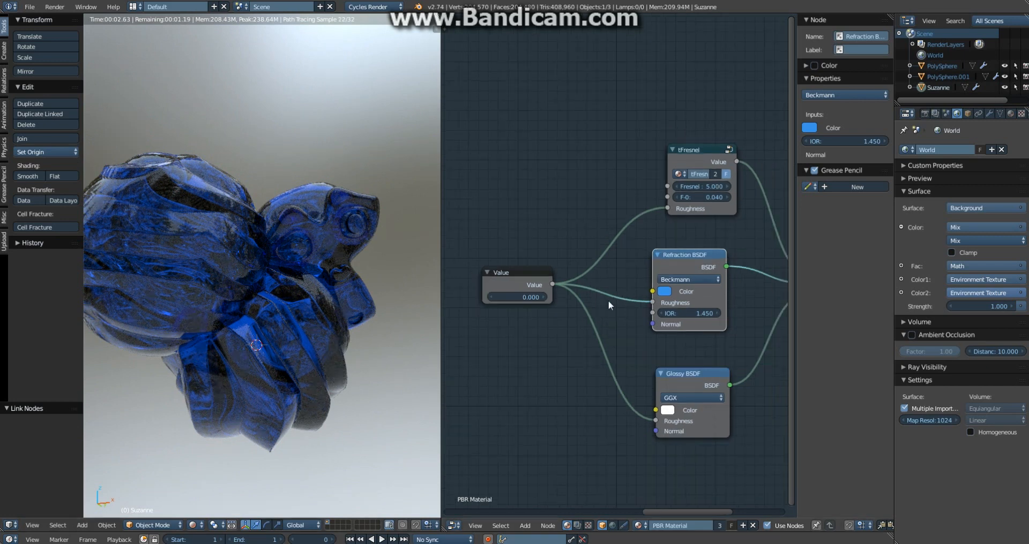
pyautogui.click(663, 292)
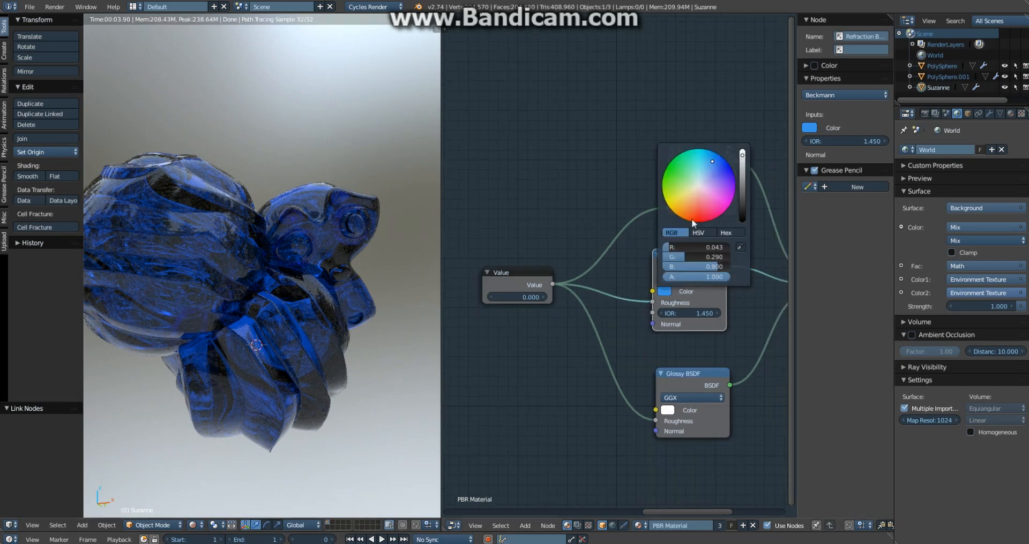
pyautogui.moveTo(699, 257); pyautogui.dragTo(736, 246)
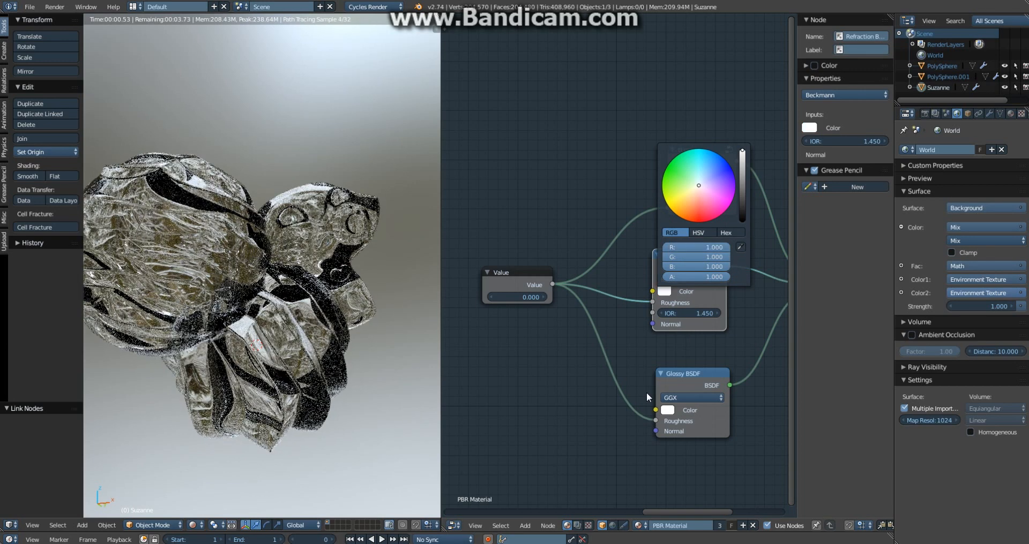
# Move the Material Output further from the Mix Shader and connect a new Volume Absorption node to its Volume input.
pyautogui.moveTo(617, 355); pyautogui.dragTo(379, 322, button='middle')
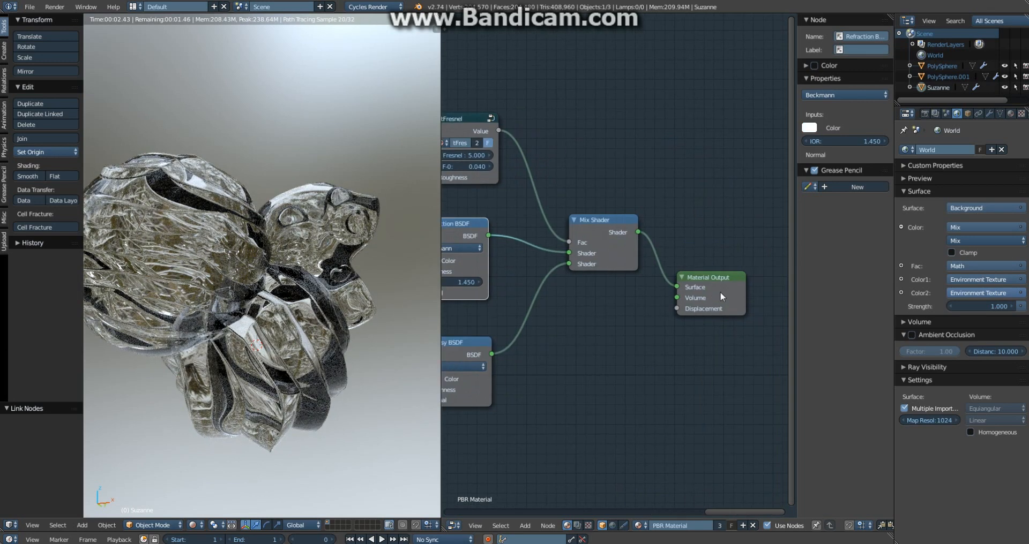
pyautogui.moveTo(719, 293); pyautogui.dragTo(771, 279)
pyautogui.press('a')
pyautogui.hotkey('shift', 'a')
pyautogui.moveTo(593, 320)
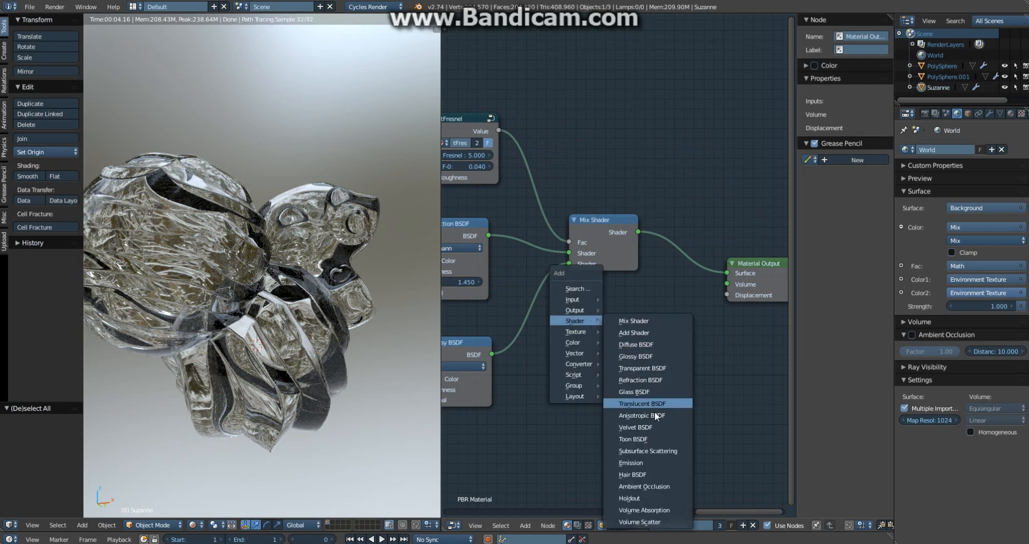
pyautogui.click(657, 510)
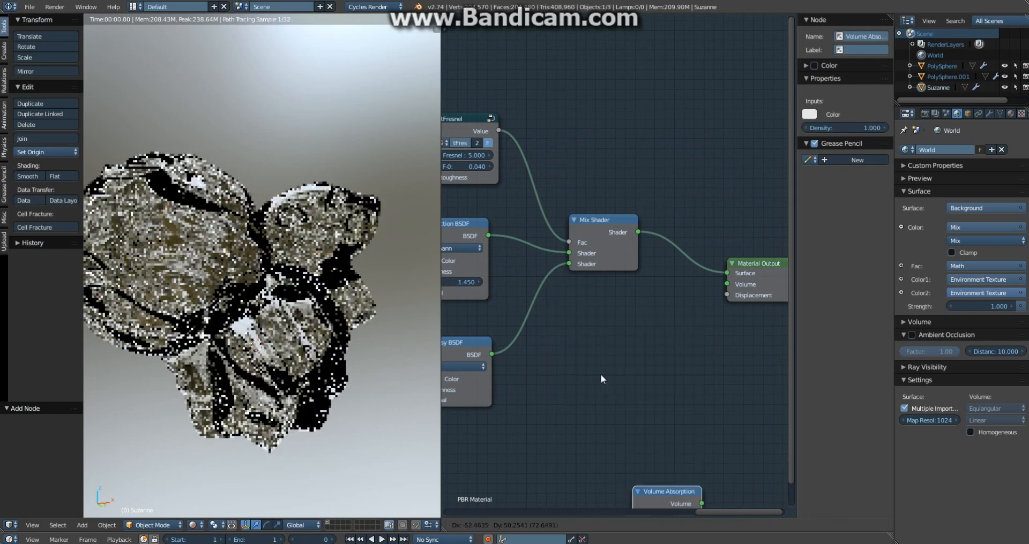
pyautogui.click(571, 290)
pyautogui.moveTo(641, 308); pyautogui.dragTo(725, 284)
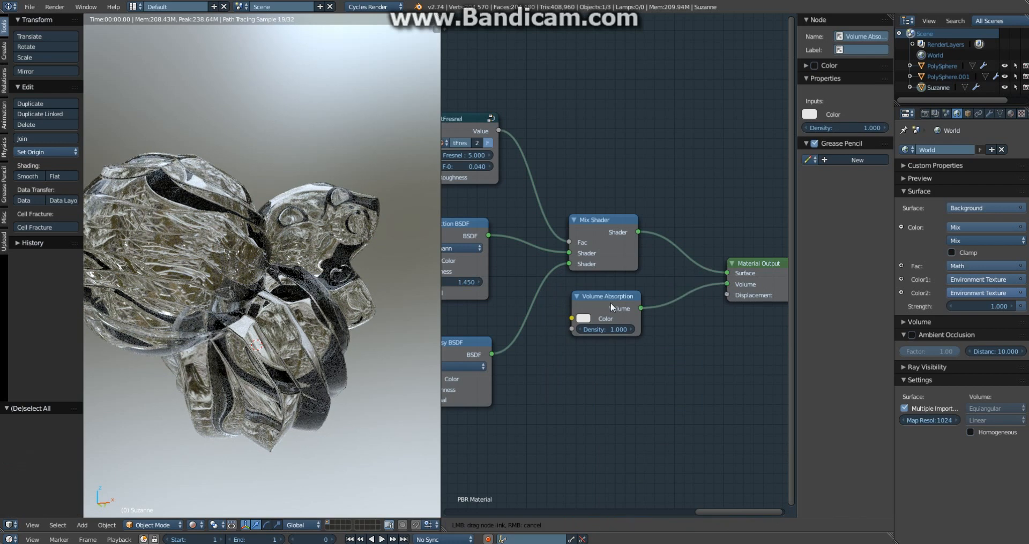
# Set the Volume Absorption's colour to blue and increase its density to 2, followed by 4.
pyautogui.click(586, 318)
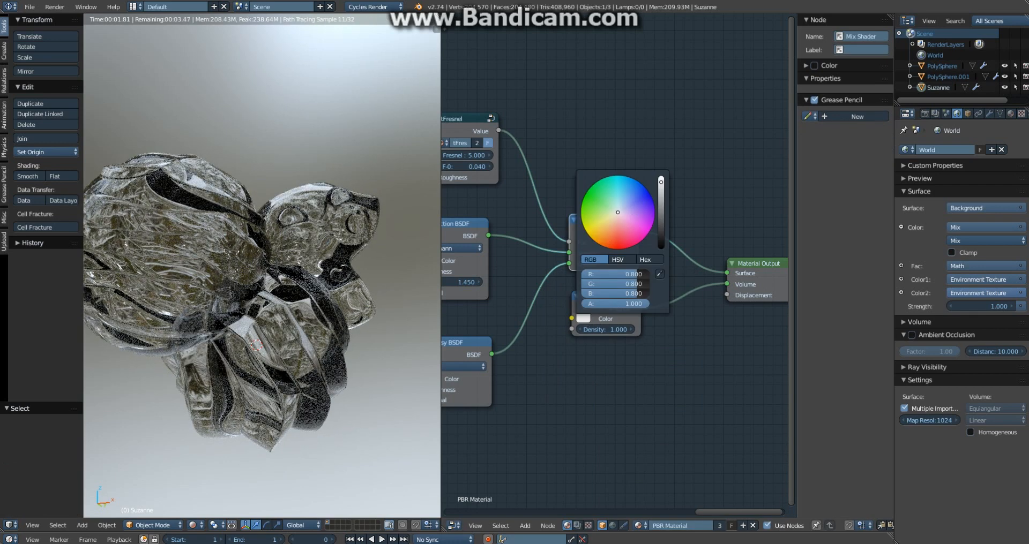
pyautogui.click(633, 194)
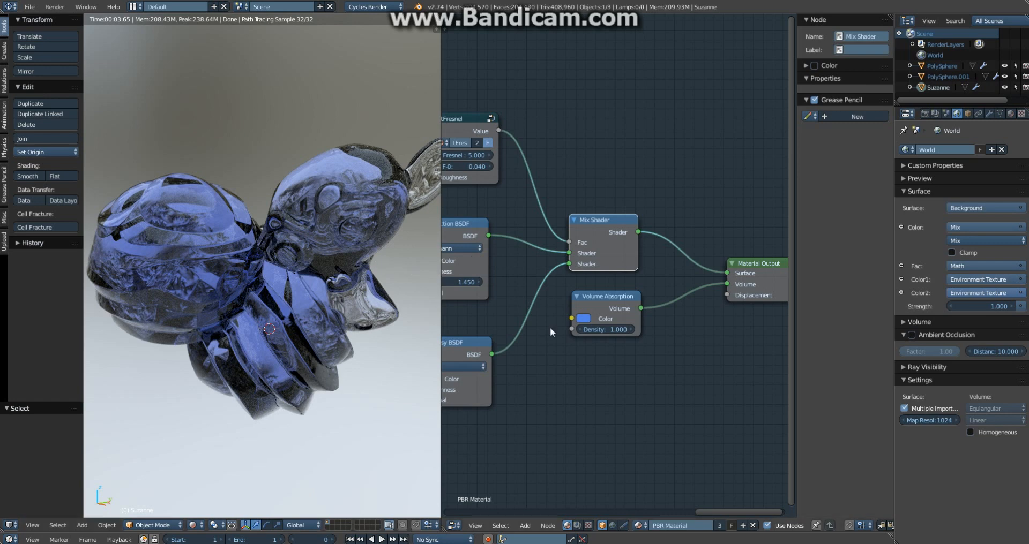
pyautogui.click(606, 331)
pyautogui.write('2')
pyautogui.press('Return')
pyautogui.click(608, 330)
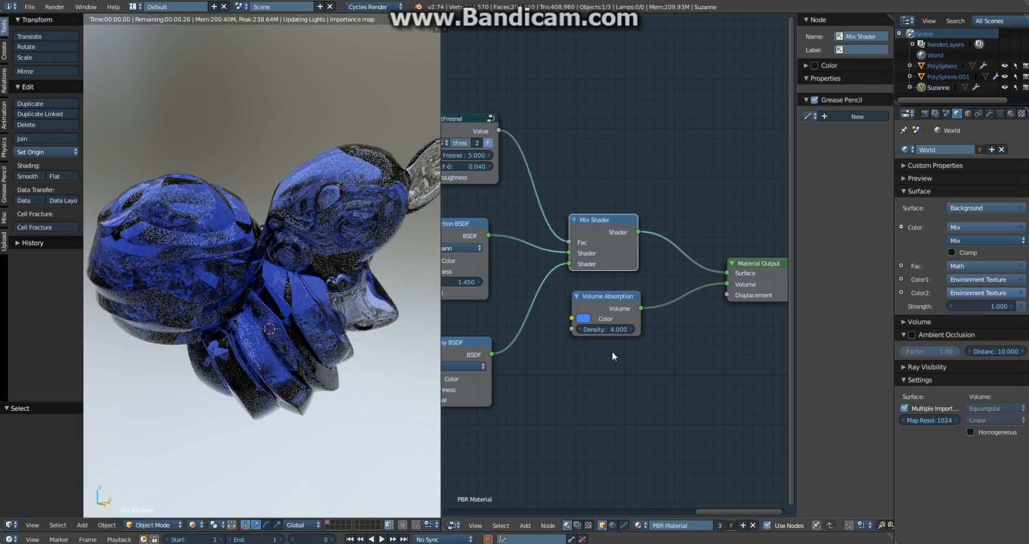
pyautogui.write('4')
pyautogui.press('Return')
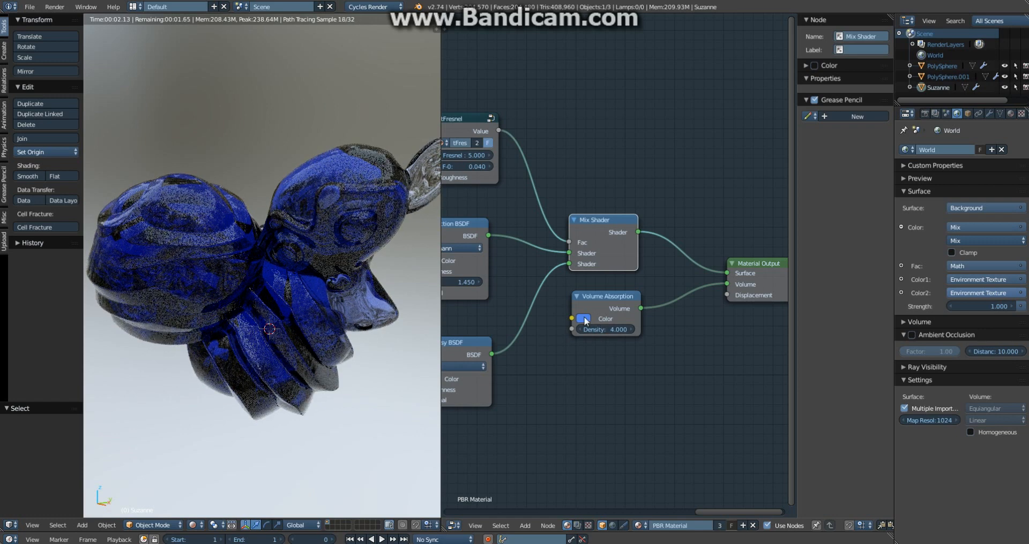
# Try a density of 5 on the Volume Absorption node, and set it back to 2.
pyautogui.click(583, 318)
pyautogui.click(625, 329)
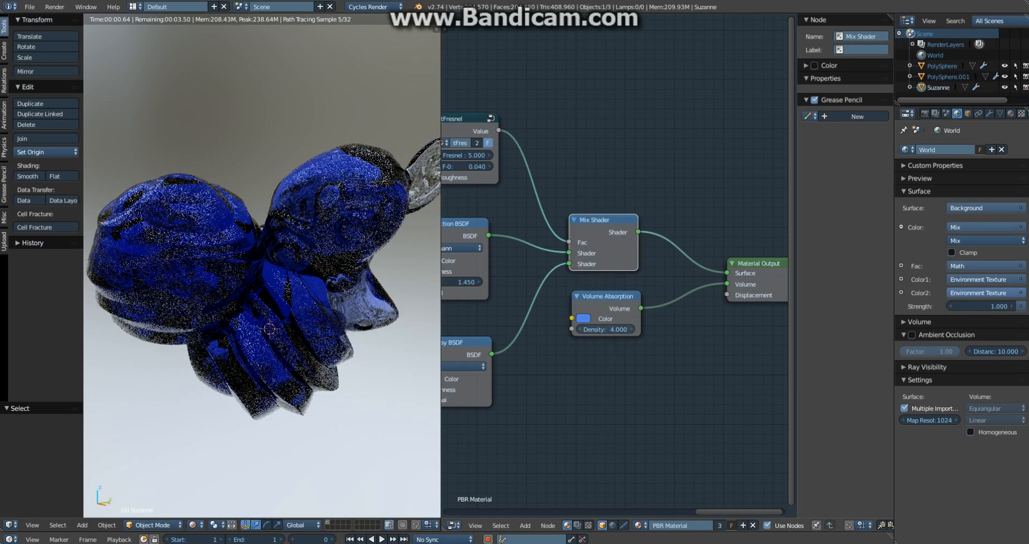
pyautogui.write('5')
pyautogui.press('Return')
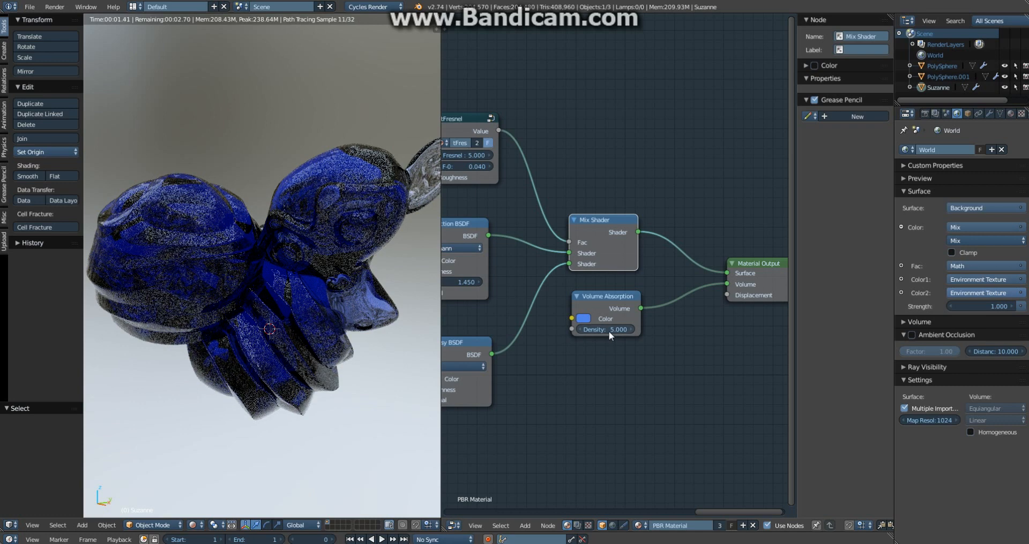
pyautogui.click(608, 332)
pyautogui.write('2')
pyautogui.press('Return')
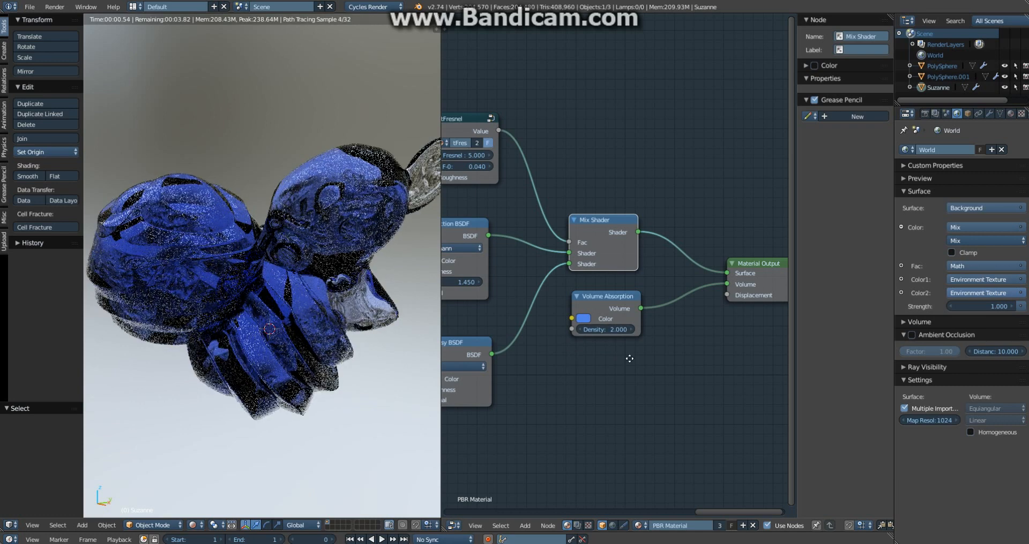
# Delete the Volume Absorption, Refraction BSDF and Mix Shader nodes from the glass material.
pyautogui.moveTo(627, 354); pyautogui.dragTo(727, 338, button='middle')
pyautogui.scroll(-1, 653, 346)
pyautogui.scroll(-1, 675, 274)
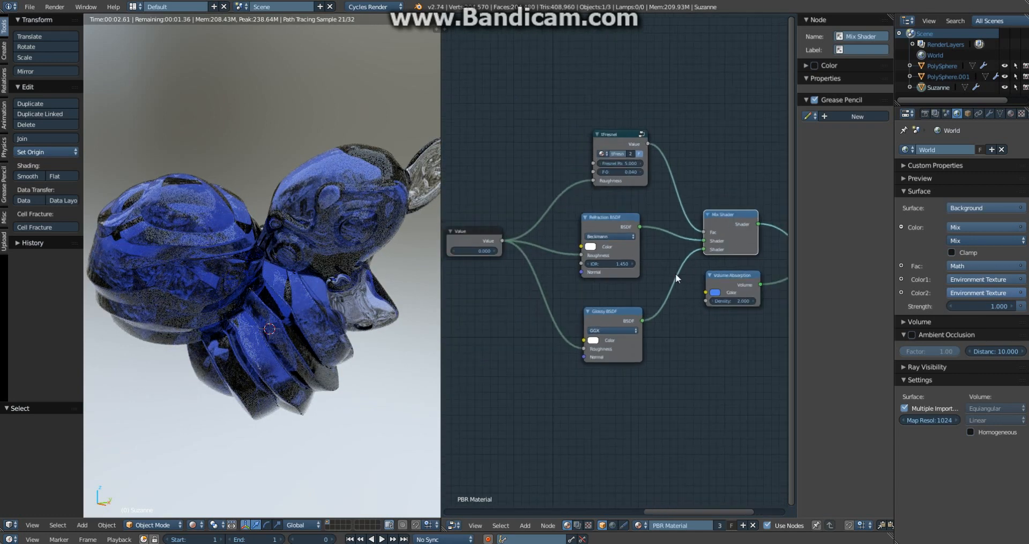
pyautogui.click(741, 286)
pyautogui.keyDown('shift'); pyautogui.click(626, 228); pyautogui.keyUp('shift')
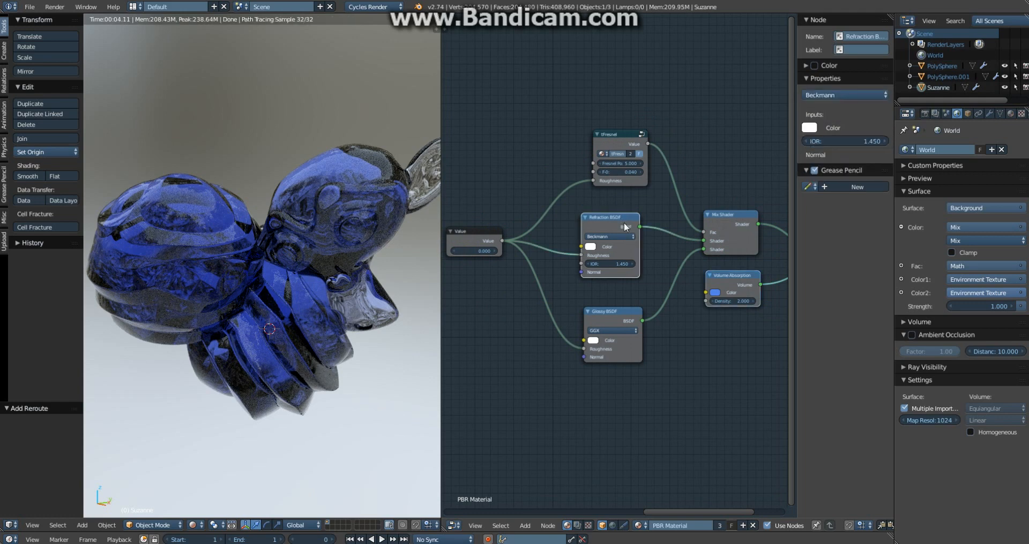
pyautogui.press('x')
pyautogui.hotkey('shift', 'a')
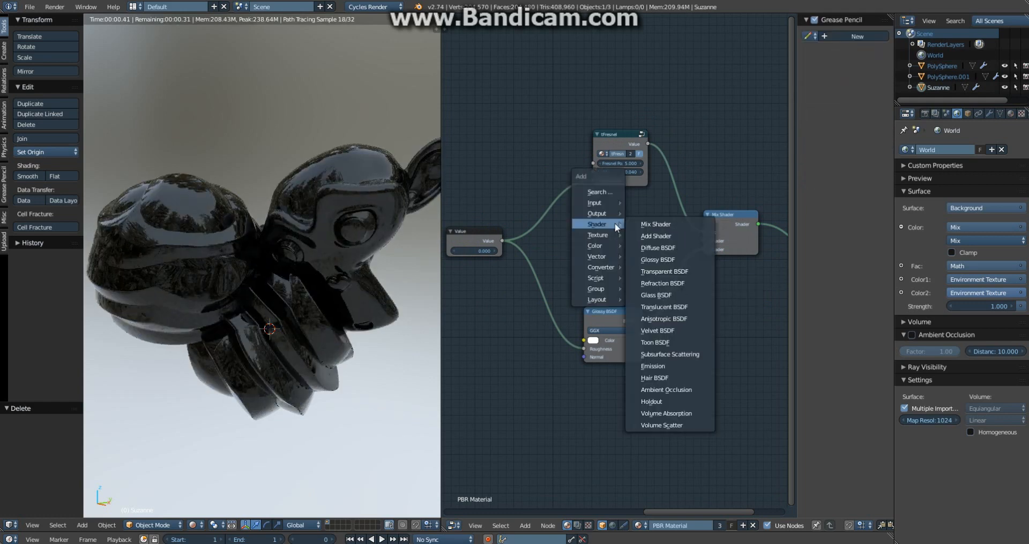
pyautogui.press('Escape')
pyautogui.scroll(-1, 654, 266)
pyautogui.moveTo(629, 287); pyautogui.dragTo(551, 323, button='middle')
pyautogui.click(657, 272)
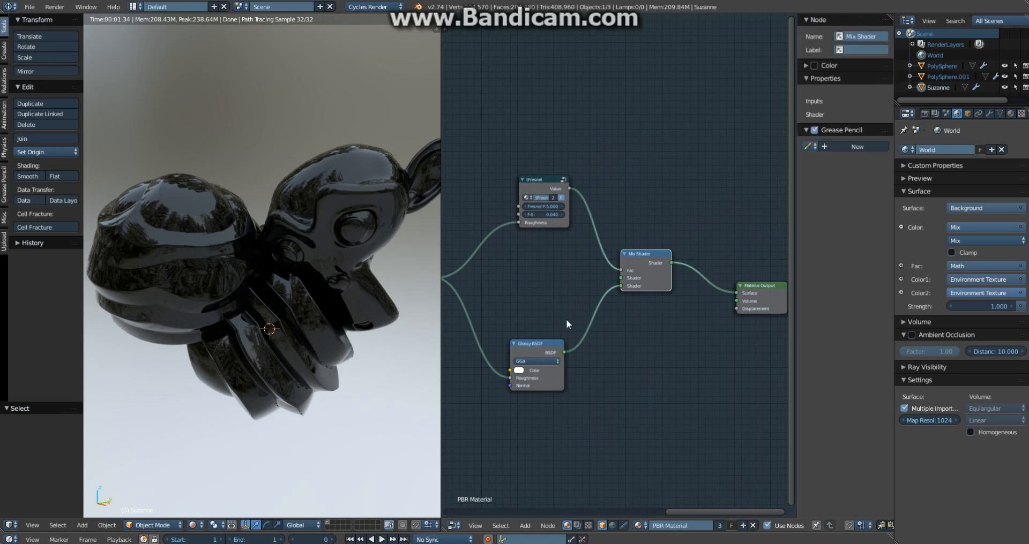
pyautogui.press('x')
# Move the Glossy BSDF up beside the Material Output and connect it to the output for preview.
pyautogui.click(526, 352)
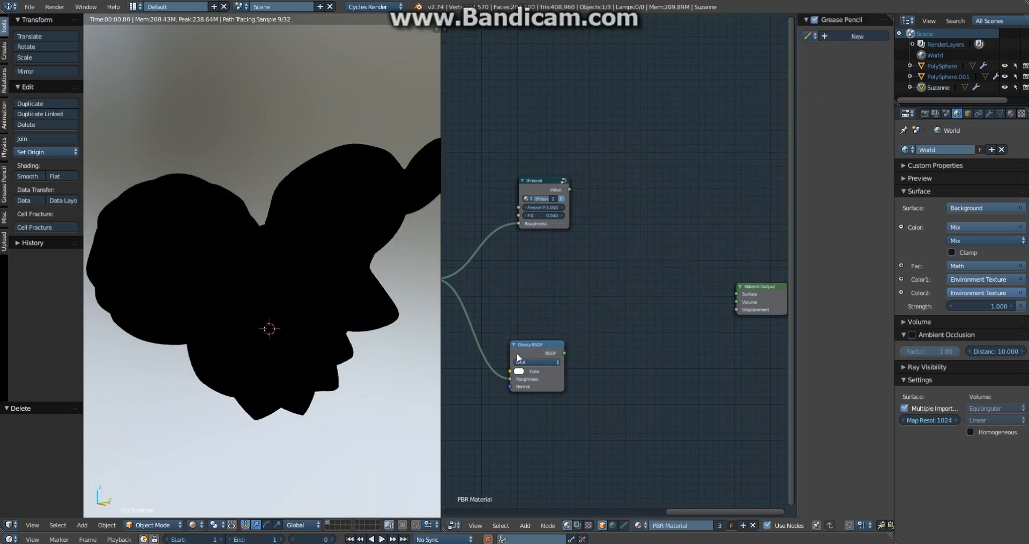
pyautogui.press('g')
pyautogui.moveTo(603, 283); pyautogui.dragTo(630, 244)
pyautogui.press('a')
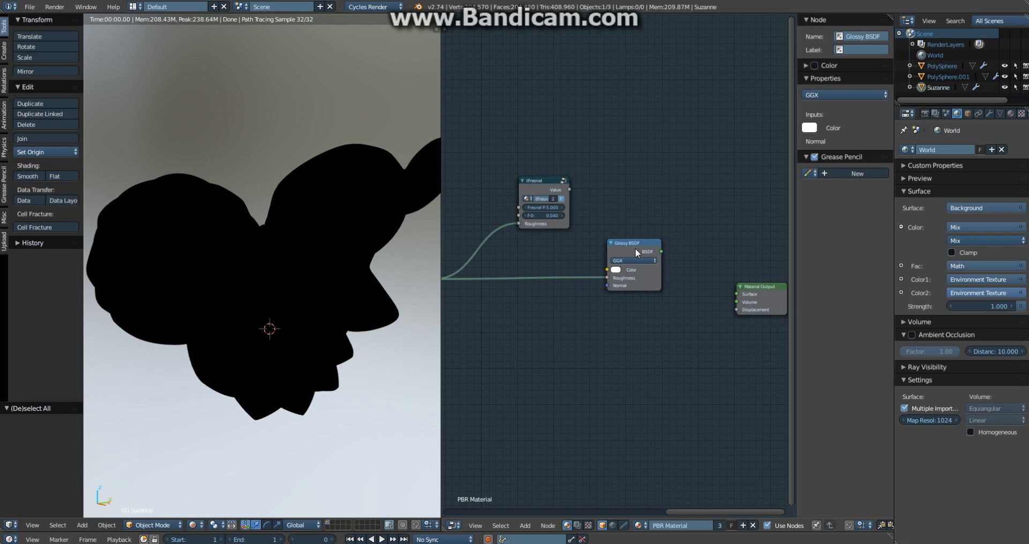
pyautogui.keyDown('ctrl'); pyautogui.keyDown('shift'); pyautogui.click(635, 249); pyautogui.keyUp('shift'); pyautogui.keyUp('ctrl')
# Add a MixRGB node in front of the Glossy BSDF and move the tFresnel group away to make room.
pyautogui.moveTo(590, 285); pyautogui.dragTo(673, 311, button='middle')
pyautogui.scroll(2, 674, 294)
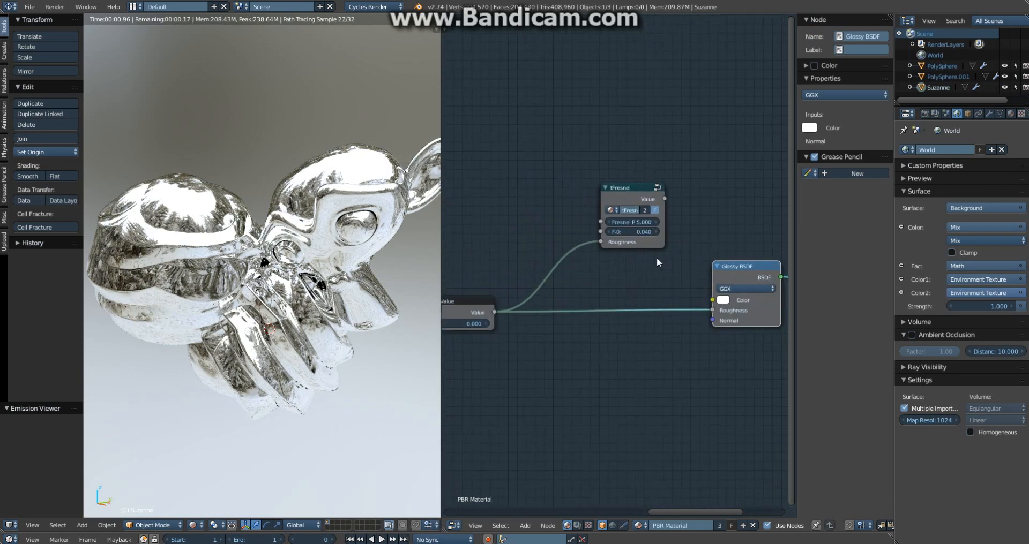
pyautogui.hotkey('shift', 'a')
pyautogui.moveTo(647, 261)
pyautogui.moveTo(624, 284)
pyautogui.click(671, 280)
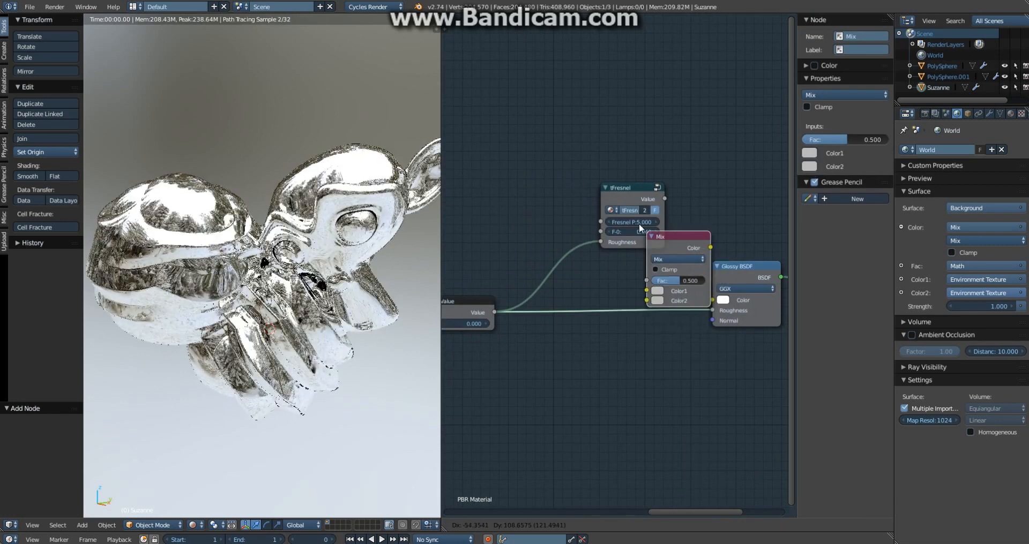
pyautogui.click(631, 233)
pyautogui.moveTo(605, 190); pyautogui.dragTo(533, 177)
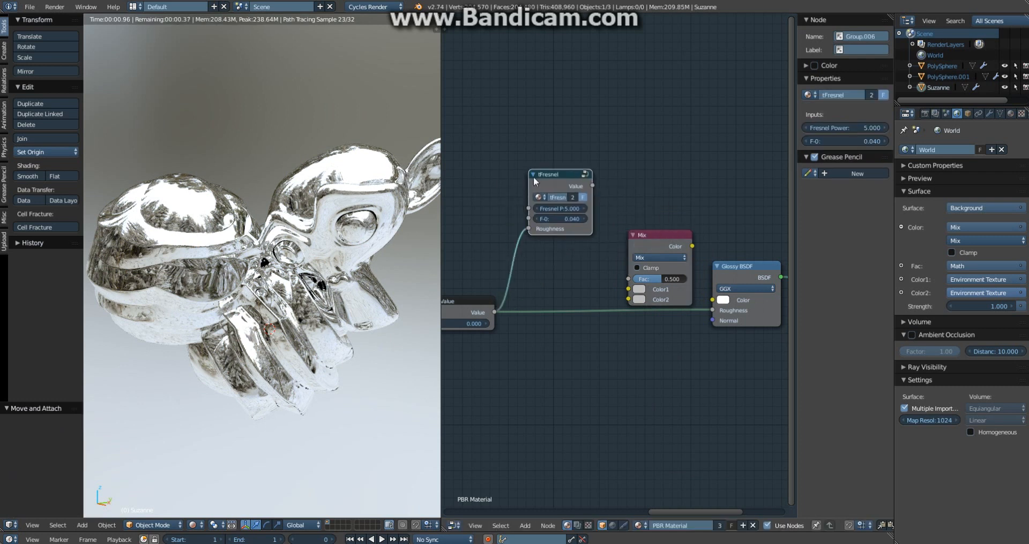
# Preview the tFresnel group's output on the models and set its F-0 to 0.
pyautogui.keyDown('ctrl'); pyautogui.keyDown('shift'); pyautogui.click(549, 179); pyautogui.keyUp('shift'); pyautogui.keyUp('ctrl')
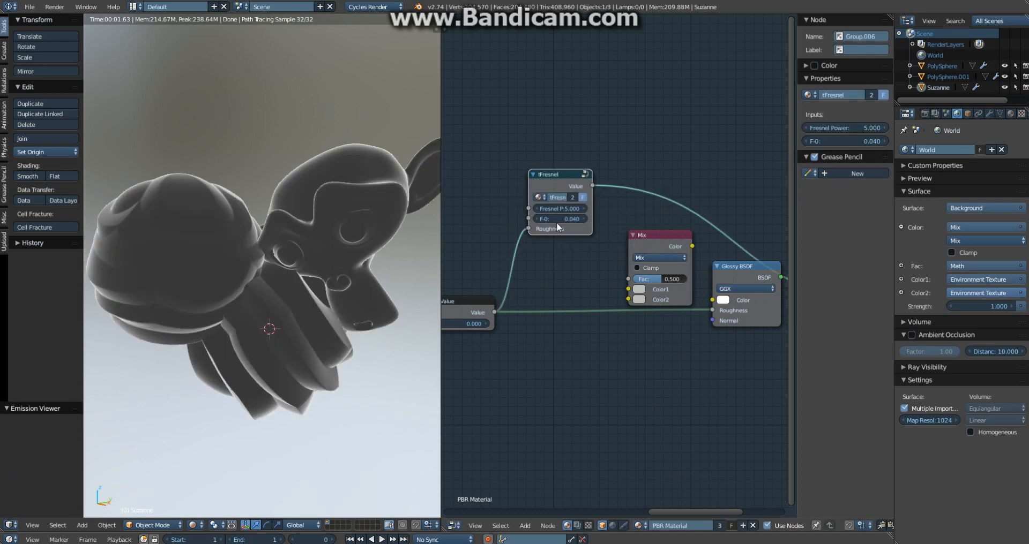
pyautogui.scroll(3, 561, 223)
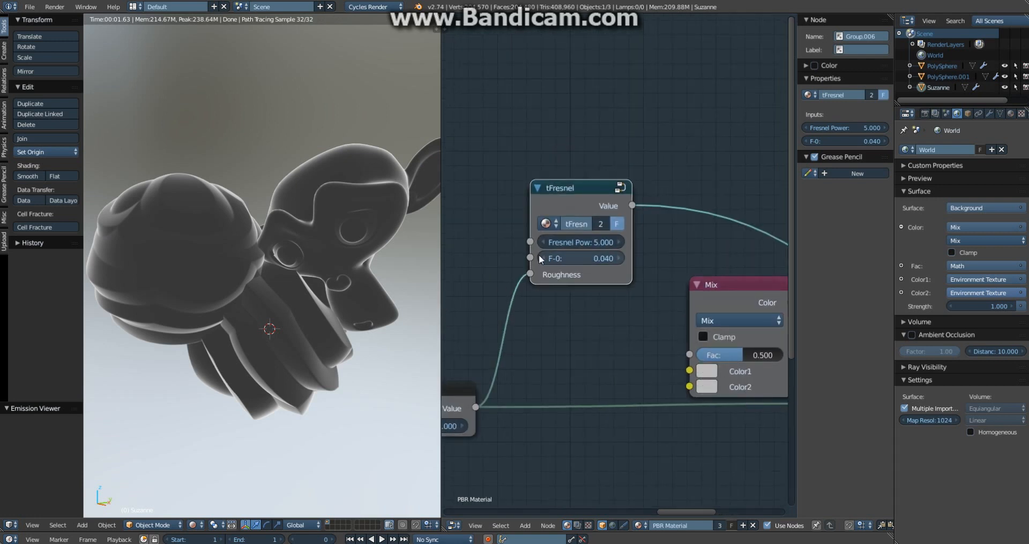
pyautogui.moveTo(552, 261); pyautogui.dragTo(528, 261)
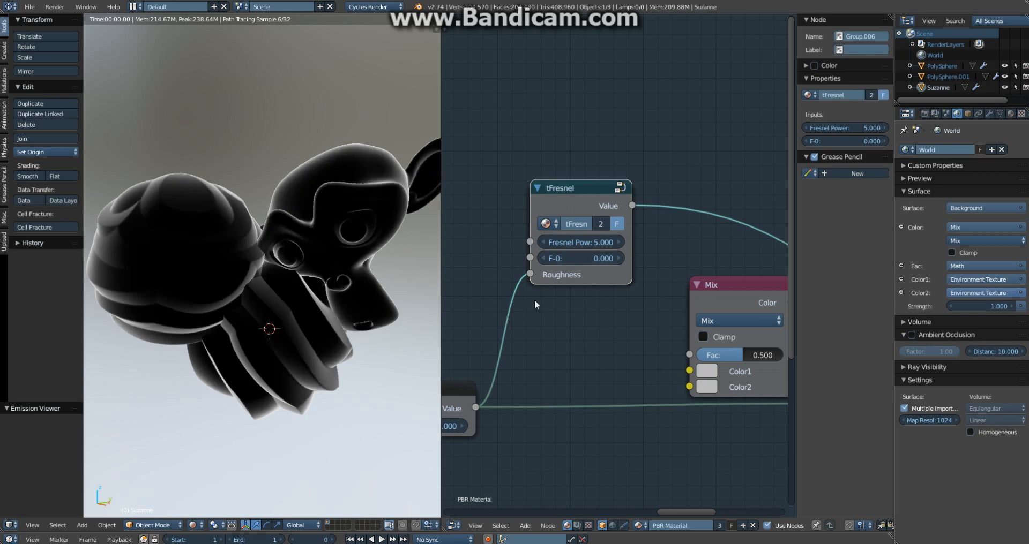
pyautogui.click(535, 261)
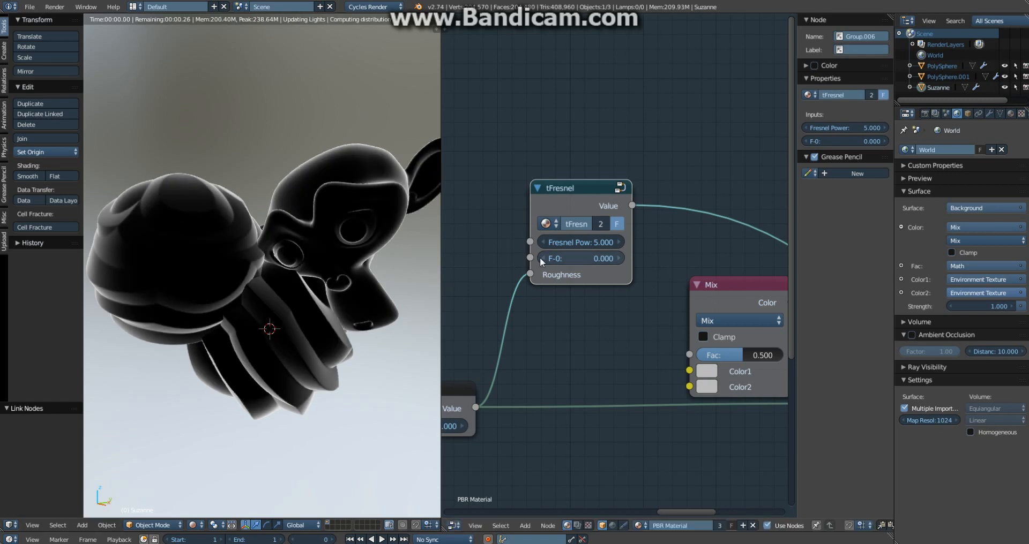
pyautogui.moveTo(586, 194); pyautogui.dragTo(580, 177)
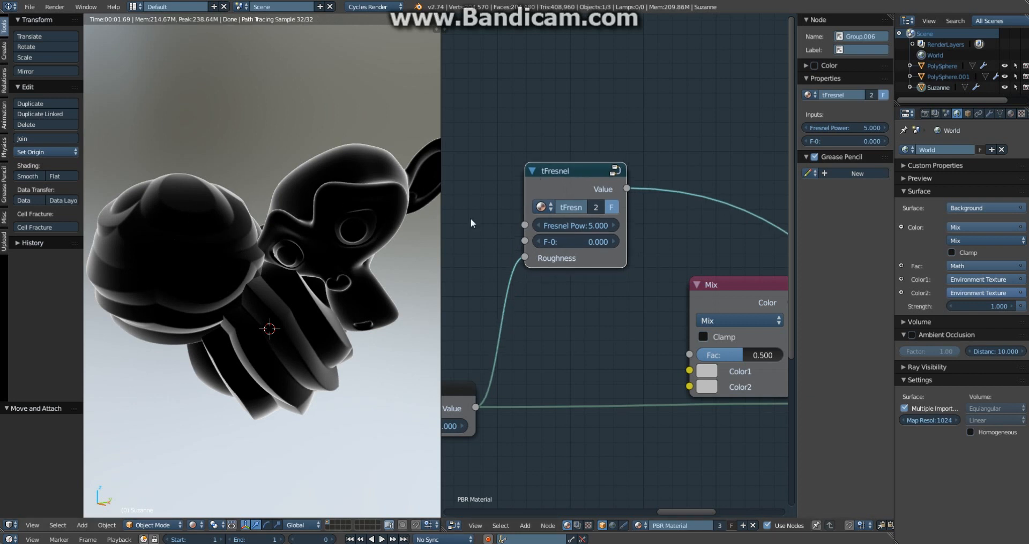
# Connect tFresnel's Value to the Mix node's Fac and the Mix node's Color to the Glossy BSDF's Color.
pyautogui.moveTo(626, 188); pyautogui.dragTo(690, 355)
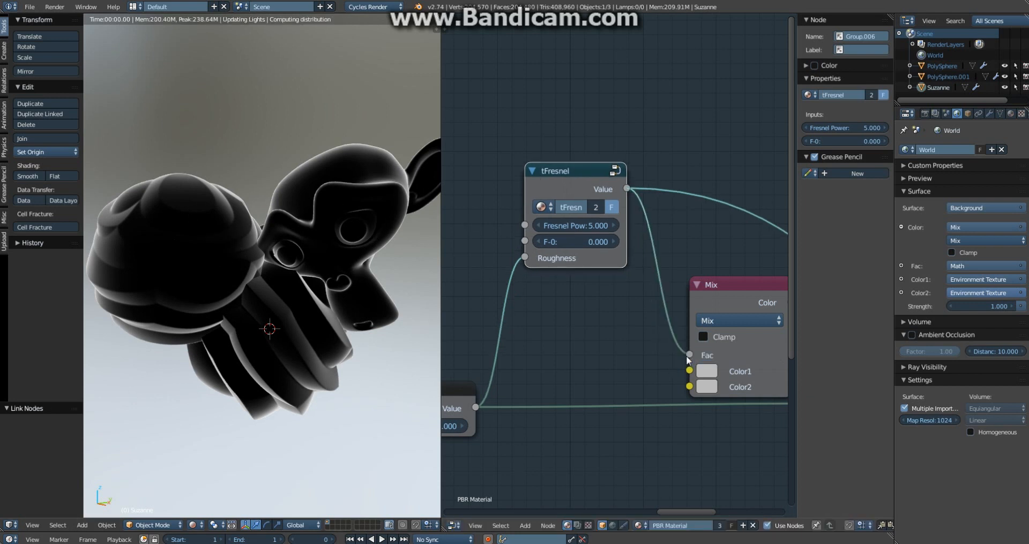
pyautogui.moveTo(671, 351); pyautogui.dragTo(586, 299, button='middle')
pyautogui.moveTo(651, 243); pyautogui.dragTo(735, 335)
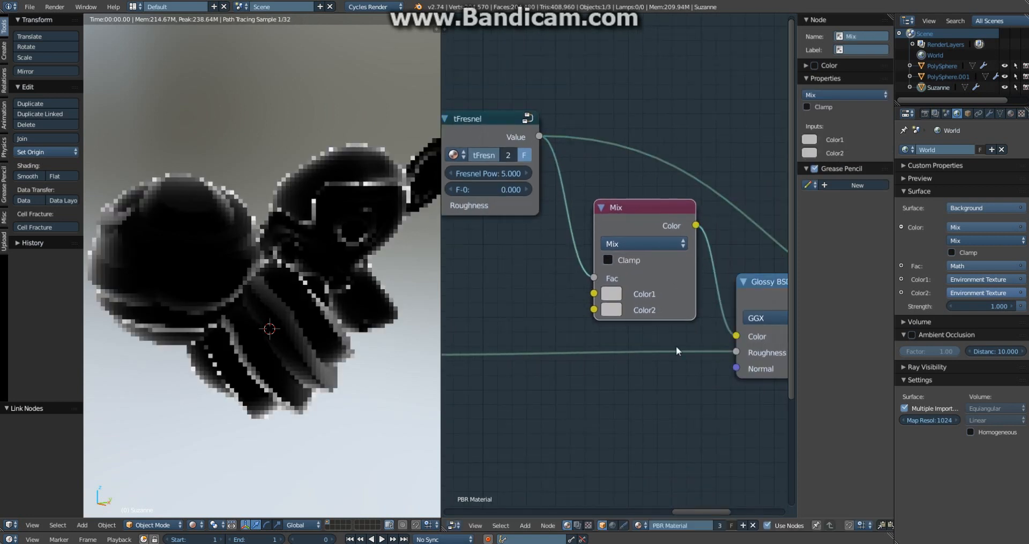
# Set the Mix node's Color2 to white.
pyautogui.moveTo(591, 341); pyautogui.dragTo(696, 308, button='middle')
pyautogui.click(720, 273)
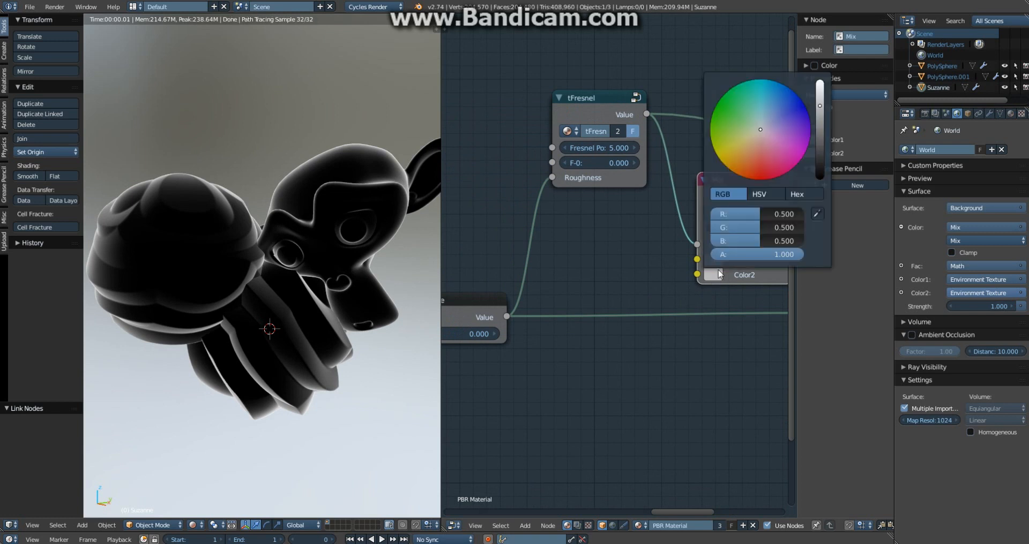
pyautogui.moveTo(765, 214); pyautogui.dragTo(833, 237)
# Preview the Mix node's output and set its Color1 to dark blue, R 0.022, G 0.032, B 0.256.
pyautogui.keyDown('ctrl'); pyautogui.keyDown('shift'); pyautogui.click(739, 183); pyautogui.keyUp('shift'); pyautogui.keyUp('ctrl')
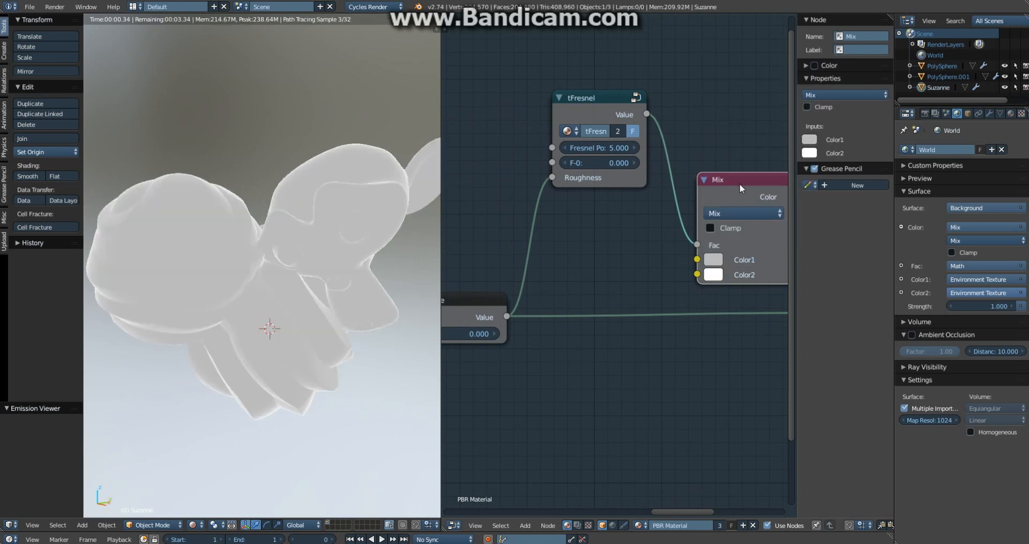
pyautogui.click(714, 260)
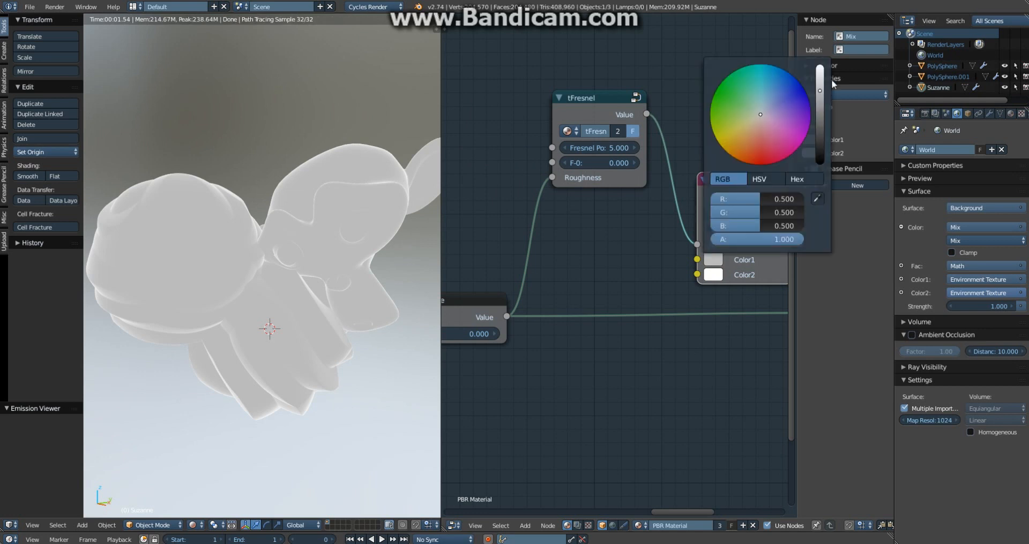
pyautogui.moveTo(821, 90); pyautogui.dragTo(822, 111)
pyautogui.click(789, 94)
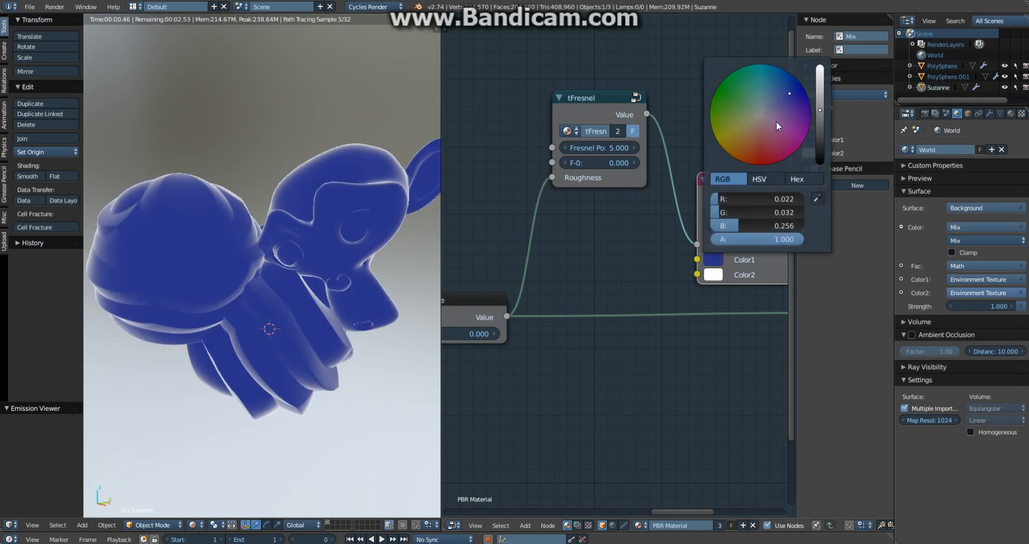
# Reconnect the Glossy BSDF to the Material Output and inspect the metallic models from another angle.
pyautogui.moveTo(715, 249); pyautogui.dragTo(510, 235, button='middle')
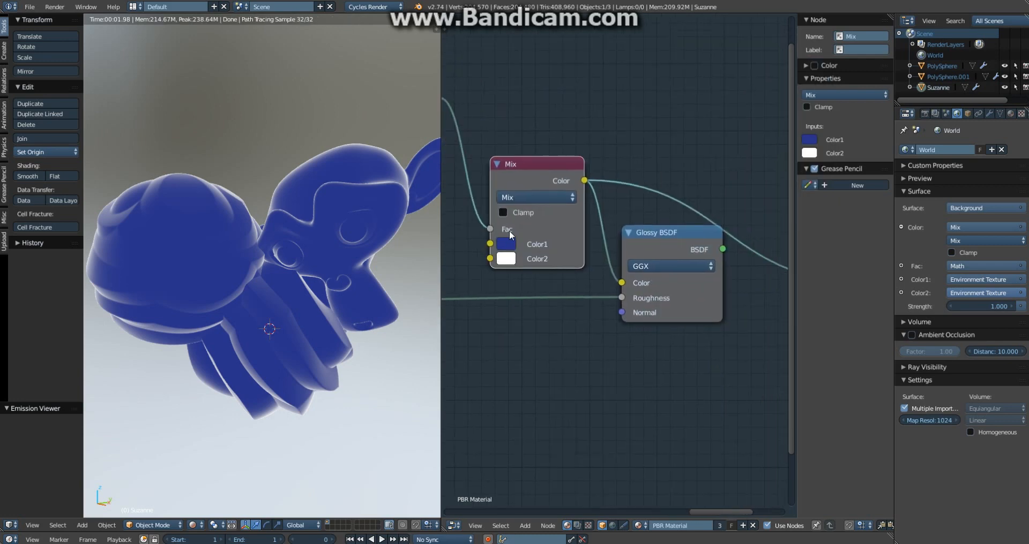
pyautogui.keyDown('ctrl'); pyautogui.keyDown('shift'); pyautogui.click(689, 243); pyautogui.keyUp('shift'); pyautogui.keyUp('ctrl')
pyautogui.moveTo(544, 278); pyautogui.dragTo(635, 266, button='middle')
pyautogui.moveTo(319, 306); pyautogui.dragTo(396, 289, button='middle')
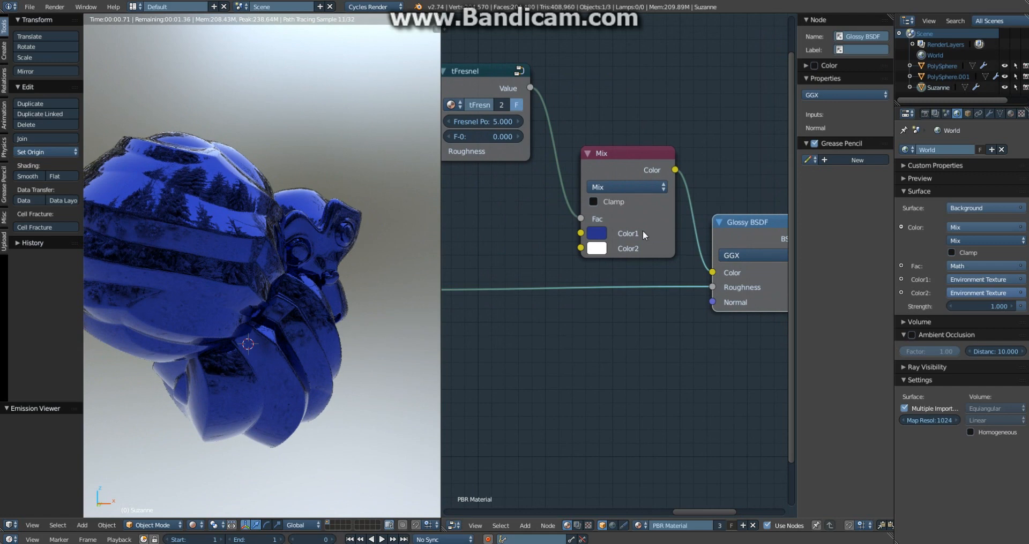
# Change the Mix node's Color1 to red.
pyautogui.scroll(-2, 642, 231)
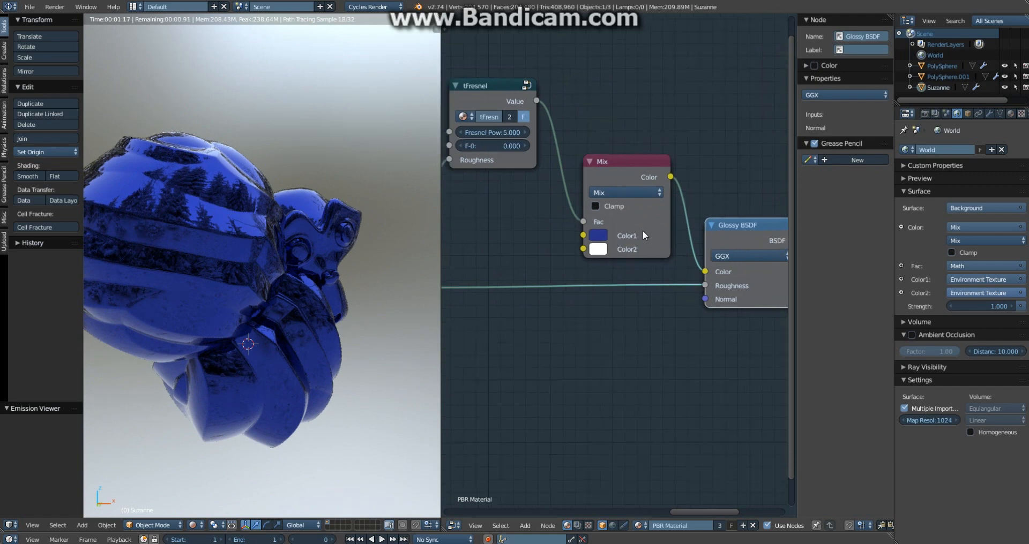
pyautogui.click(602, 238)
pyautogui.moveTo(639, 129); pyautogui.dragTo(631, 167)
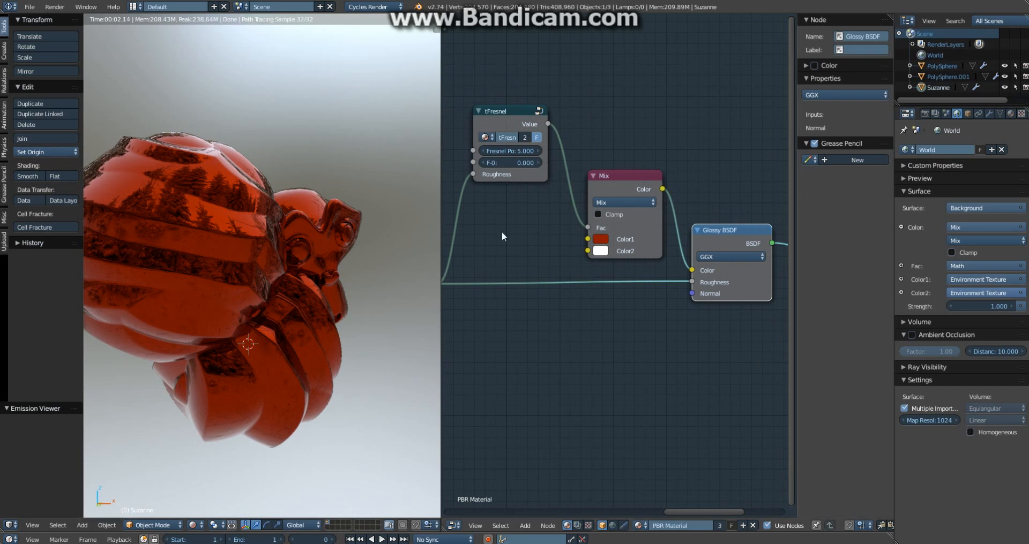
# Raise the shared roughness Value node to 0.6 in increments of 0.1.
pyautogui.moveTo(501, 236); pyautogui.dragTo(598, 199, button='middle')
pyautogui.click(522, 262)
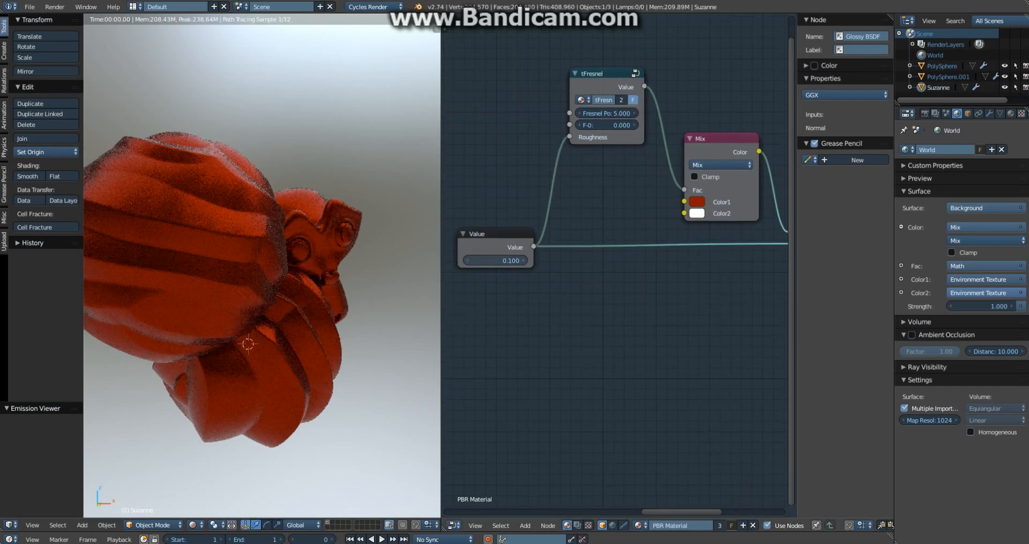
pyautogui.click(522, 261)
pyautogui.click(522, 261)
pyautogui.click(522, 262)
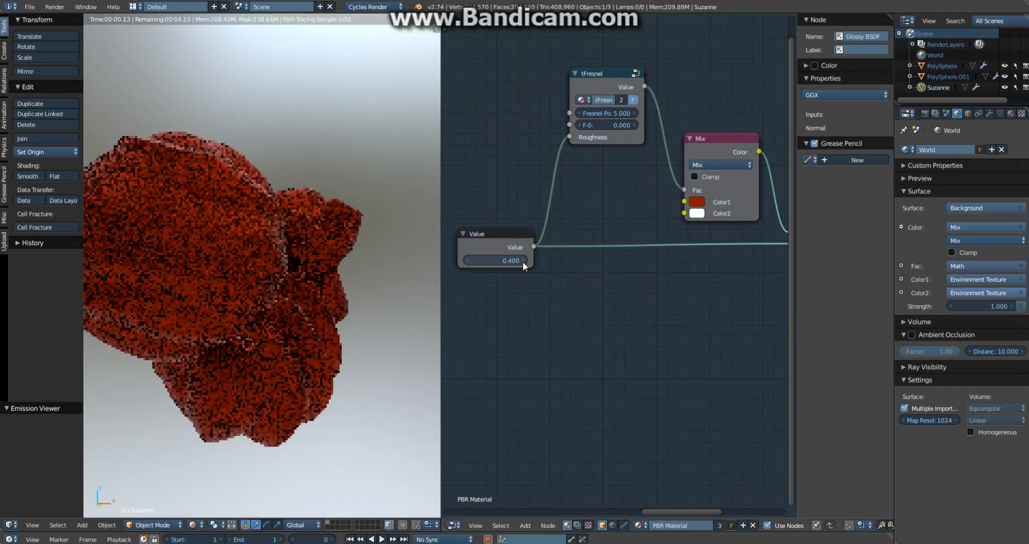
pyautogui.click(522, 262)
pyautogui.click(522, 262)
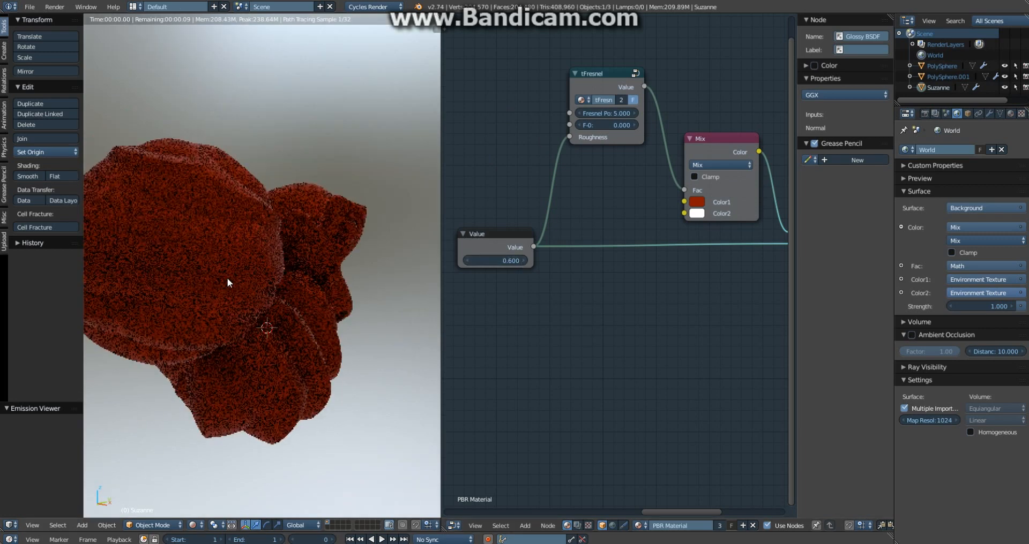
# Delete the Mix node feeding the Glossy BSDF's colour and shift the Glossy BSDF slightly closer to the Value node.
pyautogui.moveTo(227, 278); pyautogui.dragTo(208, 277, button='middle')
pyautogui.scroll(-2, 208, 278)
pyautogui.scroll(-3, 704, 164)
pyautogui.moveTo(766, 173); pyautogui.dragTo(723, 215, button='middle')
pyautogui.click(661, 207)
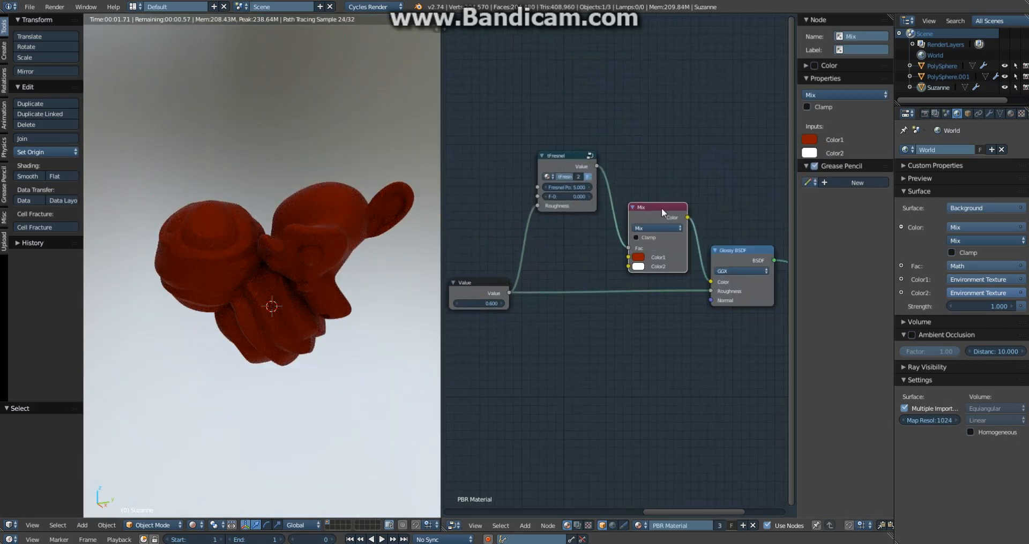
pyautogui.press('x')
pyautogui.moveTo(751, 259); pyautogui.dragTo(723, 273)
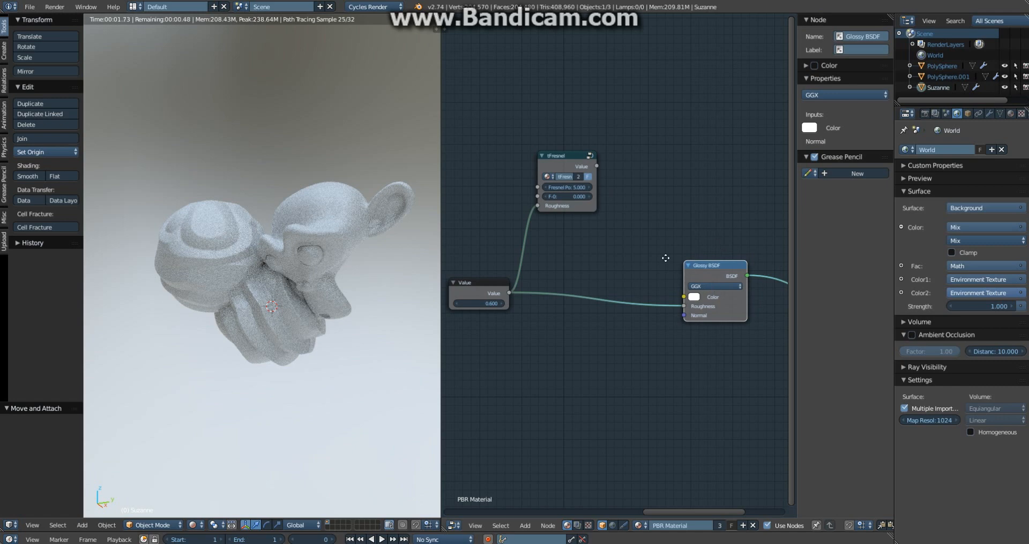
# Add a second Glossy BSDF node above the existing Glossy BSDF.
pyautogui.moveTo(664, 258); pyautogui.dragTo(508, 284, button='middle')
pyautogui.hotkey('shift', 'a')
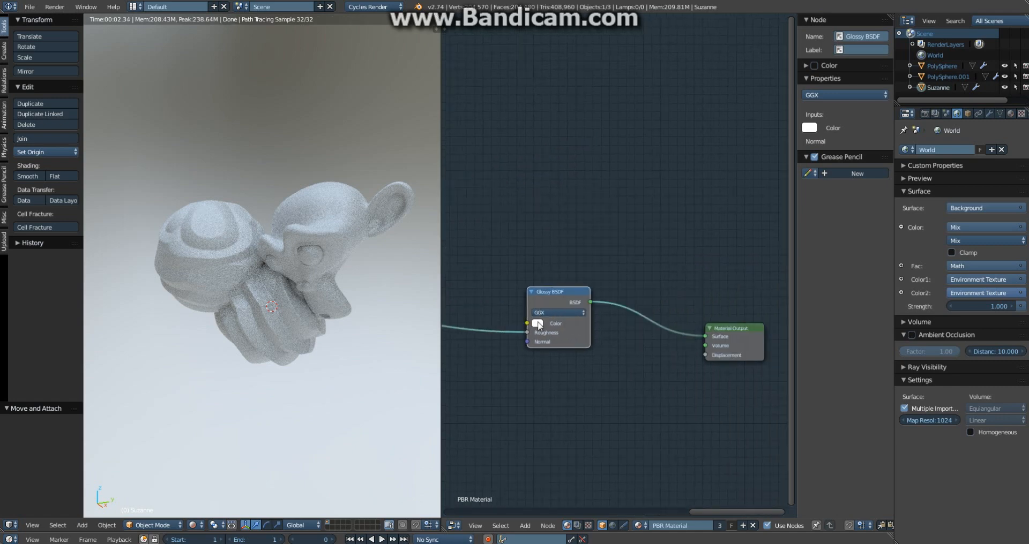
pyautogui.click(537, 323)
pyautogui.hotkey('shift', 'a')
pyautogui.moveTo(659, 256)
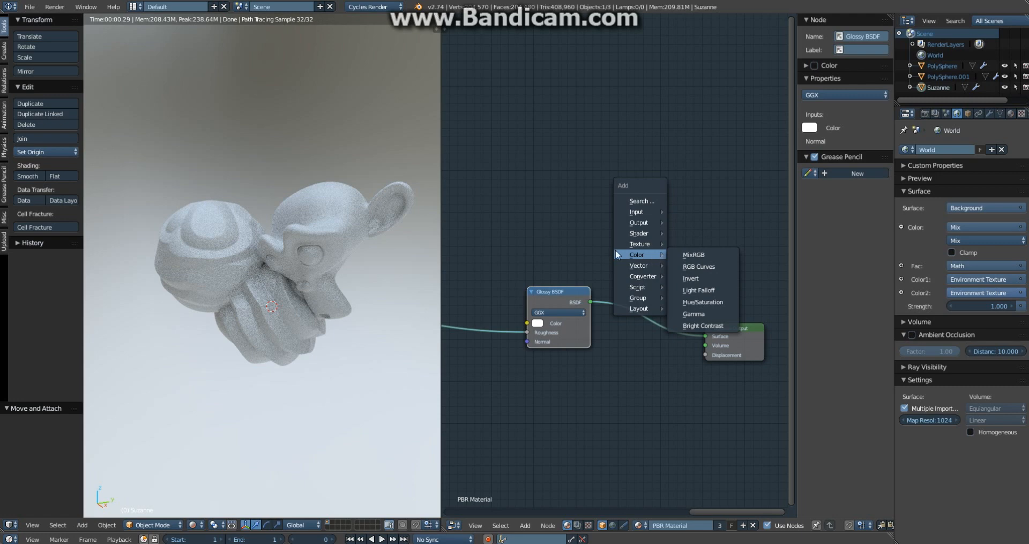
pyautogui.moveTo(654, 232)
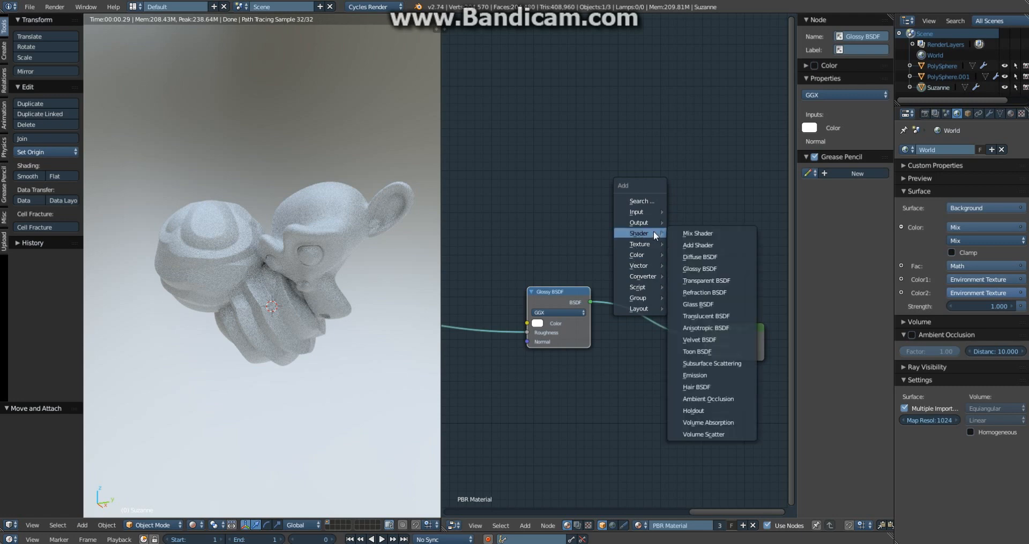
pyautogui.click(702, 268)
pyautogui.click(529, 217)
# Move both Glossy BSDF nodes together farther from the Material Output to make room between them.
pyautogui.press('a')
pyautogui.press('b')
pyautogui.moveTo(591, 209); pyautogui.dragTo(528, 325)
pyautogui.press('g')
pyautogui.click(511, 318)
pyautogui.press('a')
# Add a Mix Shader combining the new Glossy BSDF with the original one, and connect its result to the Material Output.
pyautogui.hotkey('shift', 'a')
pyautogui.moveTo(577, 295)
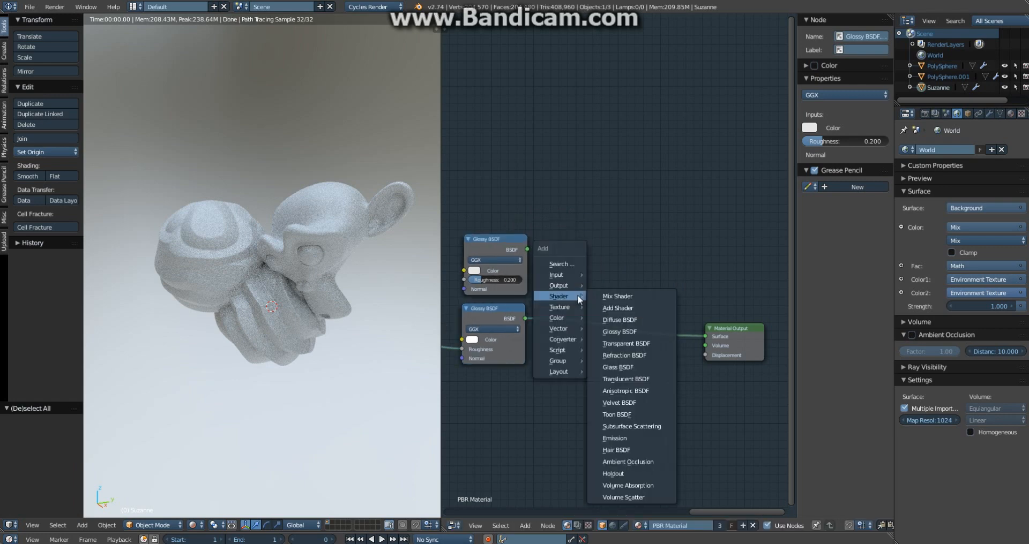
pyautogui.click(637, 298)
pyautogui.click(567, 243)
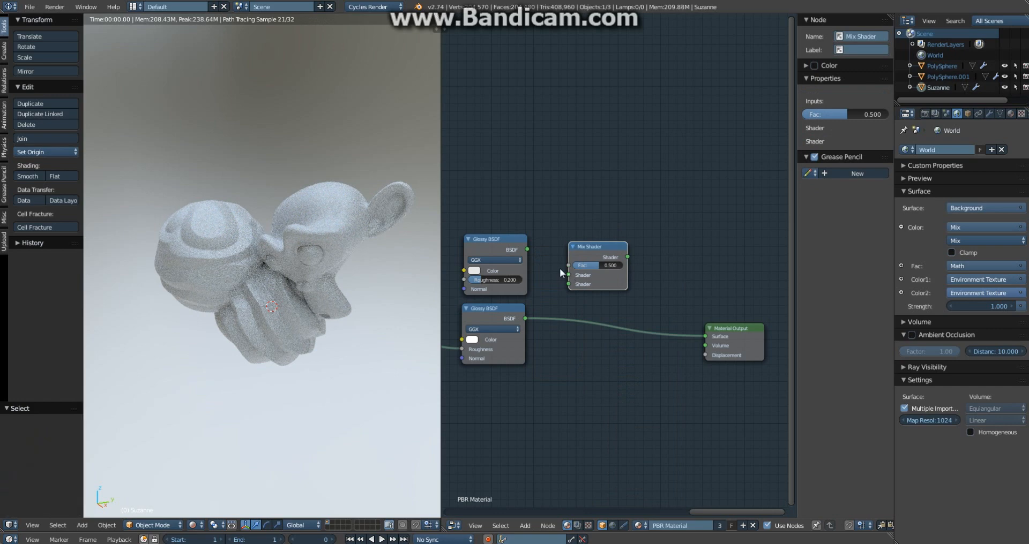
pyautogui.moveTo(568, 275); pyautogui.dragTo(526, 249)
pyautogui.moveTo(570, 284); pyautogui.dragTo(525, 319)
pyautogui.keyDown('ctrl'); pyautogui.keyDown('shift'); pyautogui.click(605, 247); pyautogui.keyUp('shift'); pyautogui.keyUp('ctrl')
# Place tFresnel above the Glossy nodes to drive the Mix Shader's Fac, and set the shared roughness Value node to 0.
pyautogui.moveTo(566, 267); pyautogui.dragTo(691, 296, button='middle')
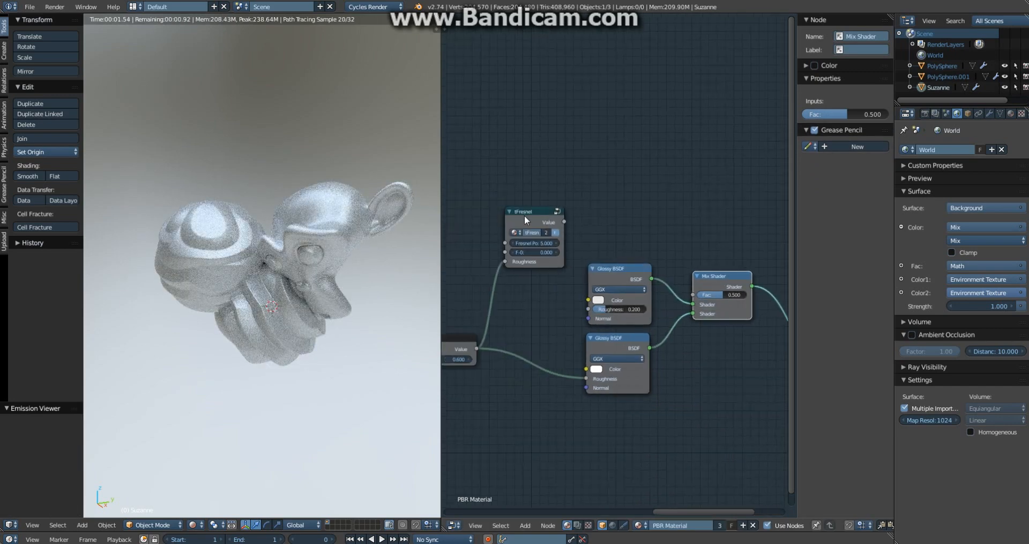
pyautogui.moveTo(524, 215); pyautogui.dragTo(692, 295)
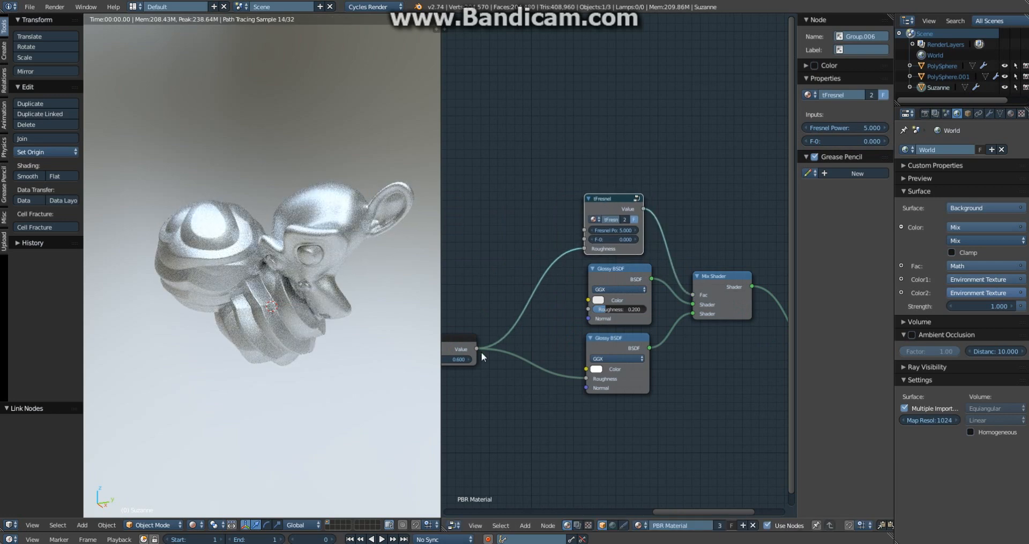
pyautogui.moveTo(546, 325); pyautogui.dragTo(604, 294, button='middle')
pyautogui.moveTo(488, 329); pyautogui.dragTo(484, 330)
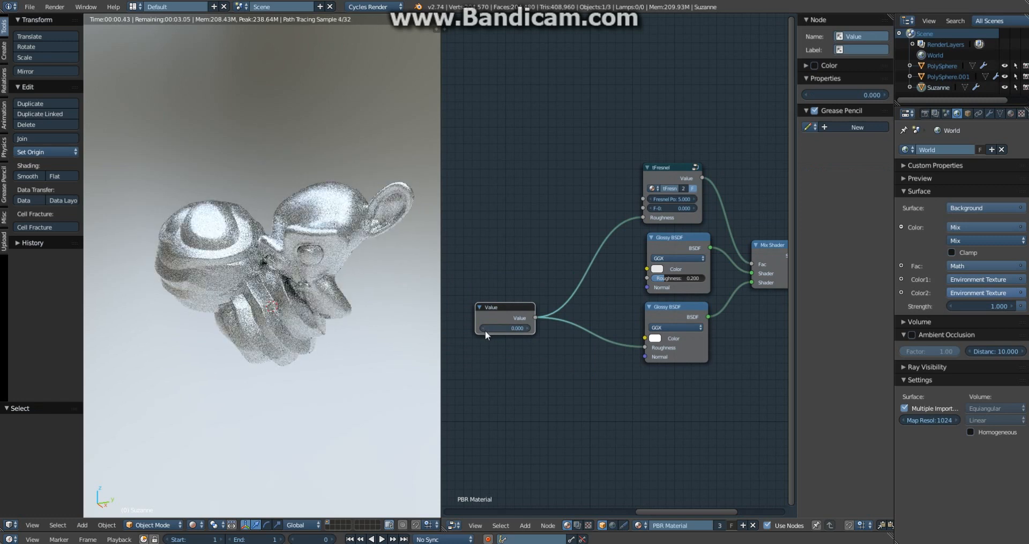
# Change the new Glossy BSDF's colour to a darkened red.
pyautogui.scroll(2, 657, 284)
pyautogui.moveTo(657, 284); pyautogui.dragTo(558, 291, button='middle')
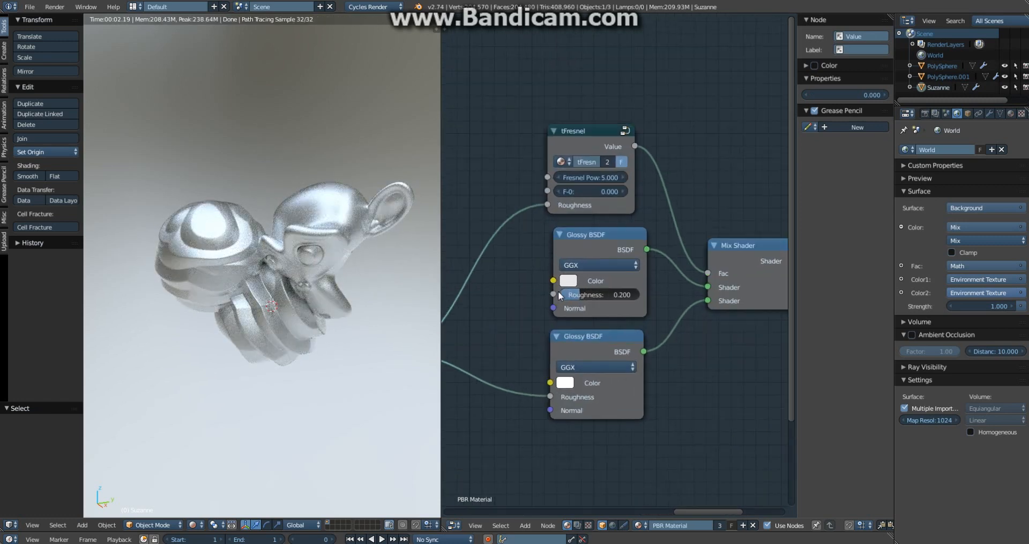
pyautogui.scroll(3, 557, 292)
pyautogui.scroll(3, 423, 289)
pyautogui.click(557, 288)
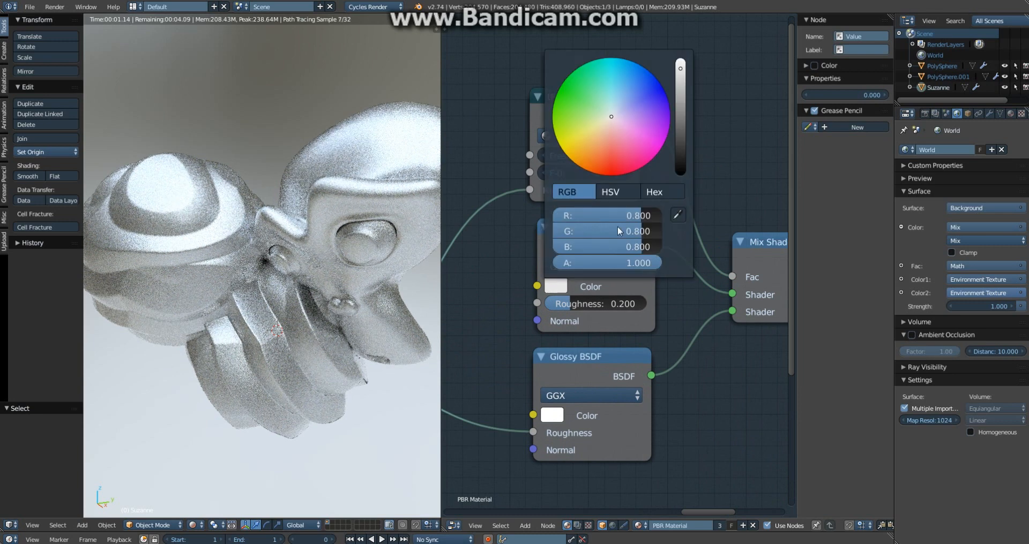
pyautogui.click(612, 170)
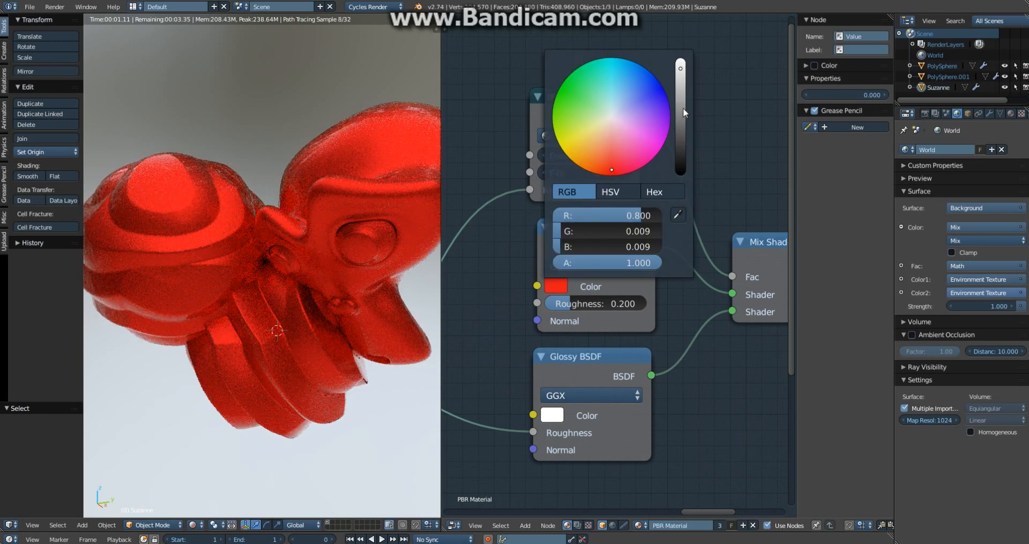
pyautogui.click(682, 107)
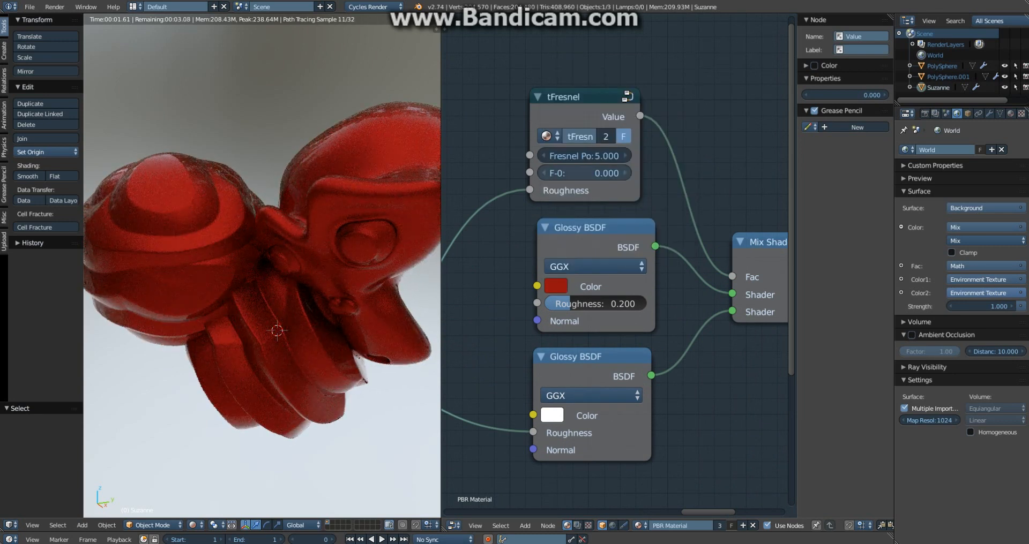
# Set the tFresnel group's F-0 to 0.04 and inspect the models from another angle.
pyautogui.click(600, 173)
pyautogui.press('Return')
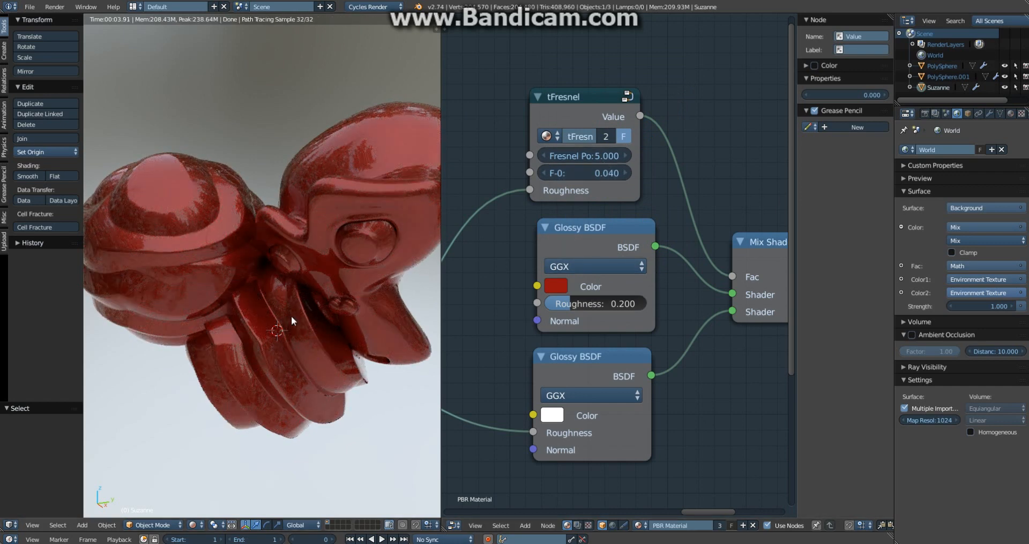
pyautogui.moveTo(291, 316); pyautogui.dragTo(377, 315, button='middle')
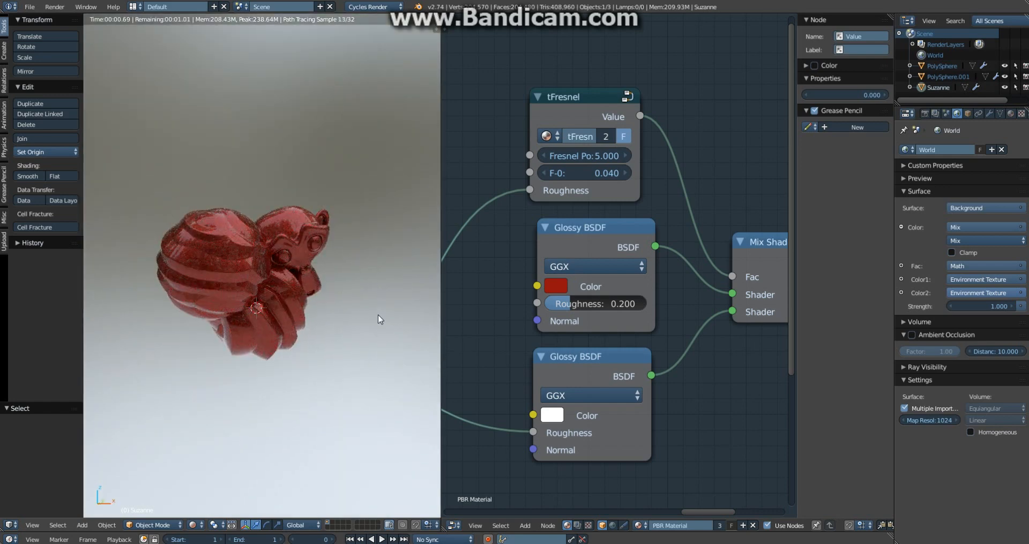
pyautogui.scroll(2, 378, 314)
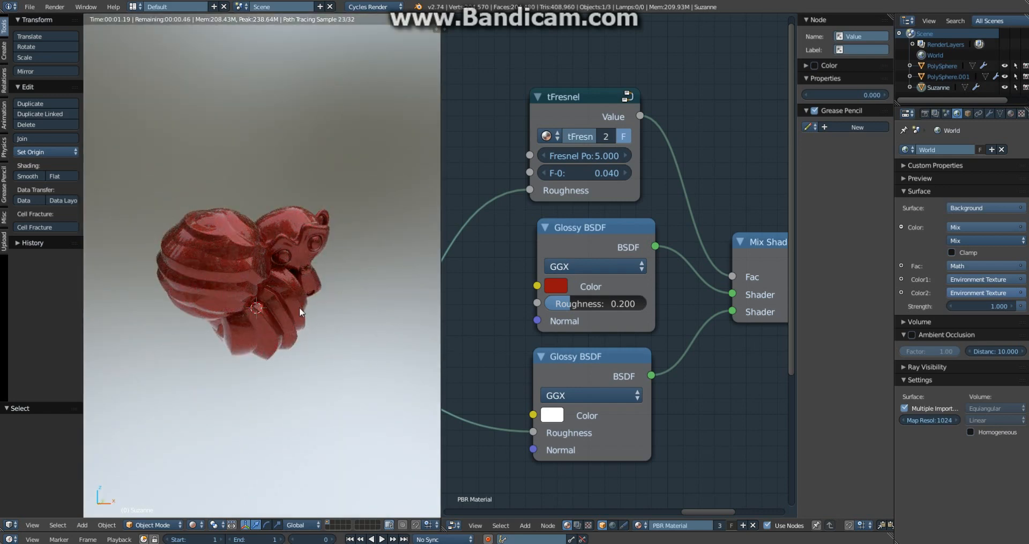
# Preview the red Glossy BSDF on its own, and restore the Mix Shader as the material's surface for comparison.
pyautogui.keyDown('ctrl'); pyautogui.keyDown('shift'); pyautogui.click(615, 228); pyautogui.keyUp('shift'); pyautogui.keyUp('ctrl')
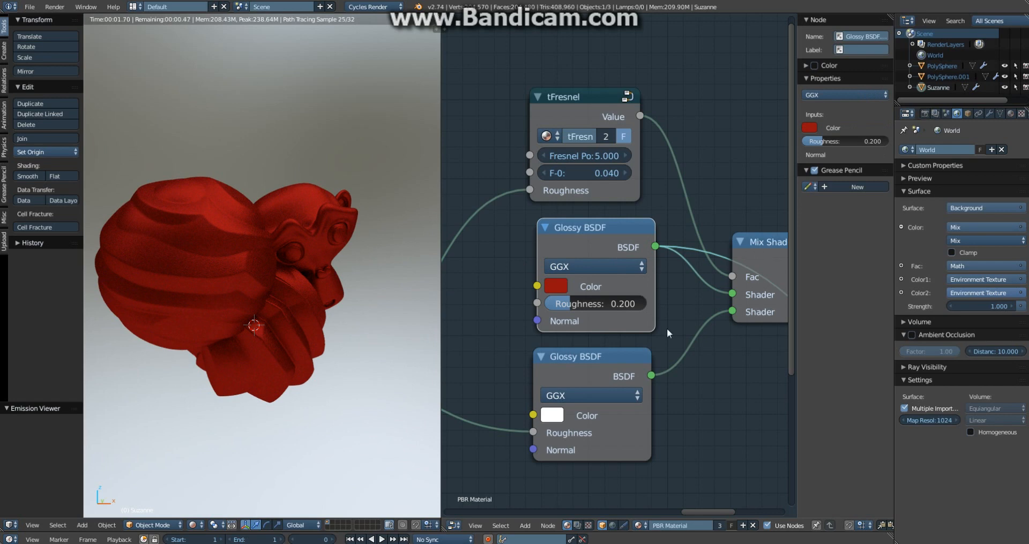
pyautogui.keyDown('ctrl'); pyautogui.keyDown('shift'); pyautogui.click(753, 244); pyautogui.keyUp('shift'); pyautogui.keyUp('ctrl')
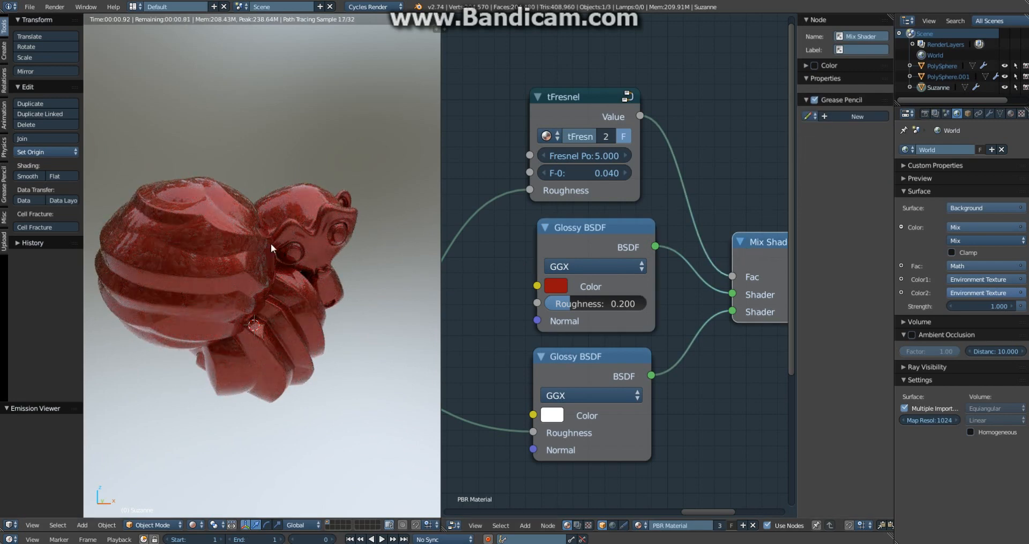
pyautogui.scroll(-2, 359, 268)
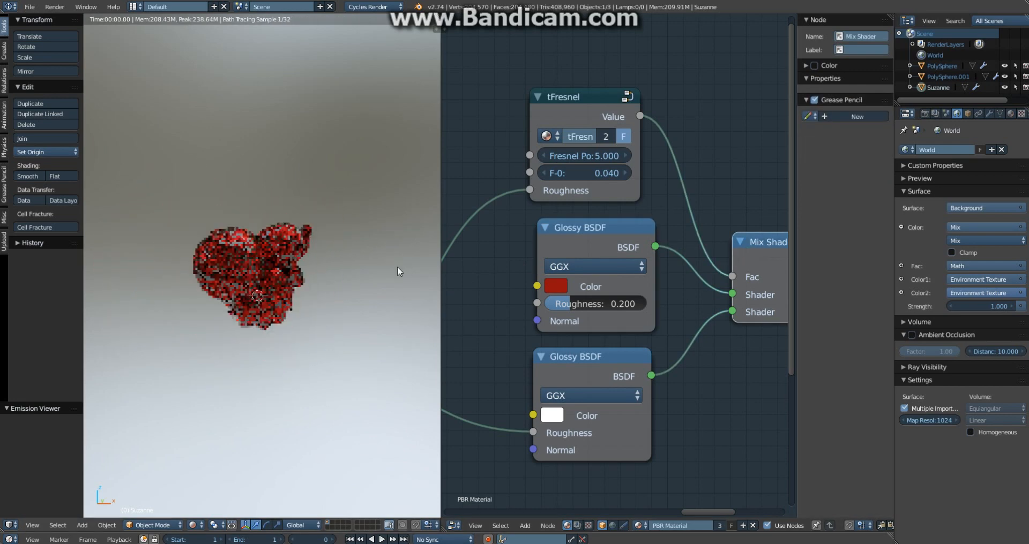
pyautogui.scroll(-2, 685, 257)
# Group the Mix Shader, the white Glossy BSDF and the tFresnel node into a new node group, leaving the red Glossy BSDF outside.
pyautogui.click(630, 241)
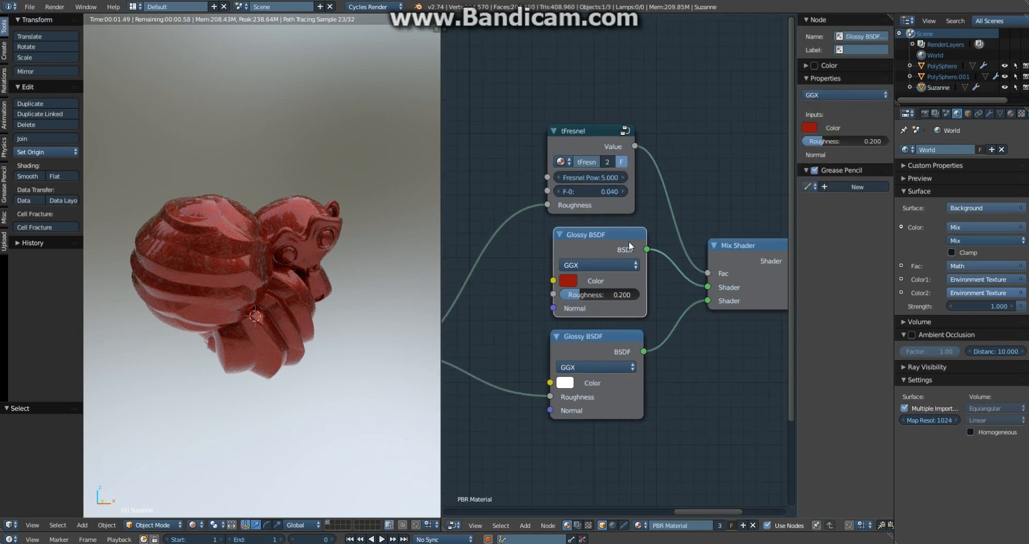
pyautogui.moveTo(635, 247); pyautogui.dragTo(630, 241)
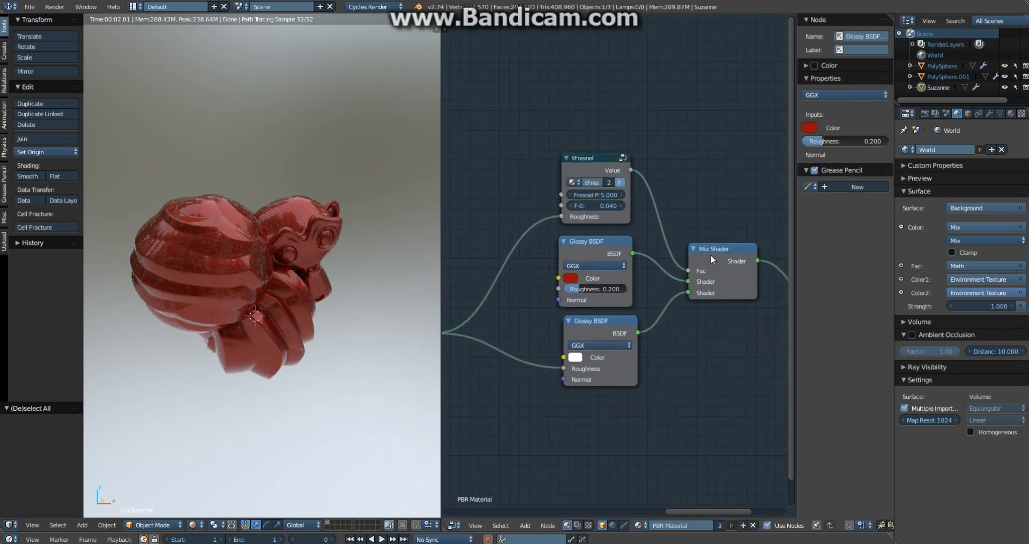
pyautogui.click(710, 256)
pyautogui.keyDown('shift'); pyautogui.click(621, 320); pyautogui.keyUp('shift')
pyautogui.keyDown('shift'); pyautogui.click(597, 172); pyautogui.keyUp('shift')
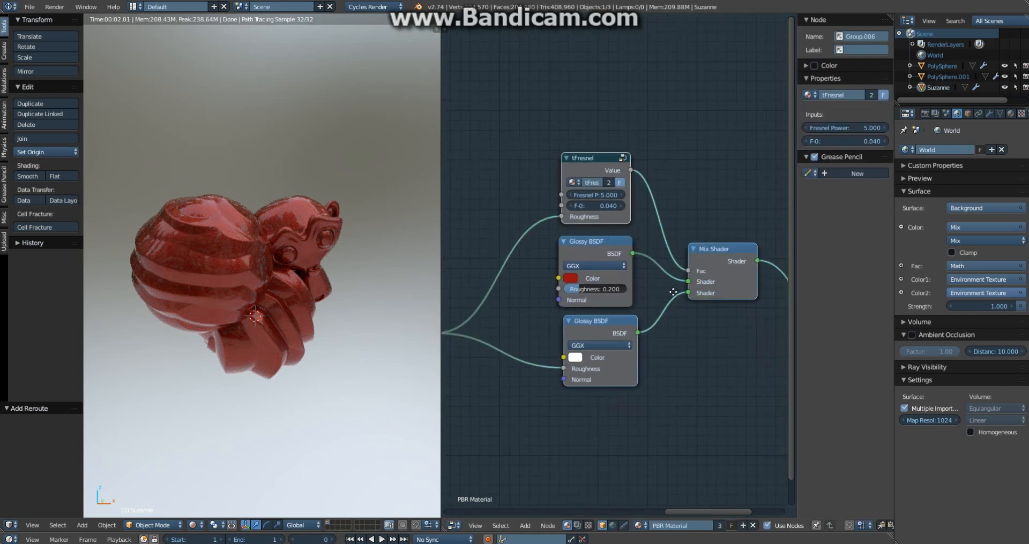
pyautogui.moveTo(675, 292); pyautogui.dragTo(708, 262, button='middle')
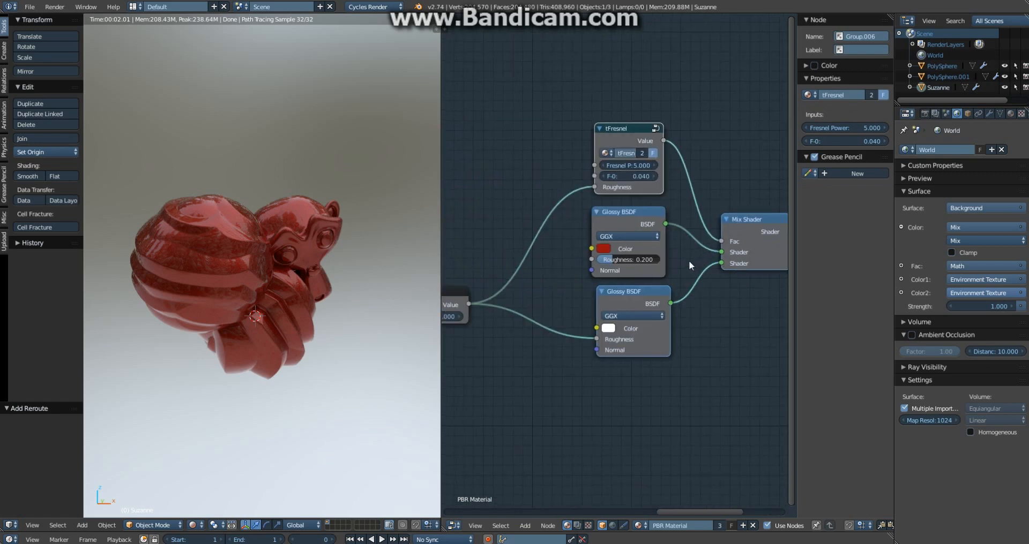
pyautogui.moveTo(630, 311); pyautogui.dragTo(633, 303, button='middle')
pyautogui.hotkey('ctrl', 'g')
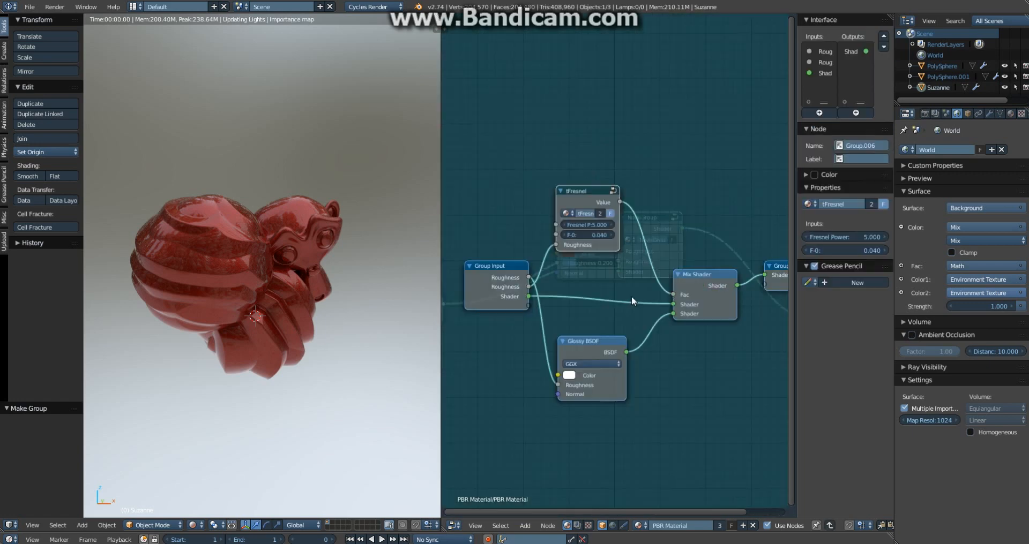
# Remove the duplicate Roughness input from the group and link the remaining Roughness input to the Glossy BSDF's roughness.
pyautogui.moveTo(532, 303); pyautogui.dragTo(538, 291, button='middle')
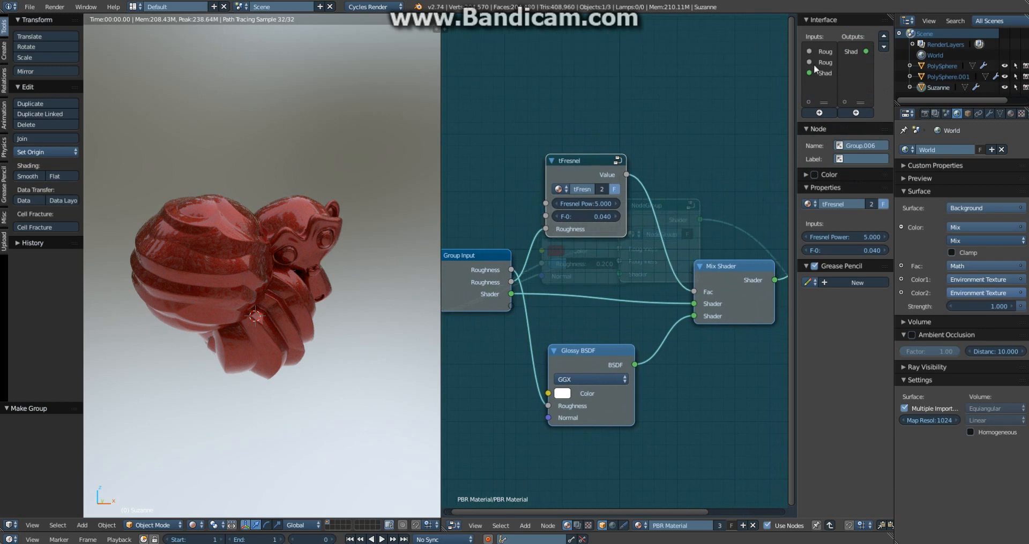
pyautogui.click(824, 53)
pyautogui.click(882, 127)
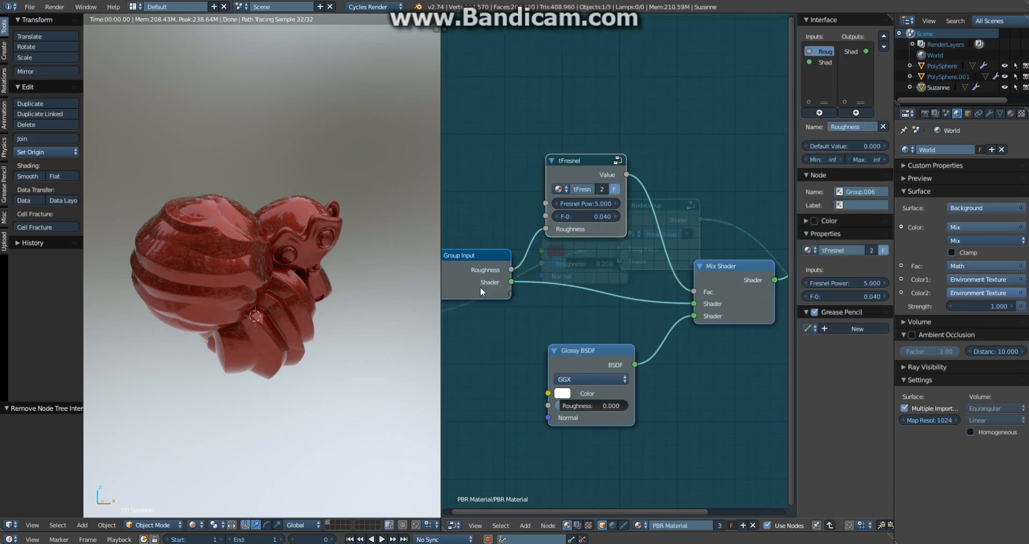
pyautogui.moveTo(512, 269); pyautogui.dragTo(549, 335)
pyautogui.moveTo(539, 391); pyautogui.dragTo(548, 406)
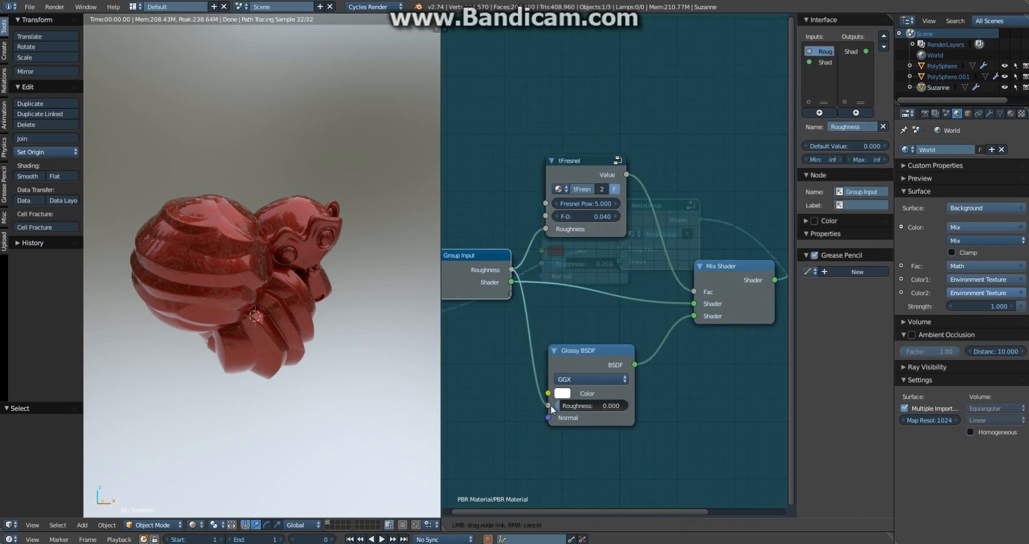
pyautogui.moveTo(561, 287); pyautogui.dragTo(659, 243, button='middle')
pyautogui.scroll(1, 777, 123)
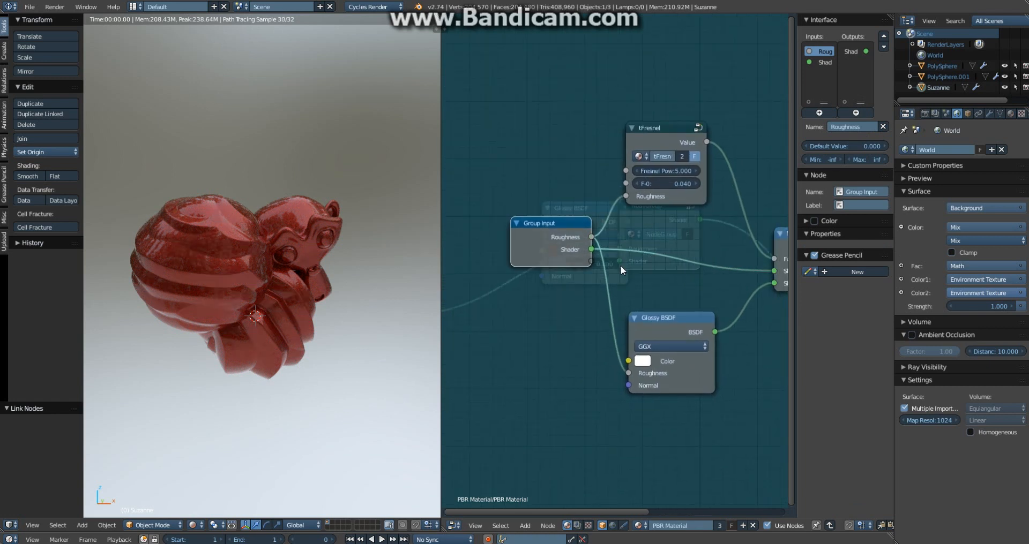
# Move the group's Shader input above Roughness and leave the group.
pyautogui.click(825, 62)
pyautogui.click(884, 36)
pyautogui.press('Tab')
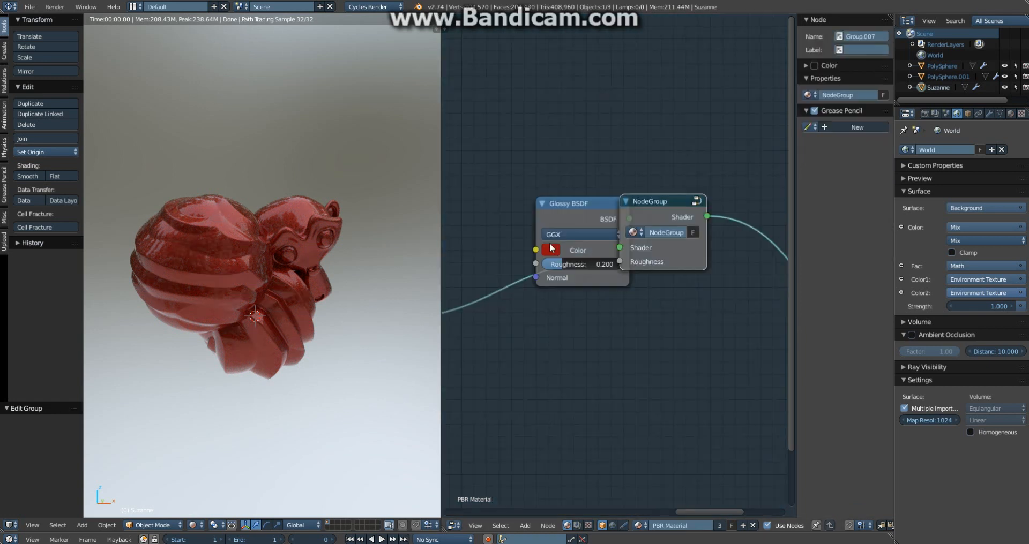
# Name the new node group tSpecularLayer and move it clear of the red Glossy BSDF.
pyautogui.moveTo(667, 206); pyautogui.dragTo(711, 215)
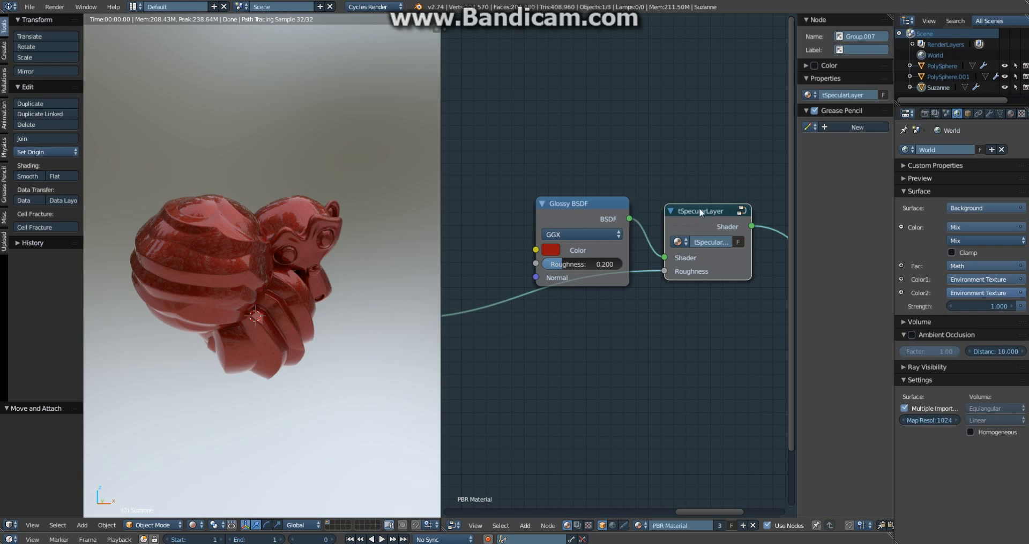
pyautogui.moveTo(700, 209); pyautogui.dragTo(724, 238)
# Inside tSpecularLayer, space out the Group Input node and expose the Glossy BSDF's Normal as a group input.
pyautogui.press('Tab')
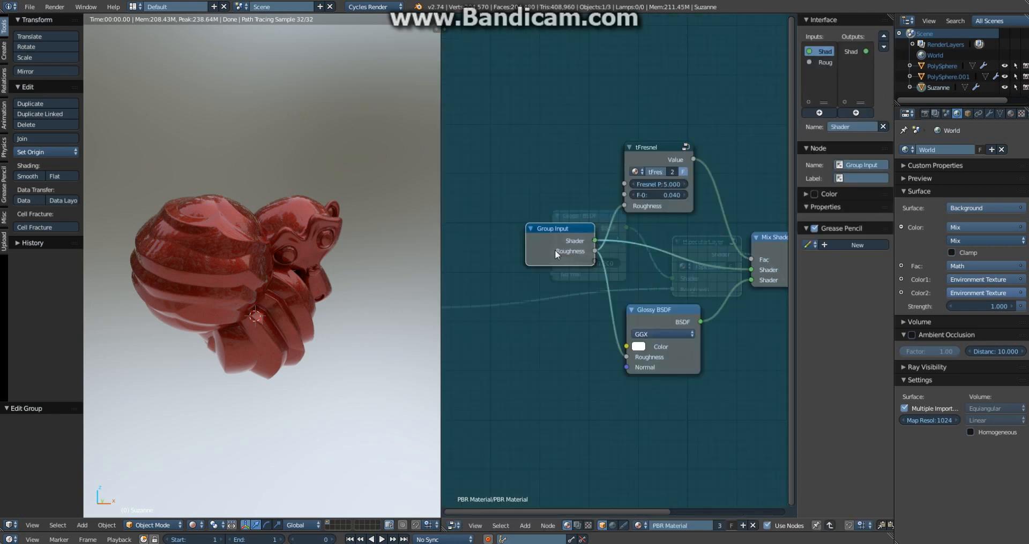
pyautogui.moveTo(555, 250); pyautogui.dragTo(496, 257)
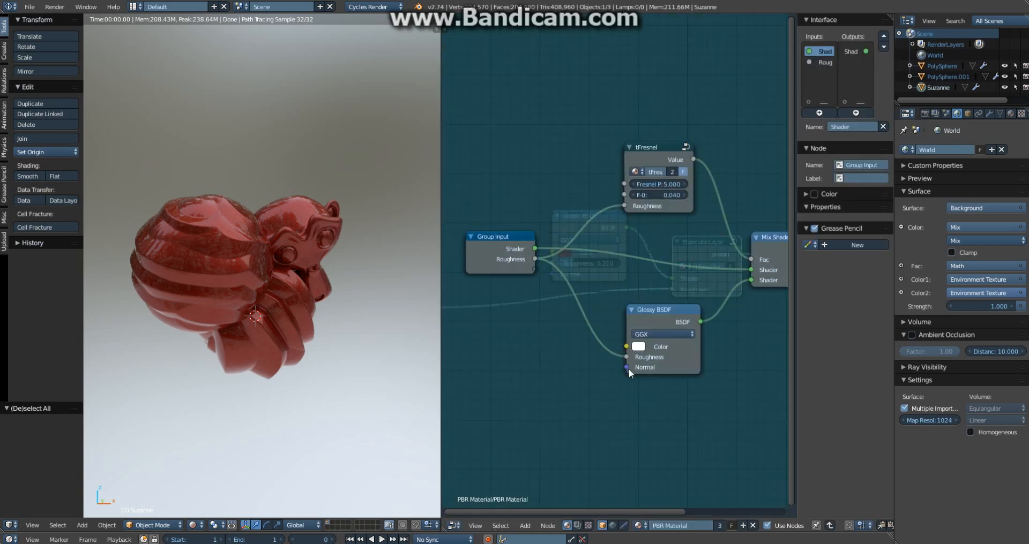
pyautogui.moveTo(627, 367); pyautogui.dragTo(534, 269)
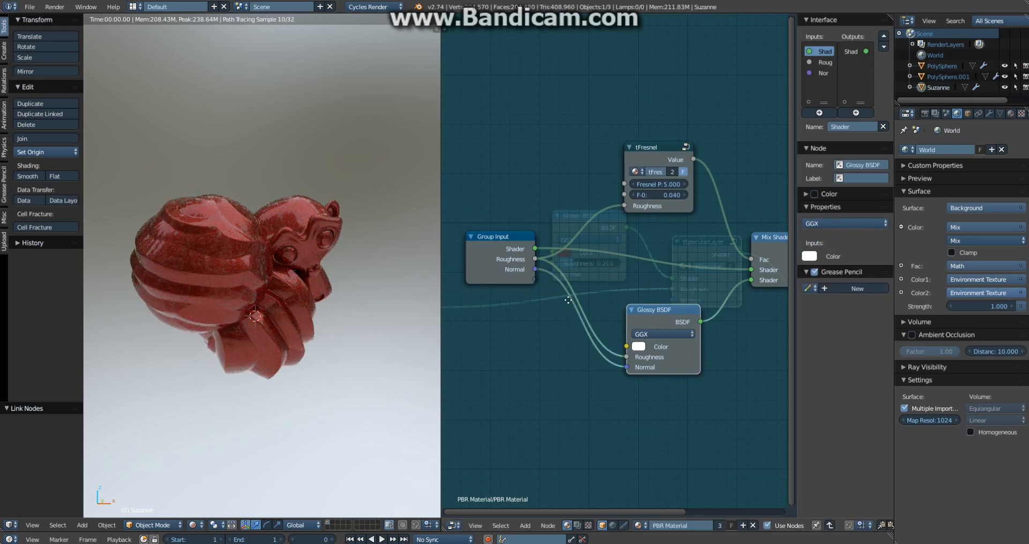
pyautogui.moveTo(568, 300); pyautogui.dragTo(478, 301, button='middle')
# Inside the tFresnel group, expose the Layer Weight node's Normal as a new group input.
pyautogui.moveTo(556, 156); pyautogui.dragTo(617, 165, button='middle')
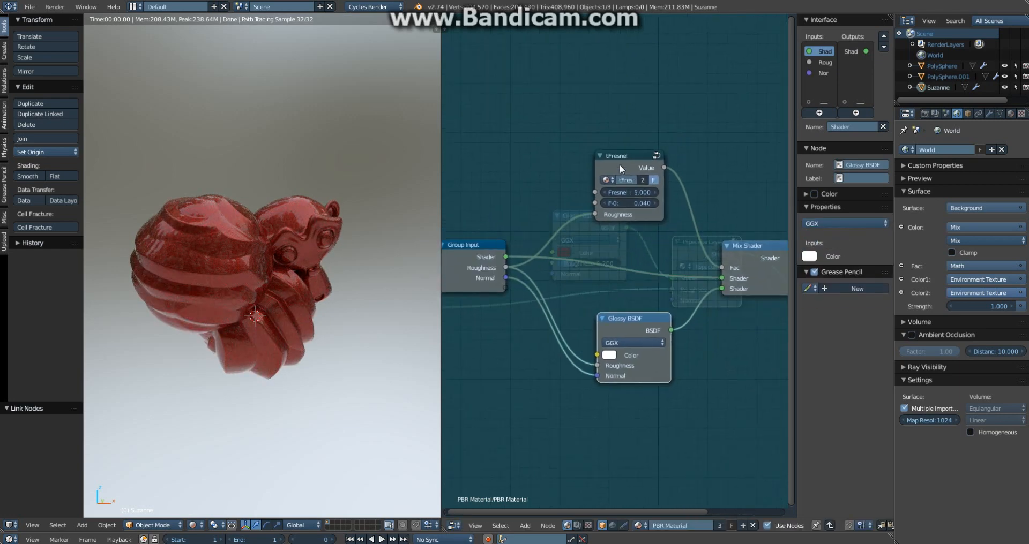
pyautogui.click(619, 165)
pyautogui.press('Tab')
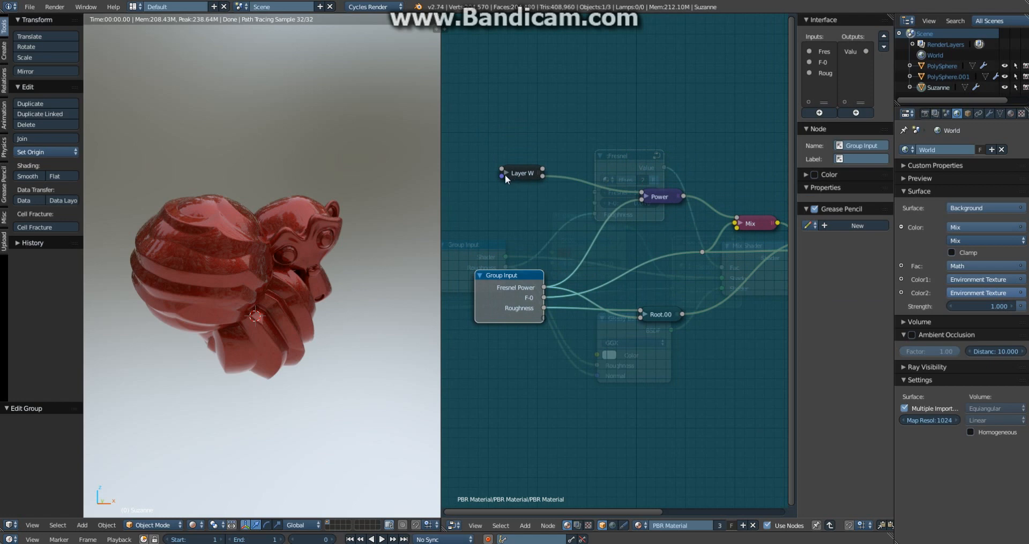
pyautogui.click(504, 174)
pyautogui.moveTo(501, 217); pyautogui.dragTo(544, 318)
# Reposition the Layer Weight and Group Input nodes within tFresnel and return to the tSpecularLayer group.
pyautogui.click(505, 174)
pyautogui.press('g')
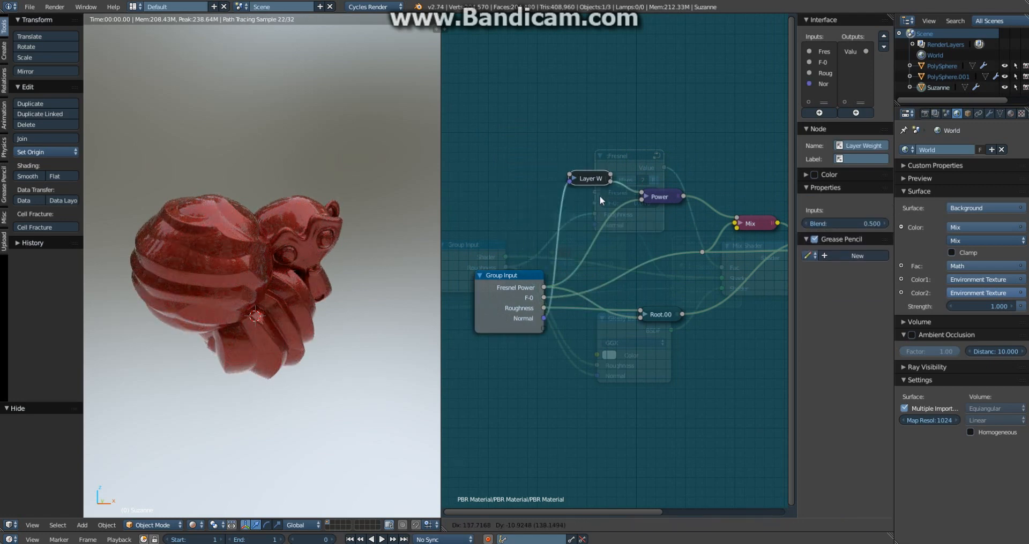
pyautogui.click(561, 194)
pyautogui.press('g')
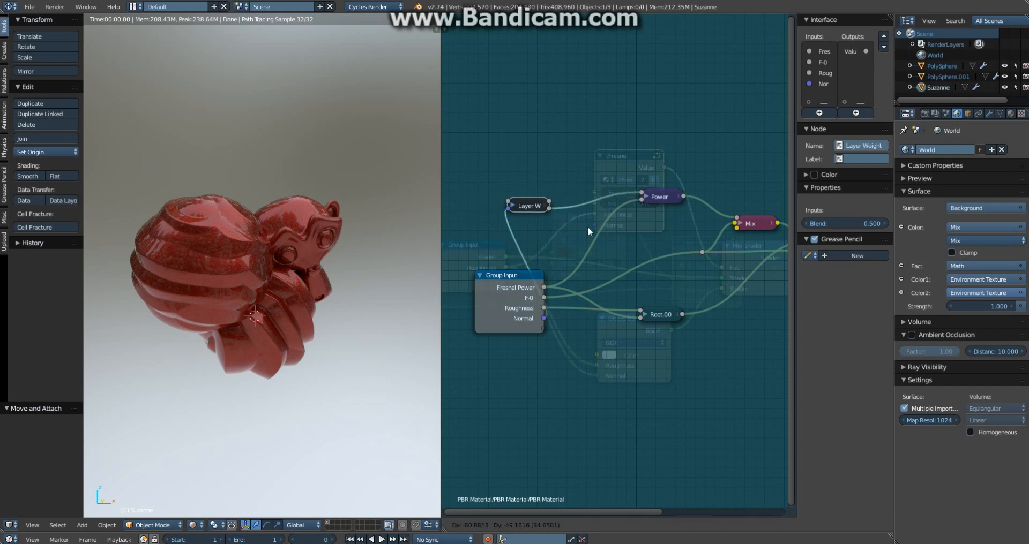
pyautogui.click(604, 217)
pyautogui.click(534, 282)
pyautogui.press('g')
pyautogui.click(488, 271)
pyautogui.press('Tab')
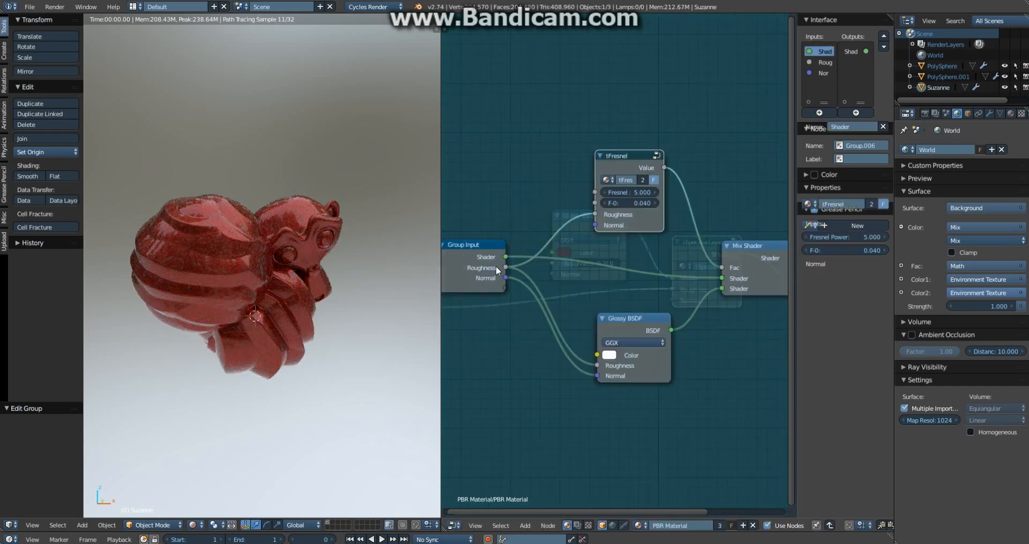
# Link the Normal output of tSpecularLayer's Group Input to the Normal socket of tFresnel.
pyautogui.click(497, 207)
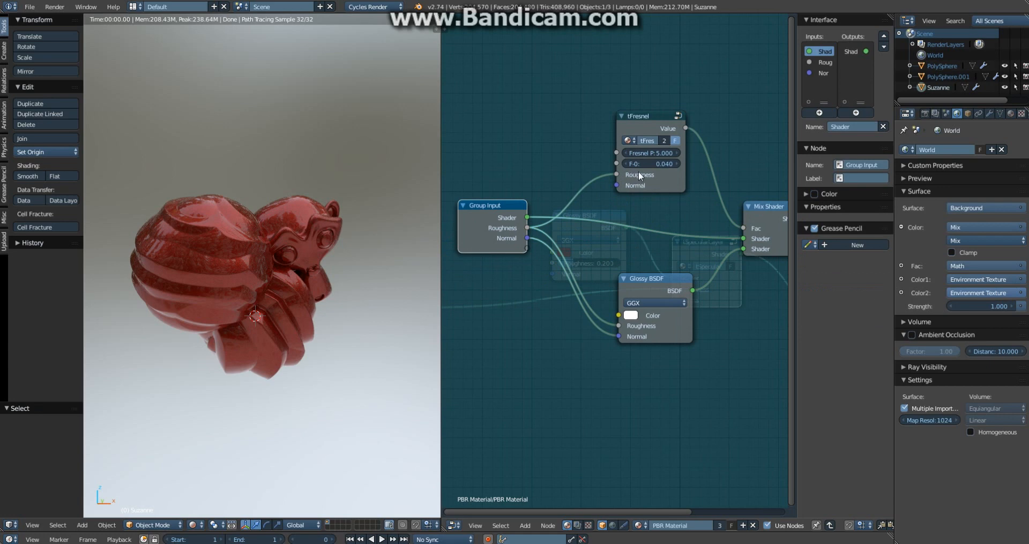
pyautogui.moveTo(616, 185); pyautogui.dragTo(528, 238)
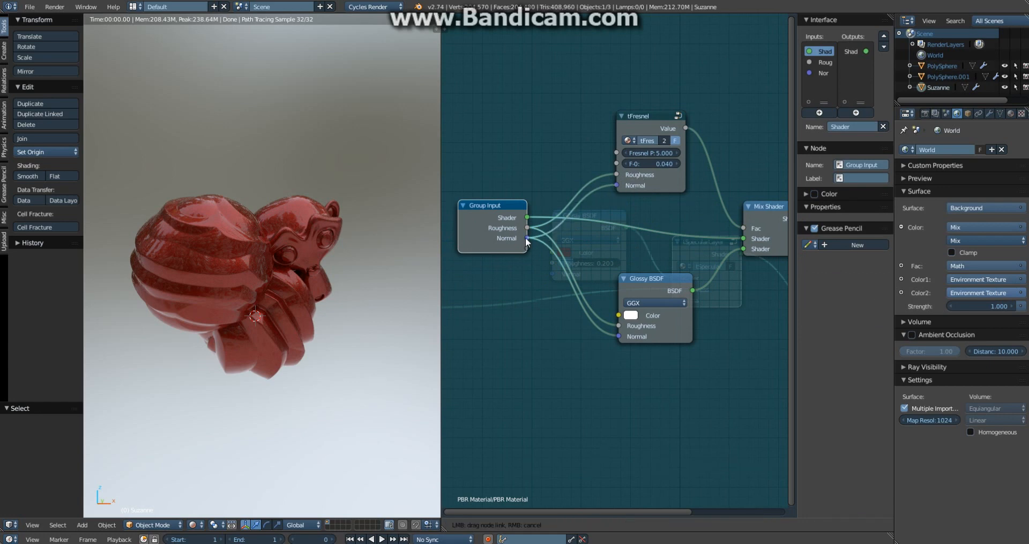
# Line up the Group Output, Mix Shader and Glossy BSDF nodes inside tSpecularLayer and leave the group.
pyautogui.moveTo(639, 258); pyautogui.dragTo(537, 270, button='middle')
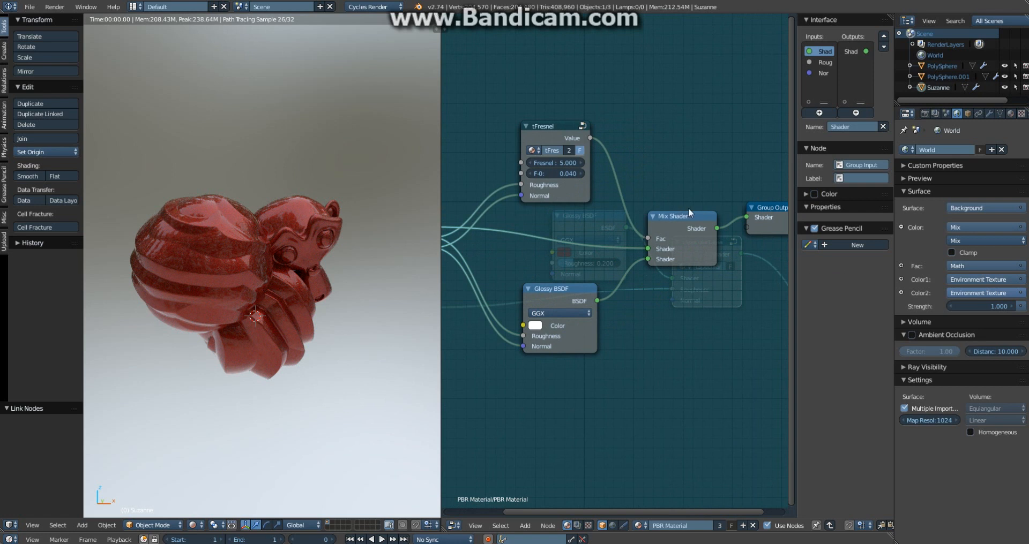
pyautogui.moveTo(766, 206); pyautogui.dragTo(765, 214)
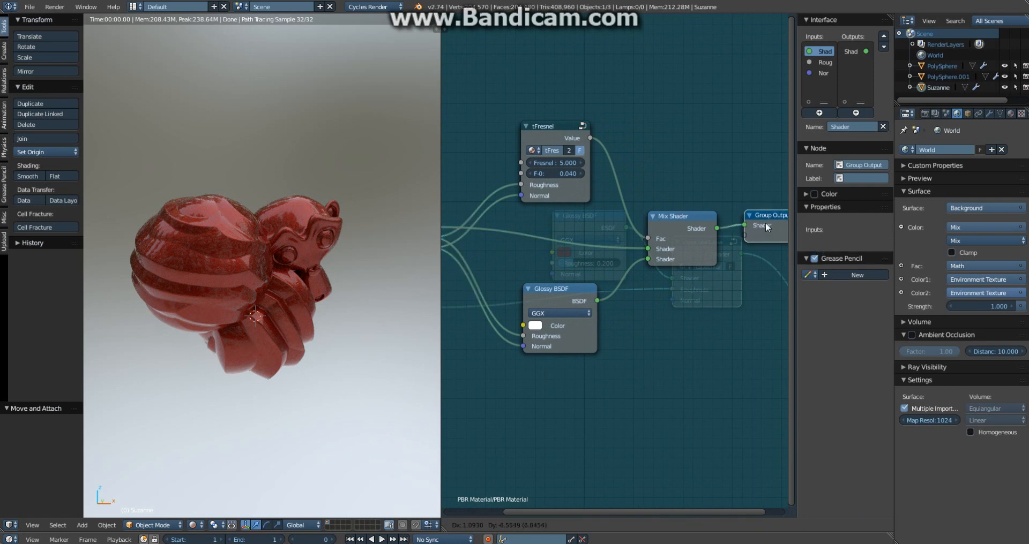
pyautogui.click(722, 230)
pyautogui.moveTo(589, 287); pyautogui.dragTo(584, 253)
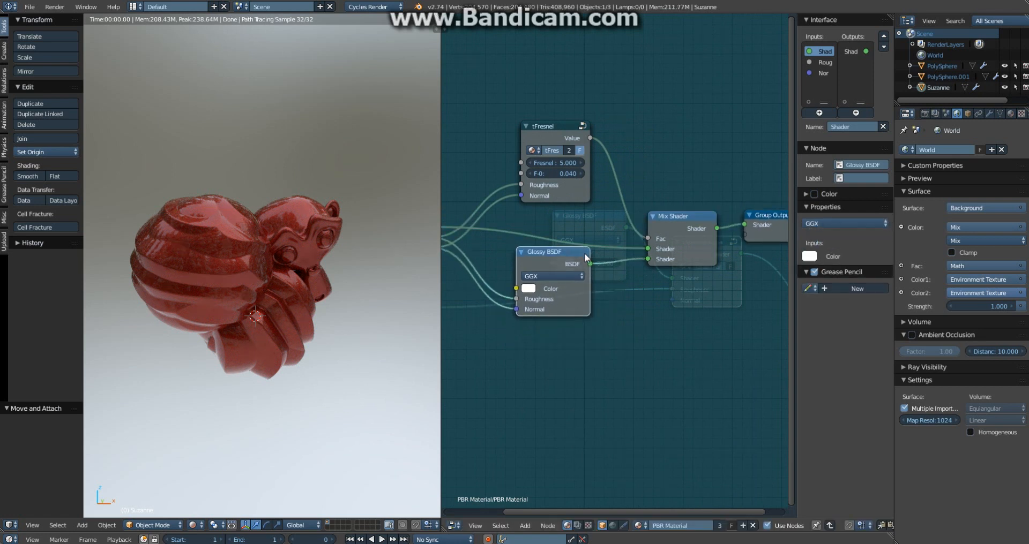
pyautogui.moveTo(687, 222); pyautogui.dragTo(680, 212)
pyautogui.moveTo(573, 262); pyautogui.dragTo(573, 256)
pyautogui.moveTo(591, 250); pyautogui.dragTo(709, 248, button='middle')
pyautogui.click(506, 223)
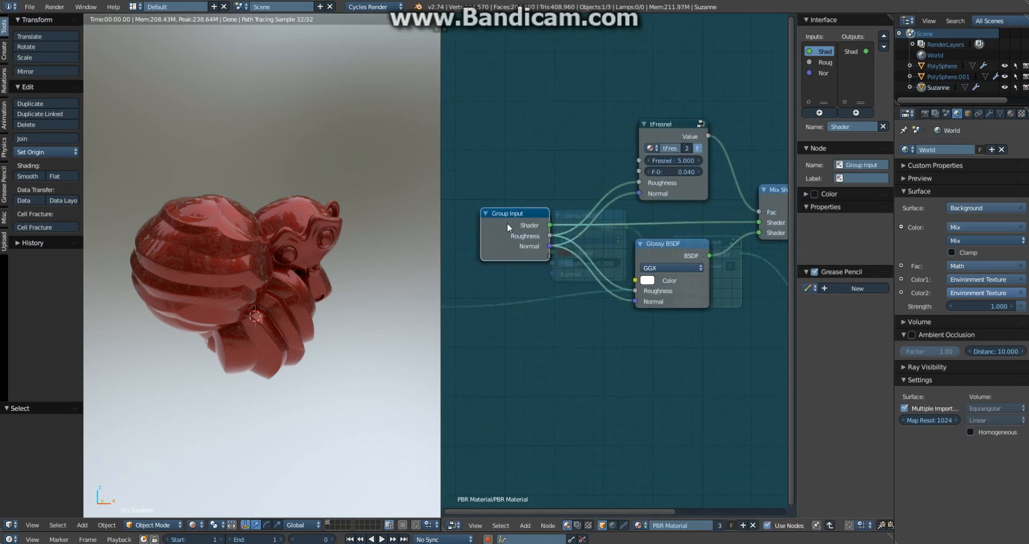
pyautogui.press('Tab')
# Give the tSpecularLayer group a fake user and space it evenly with the red Glossy BSDF and the Value node.
pyautogui.scroll(1, 699, 249)
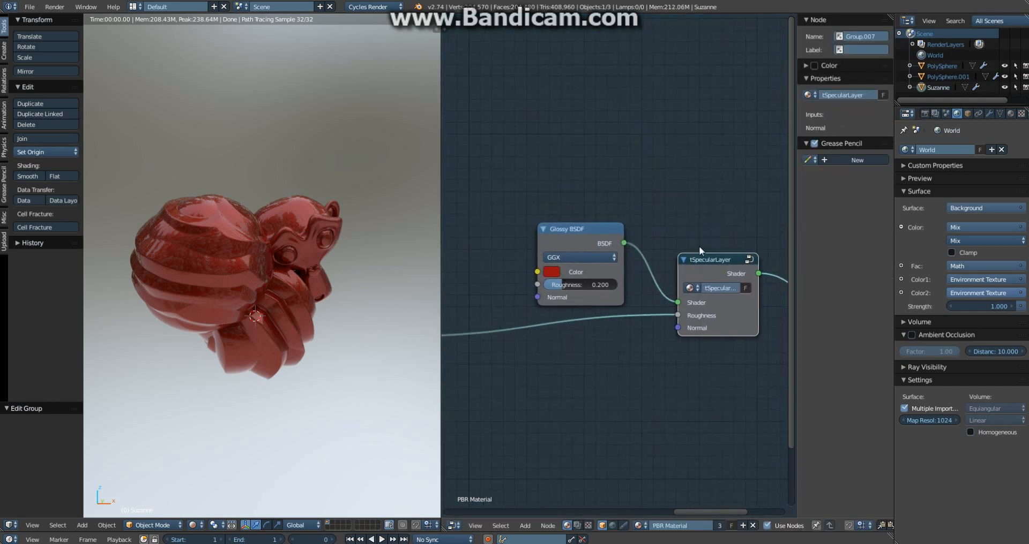
pyautogui.moveTo(730, 264); pyautogui.dragTo(728, 271)
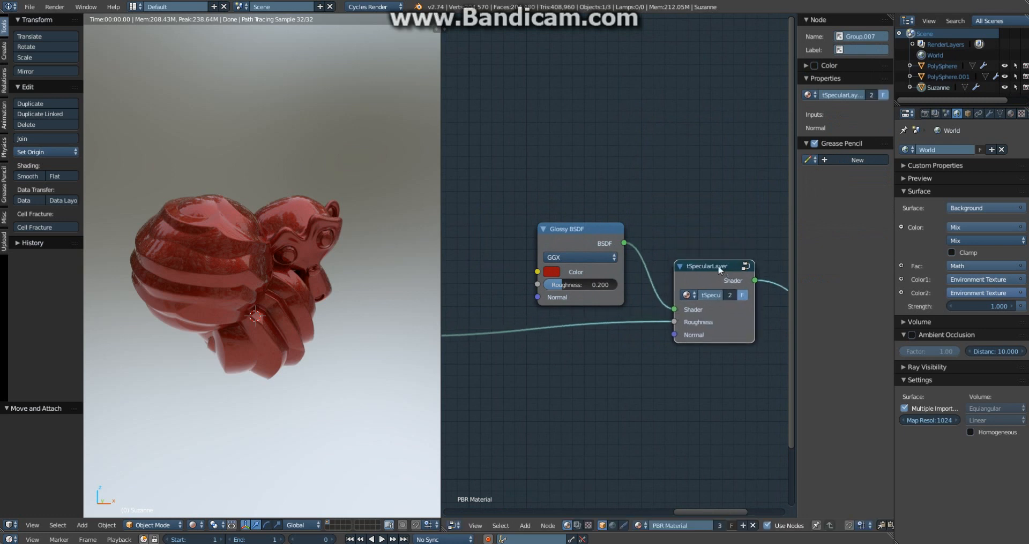
pyautogui.scroll(-1, 719, 267)
pyautogui.moveTo(644, 266); pyautogui.dragTo(695, 289, button='middle')
pyautogui.moveTo(636, 255); pyautogui.dragTo(655, 254)
pyautogui.press('a')
pyautogui.moveTo(751, 299); pyautogui.dragTo(746, 300)
pyautogui.moveTo(654, 325); pyautogui.dragTo(693, 310, button='middle')
pyautogui.moveTo(483, 323); pyautogui.dragTo(551, 313)
pyautogui.press('a')
# Delete the red Glossy BSDF and add a Diffuse BSDF in its place.
pyautogui.scroll(3, 662, 284)
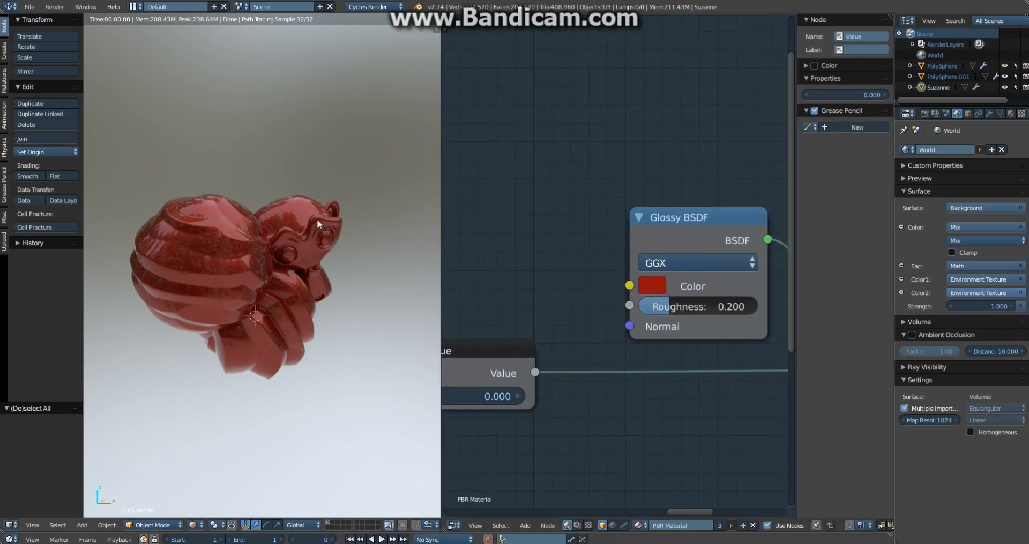
pyautogui.moveTo(317, 220); pyautogui.dragTo(324, 227, button='middle')
pyautogui.click(676, 217)
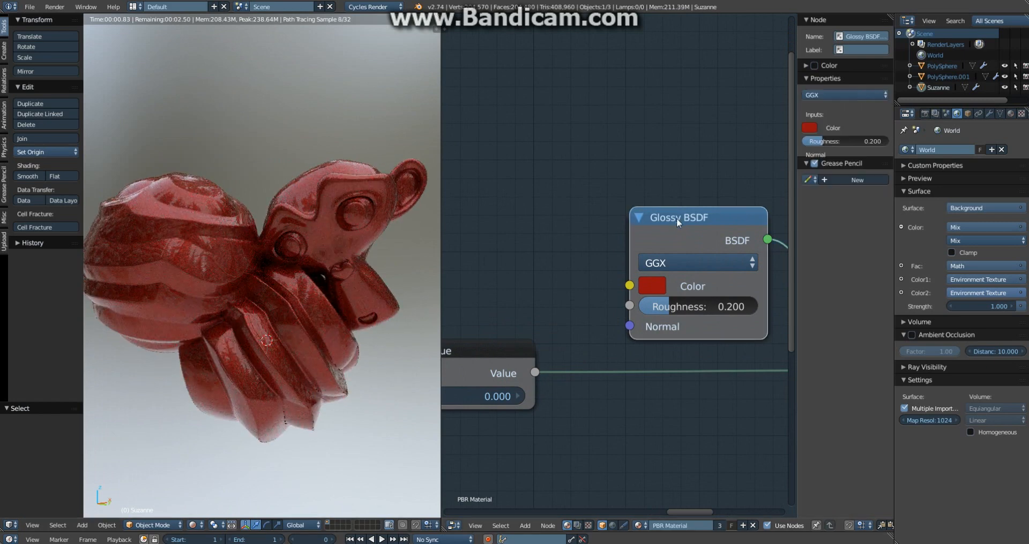
pyautogui.press('x')
pyautogui.scroll(-2, 676, 218)
pyautogui.hotkey('shift', 'a')
pyautogui.moveTo(665, 218)
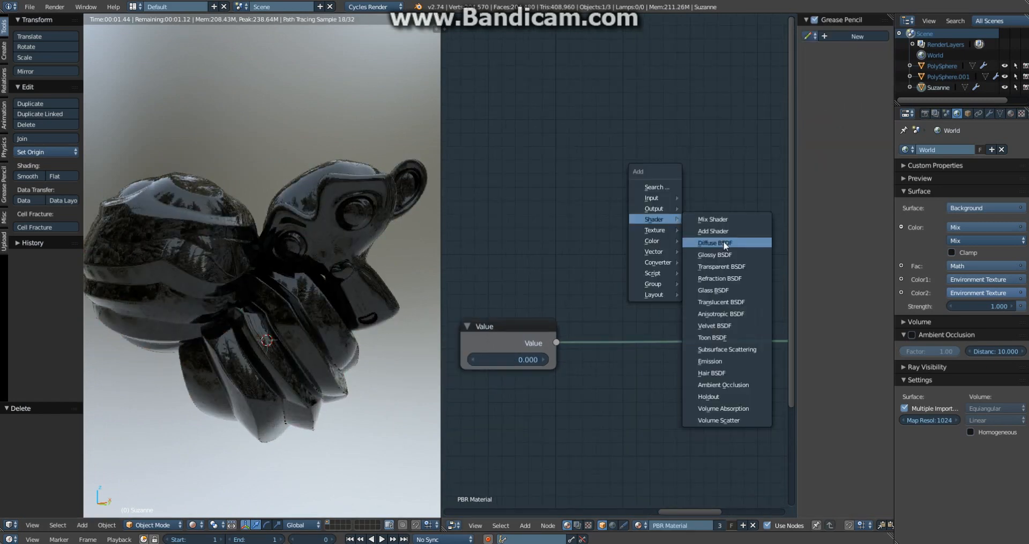
pyautogui.click(713, 239)
pyautogui.click(678, 230)
# Connect the Diffuse BSDF to tSpecularLayer's Shader input and set its color to blue.
pyautogui.moveTo(652, 277); pyautogui.dragTo(500, 268, button='middle')
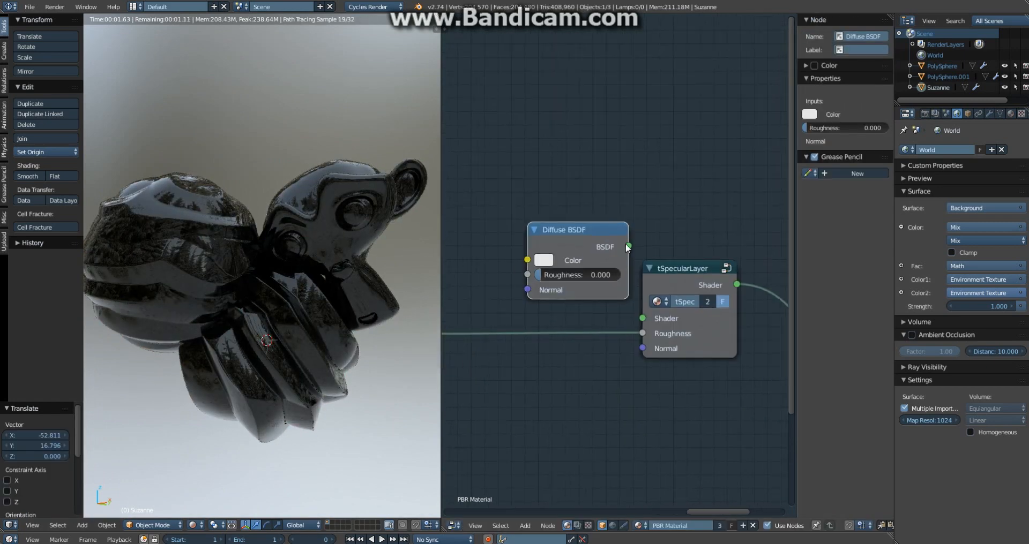
pyautogui.moveTo(627, 246); pyautogui.dragTo(568, 250)
pyautogui.press('a')
pyautogui.moveTo(579, 154); pyautogui.dragTo(583, 102)
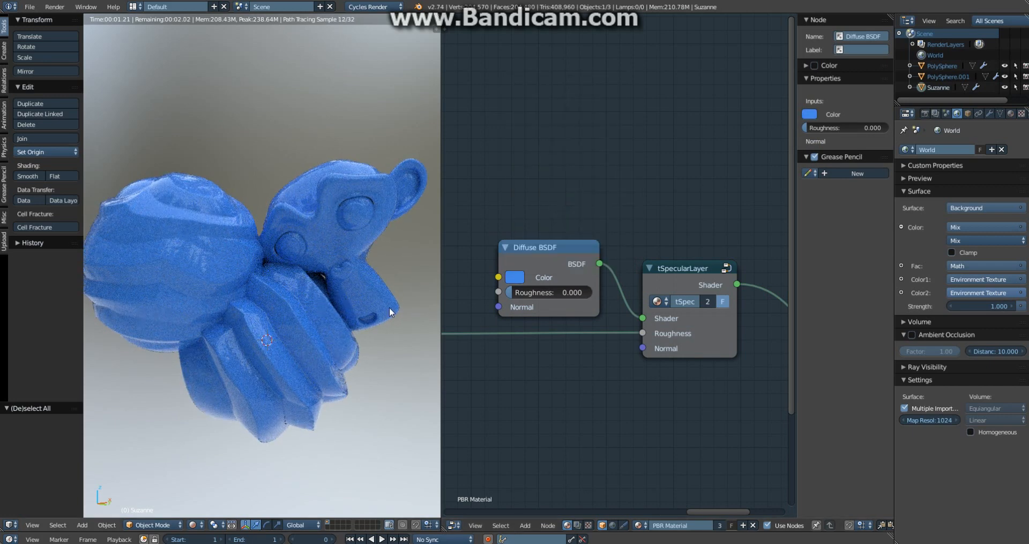
# Link the Value node to the Diffuse BSDF's Roughness and set the value to 0.300.
pyautogui.moveTo(521, 336); pyautogui.dragTo(667, 293, button='middle')
pyautogui.moveTo(630, 254); pyautogui.dragTo(536, 295)
pyautogui.click(526, 313)
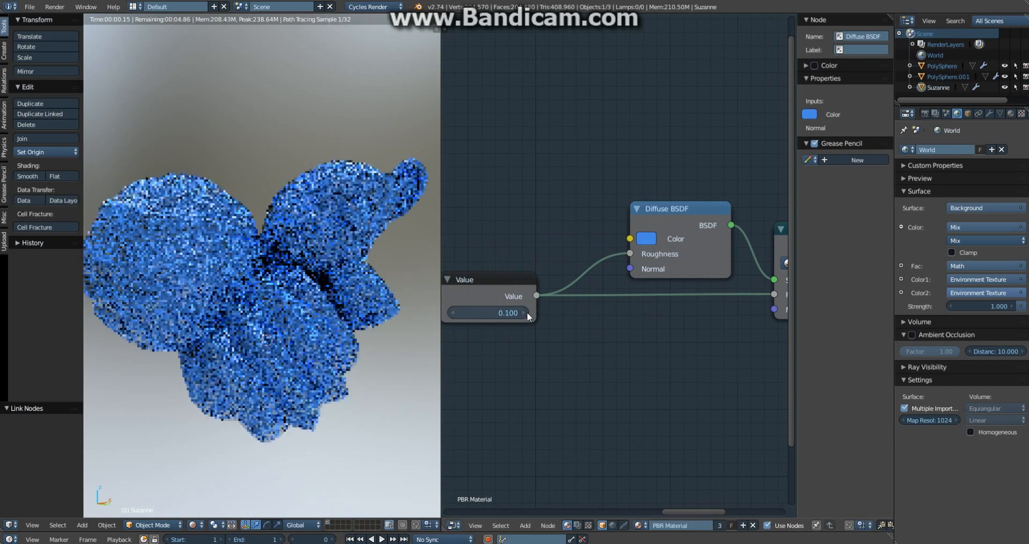
pyautogui.click(526, 312)
pyautogui.click(527, 313)
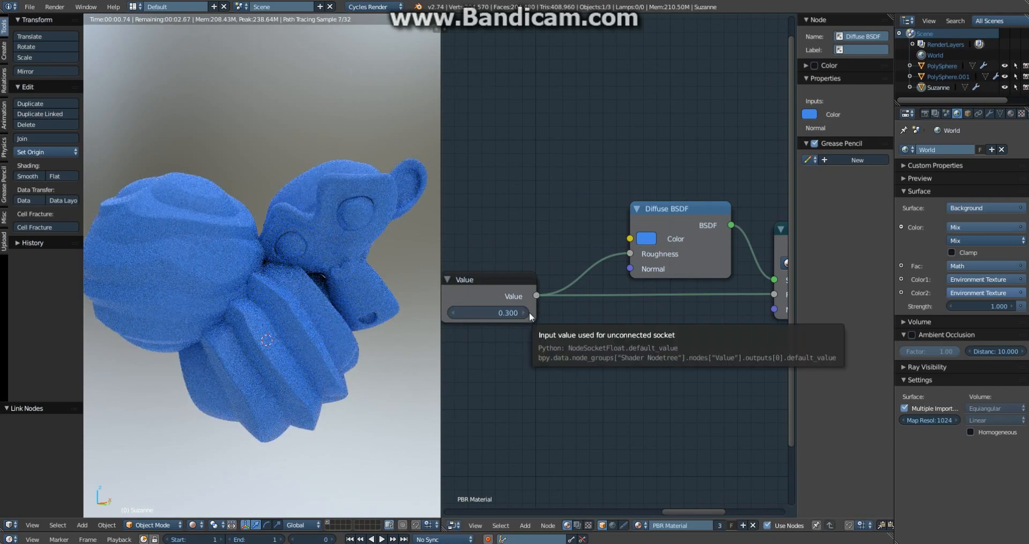
pyautogui.moveTo(246, 273); pyautogui.dragTo(341, 295, button='middle')
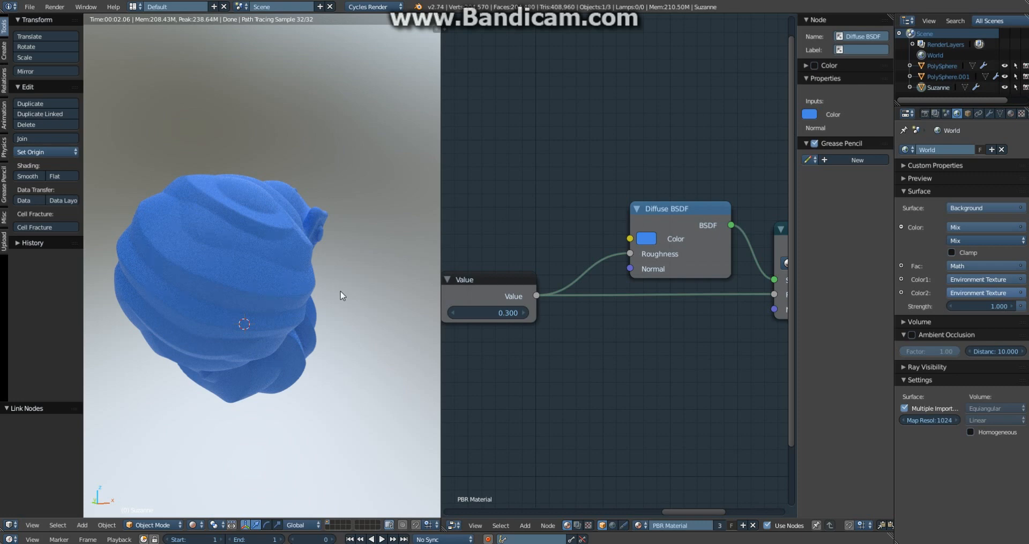
pyautogui.moveTo(370, 301); pyautogui.dragTo(310, 273, button='middle')
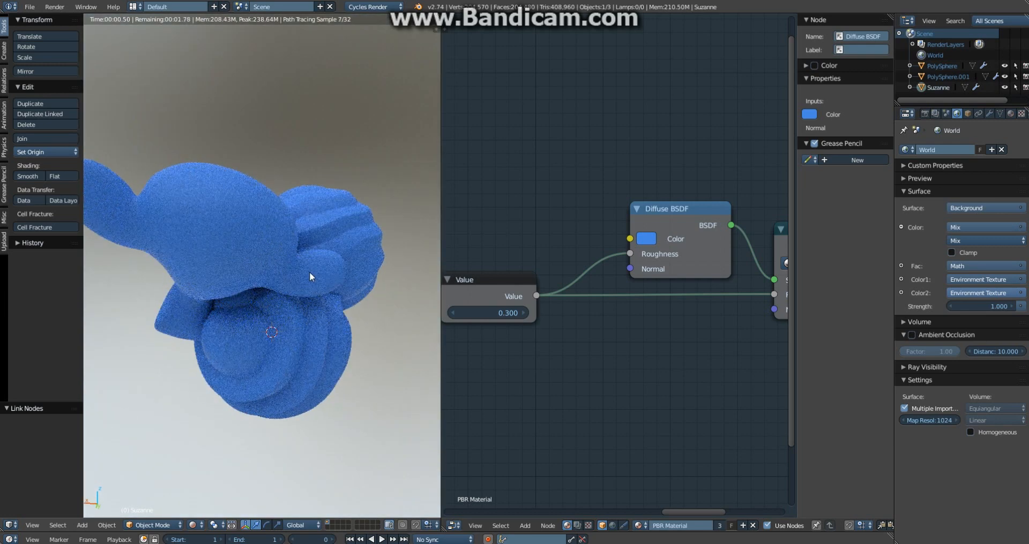
# Move the Diffuse BSDF and Value nodes closer to tSpecularLayer.
pyautogui.moveTo(656, 207); pyautogui.dragTo(672, 210)
pyautogui.press('a')
pyautogui.moveTo(525, 281); pyautogui.dragTo(605, 279)
pyautogui.press('a')
pyautogui.scroll(1, 364, 259)
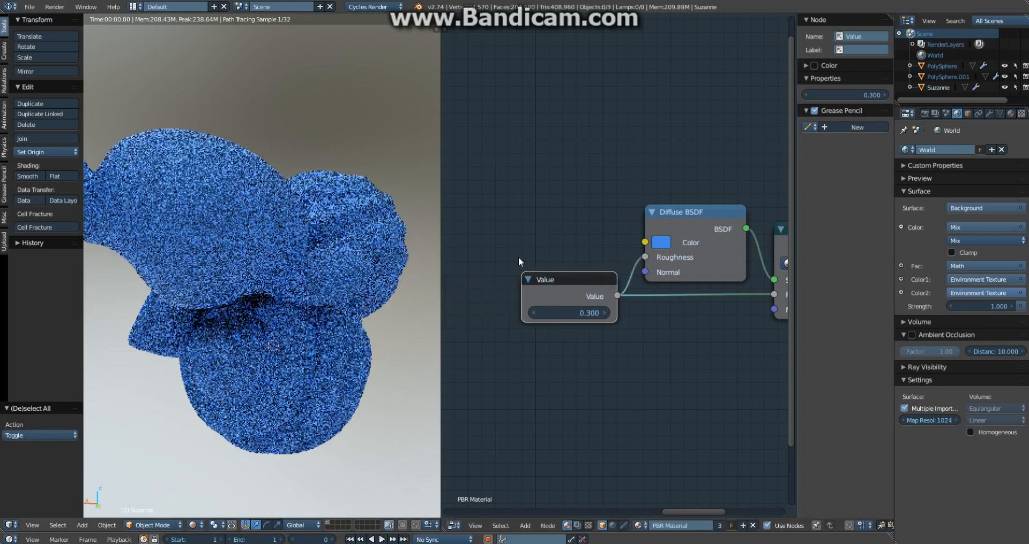
pyautogui.moveTo(378, 260)
pyautogui.mouseDown(button='middle')
pyautogui.moveTo(313, 271)
pyautogui.moveTo(274, 253)
pyautogui.moveTo(324, 227)
pyautogui.moveTo(375, 256)
pyautogui.mouseUp(button='middle')
pyautogui.scroll(-6, 313, 271)
pyautogui.scroll(5, 273, 253)
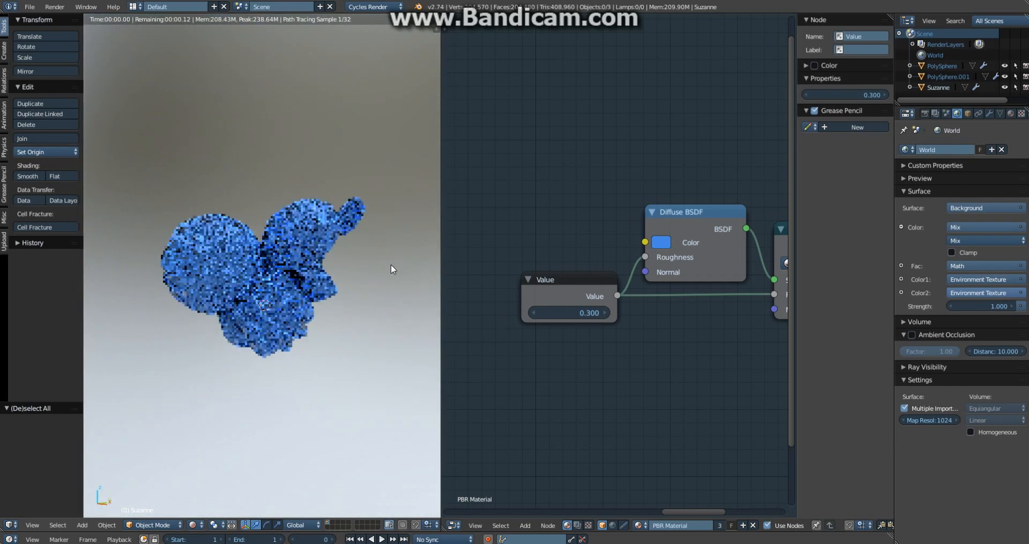
pyautogui.scroll(2, 390, 264)
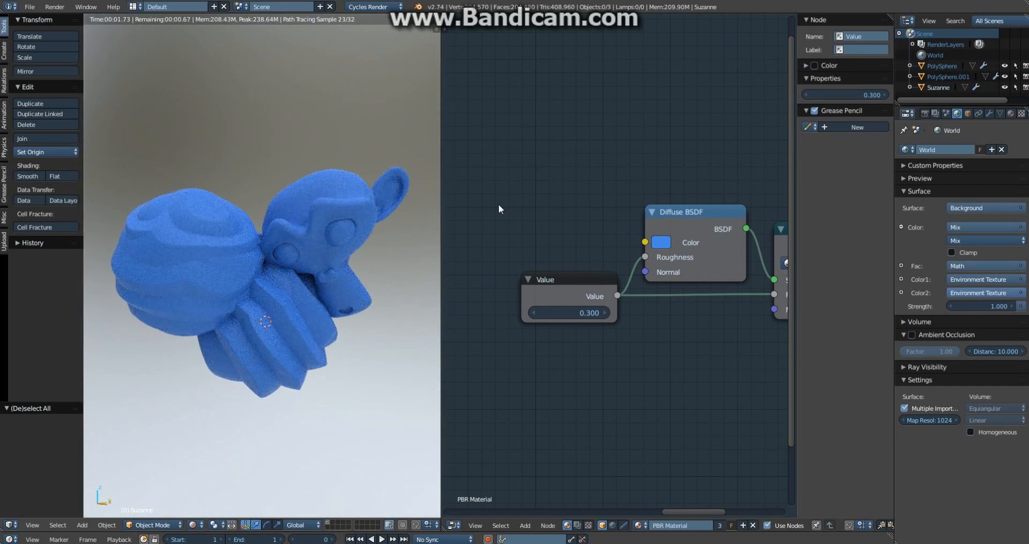
# Inside tSpecularLayer, shift tFresnel, the Glossy BSDF and the Group Input closer to the Mix Shader, and leave the group.
pyautogui.scroll(-1, 631, 243)
pyautogui.moveTo(631, 243); pyautogui.dragTo(492, 246, button='middle')
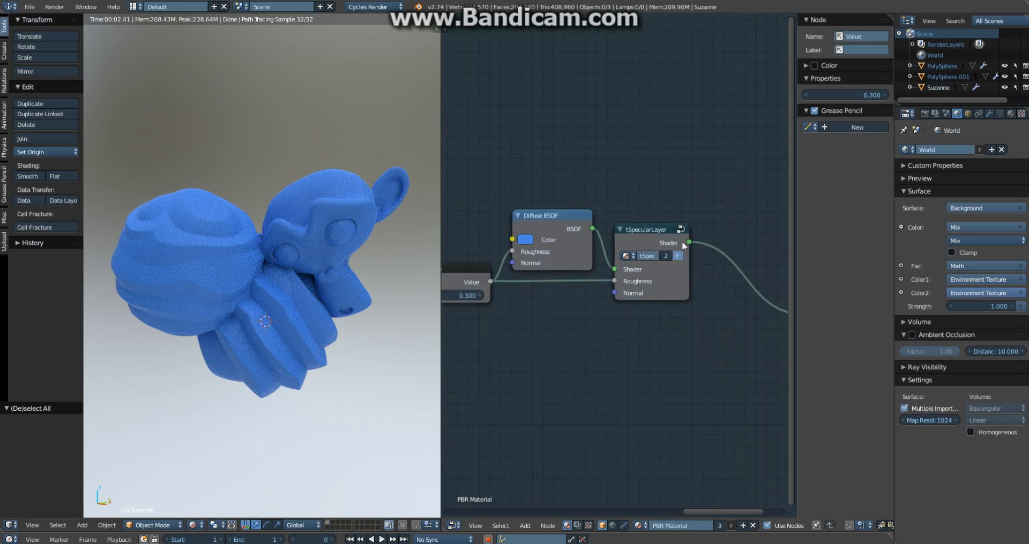
pyautogui.click(646, 234)
pyautogui.press('Tab')
pyautogui.moveTo(658, 126); pyautogui.dragTo(689, 132)
pyautogui.moveTo(683, 243); pyautogui.dragTo(707, 243)
pyautogui.press('a')
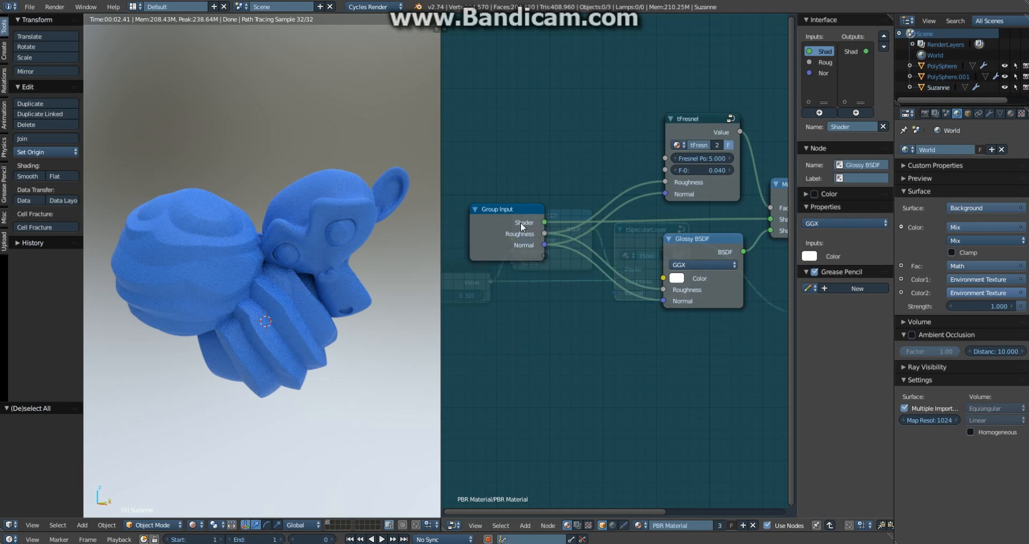
pyautogui.moveTo(520, 223); pyautogui.dragTo(586, 224)
pyautogui.press('Tab')
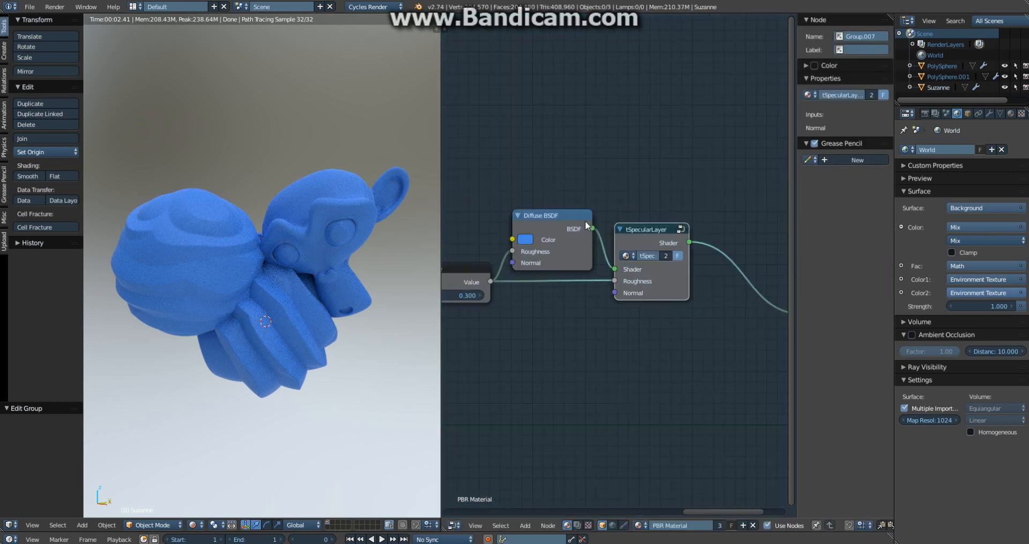
# Move the Value, Diffuse BSDF and tSpecularLayer nodes together next to the Material Output.
pyautogui.scroll(-3, 588, 224)
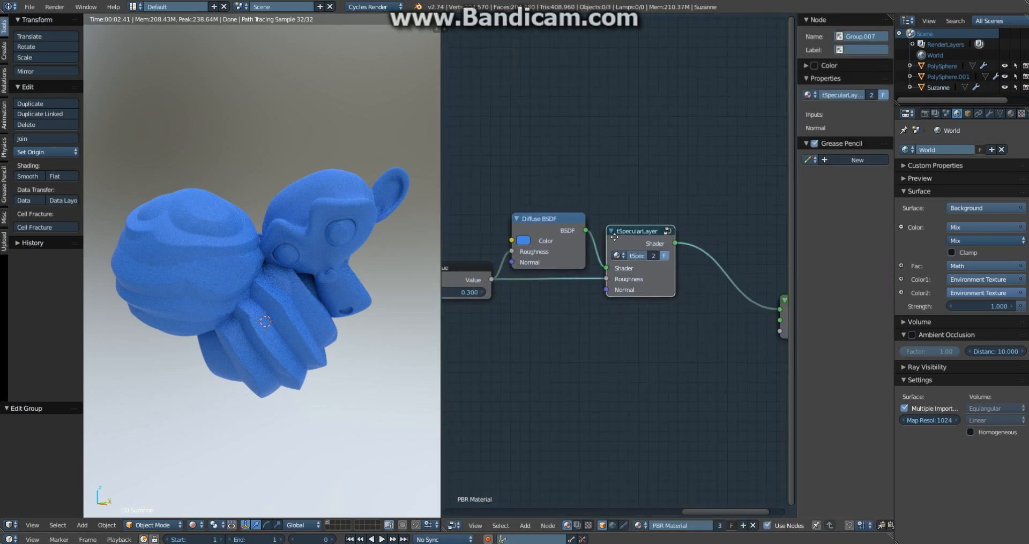
pyautogui.press('a')
pyautogui.moveTo(590, 173); pyautogui.dragTo(453, 347)
pyautogui.press('g')
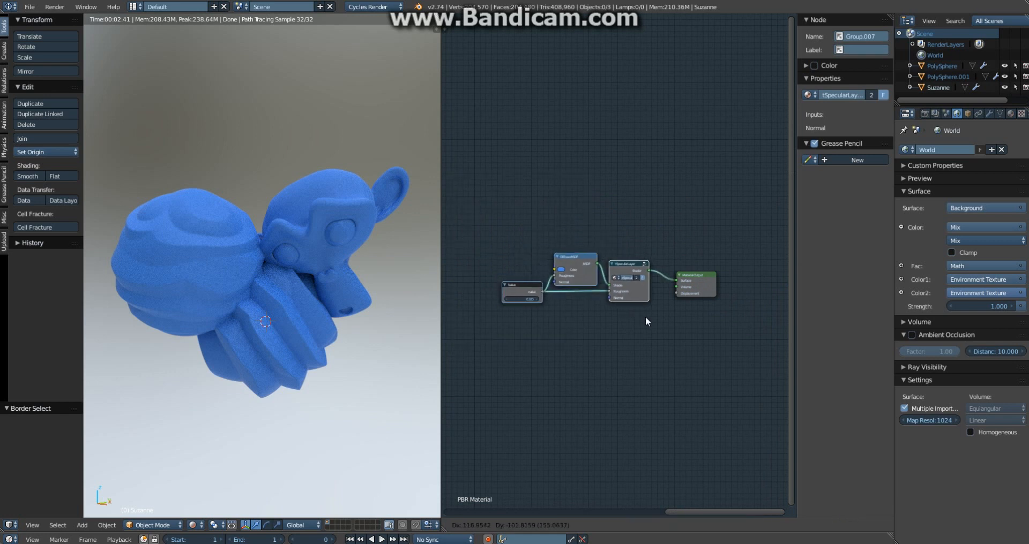
pyautogui.click(646, 321)
pyautogui.scroll(3, 659, 309)
pyautogui.scroll(3, 675, 308)
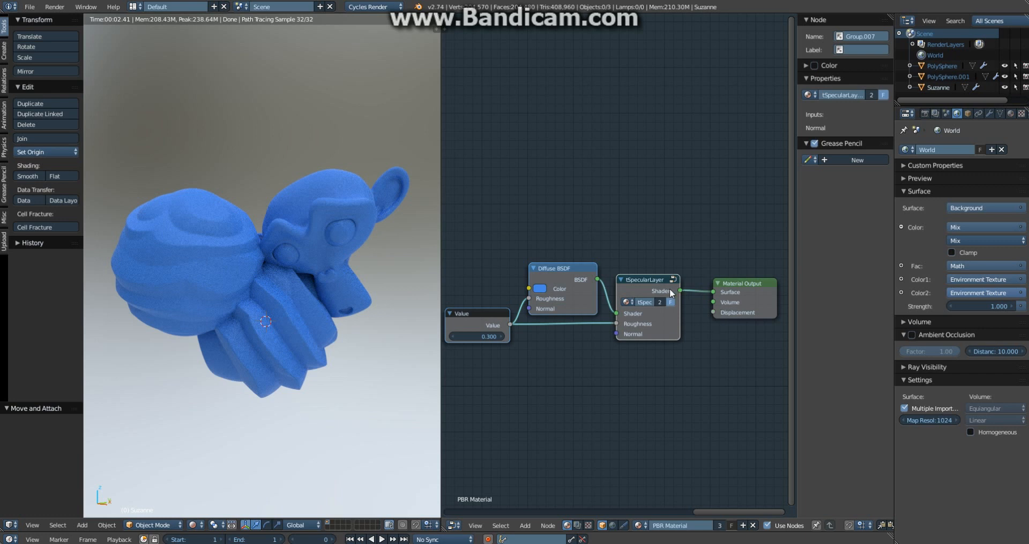
# Nudge the Diffuse BSDF and Value nodes into line with tSpecularLayer.
pyautogui.moveTo(561, 273); pyautogui.dragTo(564, 276)
pyautogui.press('a')
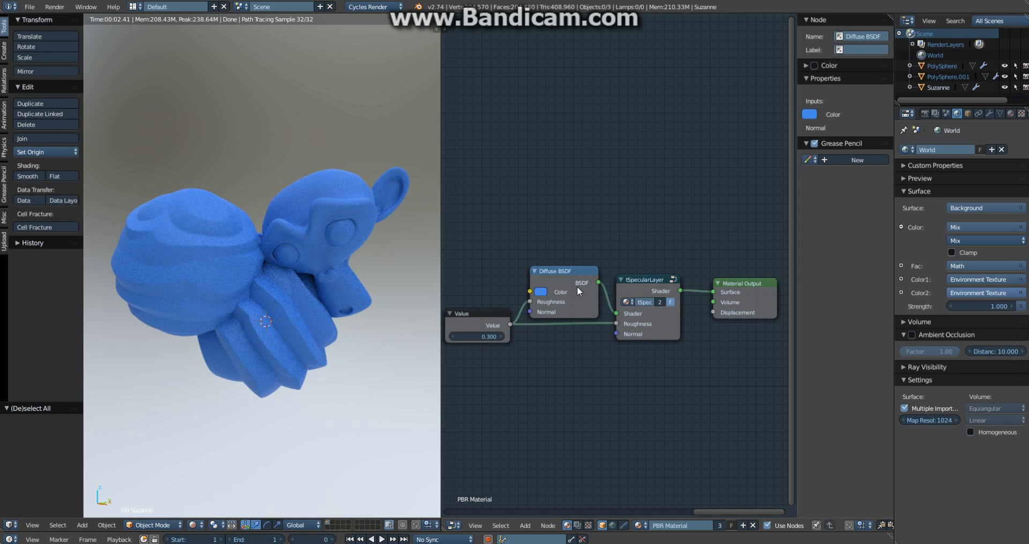
pyautogui.moveTo(495, 312); pyautogui.dragTo(493, 309)
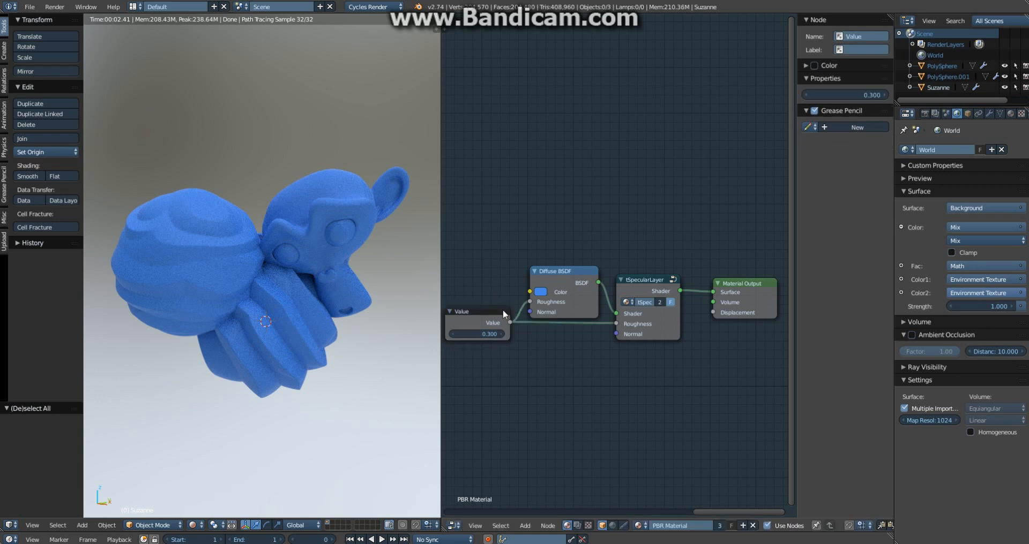
# Select the PolySphere object in the rendered view.
pyautogui.moveTo(428, 292)
pyautogui.mouseDown(button='middle')
pyautogui.moveTo(397, 286)
pyautogui.moveTo(298, 204)
pyautogui.moveTo(317, 258)
pyautogui.mouseUp(button='middle')
pyautogui.press('a')
pyautogui.scroll(4, 319, 258)
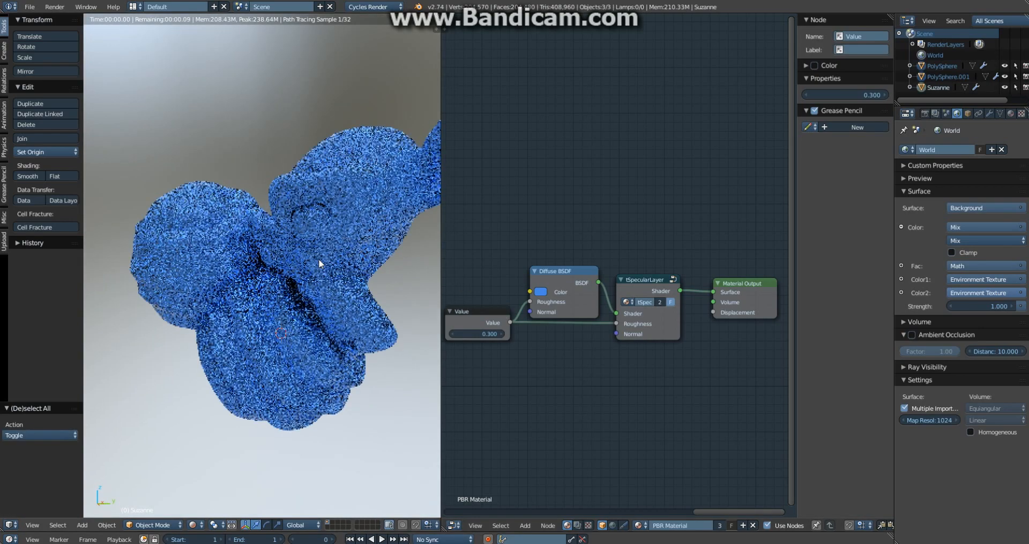
pyautogui.rightClick(229, 276)
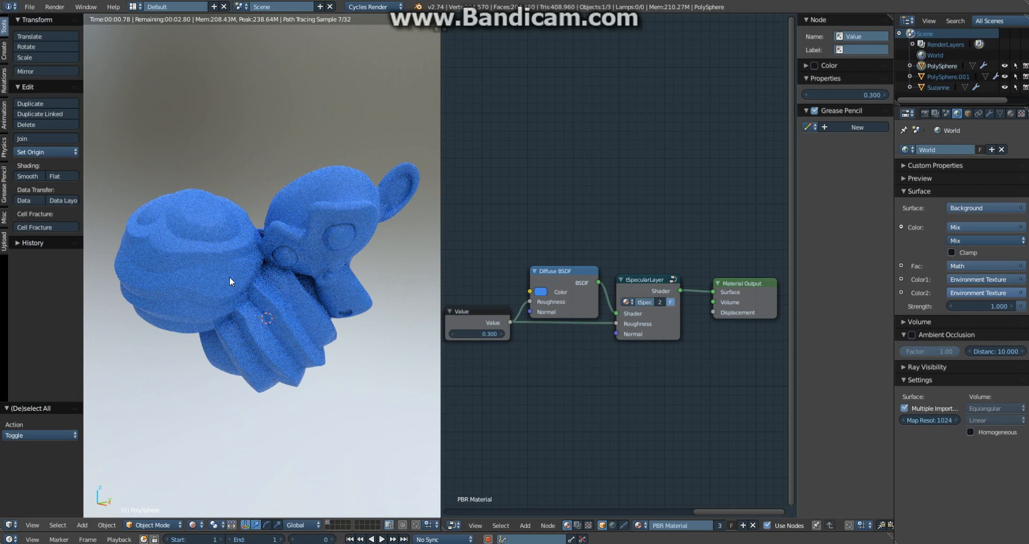
# Select the Suzanne monkey head and inspect the nodes inside the tSpecularLayer group, returning to the PBR Material node tree.
pyautogui.rightClick(350, 232)
pyautogui.click(650, 288)
pyautogui.press('Tab')
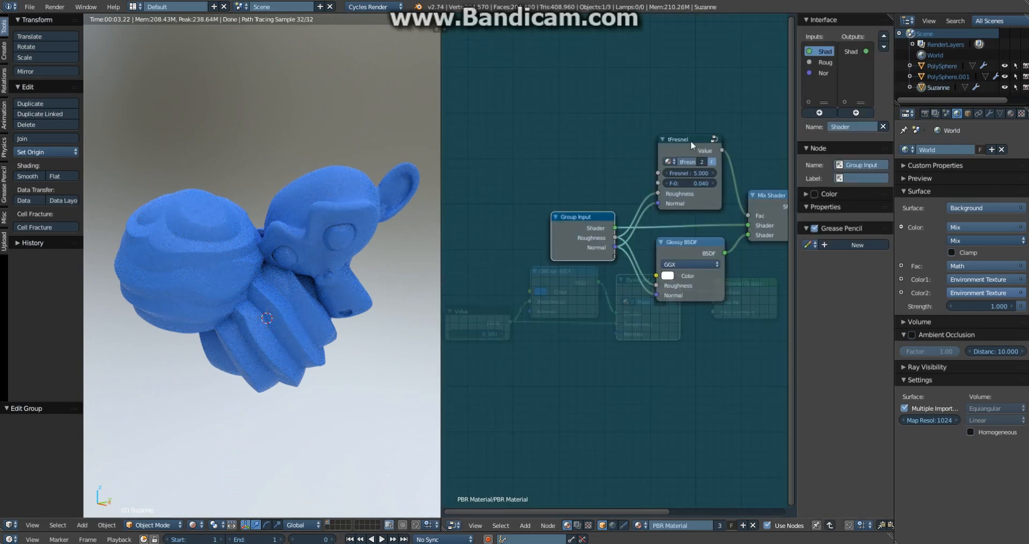
pyautogui.press('Tab')
pyautogui.press('a')
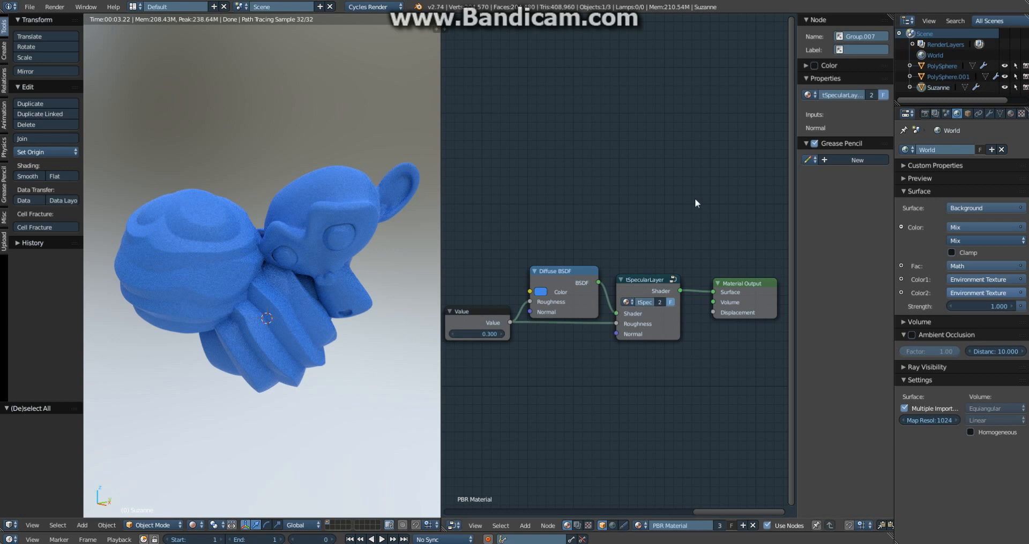
pyautogui.click(633, 287)
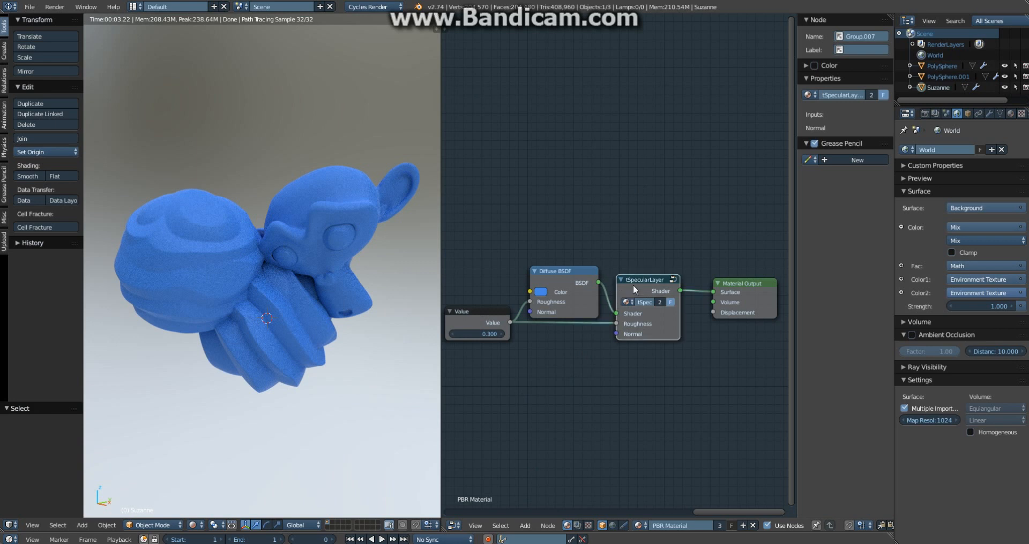
# Nudge the Value node slightly closer to the Diffuse BSDF, lining its output up with the Roughness input of tSpecularLayer.
pyautogui.moveTo(490, 309); pyautogui.dragTo(488, 309)
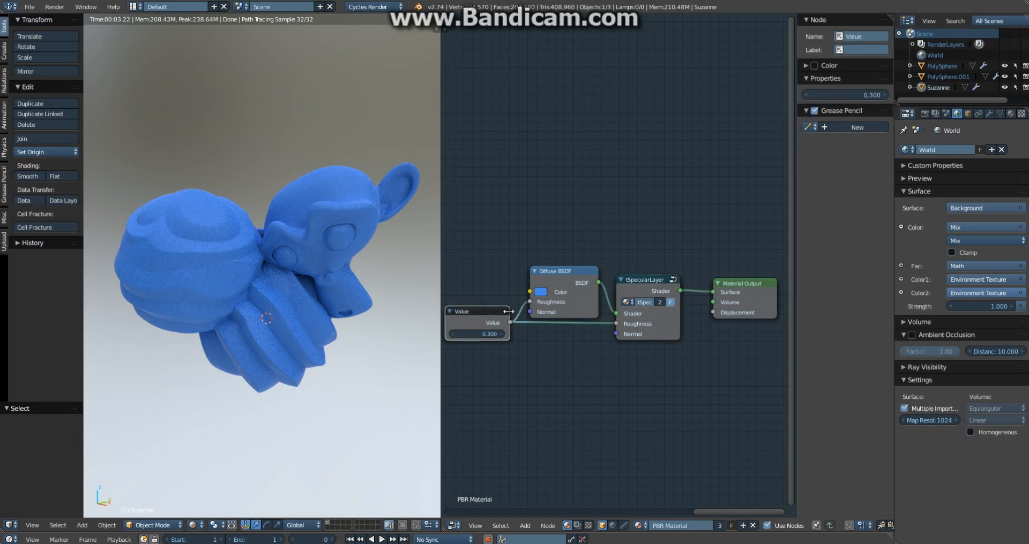
pyautogui.press('g')
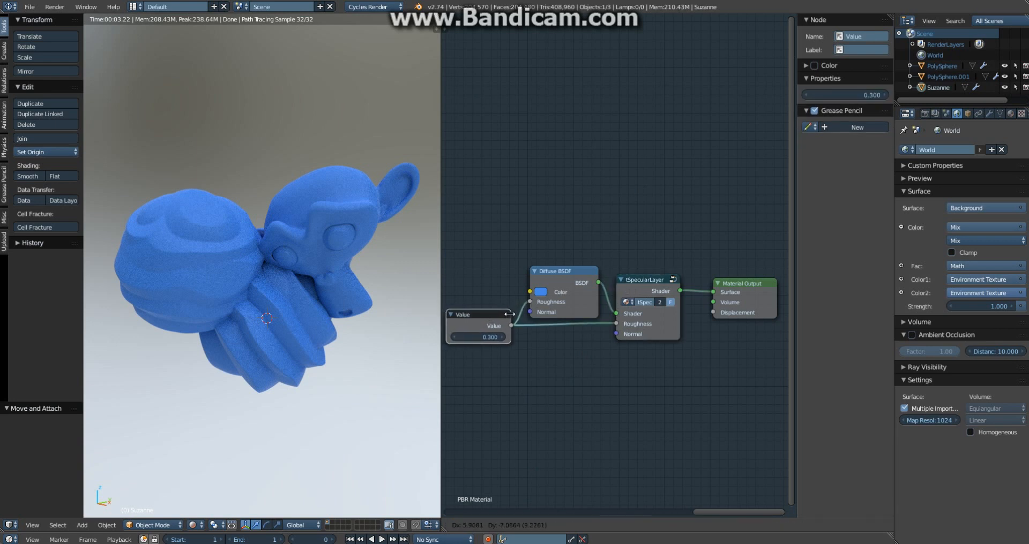
pyautogui.click(511, 313)
pyautogui.press('g')
pyautogui.click(509, 314)
pyautogui.press('a')
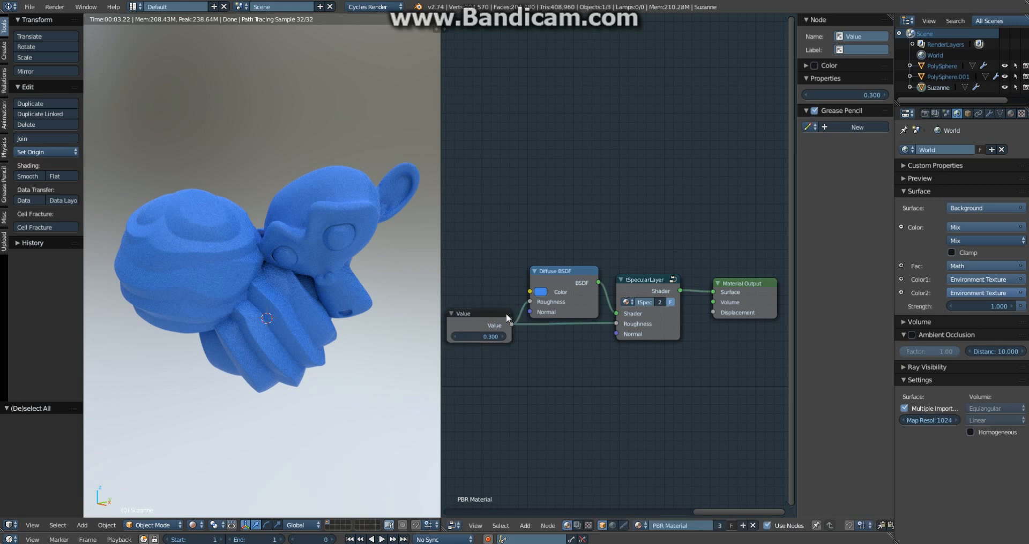
pyautogui.click(502, 314)
pyautogui.press('g')
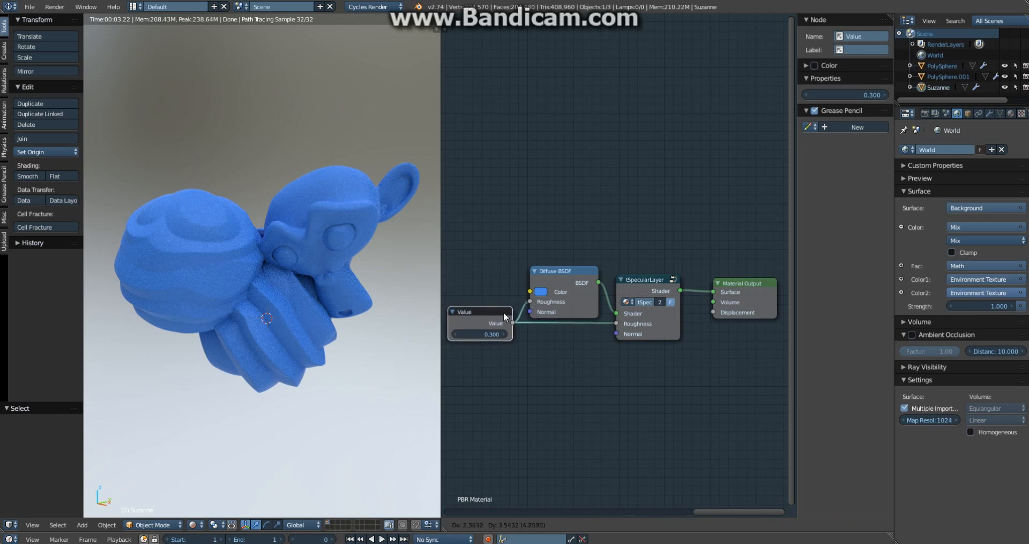
pyautogui.click(503, 317)
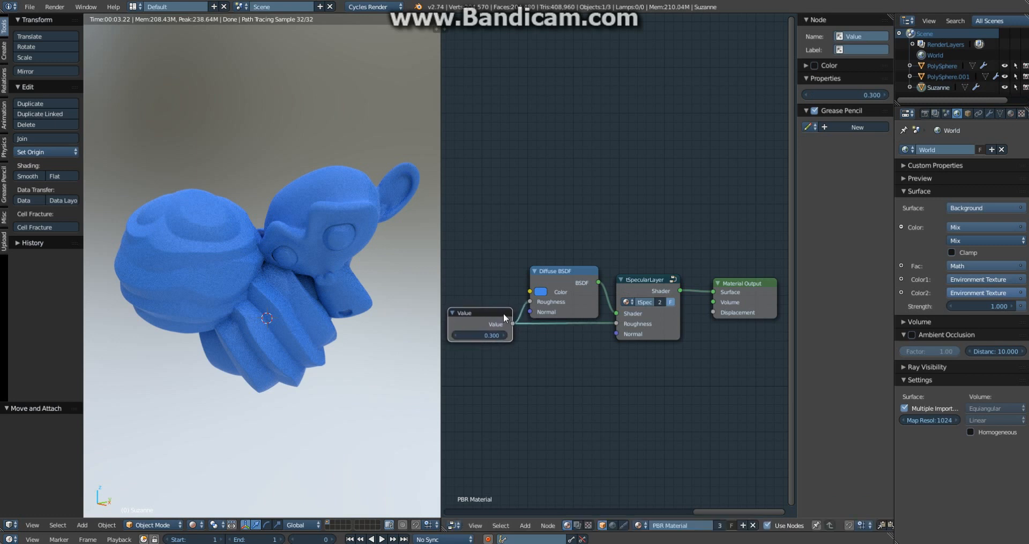
pyautogui.click(581, 283)
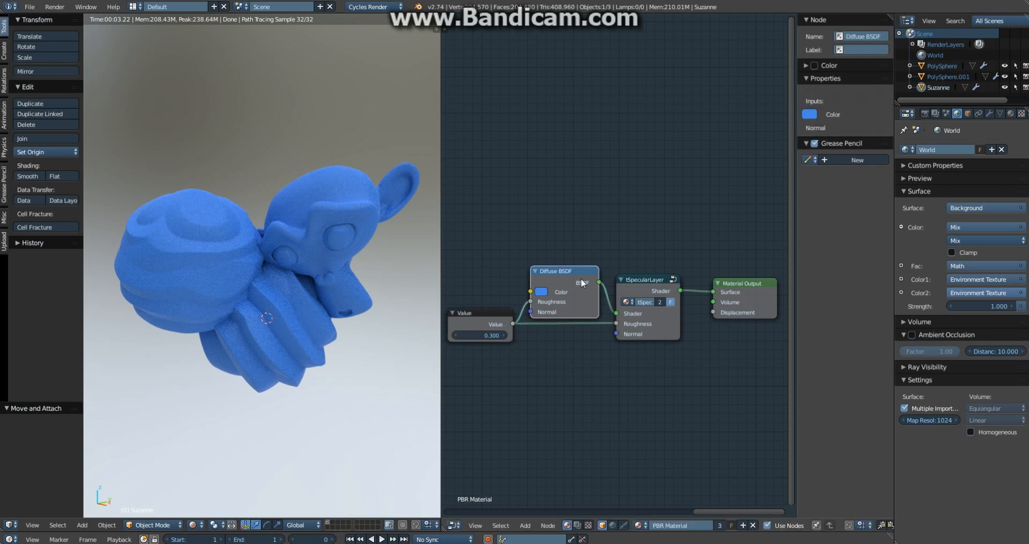
pyautogui.press('Tab')
pyautogui.press('a')
pyautogui.press('a')
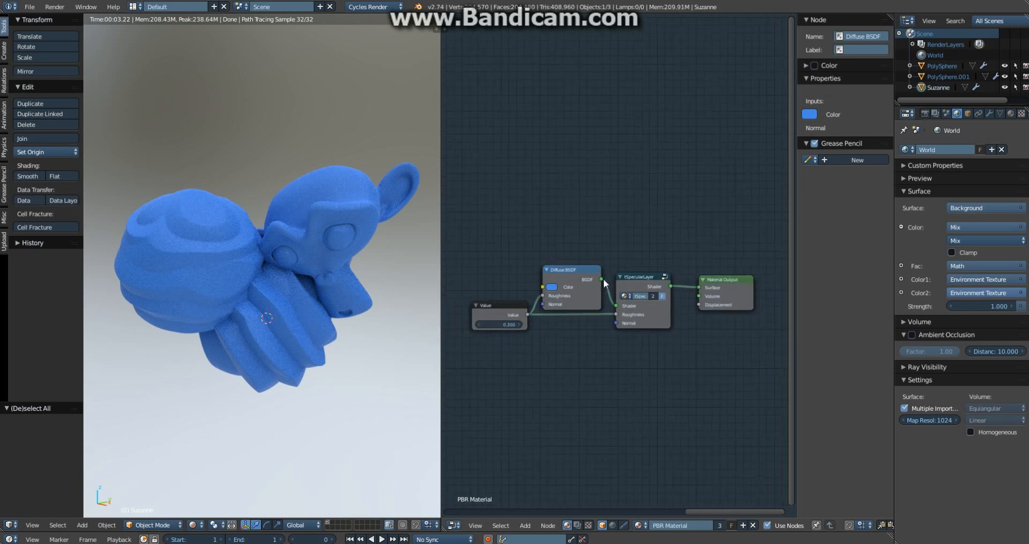
# Move the Material Output node closer to tSpecularLayer and line its Surface input up with the group's Shader output.
pyautogui.moveTo(632, 261); pyautogui.dragTo(658, 259, button='middle')
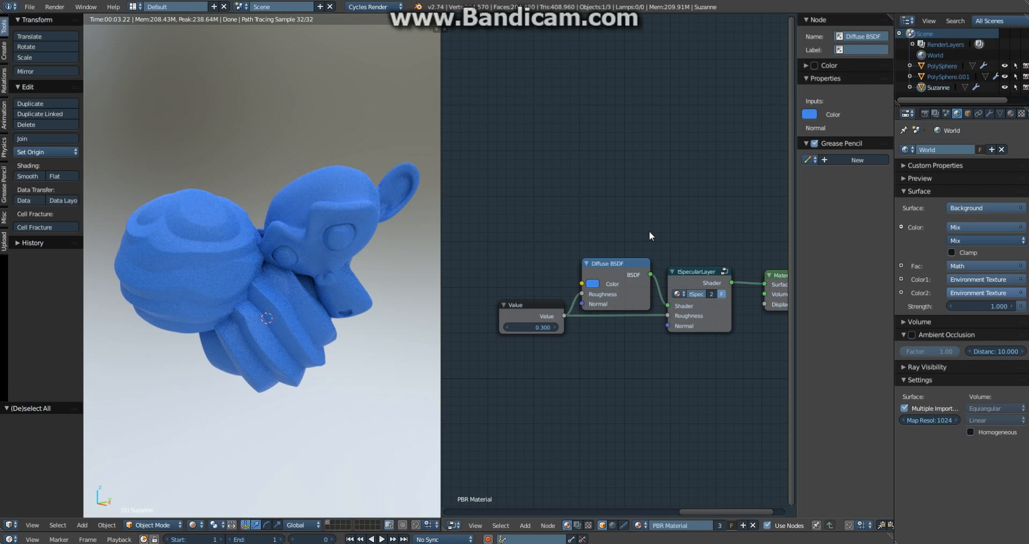
pyautogui.scroll(-1, 647, 226)
pyautogui.moveTo(689, 227); pyautogui.dragTo(606, 213, button='middle')
pyautogui.moveTo(725, 274); pyautogui.dragTo(709, 270)
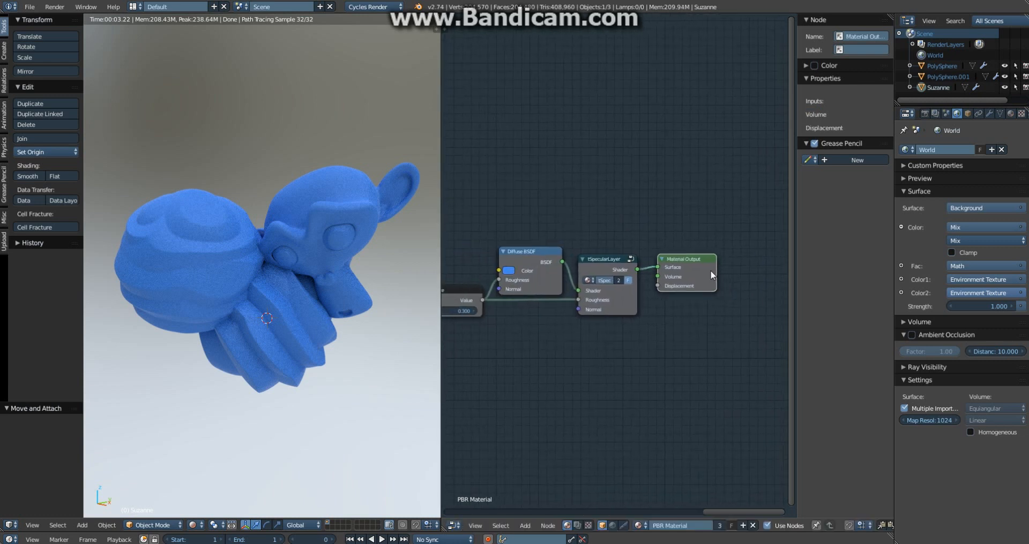
pyautogui.press('g')
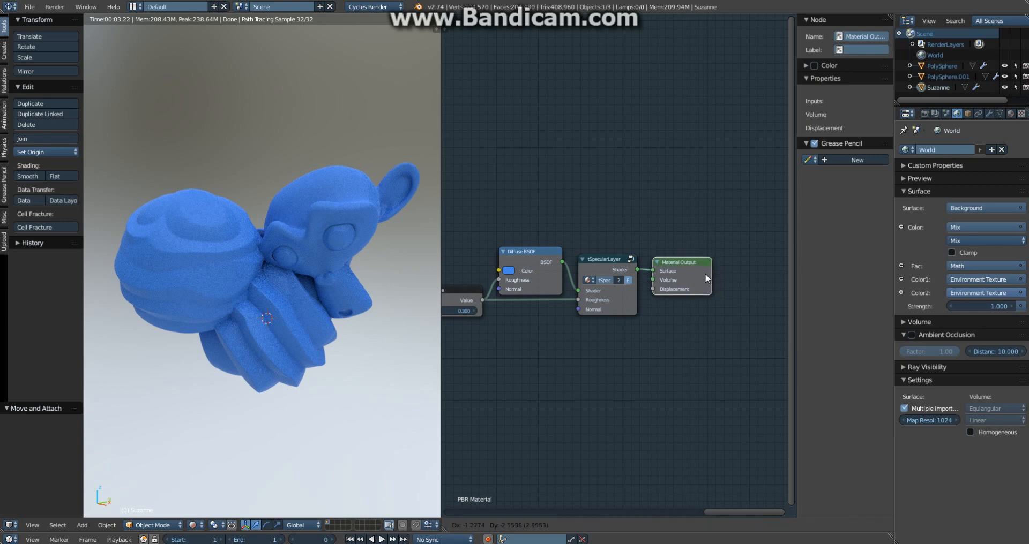